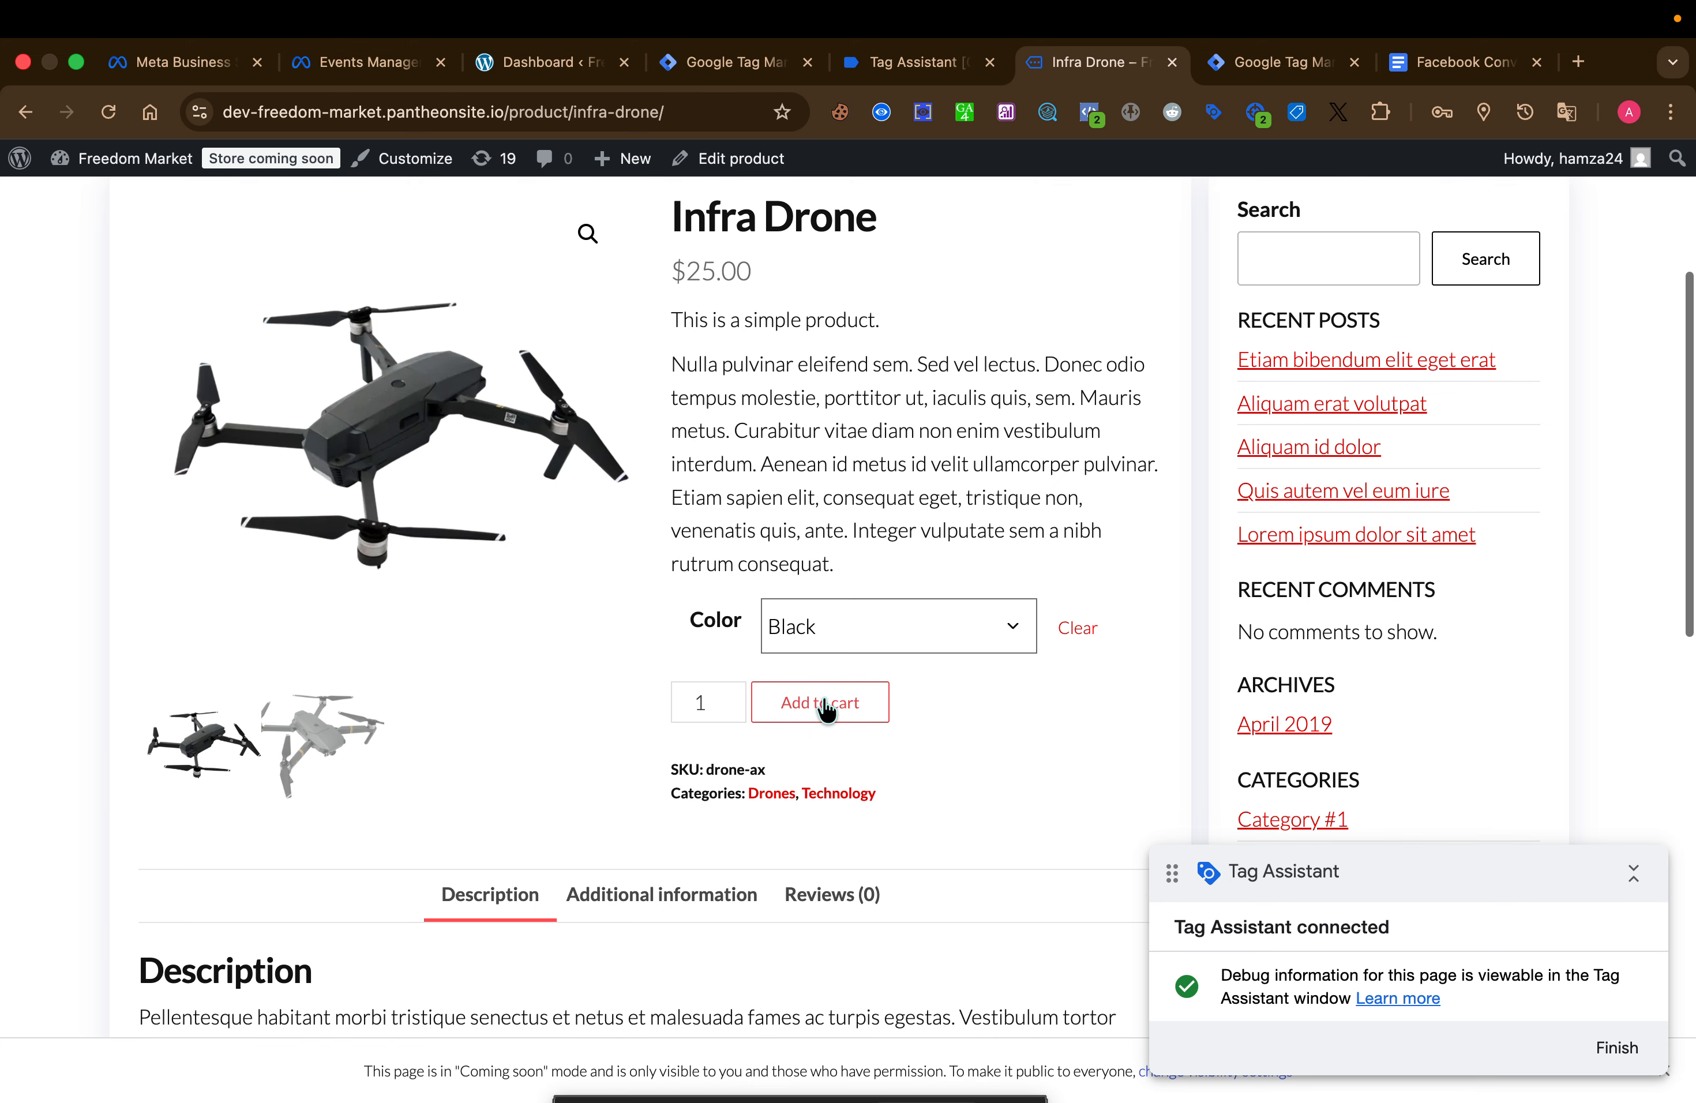
- Add the black Infra Drone to the cart and proceed through the cart to the checkout page
click(824, 705)
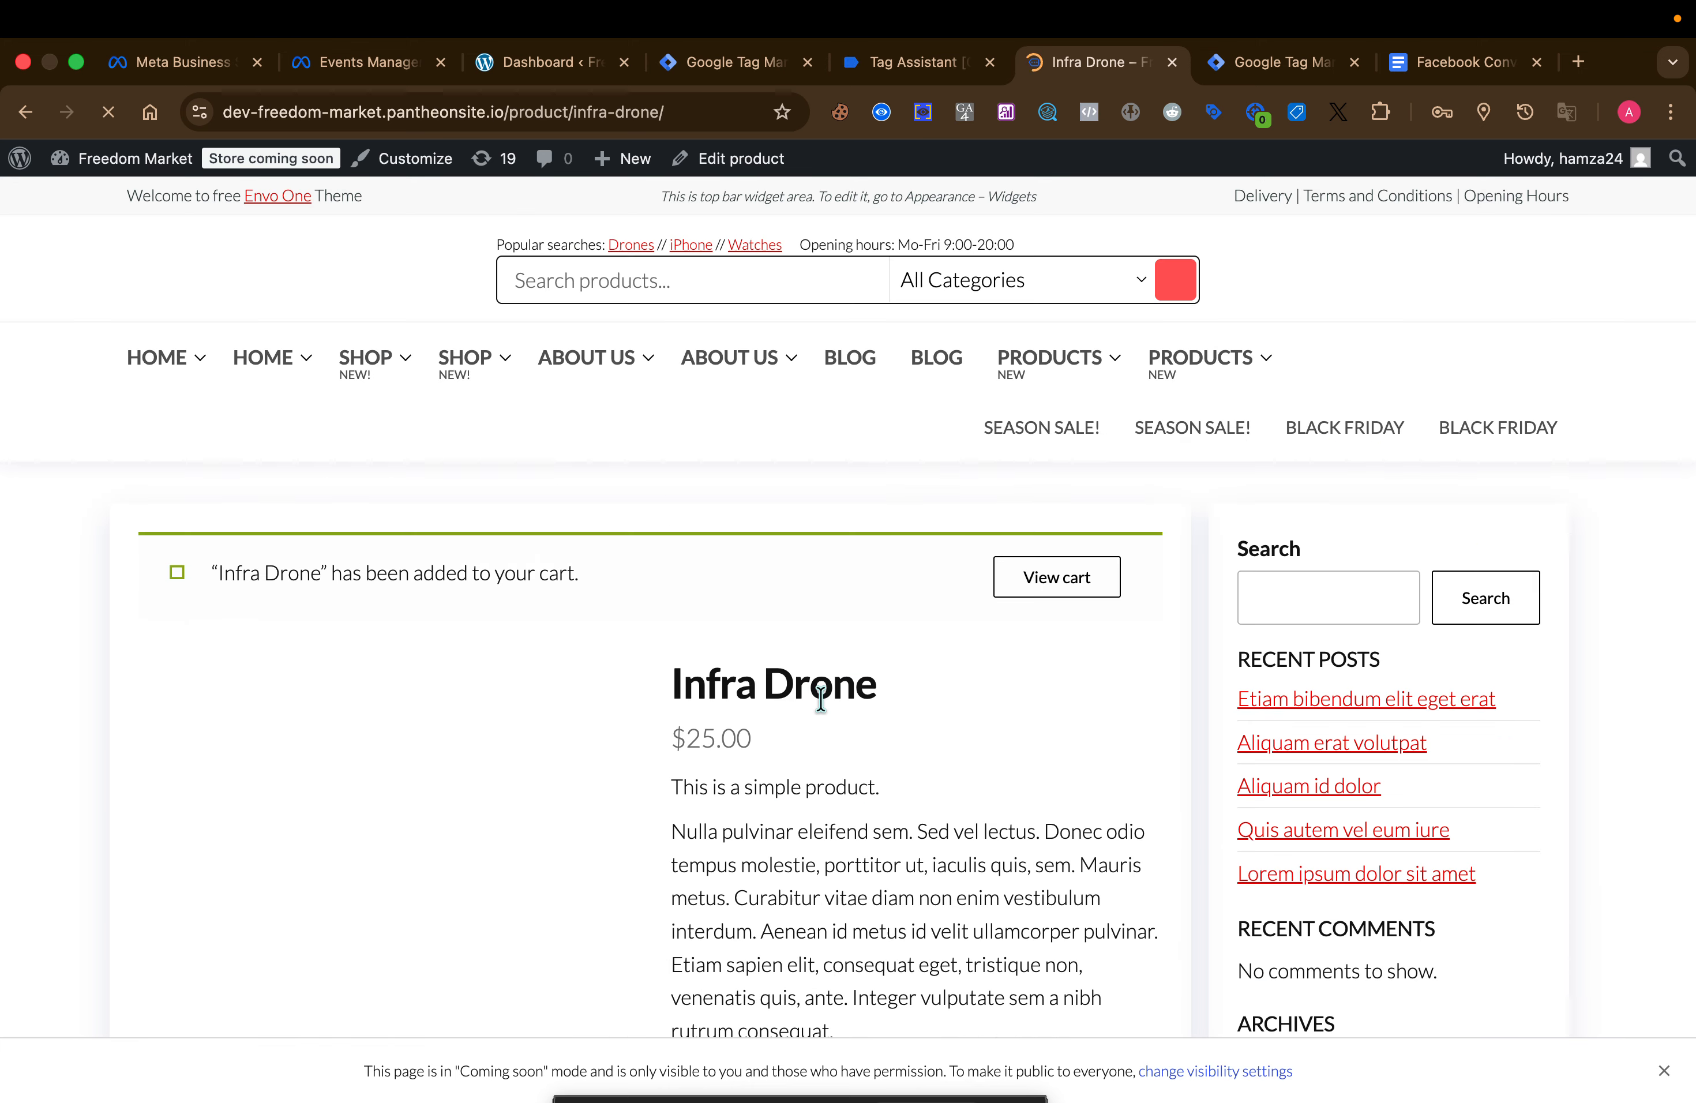
click(1052, 592)
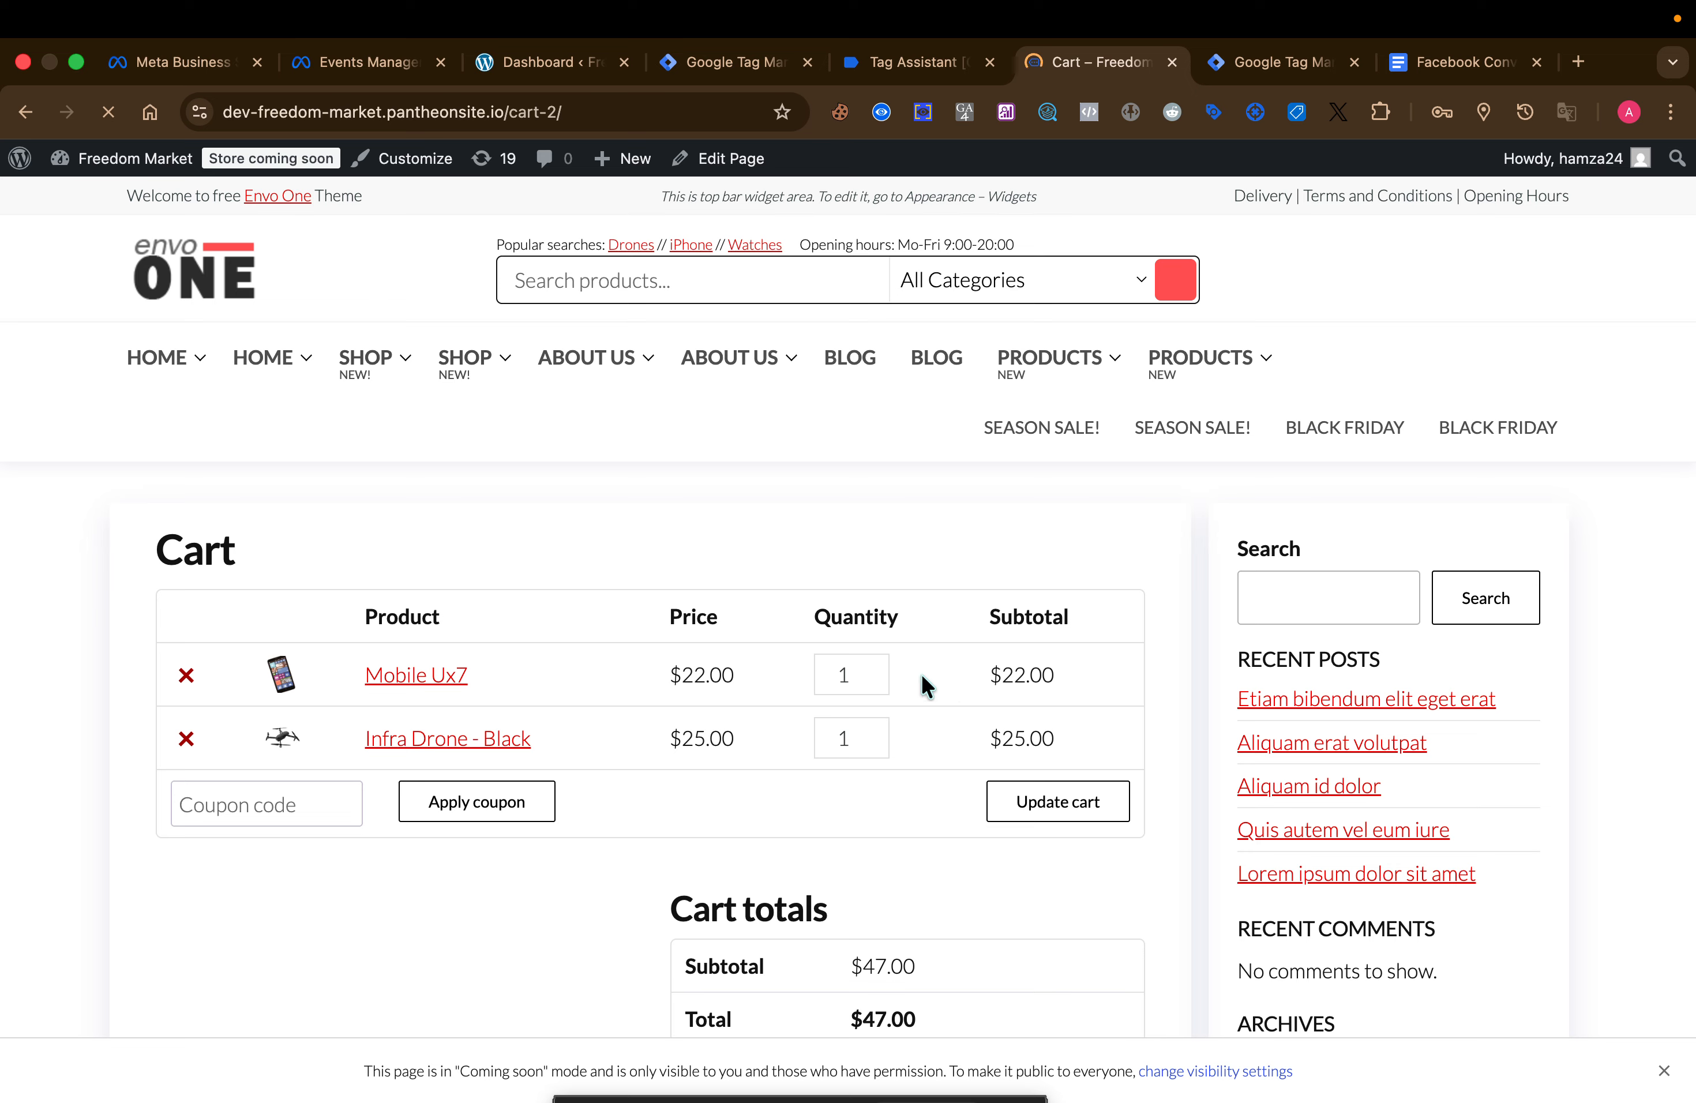
scroll(897, 842, down, 1)
scroll(897, 841, down, 3)
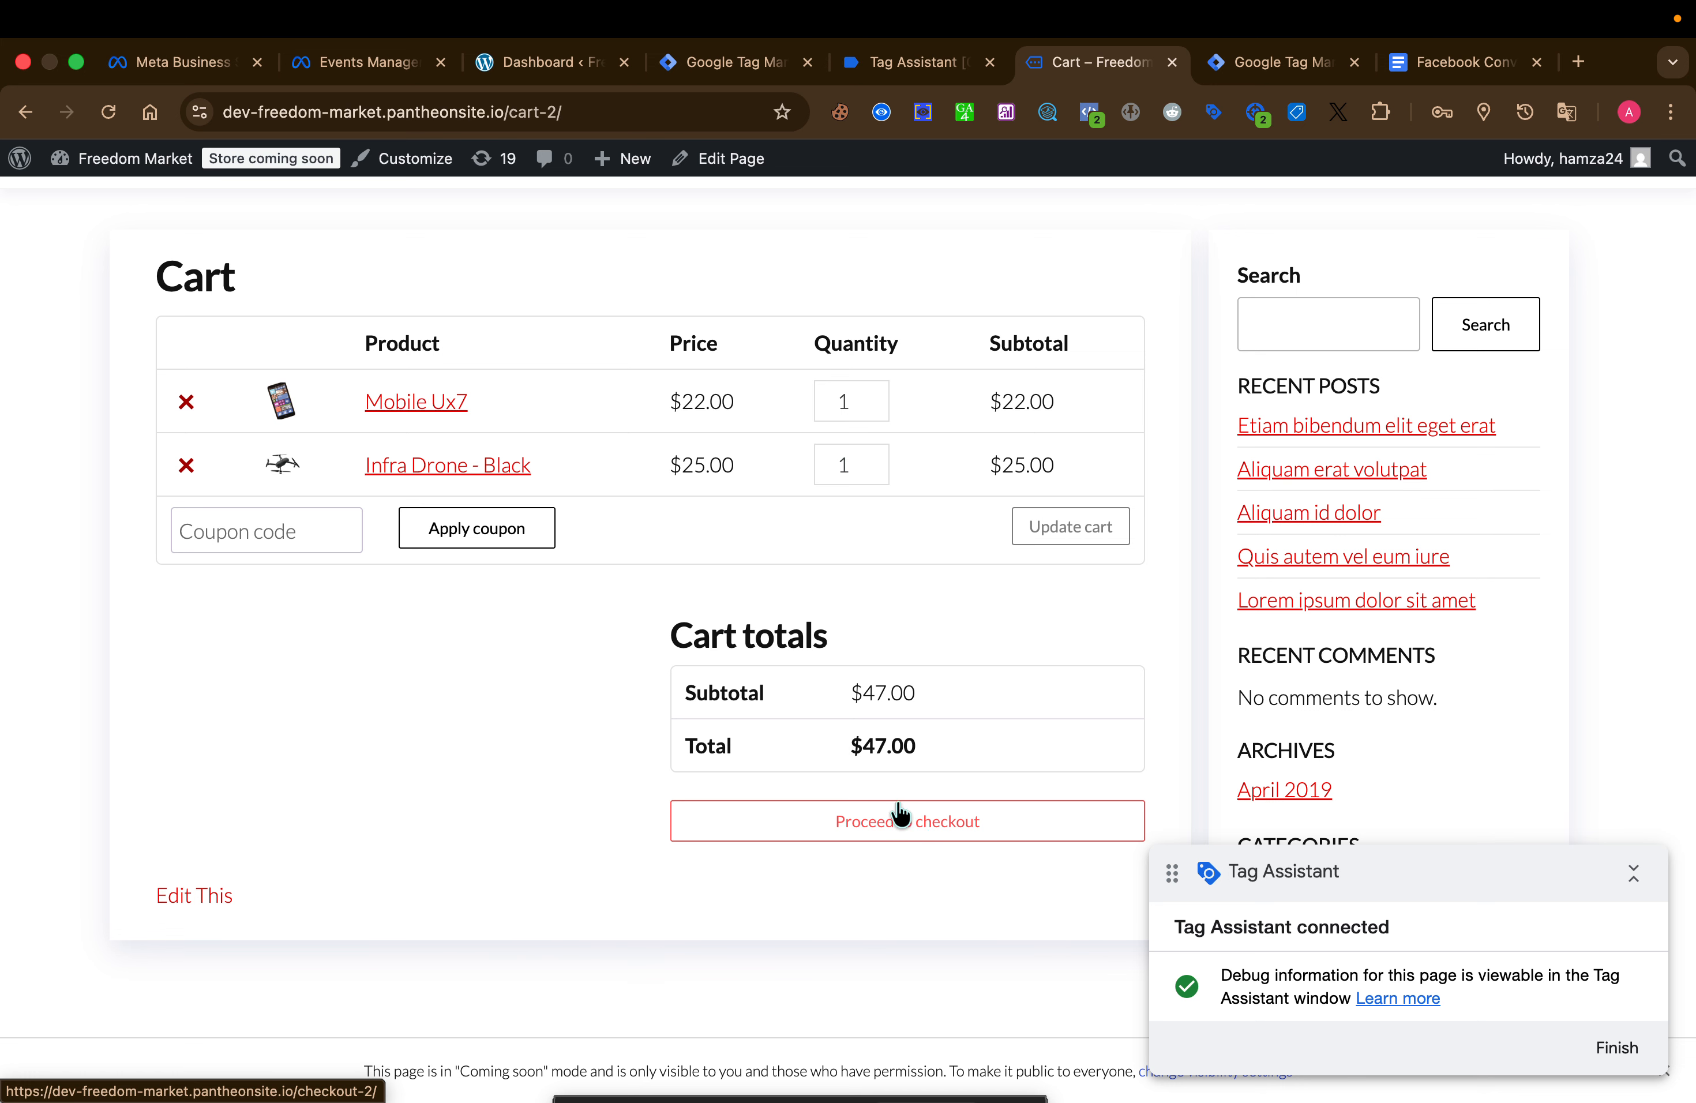
click(922, 829)
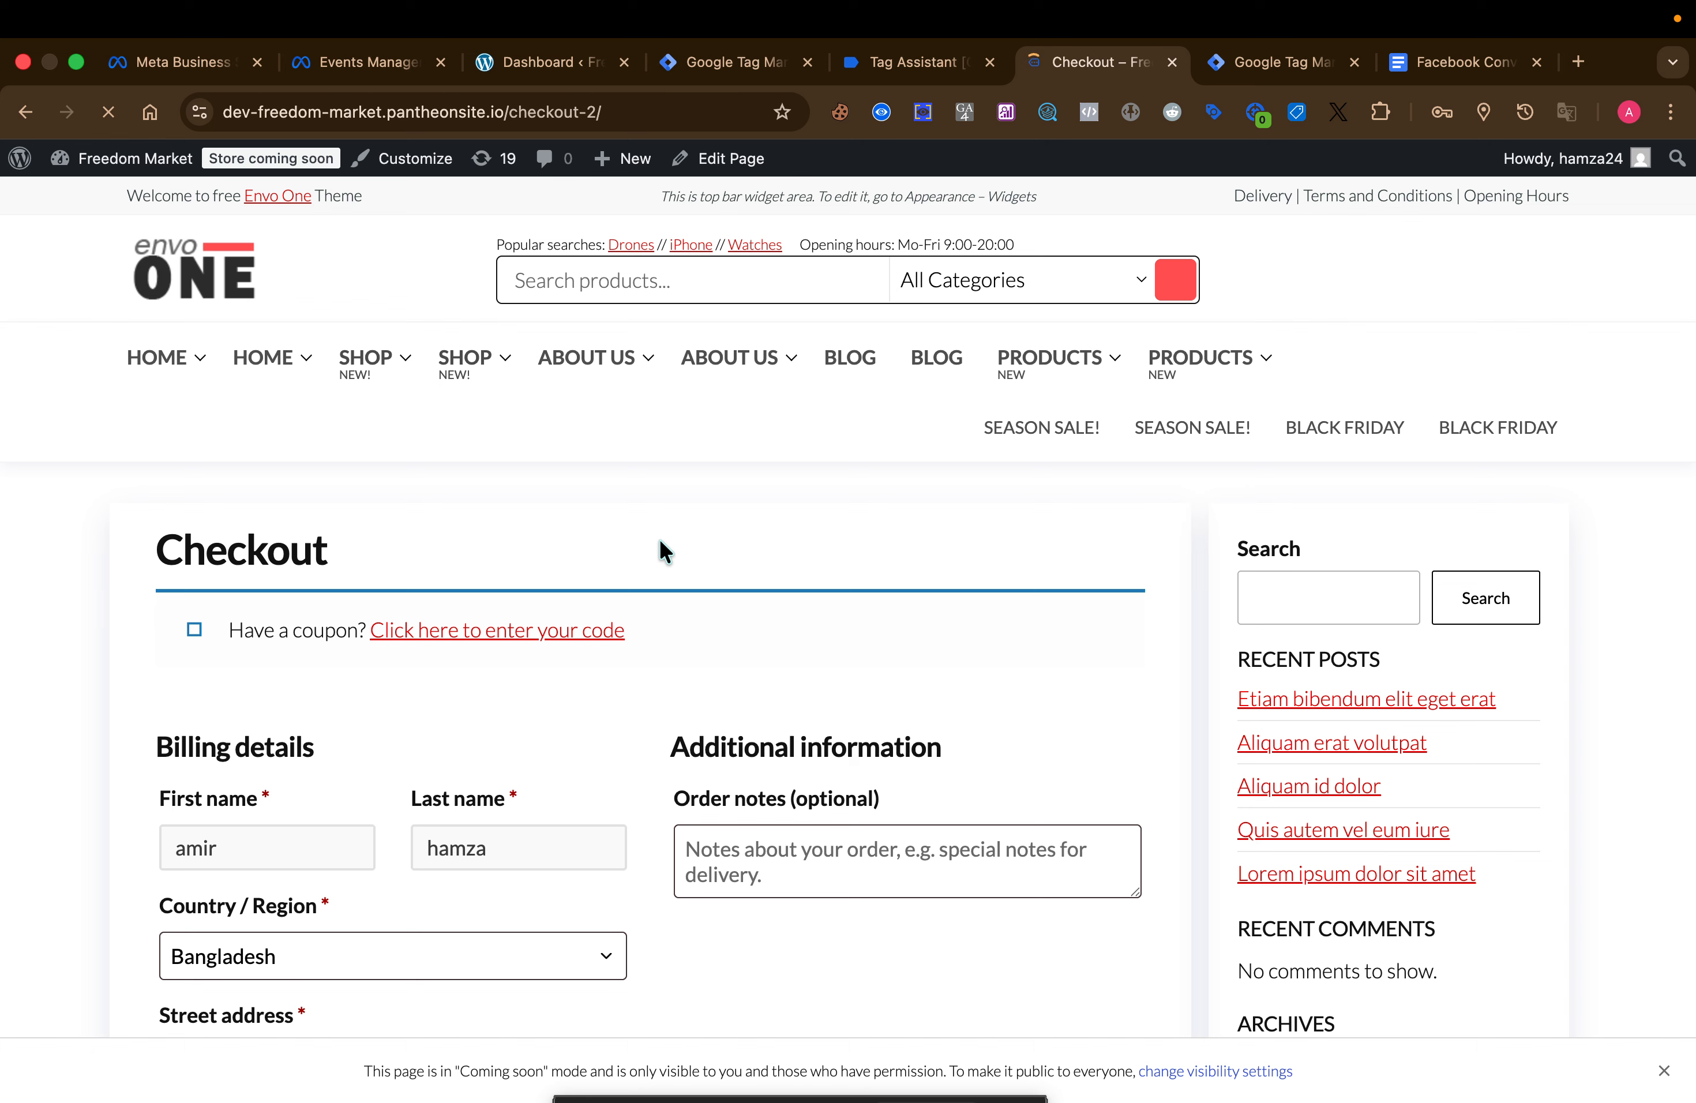
- Switch to Tag Assistant, continue into the connected debug session and open the checkout page's begin_checkout event
click(905, 72)
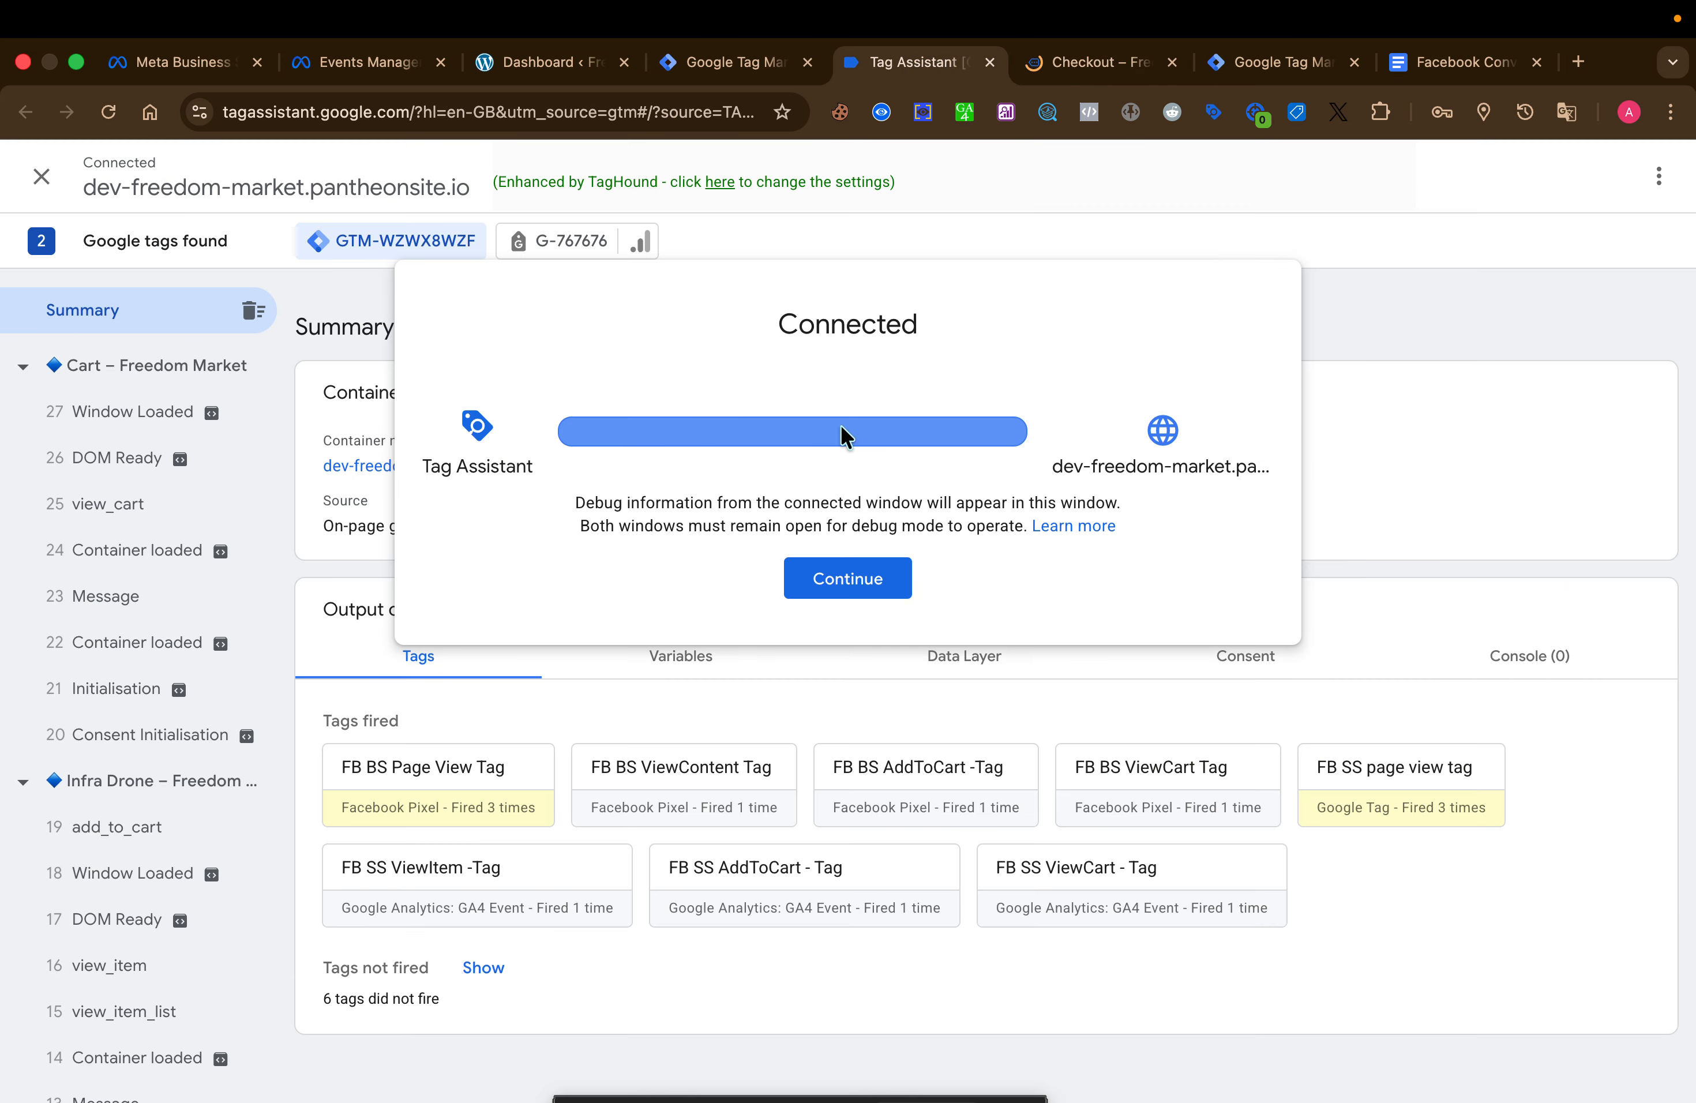
click(854, 580)
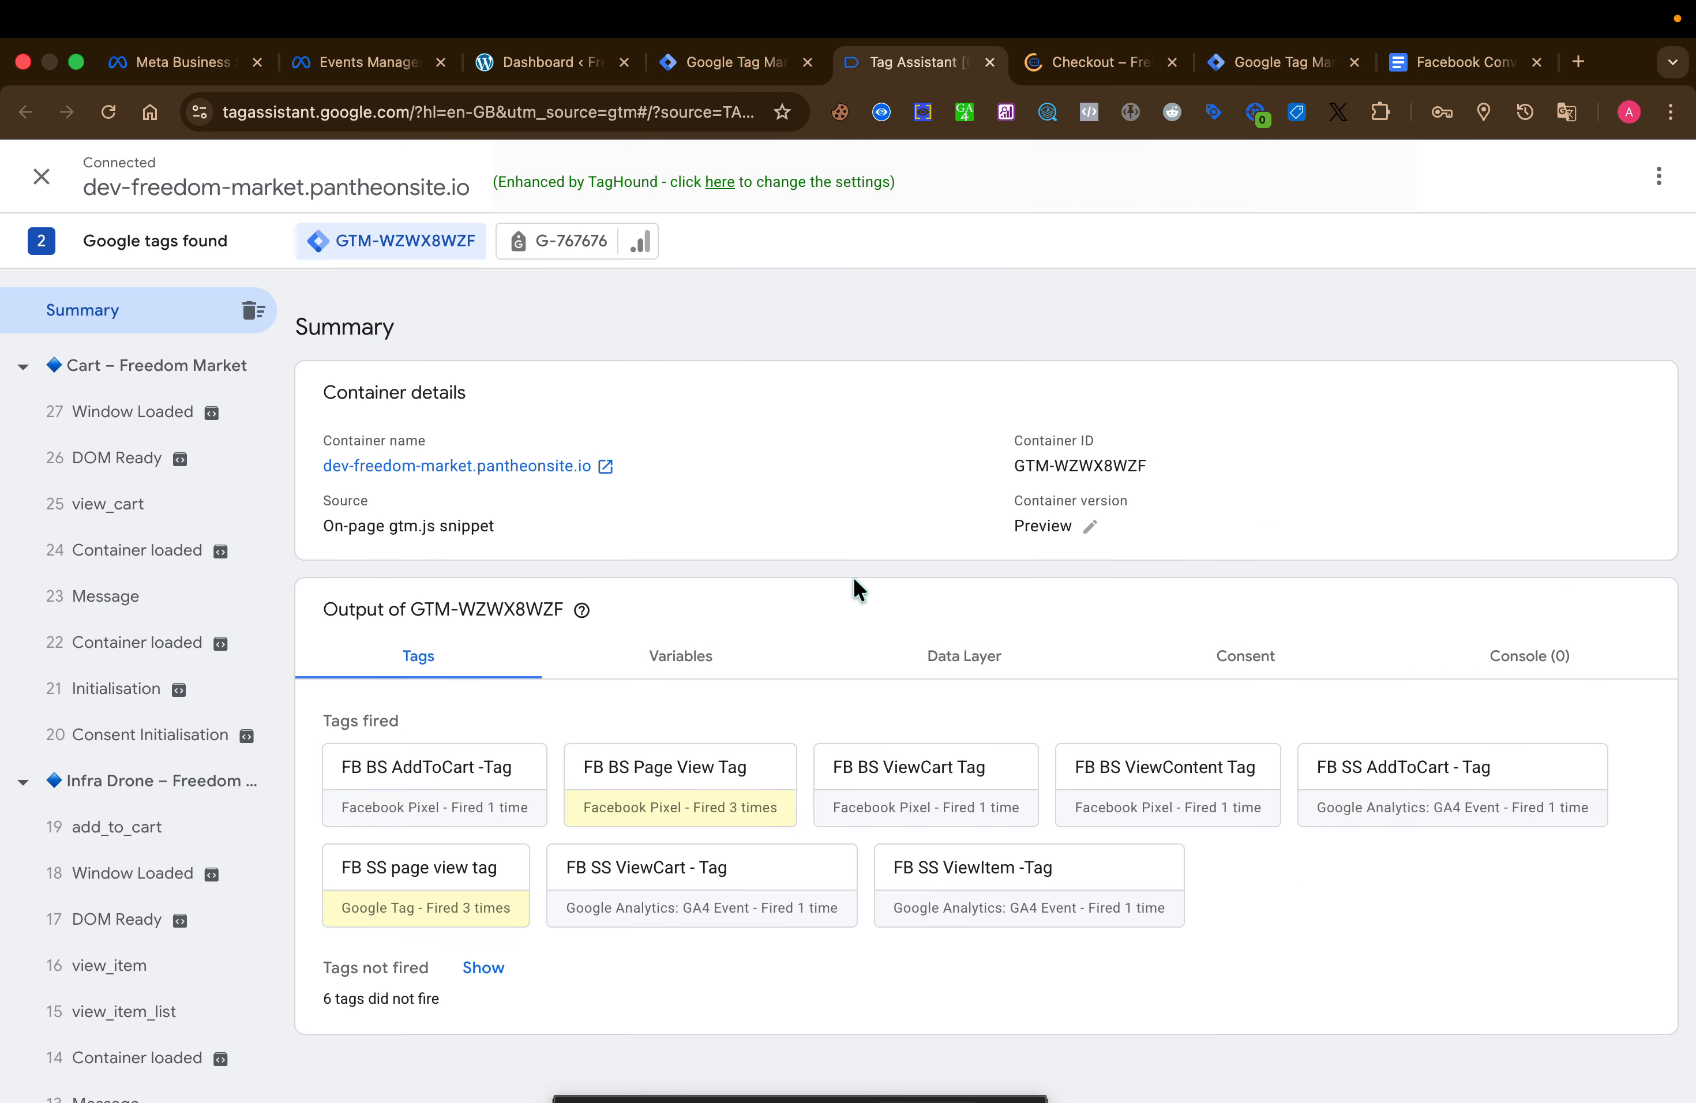
click(1023, 72)
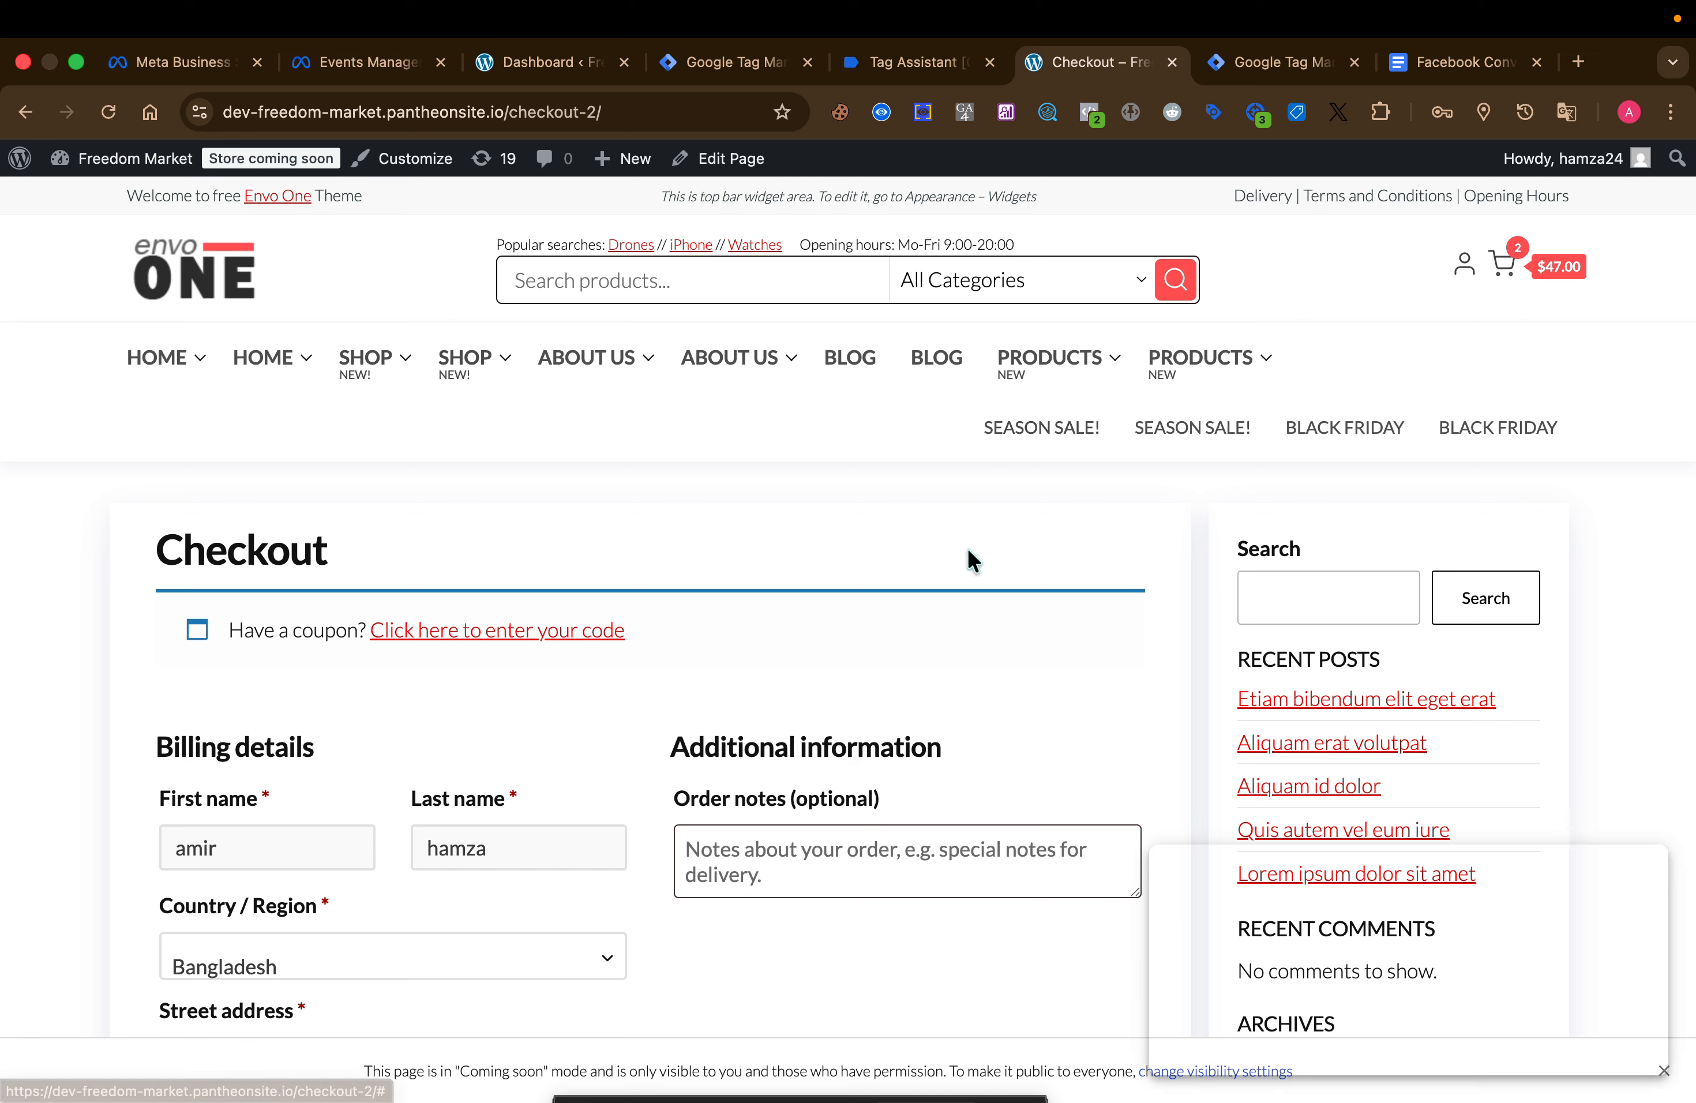
click(920, 72)
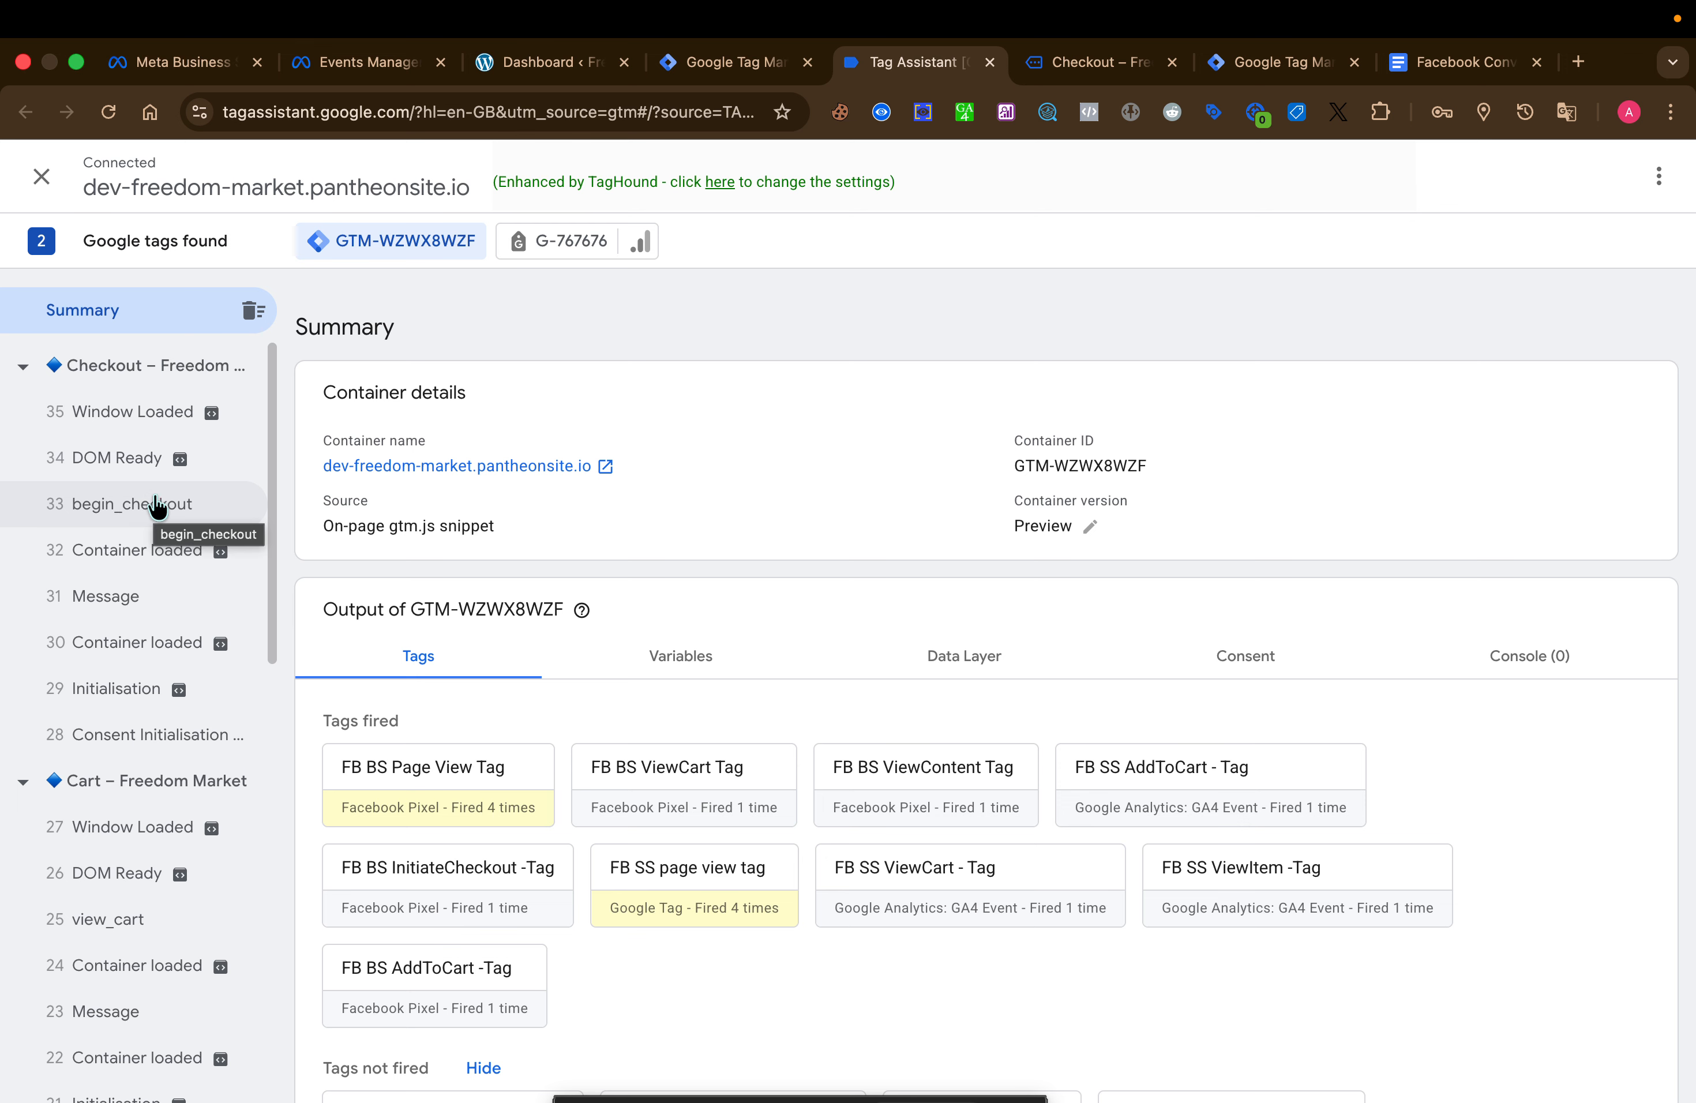
click(136, 512)
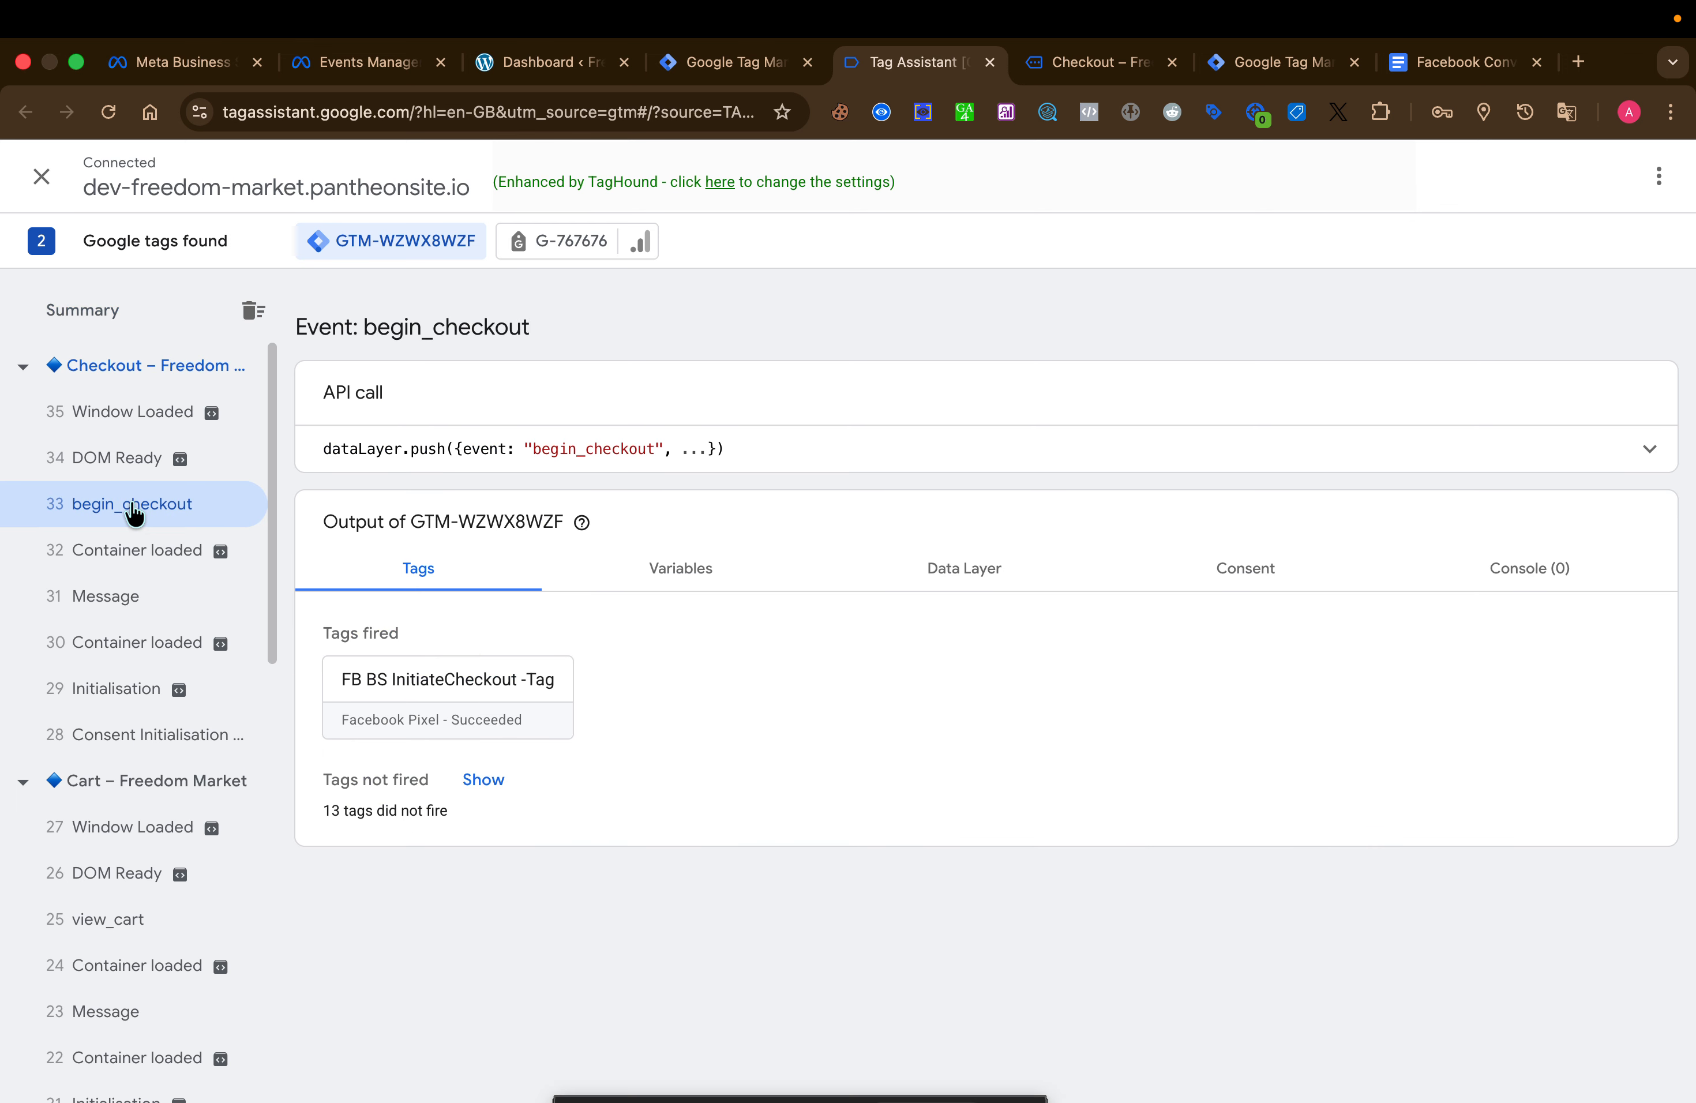
- Expand the begin_checkout event's API call and copy the event name begin_checkout from it
click(818, 460)
scroll(651, 785, down, 3)
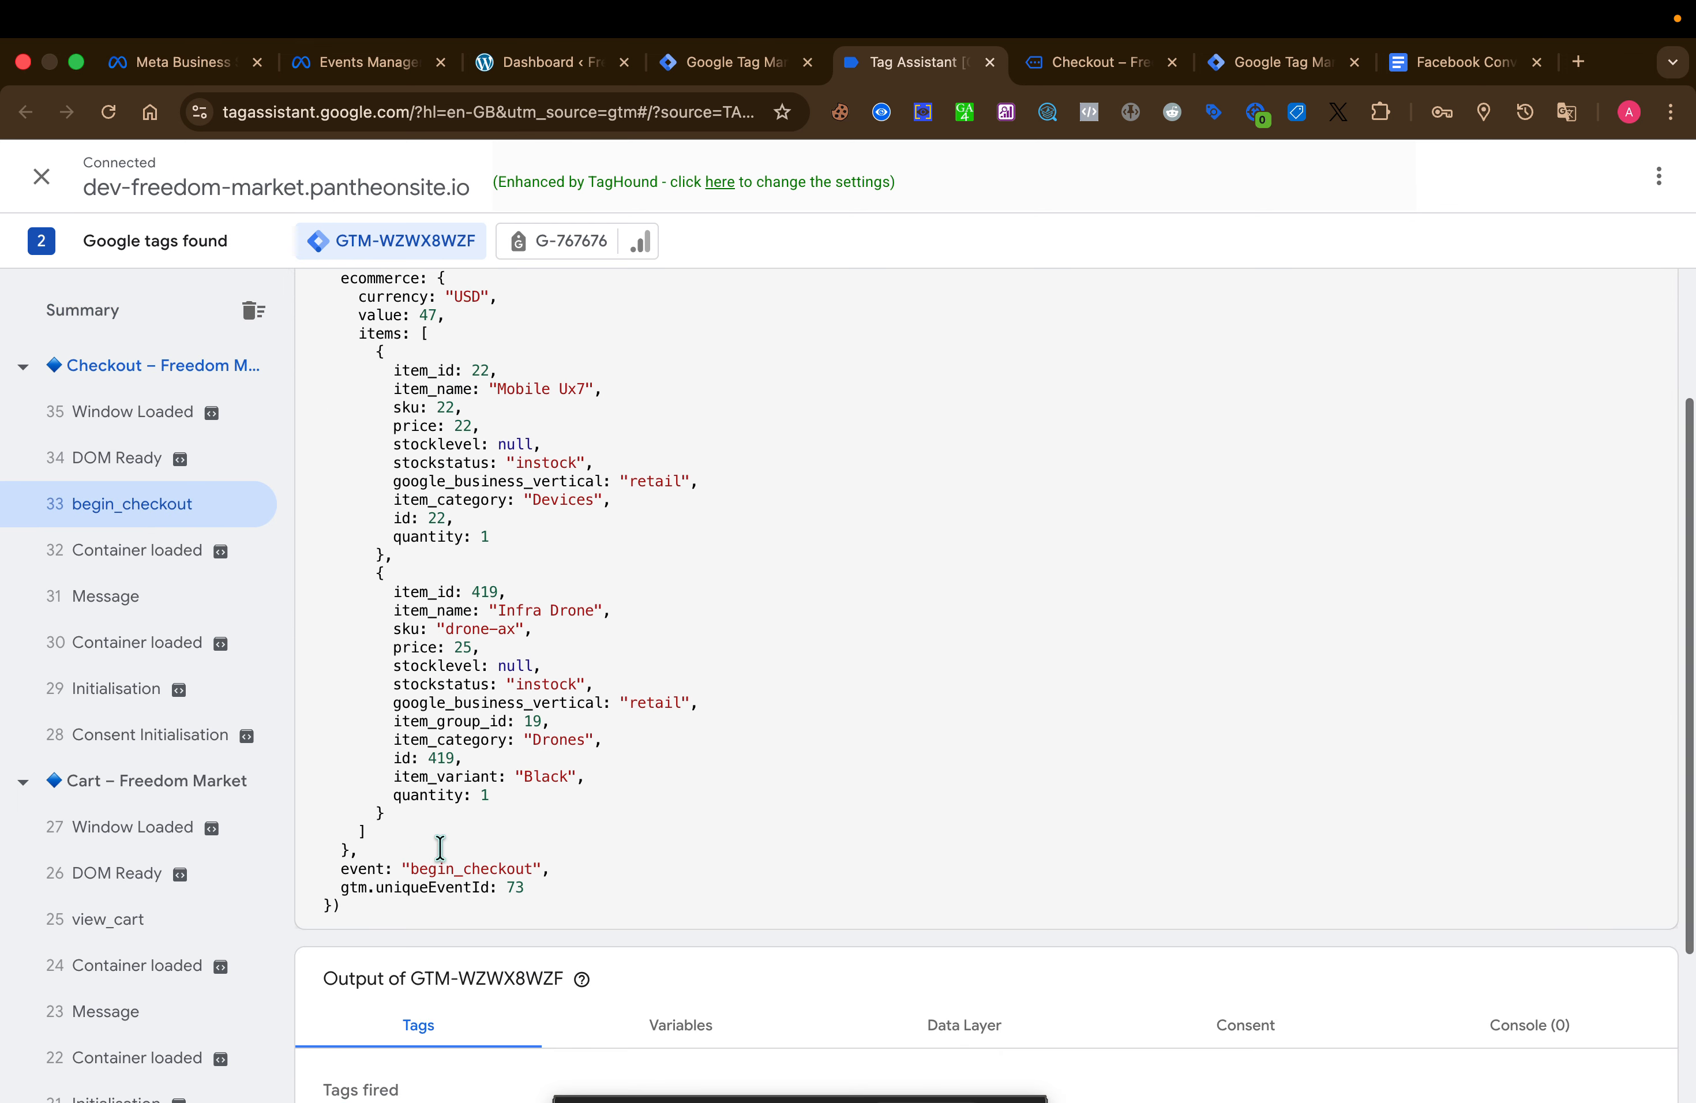
double_click(473, 868)
right_click(477, 872)
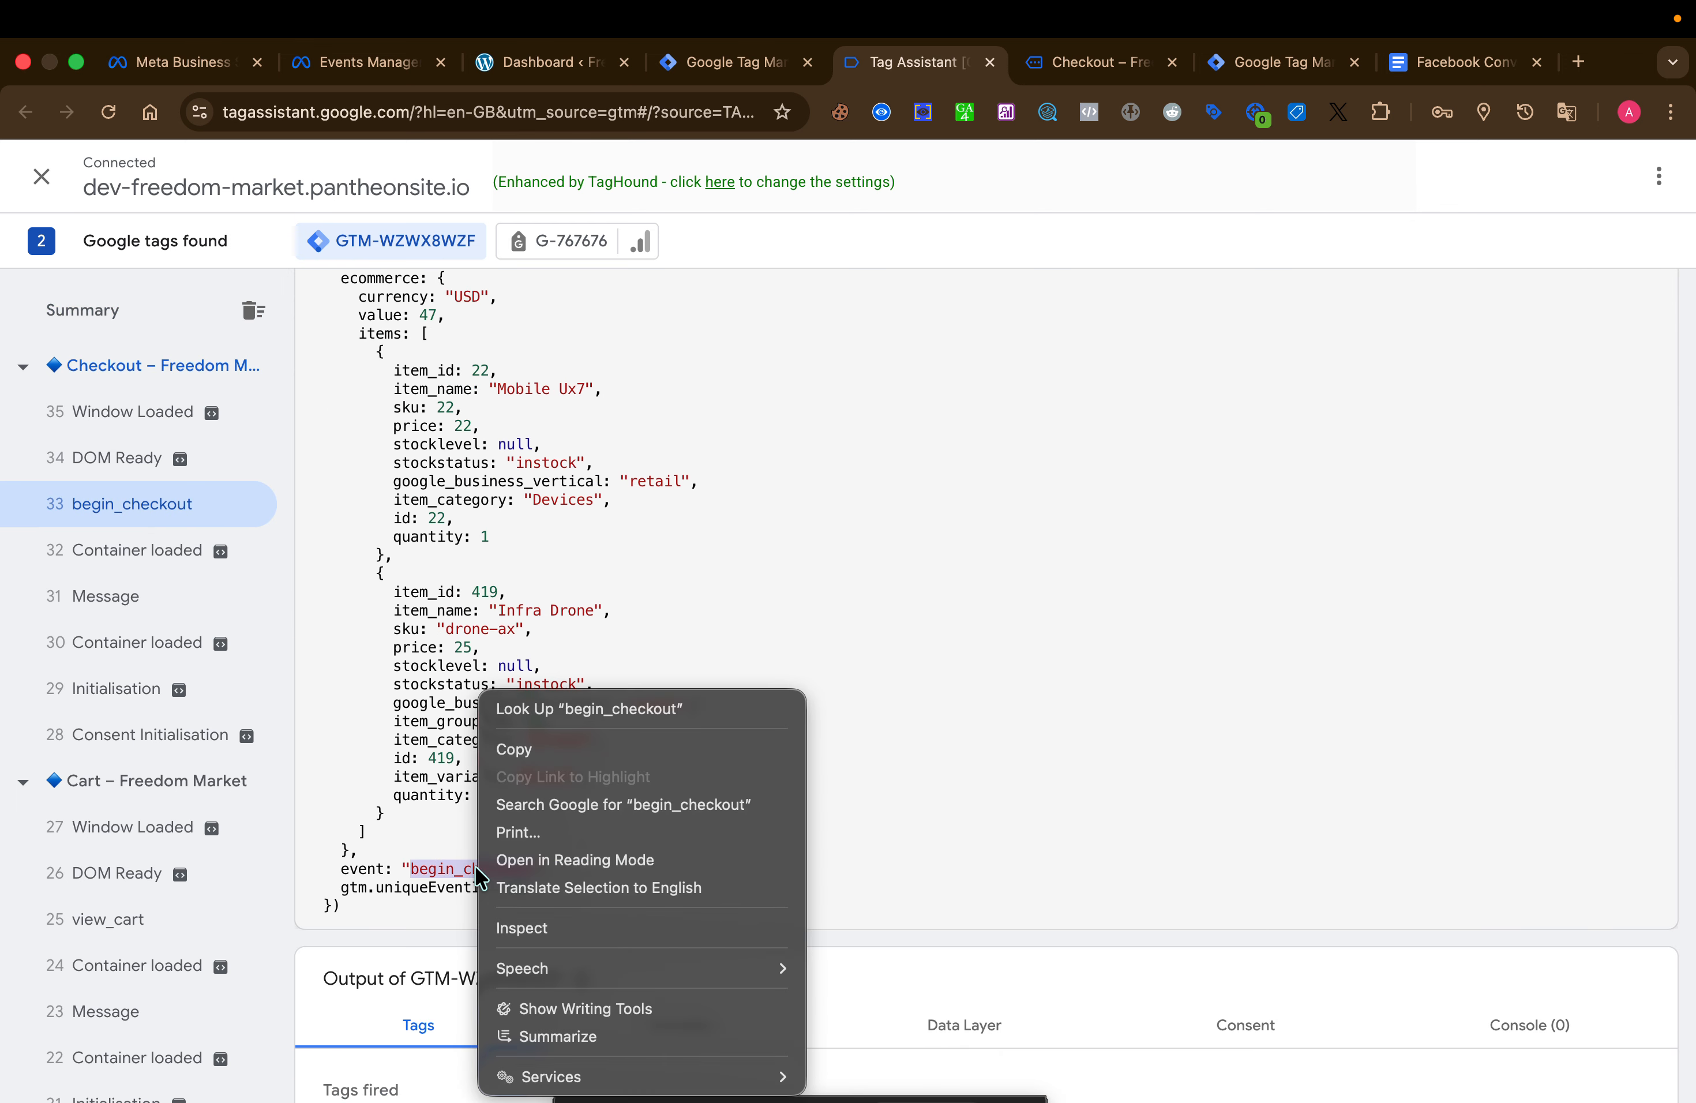
click(573, 753)
click(816, 812)
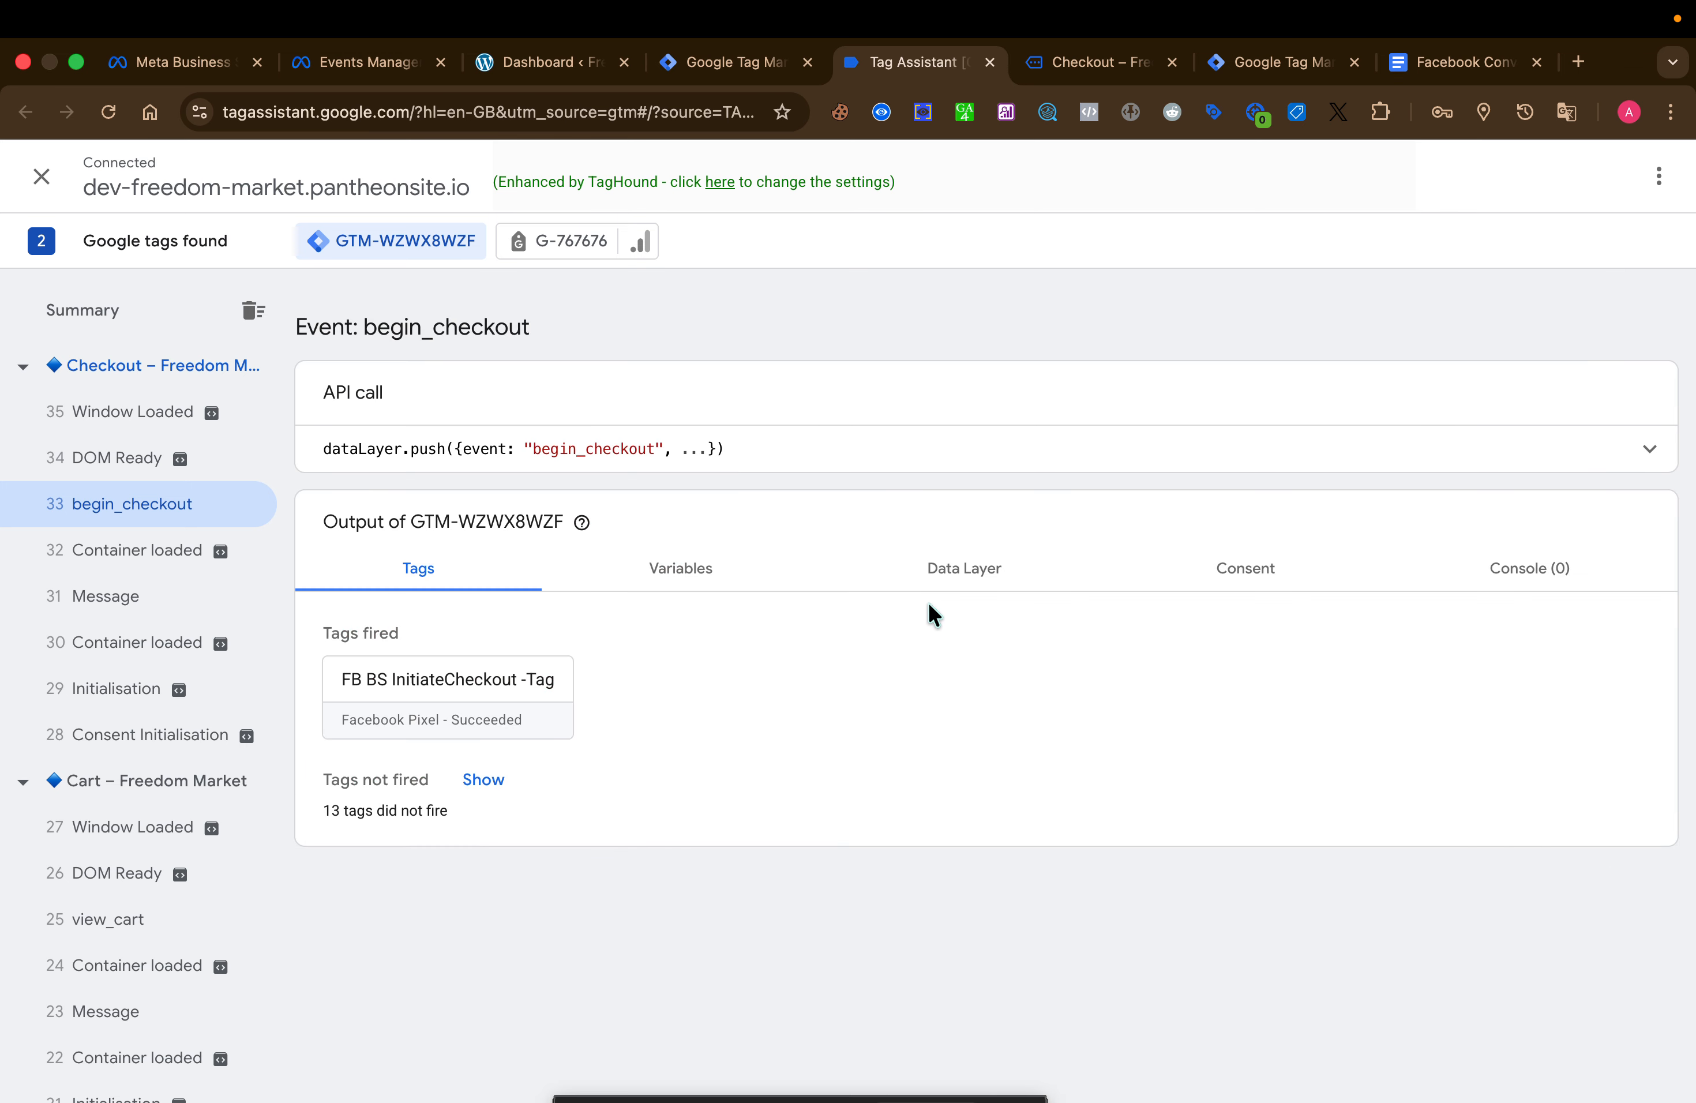
click(878, 462)
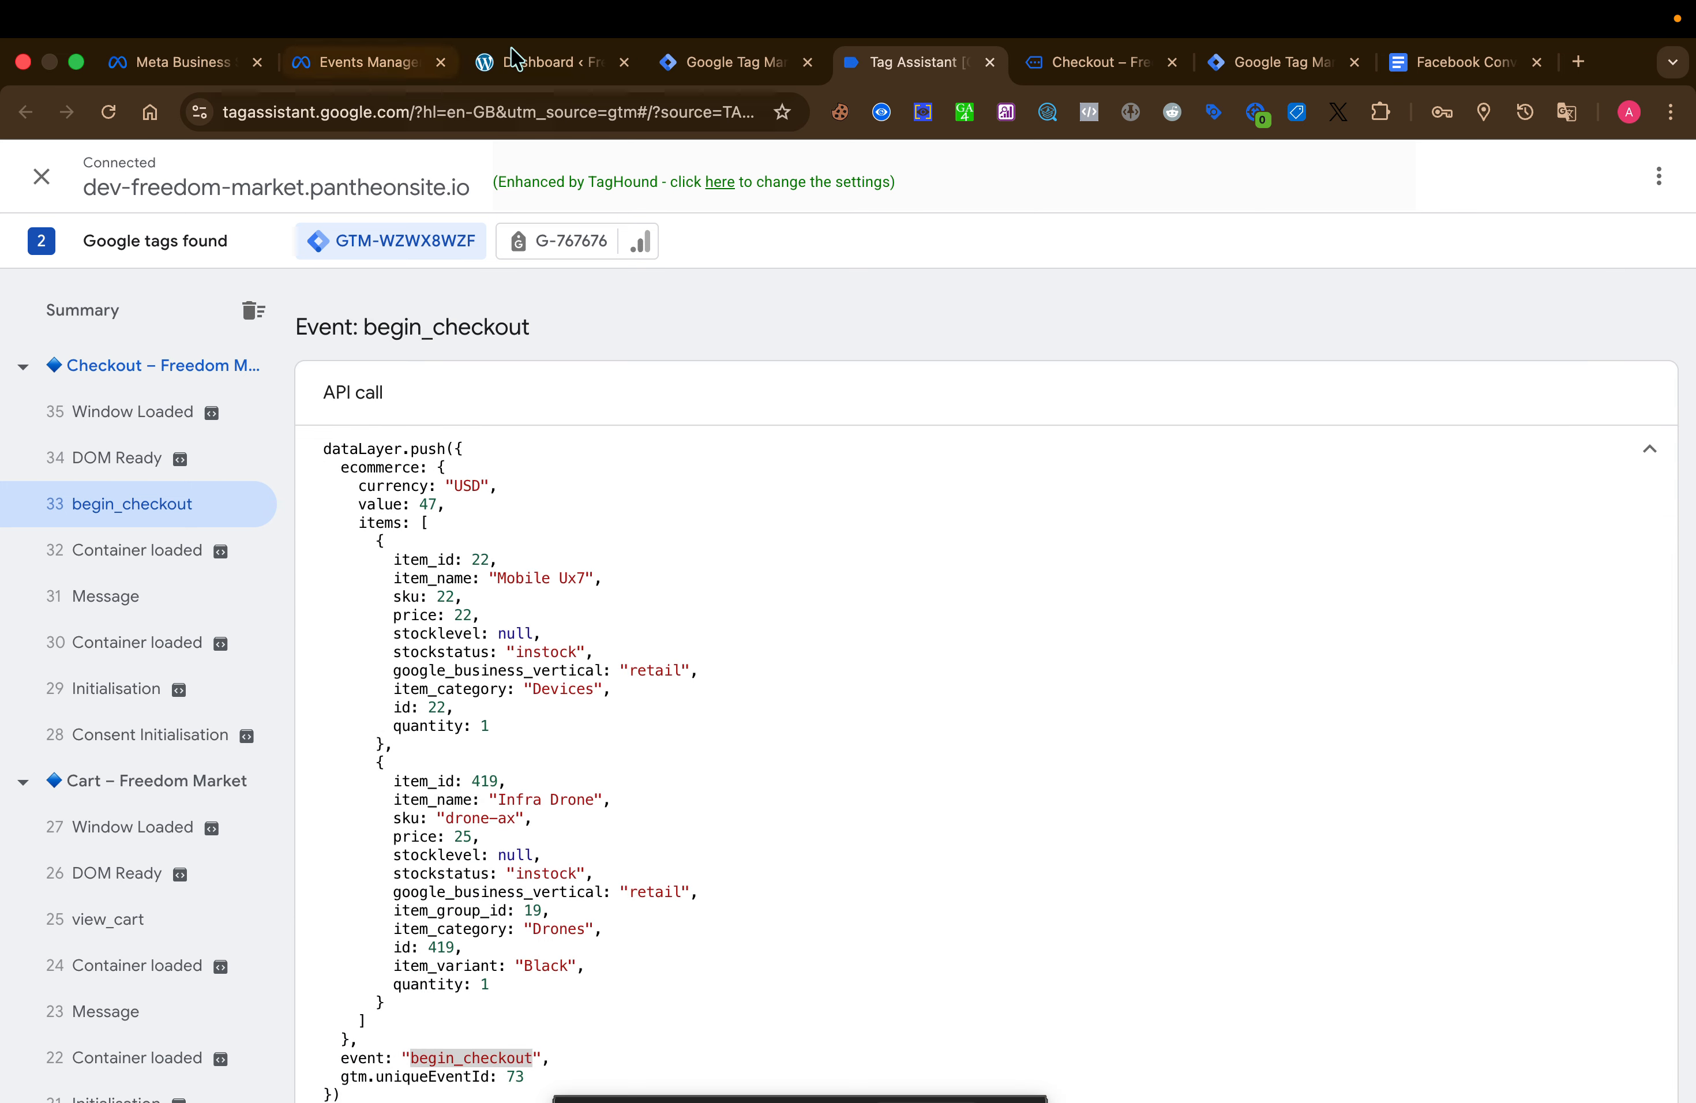
- Switch to Google Tag Manager and make a copy of the FB SS ViewCart - Tag
click(765, 71)
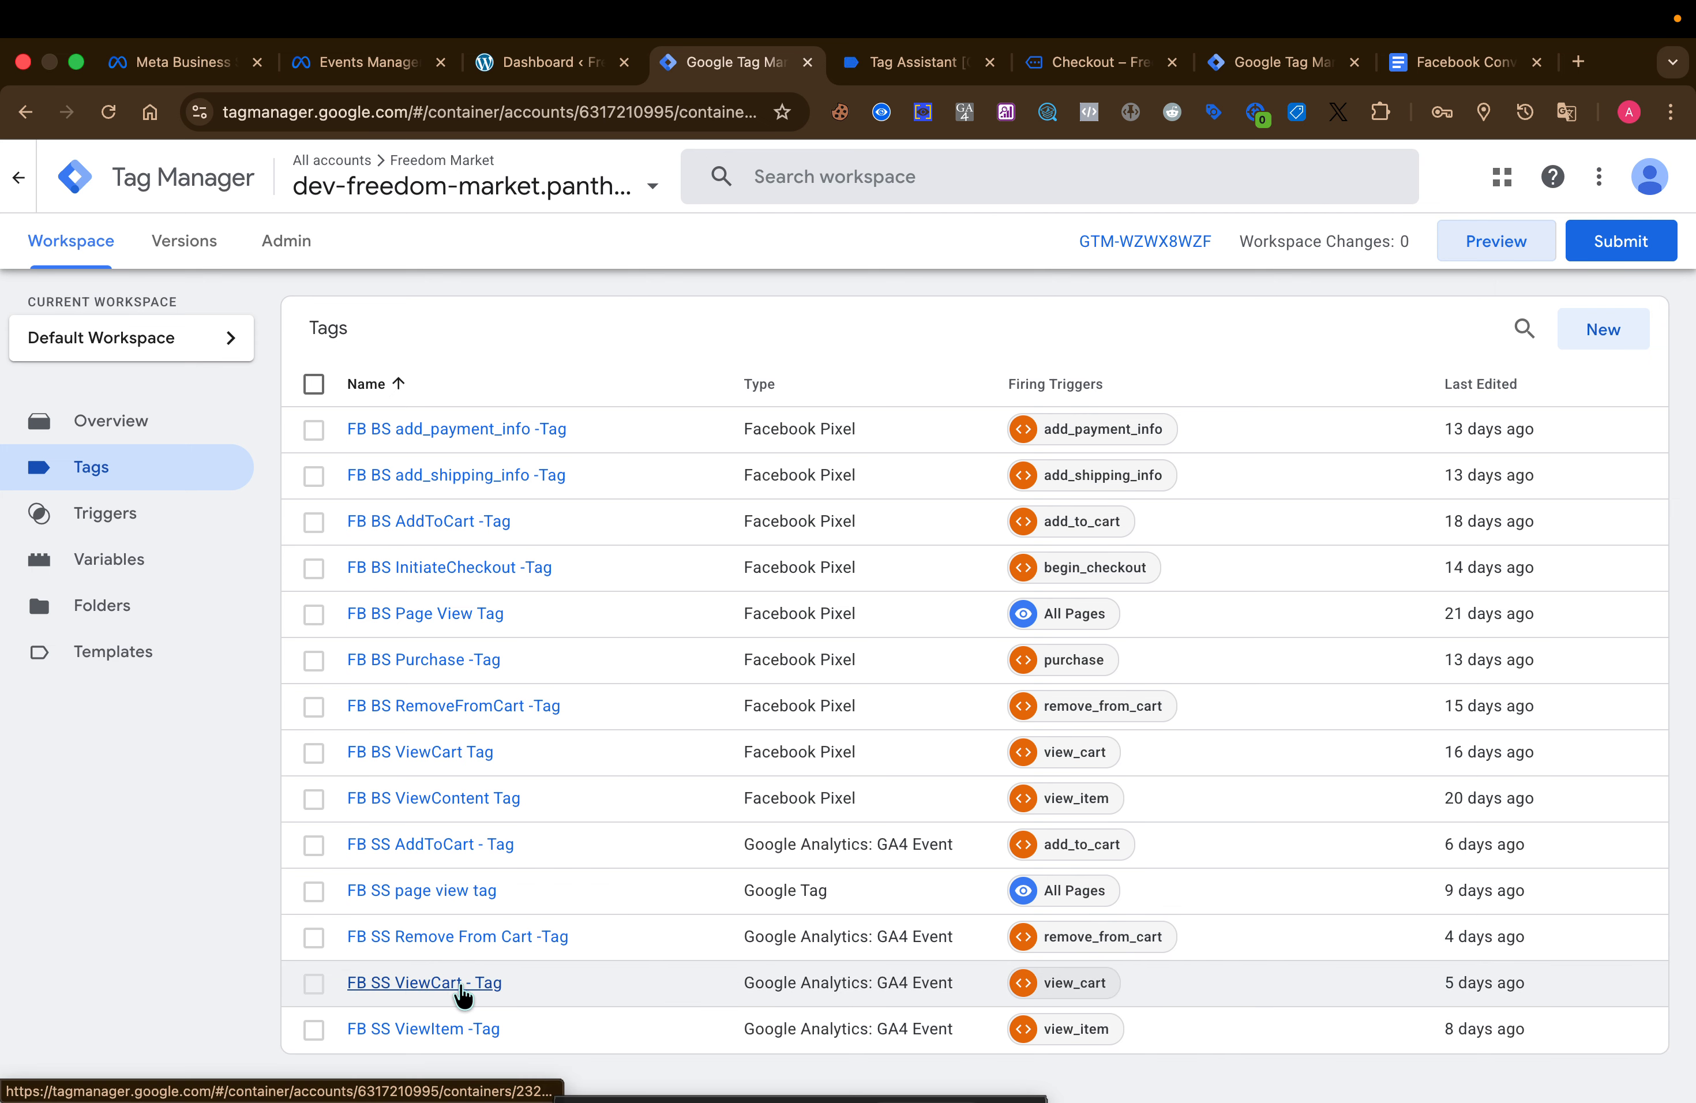
click(551, 992)
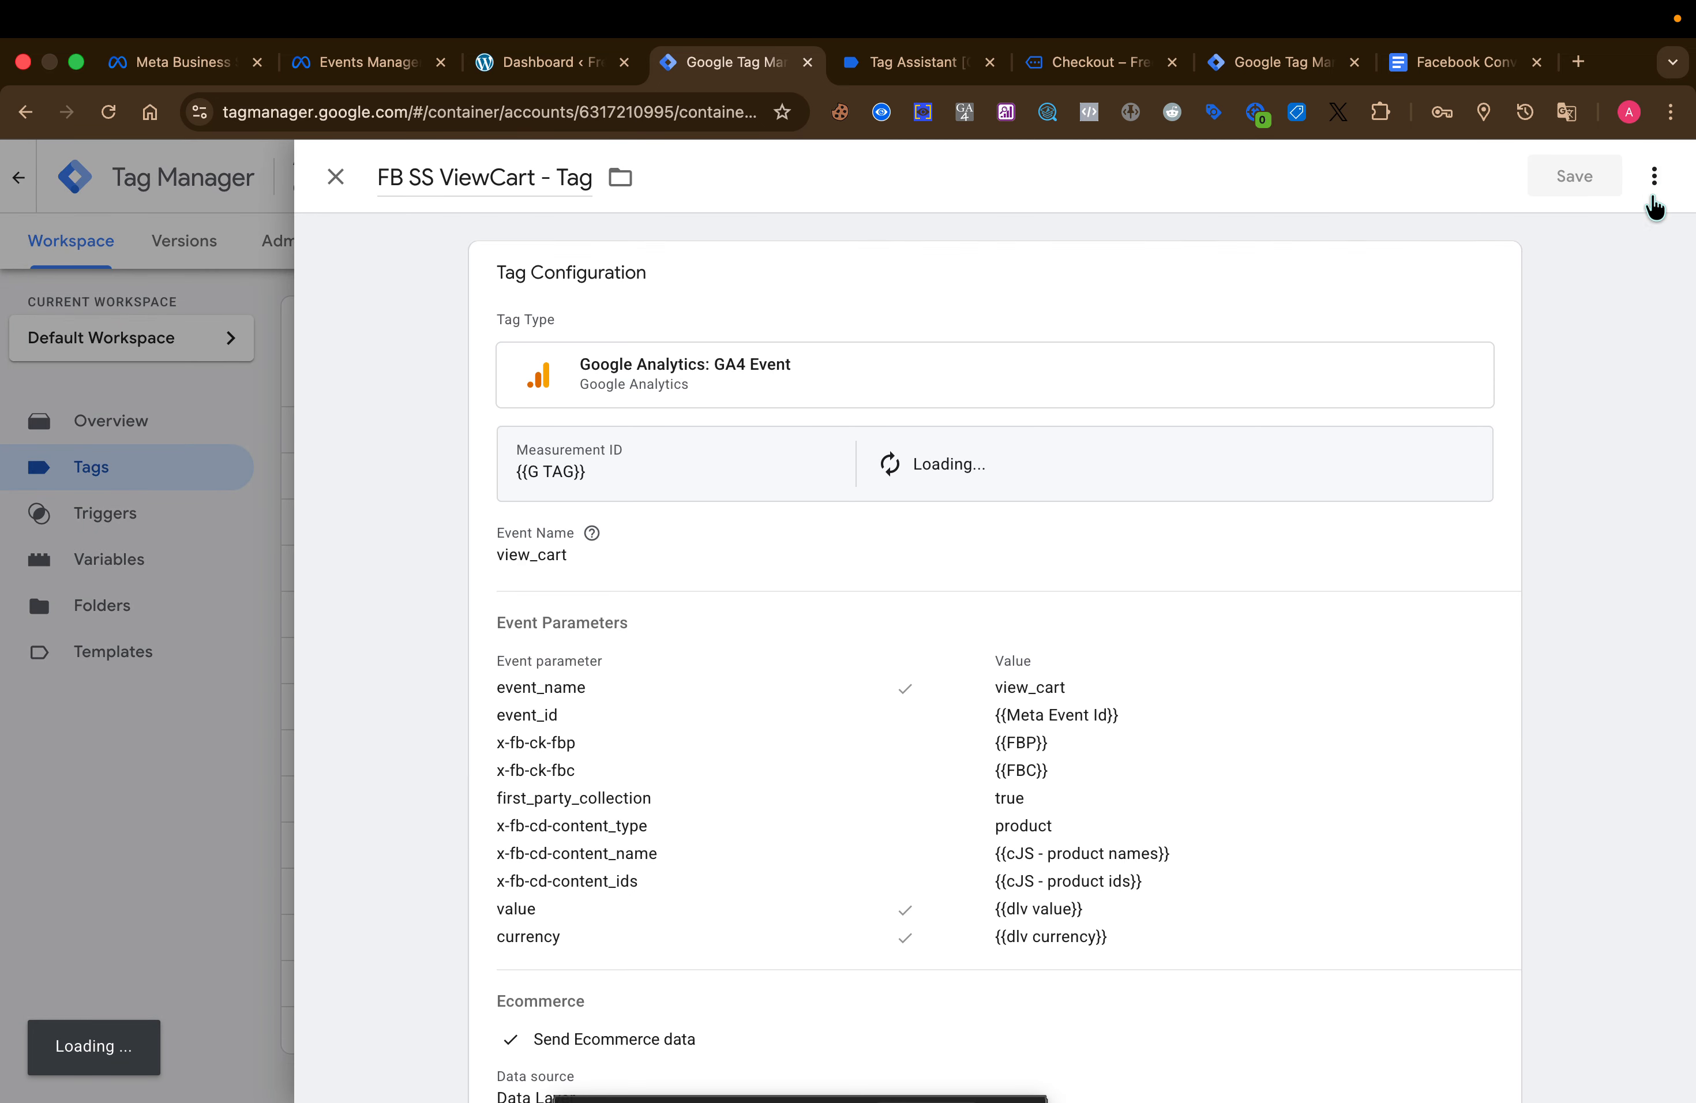
click(1655, 176)
click(1592, 231)
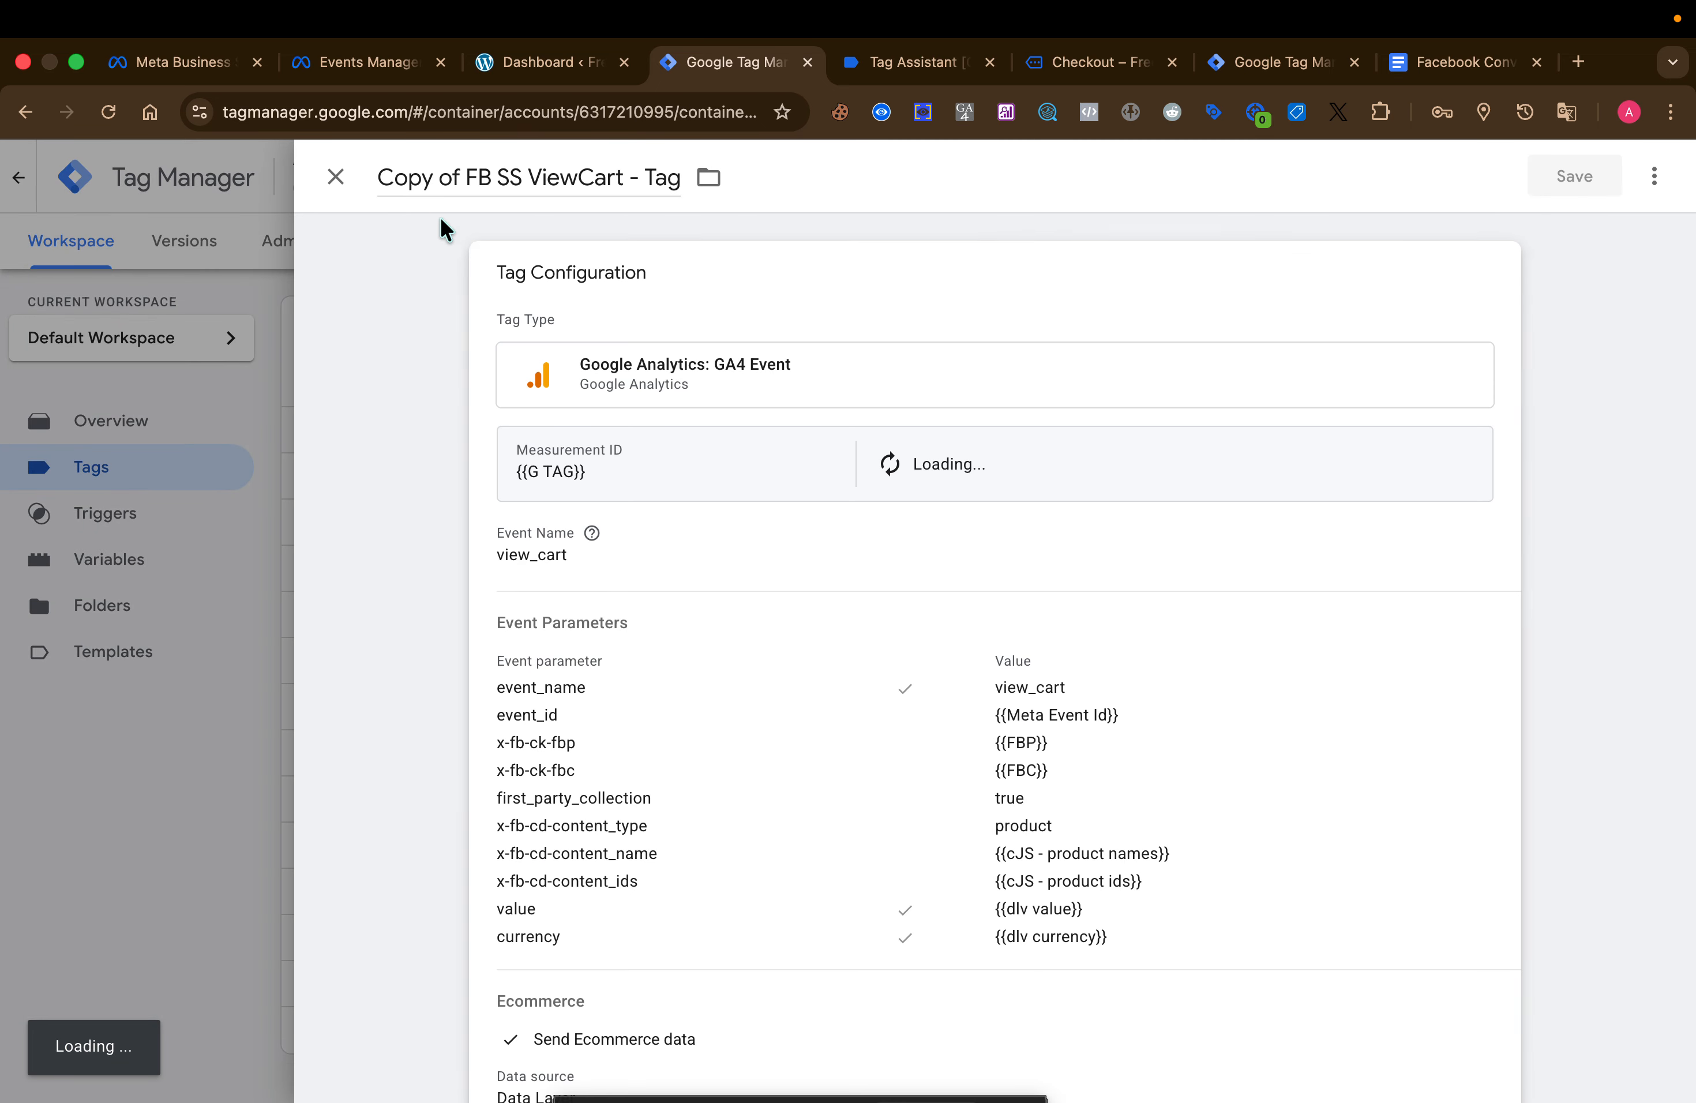
- Rename the copied tag as FB SS begin_checkout - Tag
drag(467, 183, 379, 182)
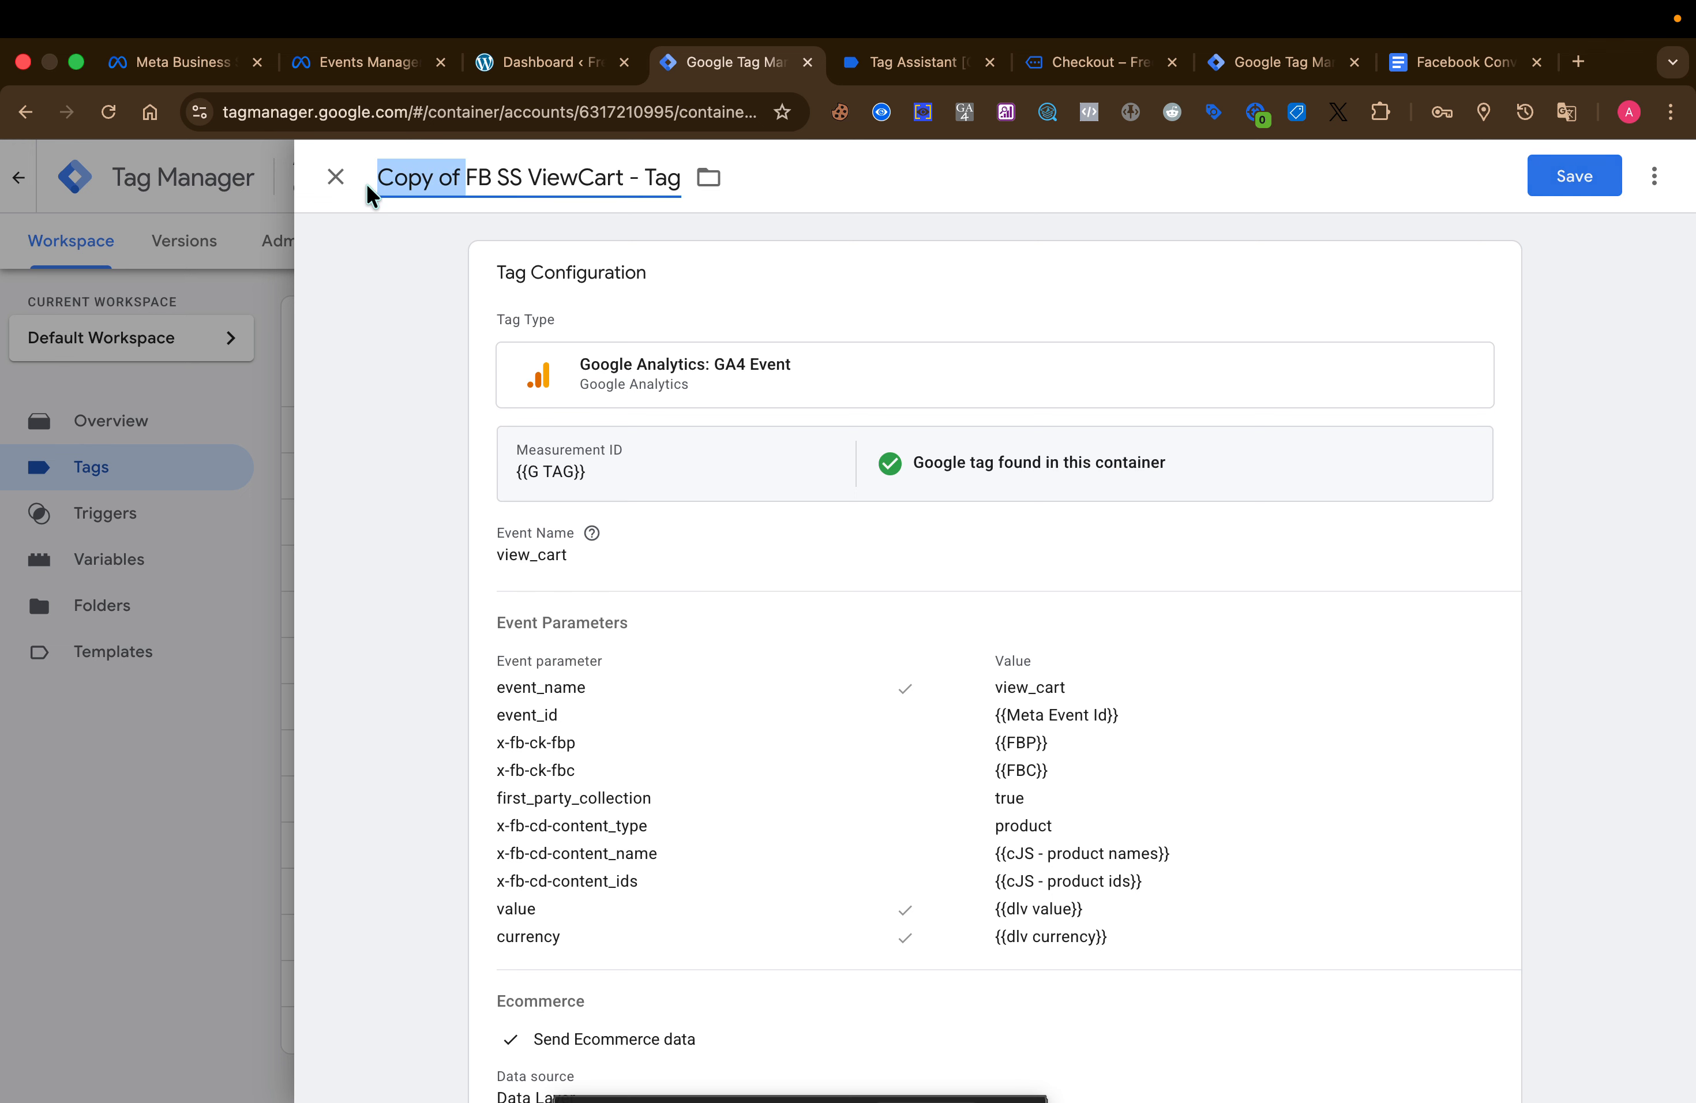
key(BackSpace)
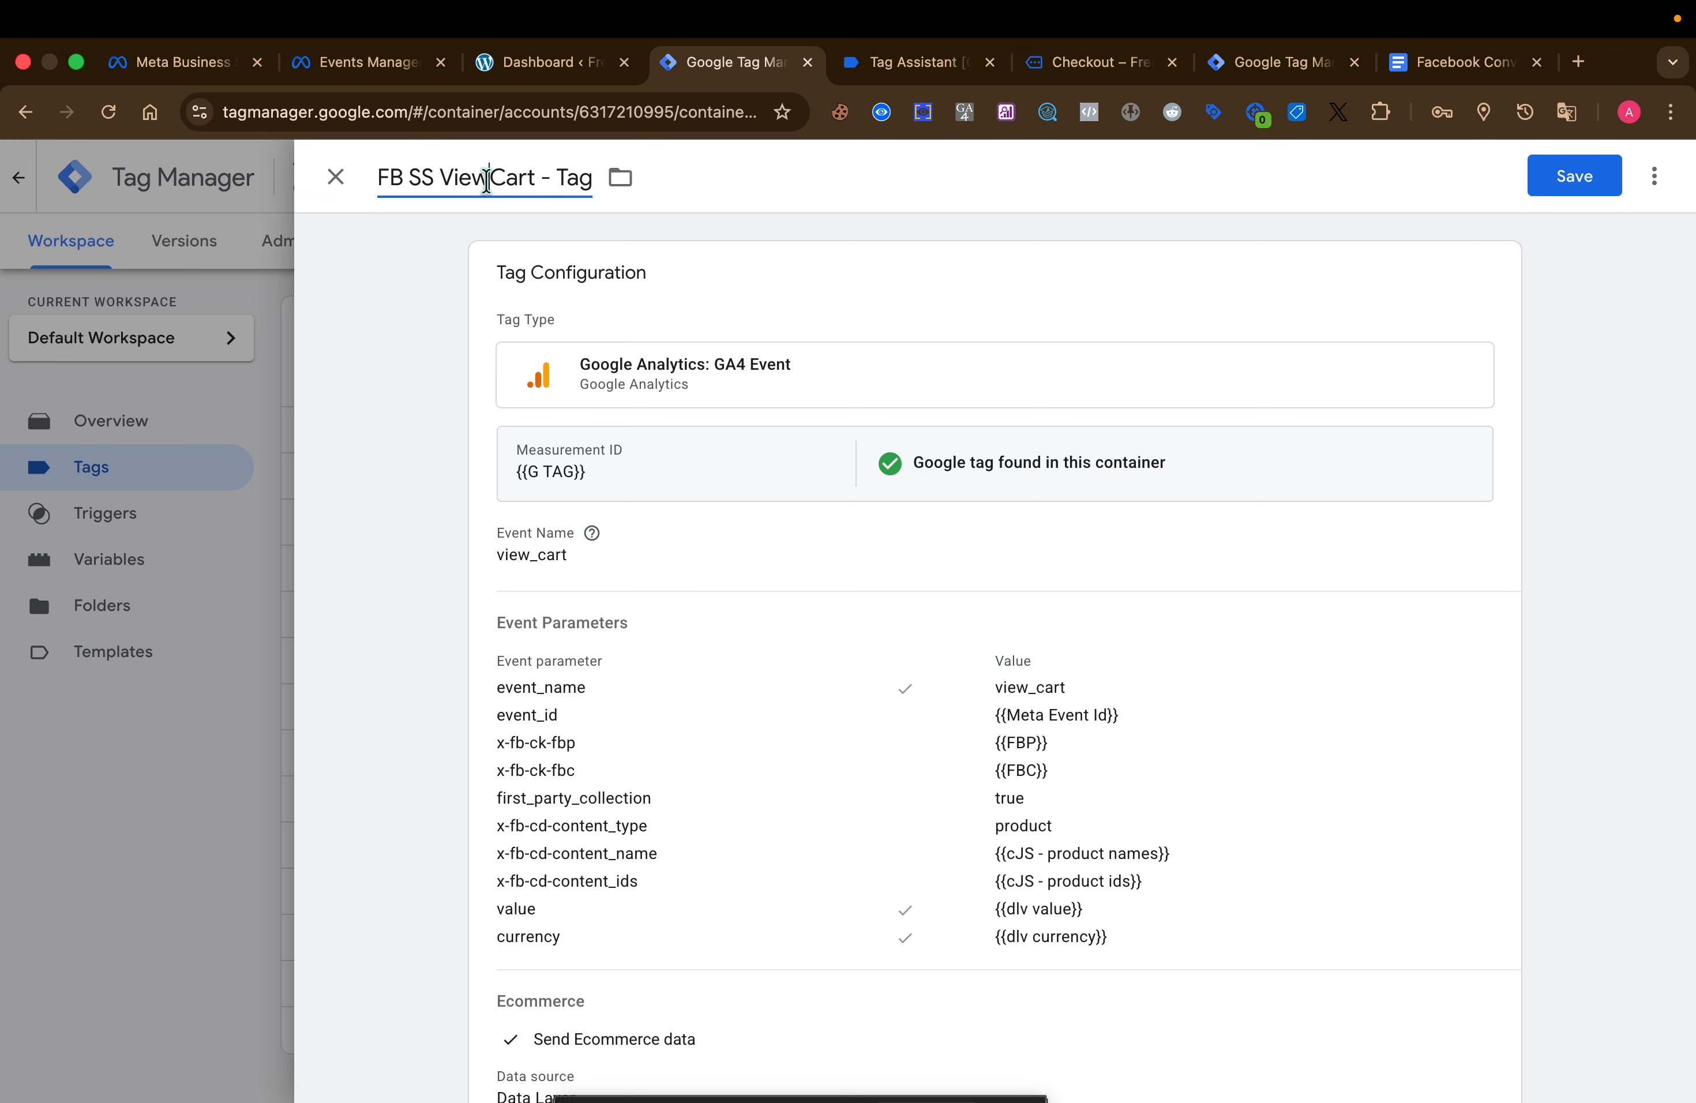
double_click(486, 178)
click(906, 72)
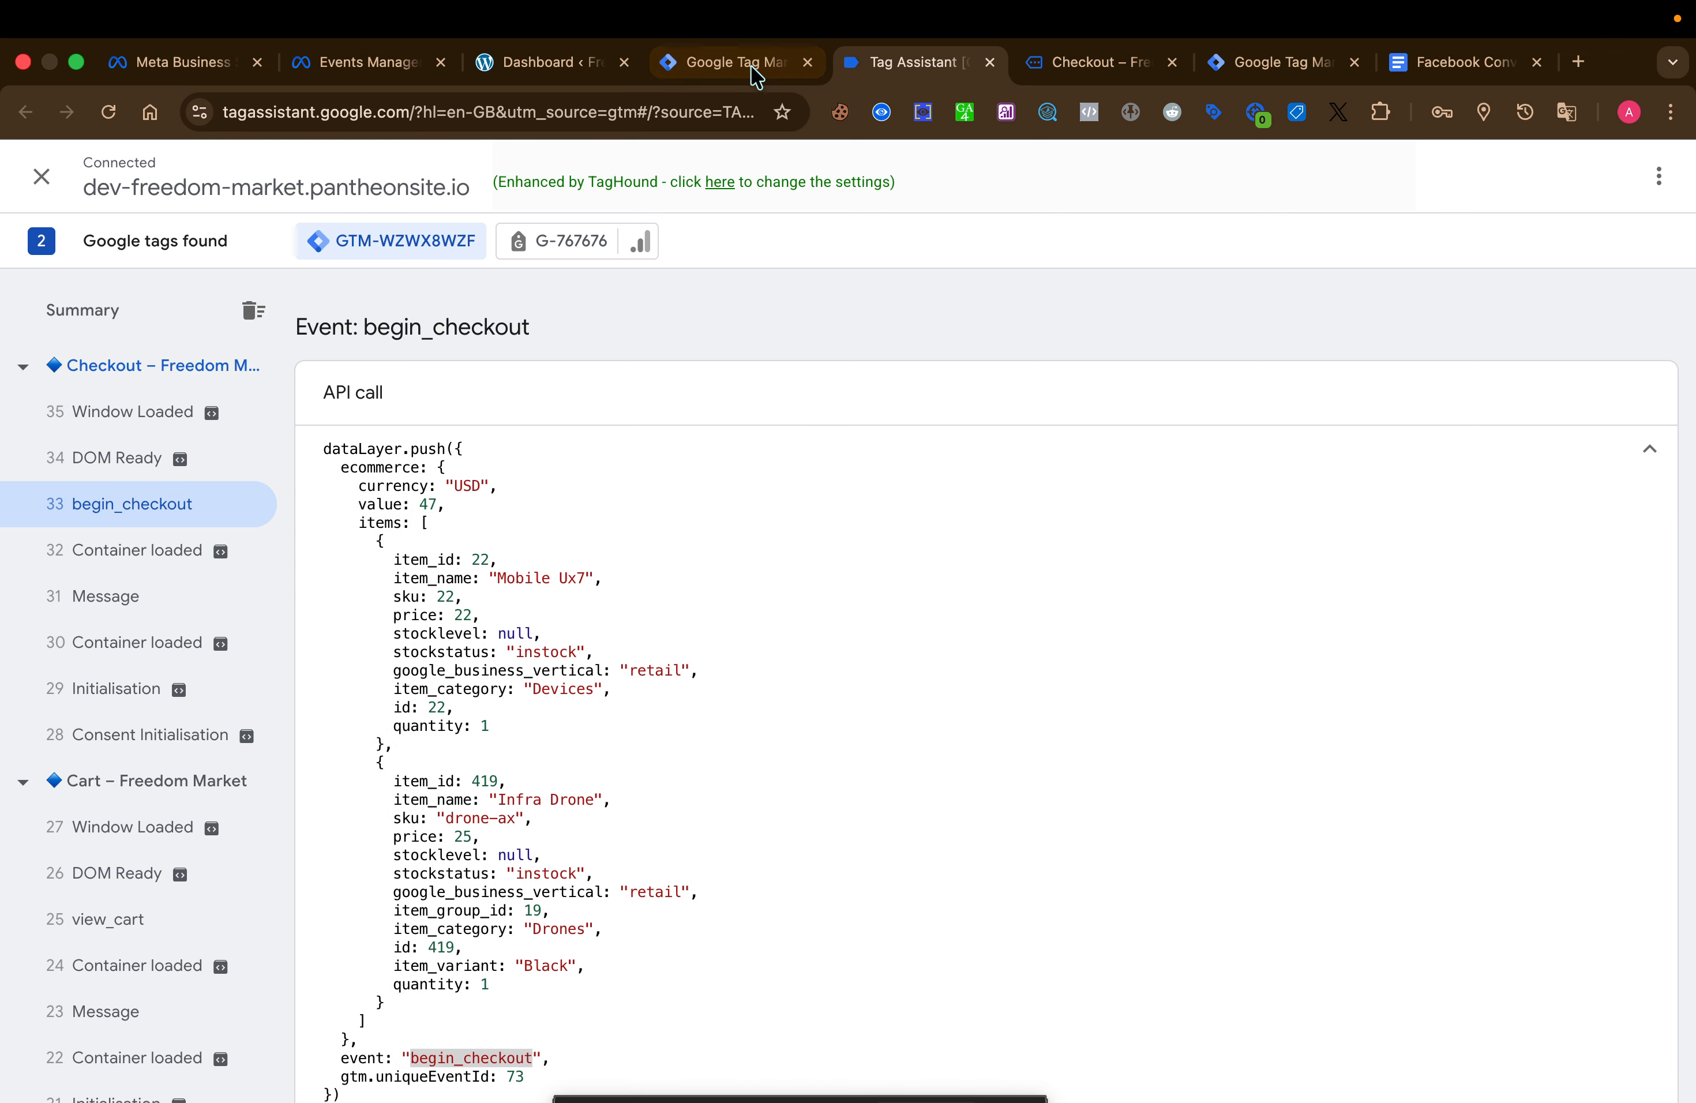
click(753, 64)
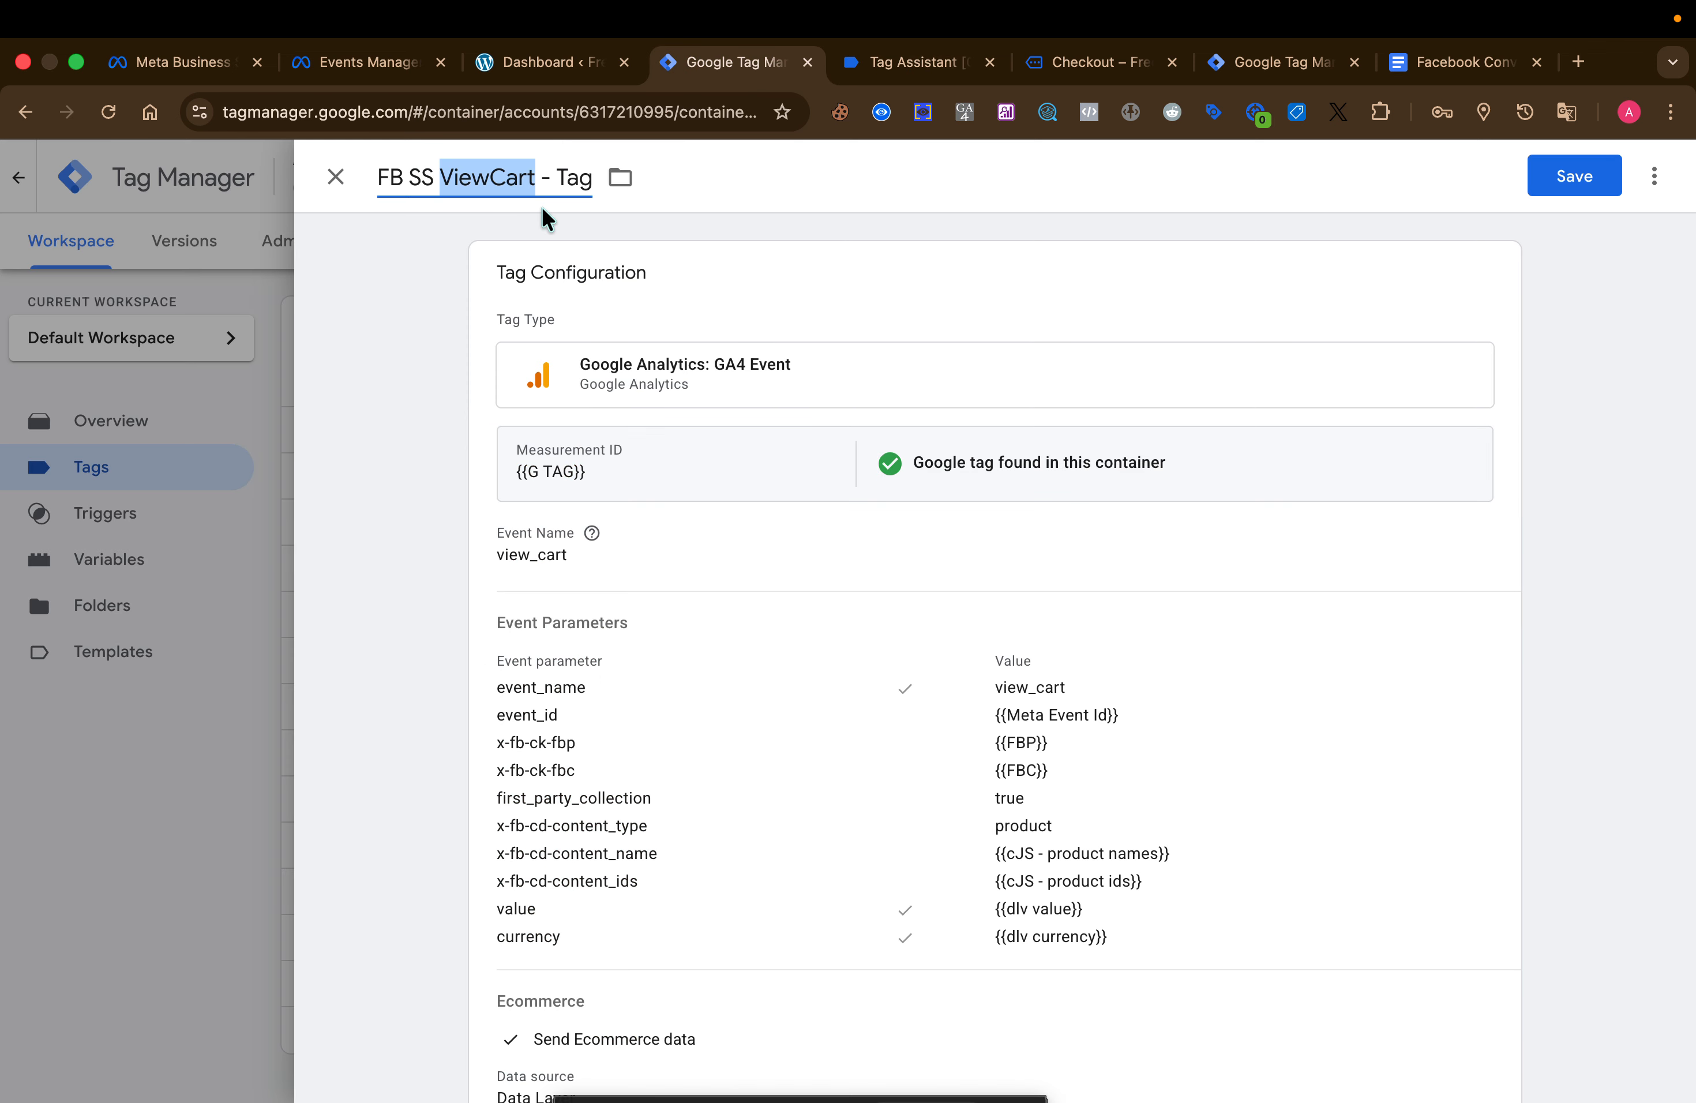
key(super+v)
click(801, 189)
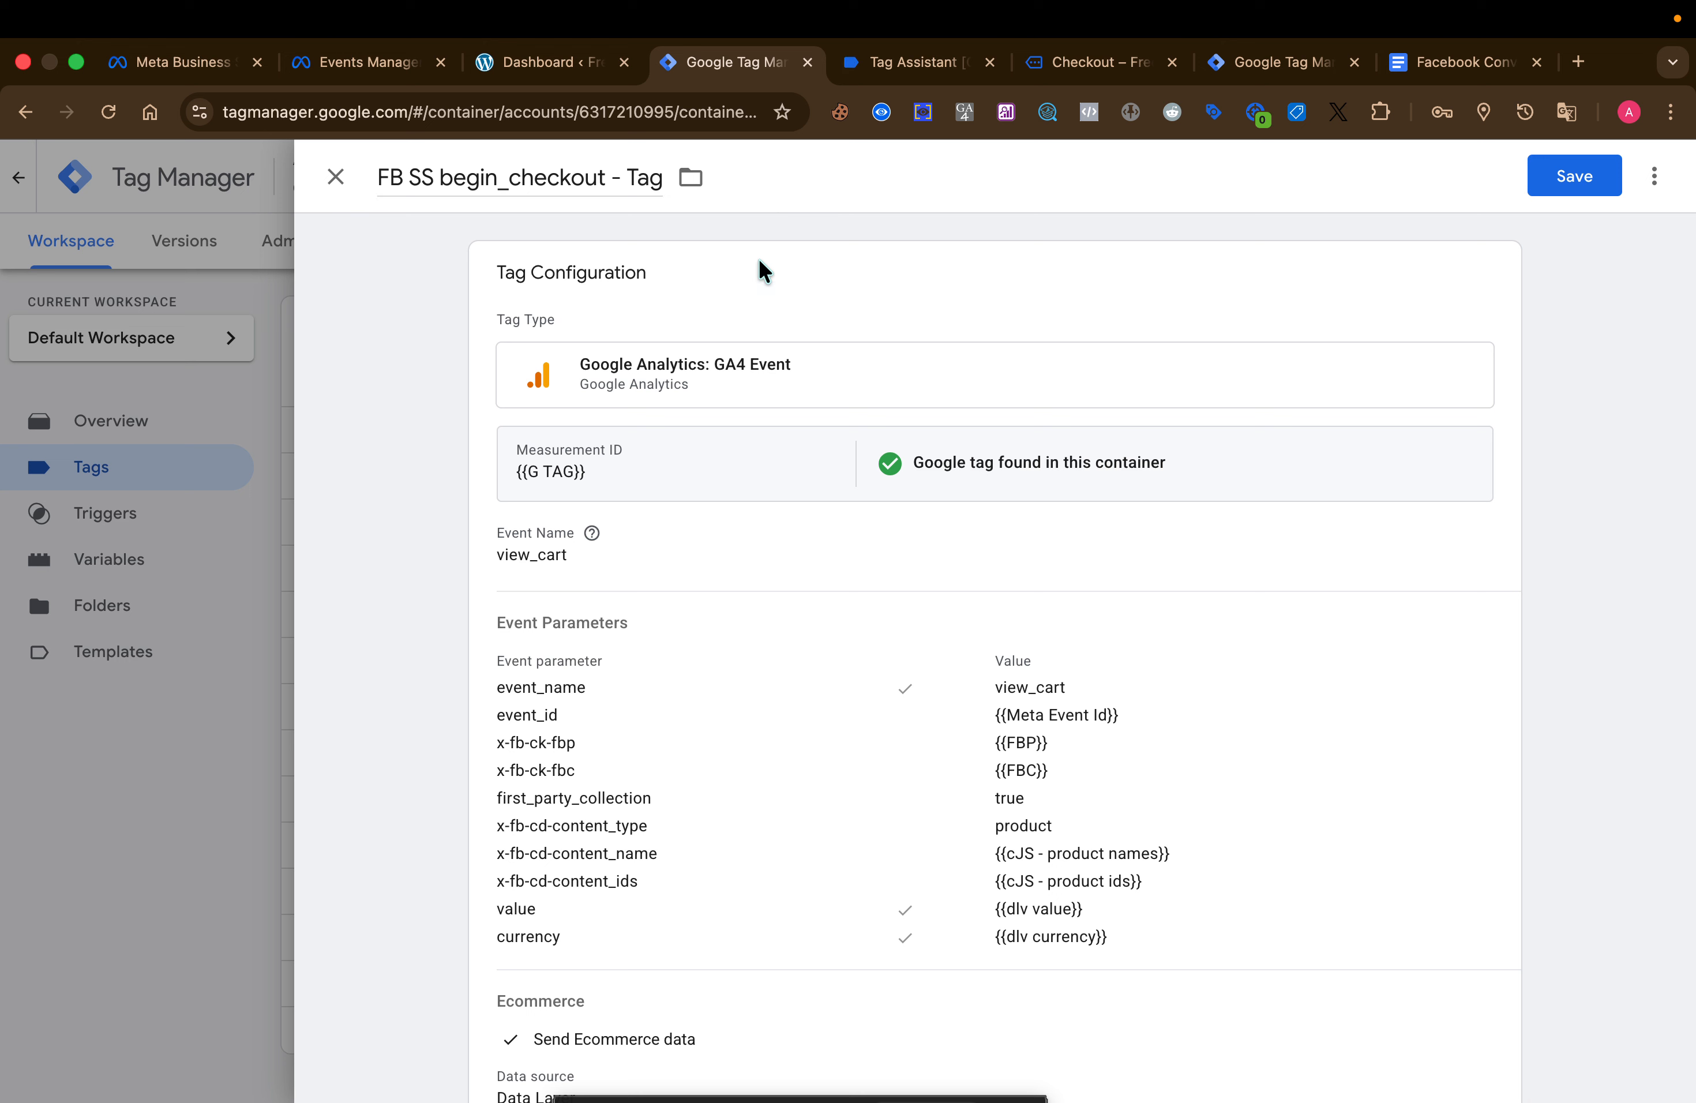
- Set both the tag's event name and its event_name parameter value to begin_checkout
click(773, 582)
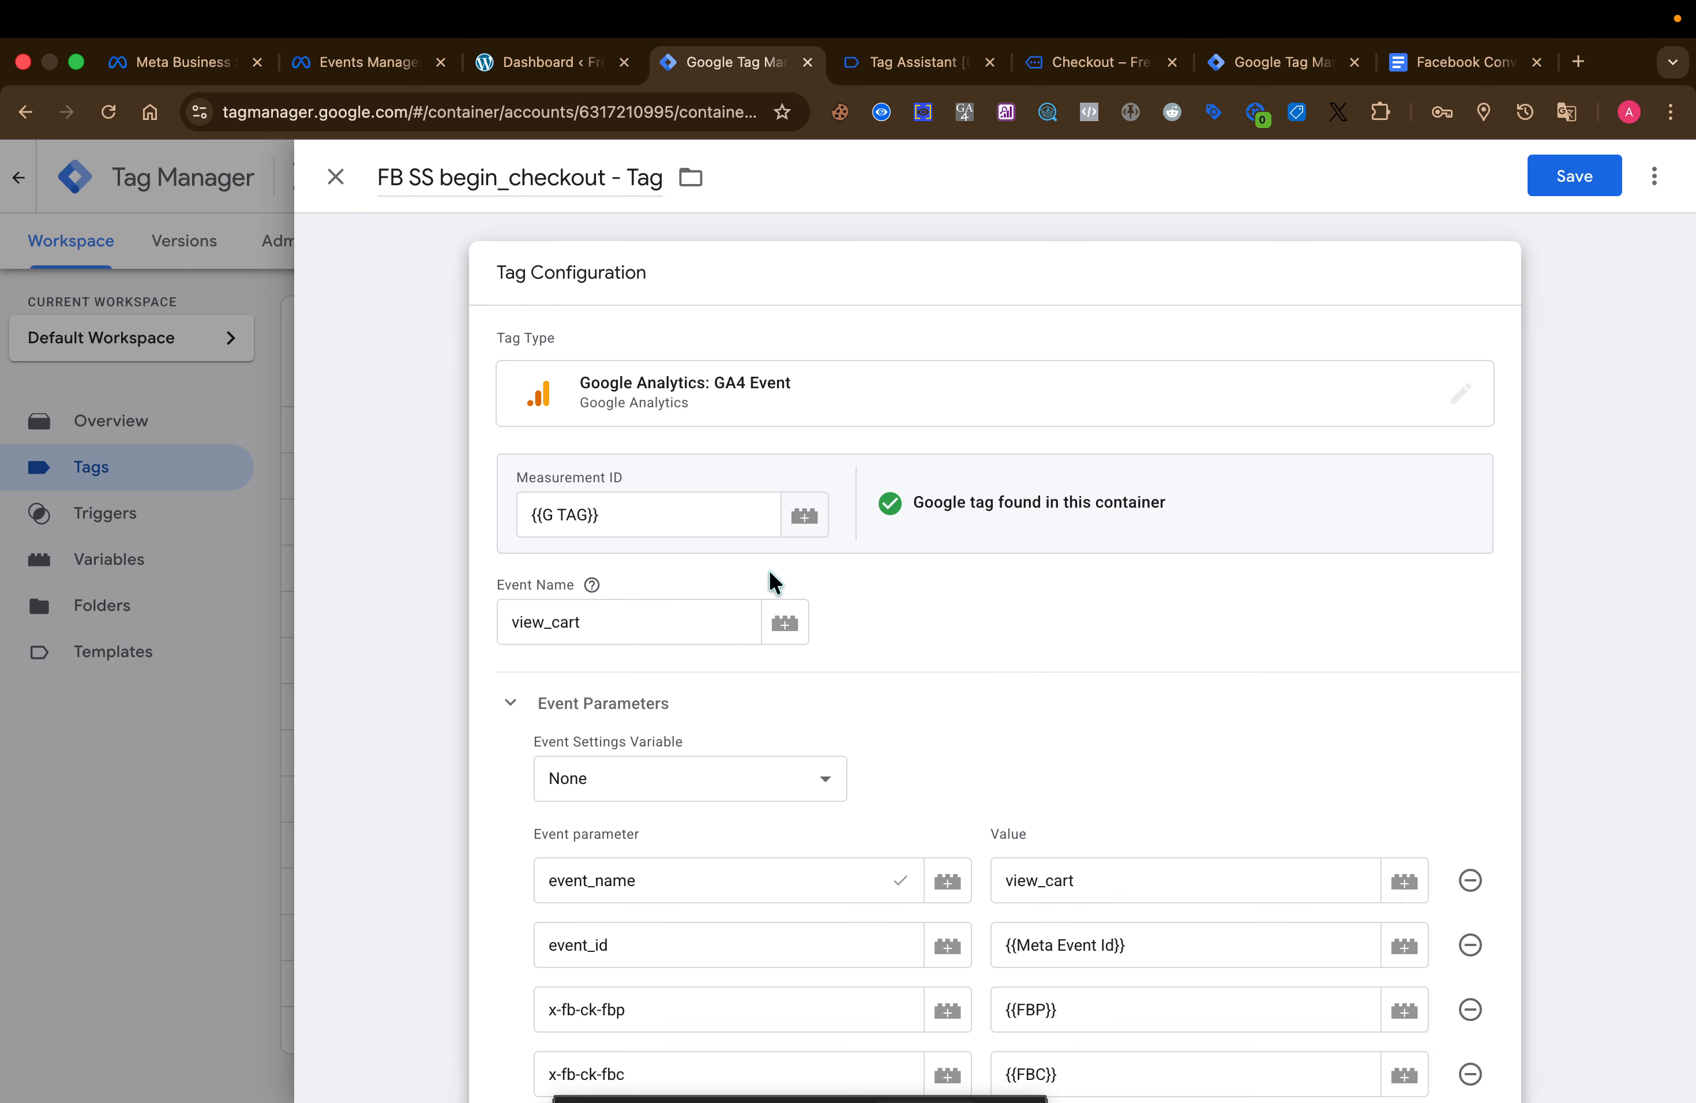
double_click(659, 634)
key(super+v)
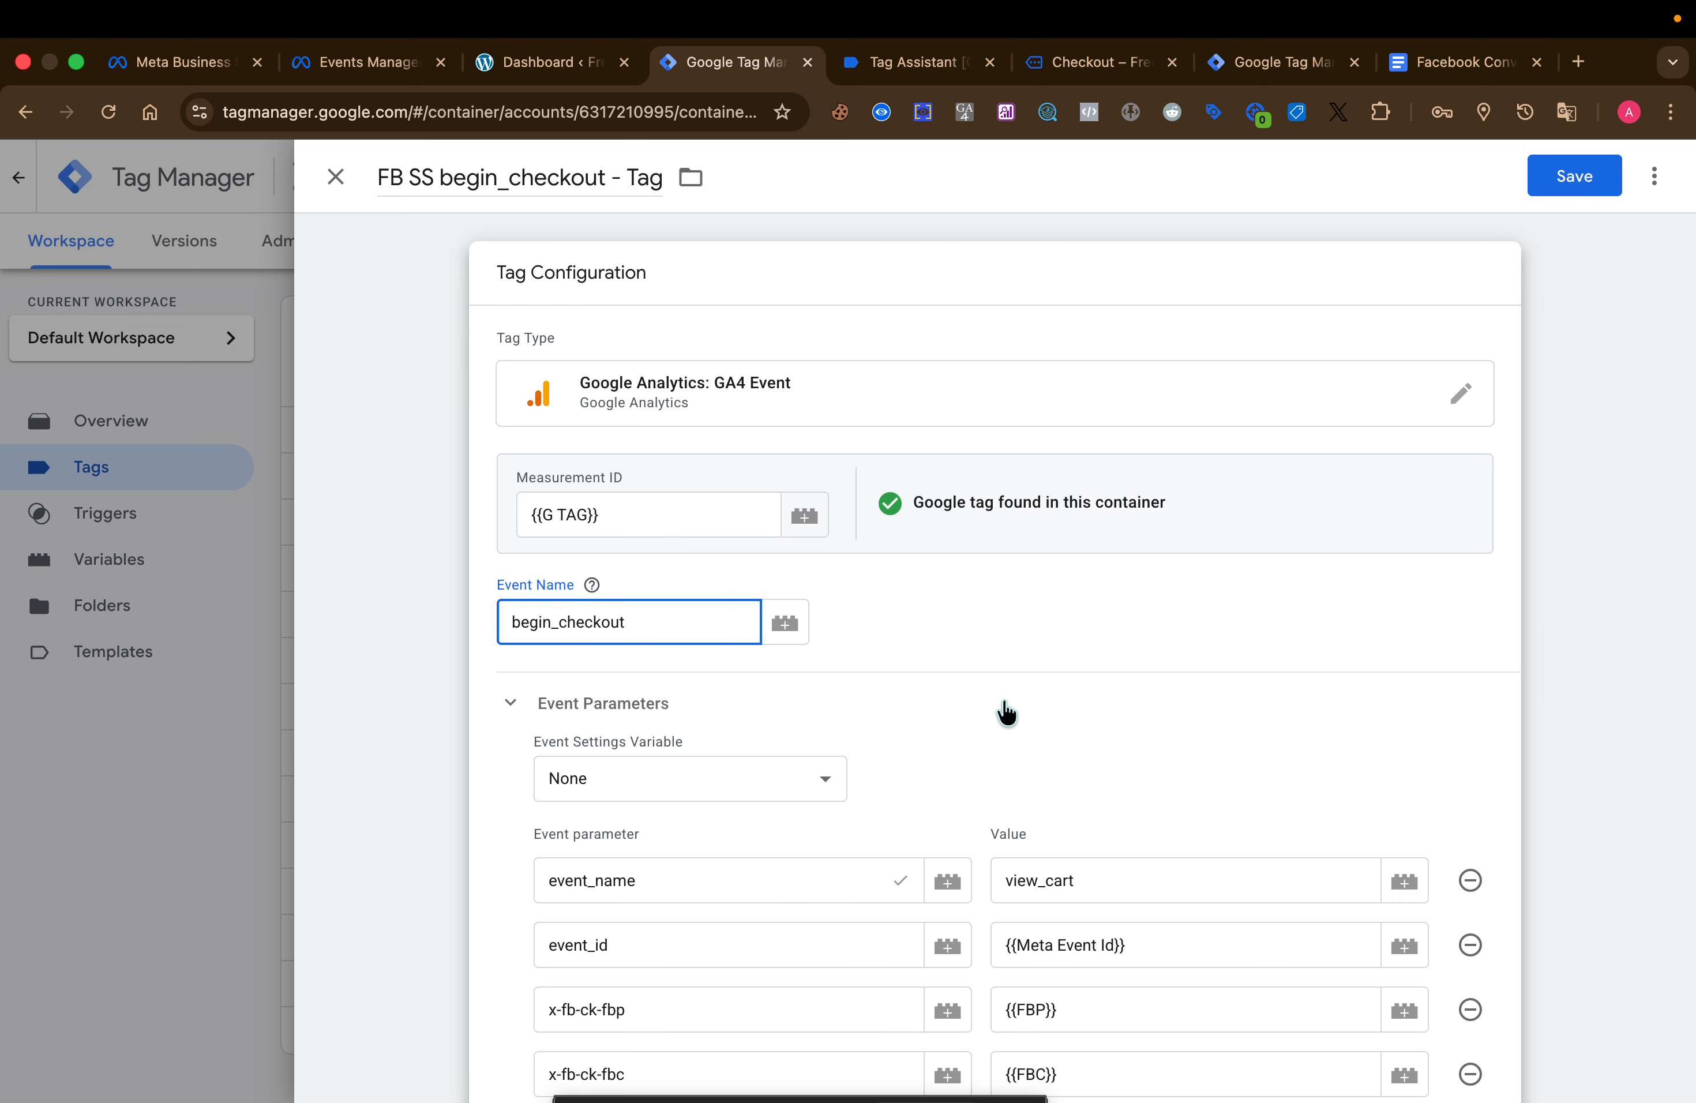
click(994, 709)
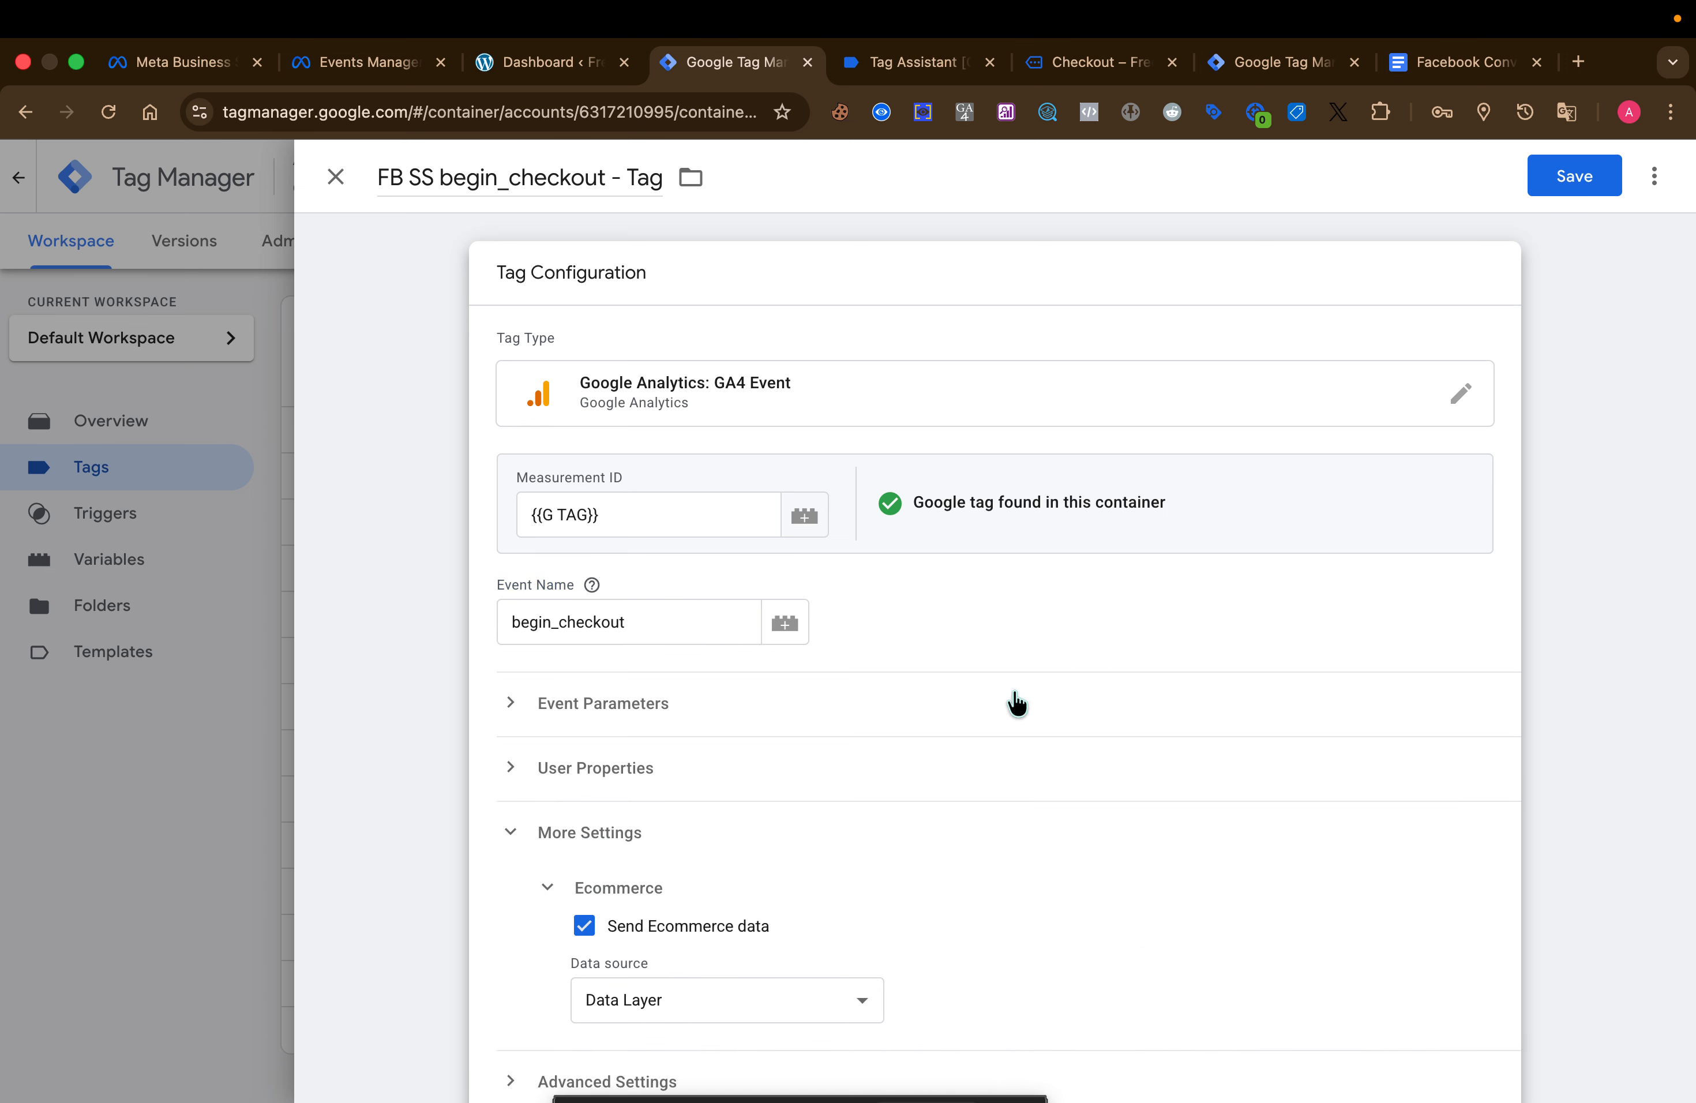
click(1001, 724)
scroll(999, 731, down, 3)
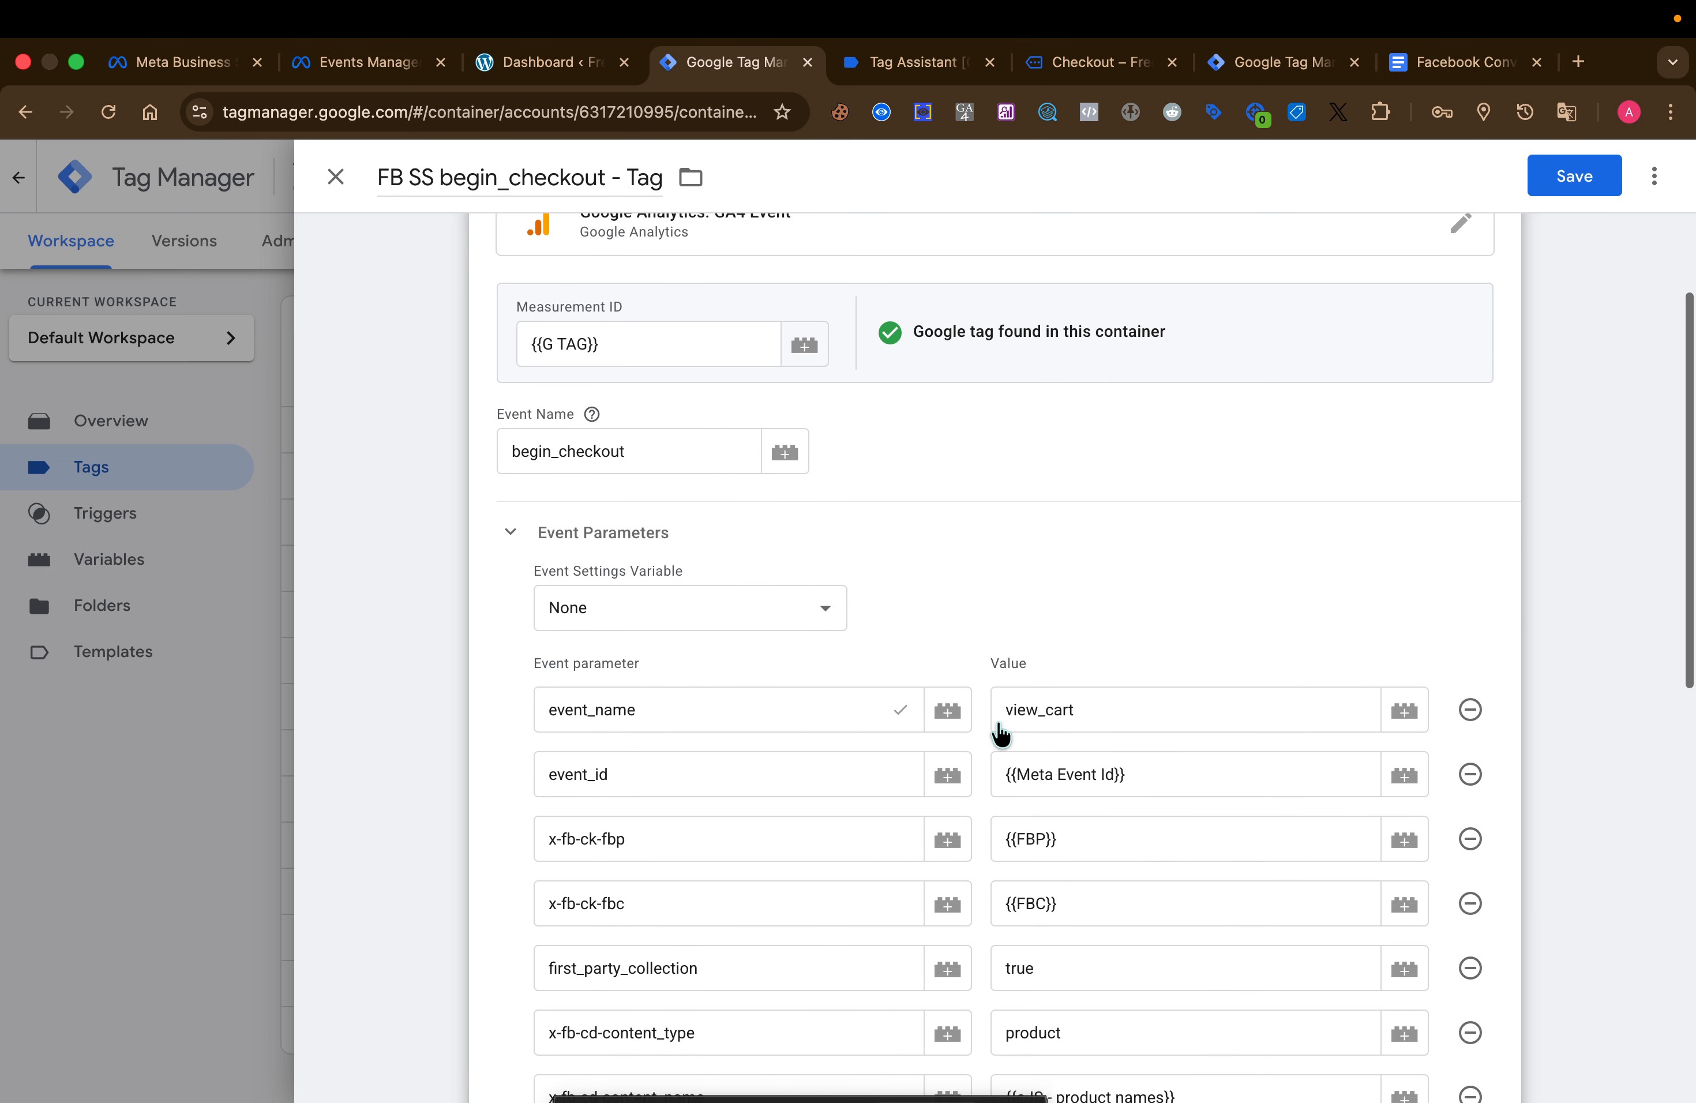
double_click(1080, 709)
key(super+v)
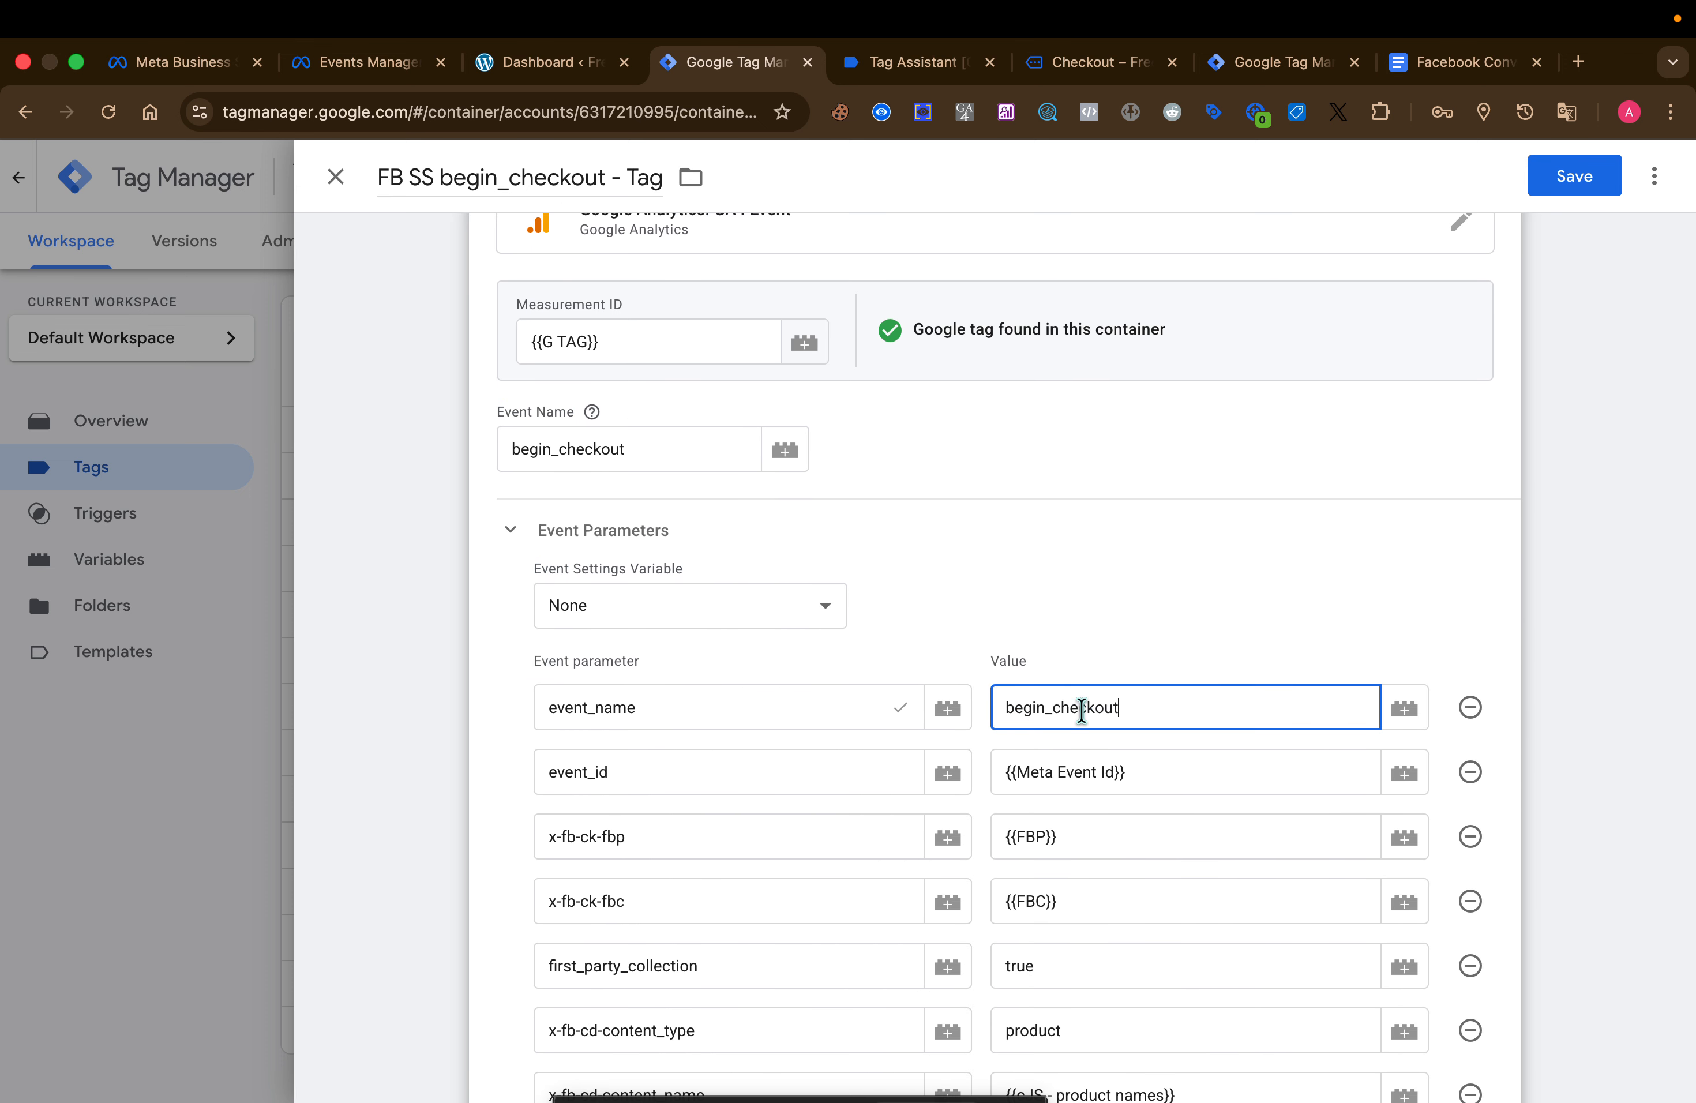
- Replace the copied tag's view_cart firing trigger with the remove_from_cart trigger
scroll(1091, 960, down, 5)
scroll(1091, 960, down, 6)
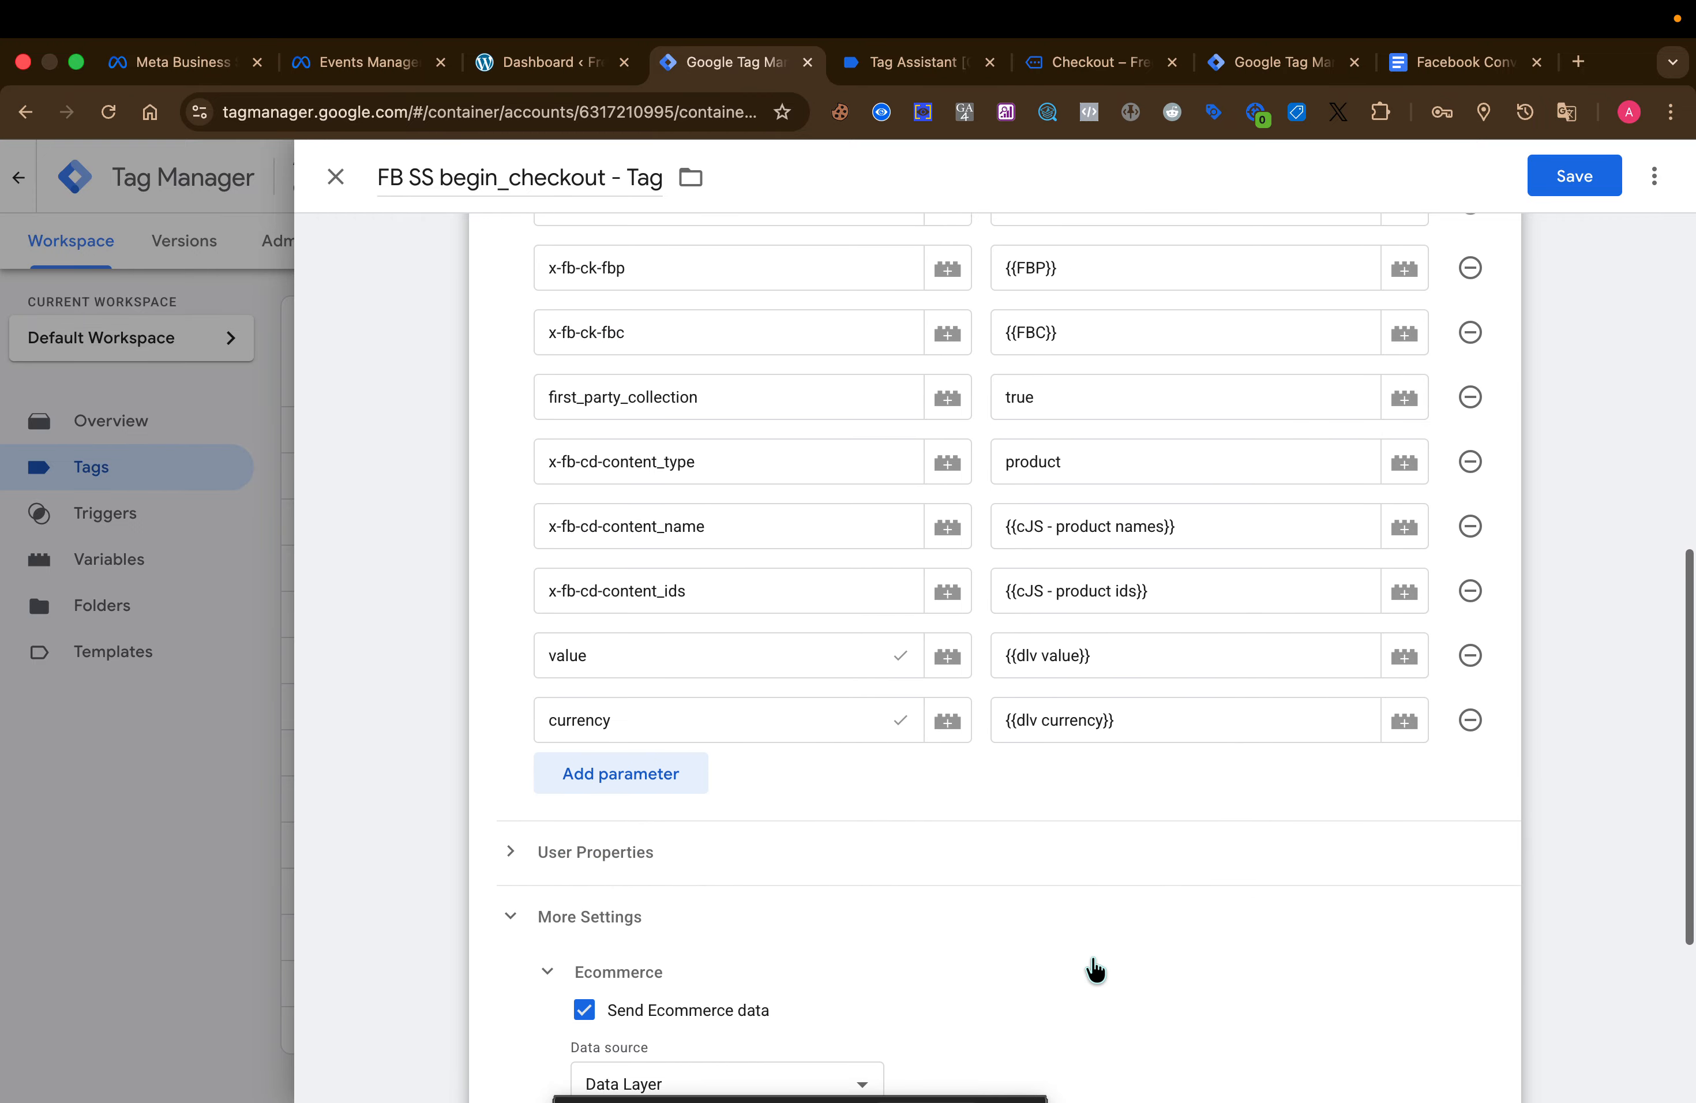
click(935, 930)
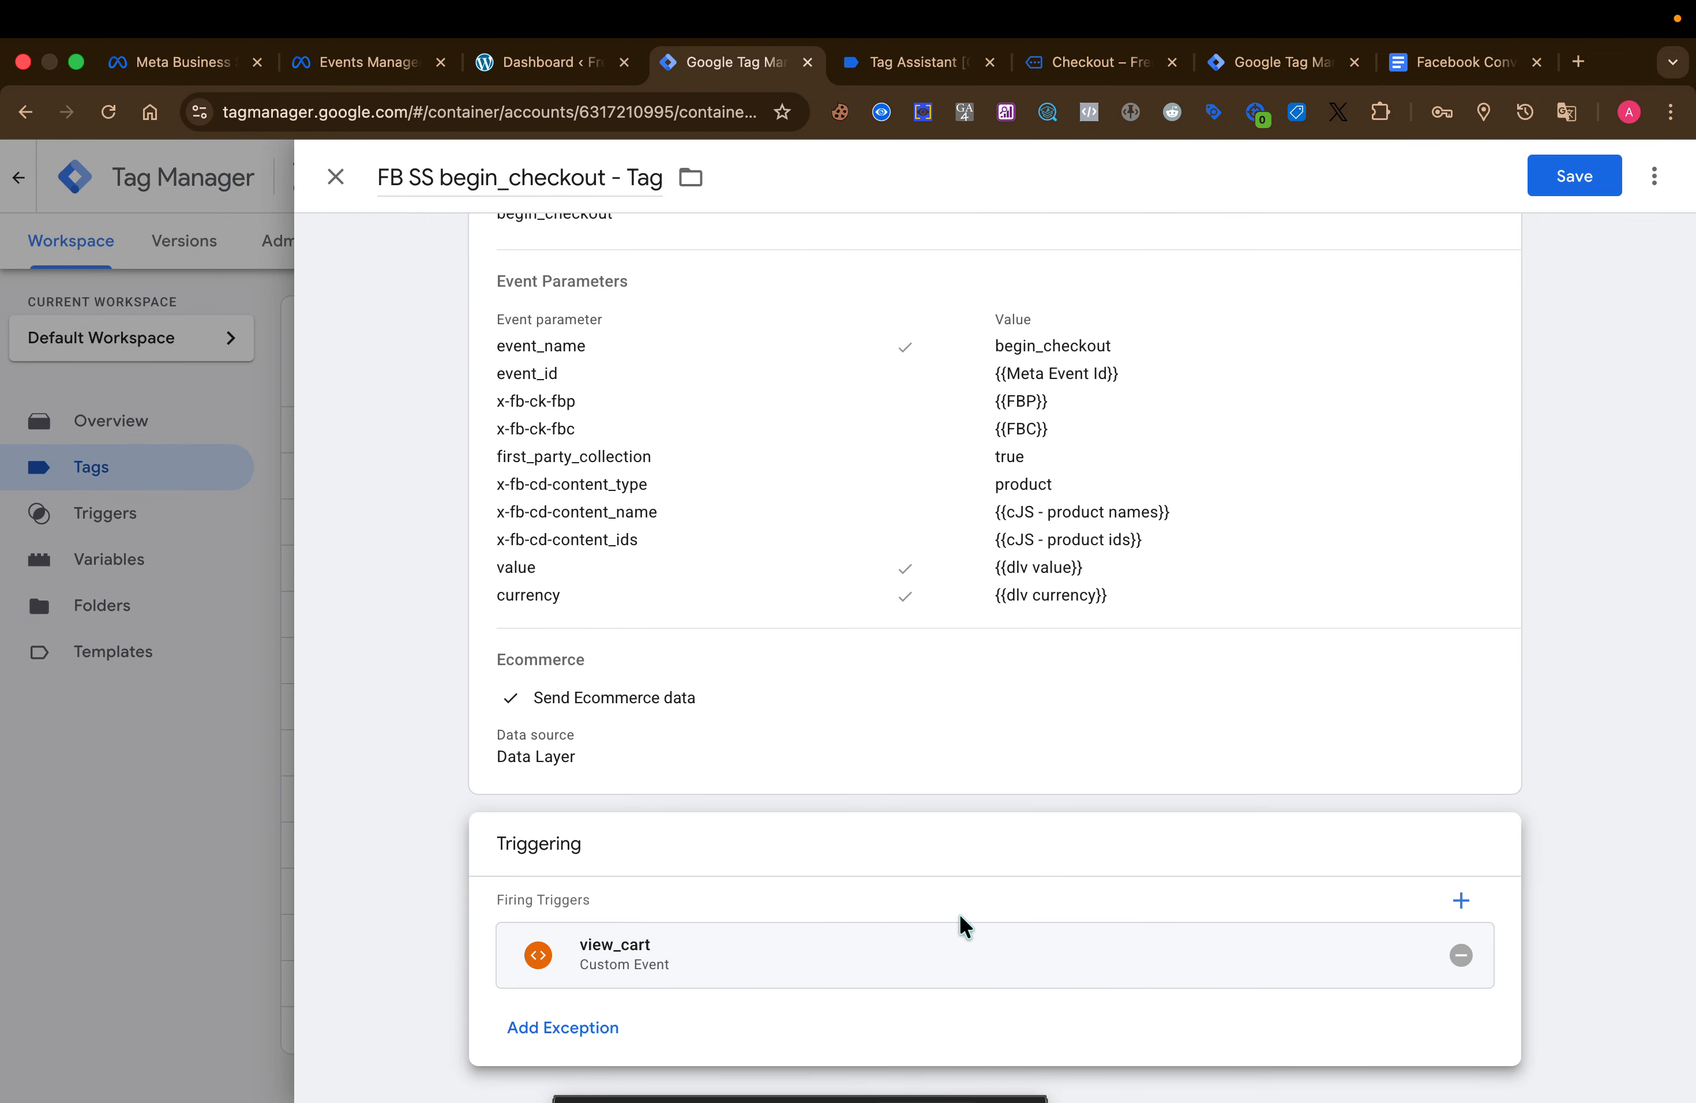
click(1483, 952)
click(1142, 987)
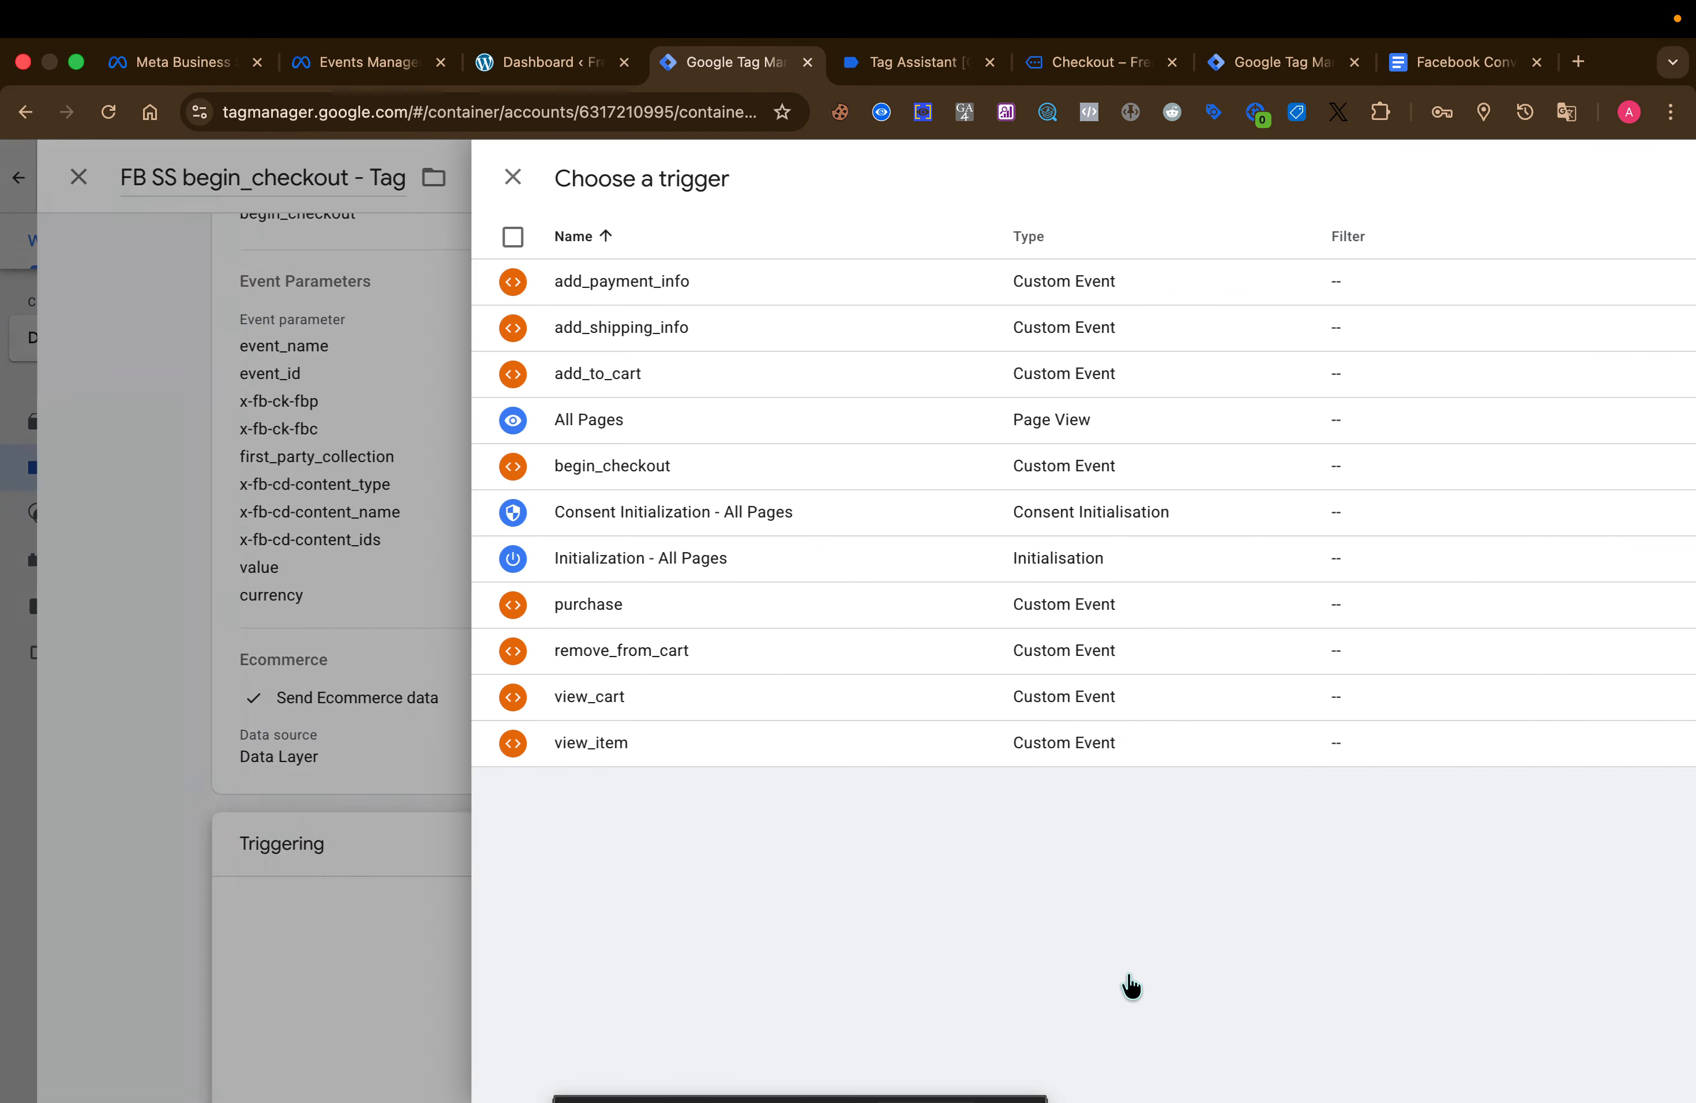
click(444, 650)
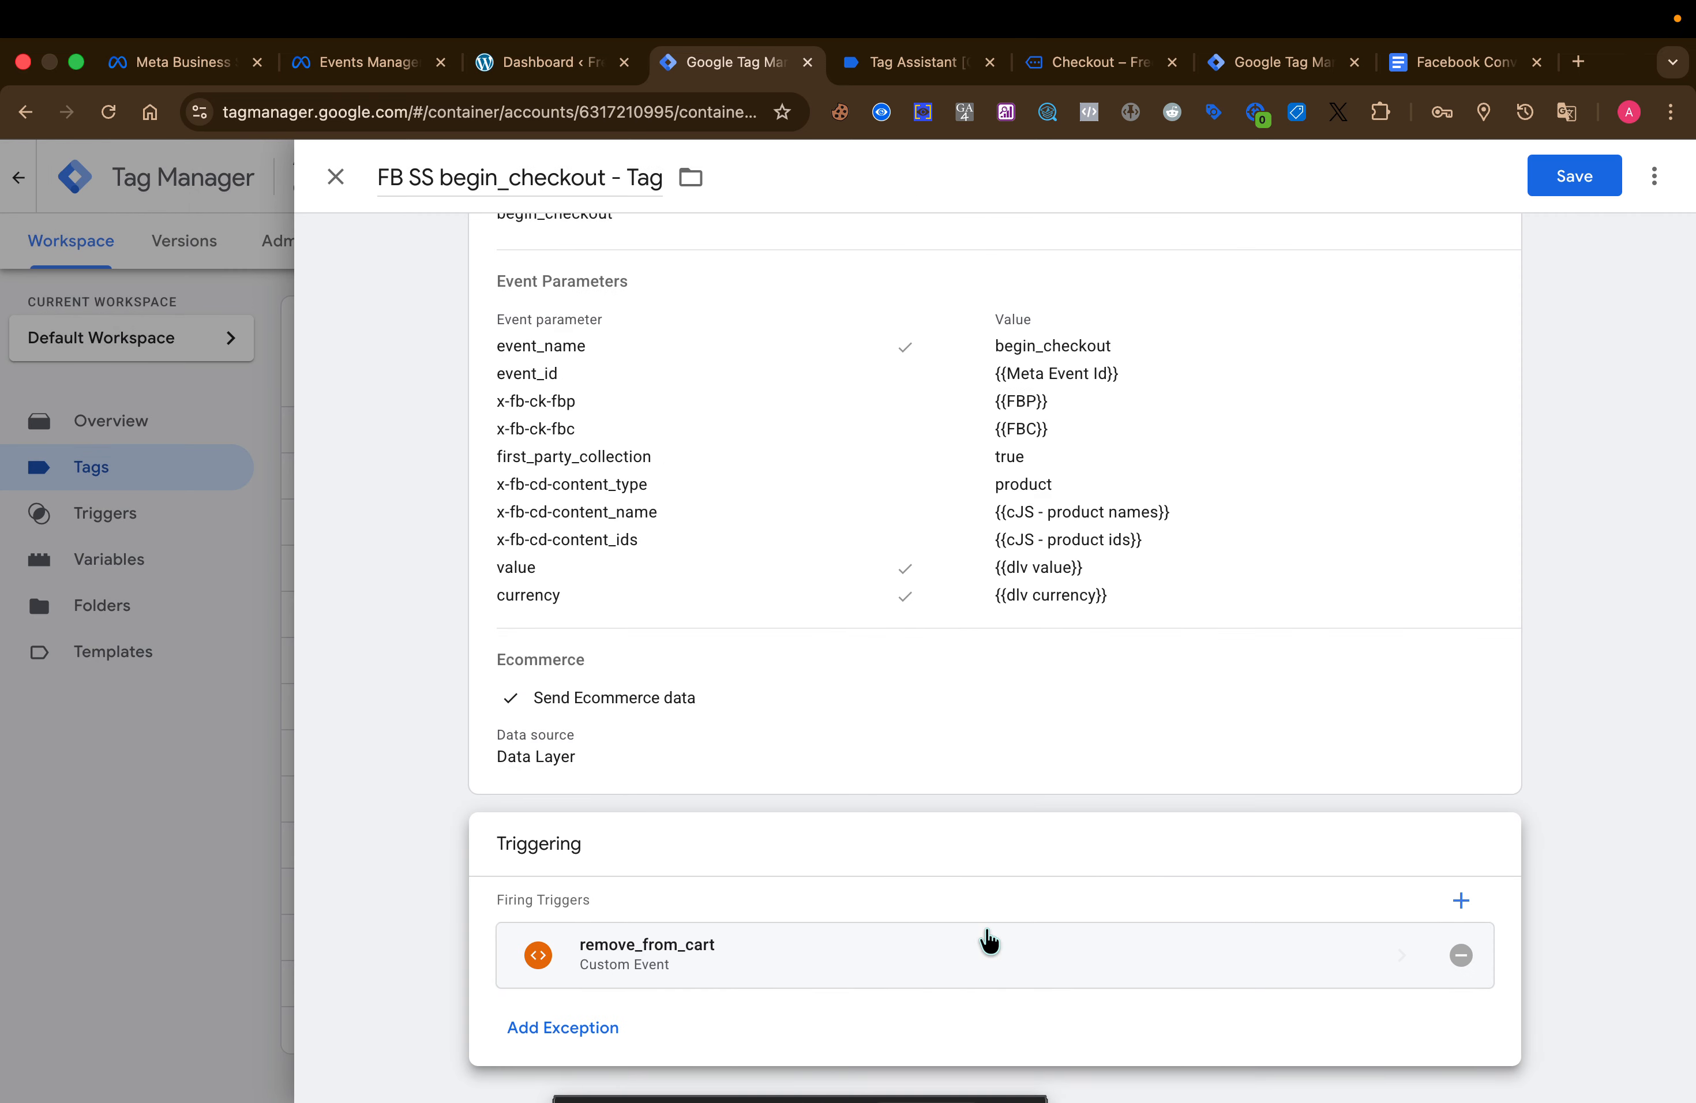
- Close the copied tag and discard its unsaved changes
scroll(985, 935, up, 7)
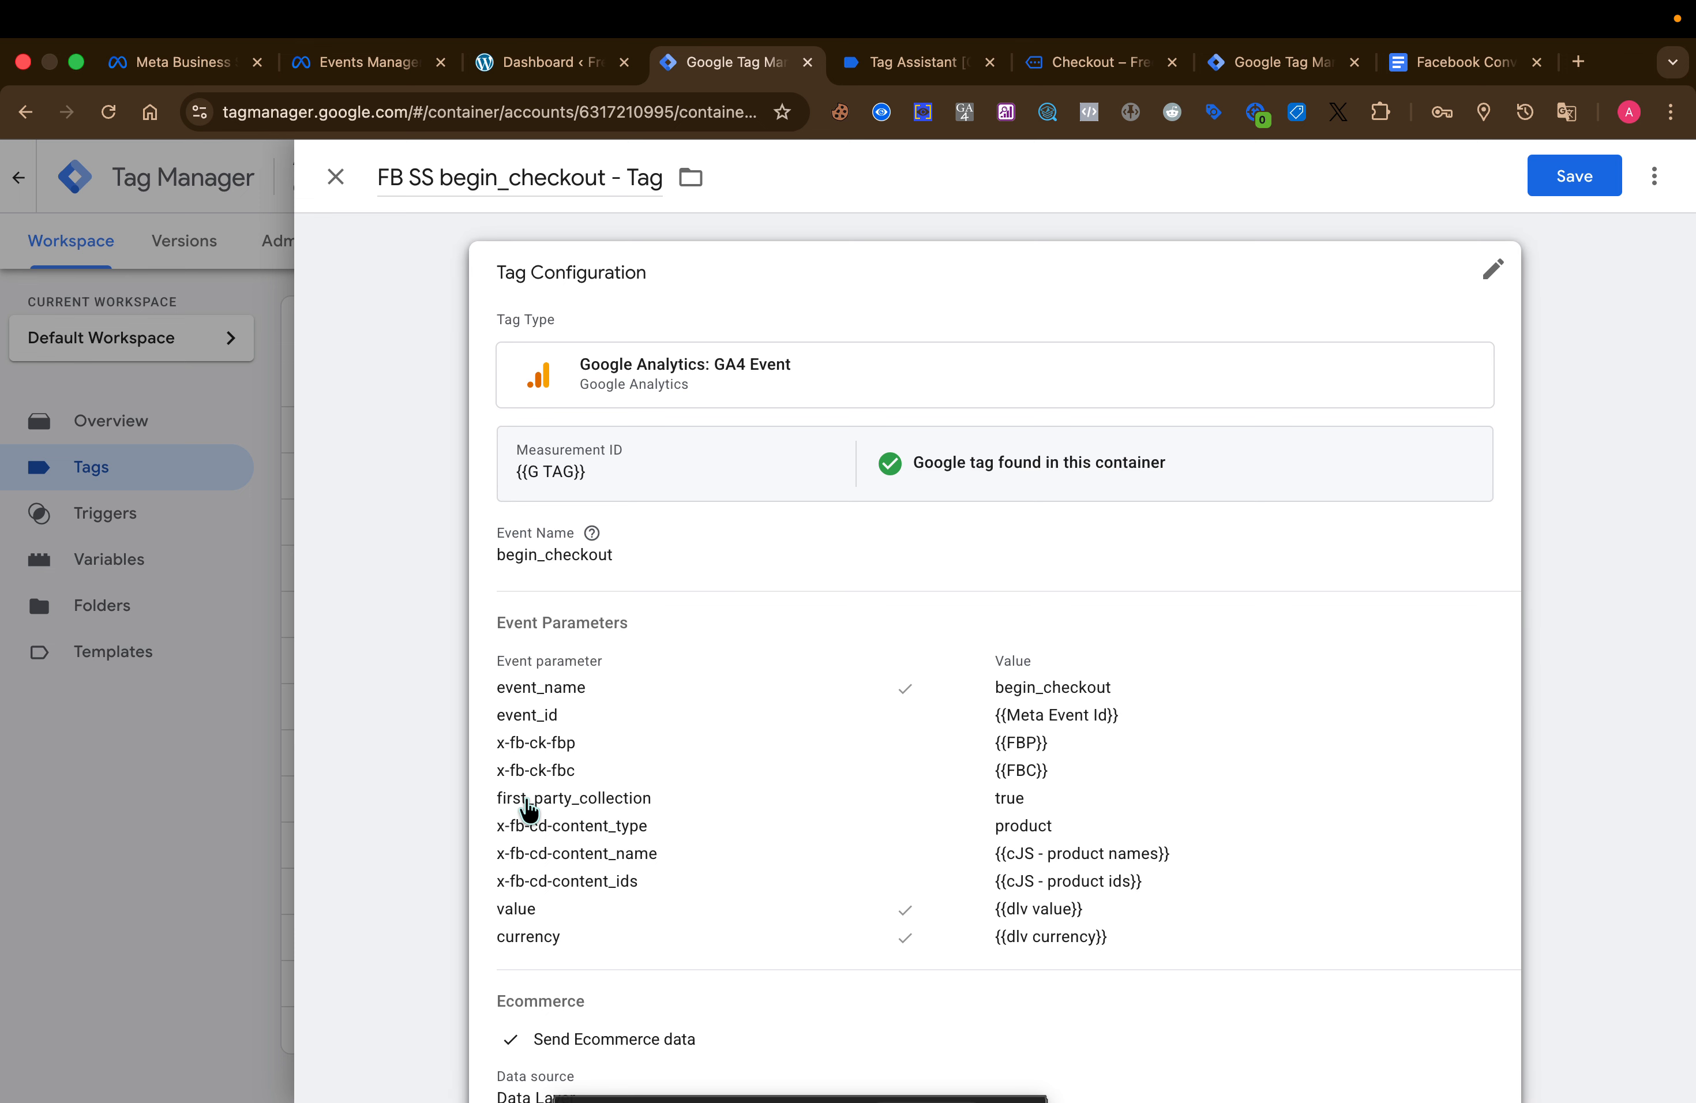
click(215, 744)
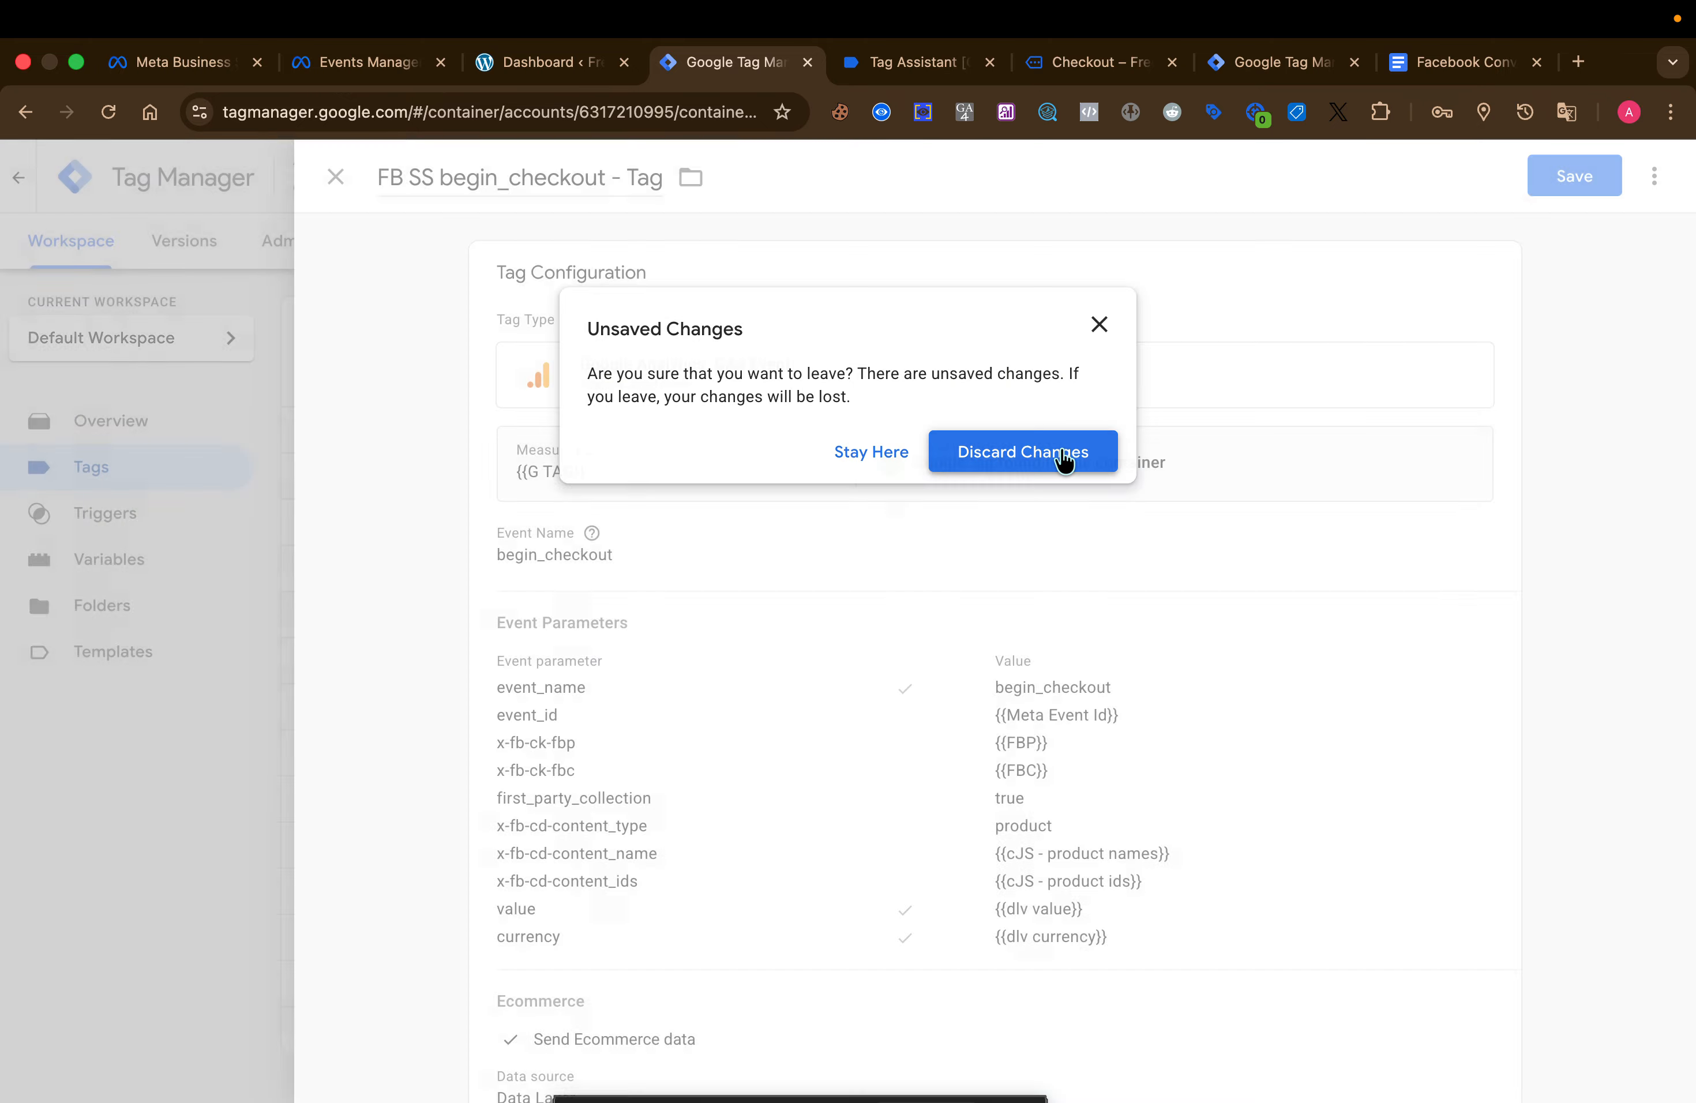
click(1064, 453)
- Create a new tag in the workspace with the tag type Google Analytics: GA4 Event
scroll(736, 791, down, 2)
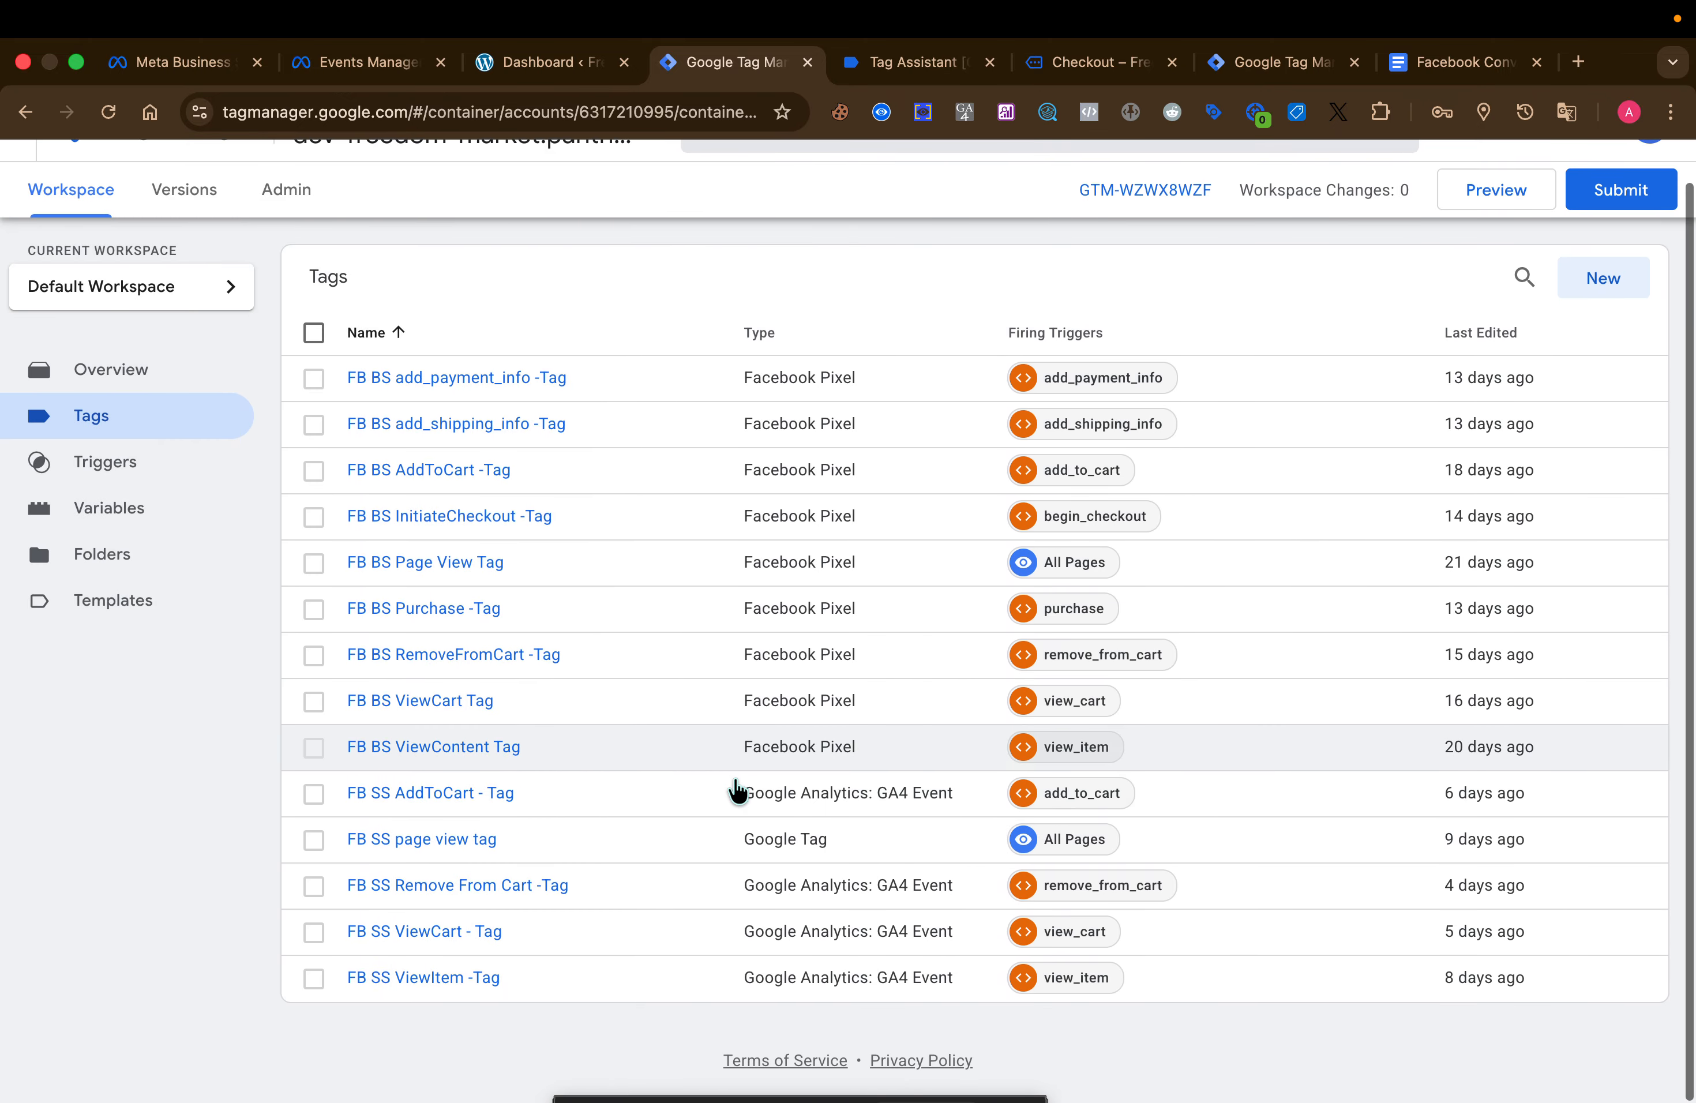
scroll(736, 792, up, 3)
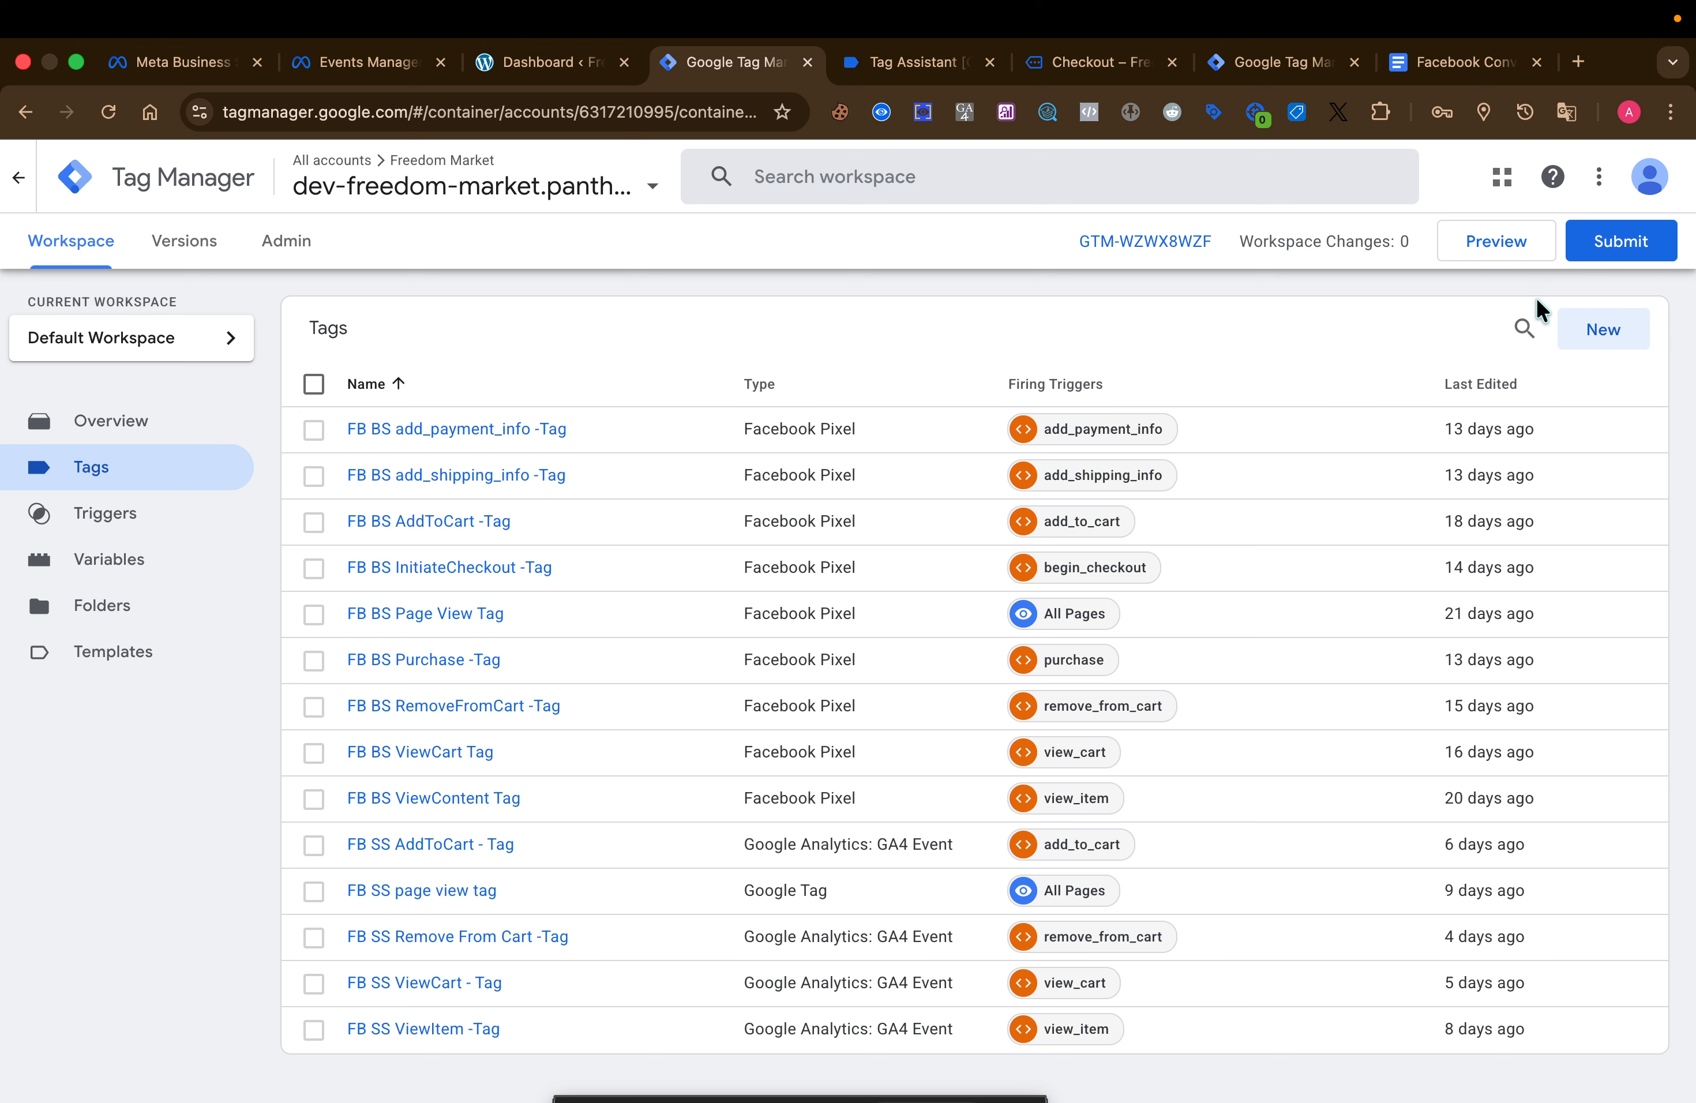
click(1582, 326)
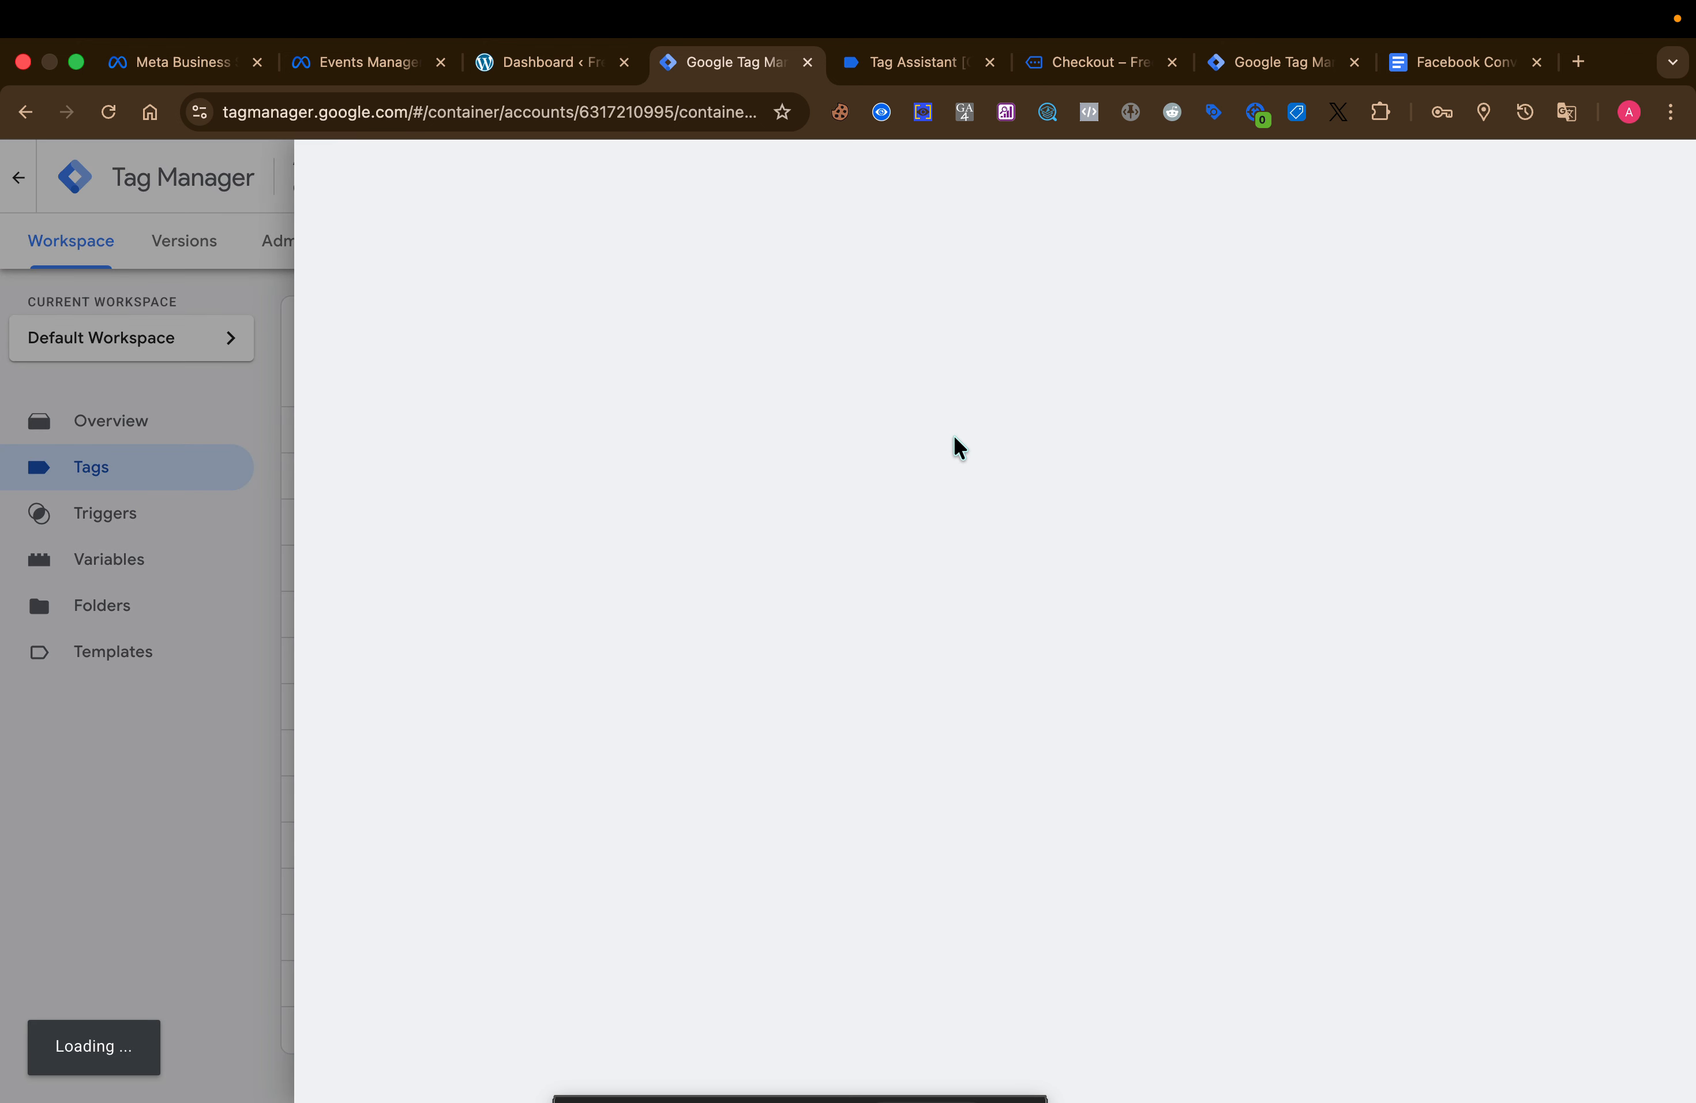
click(121, 680)
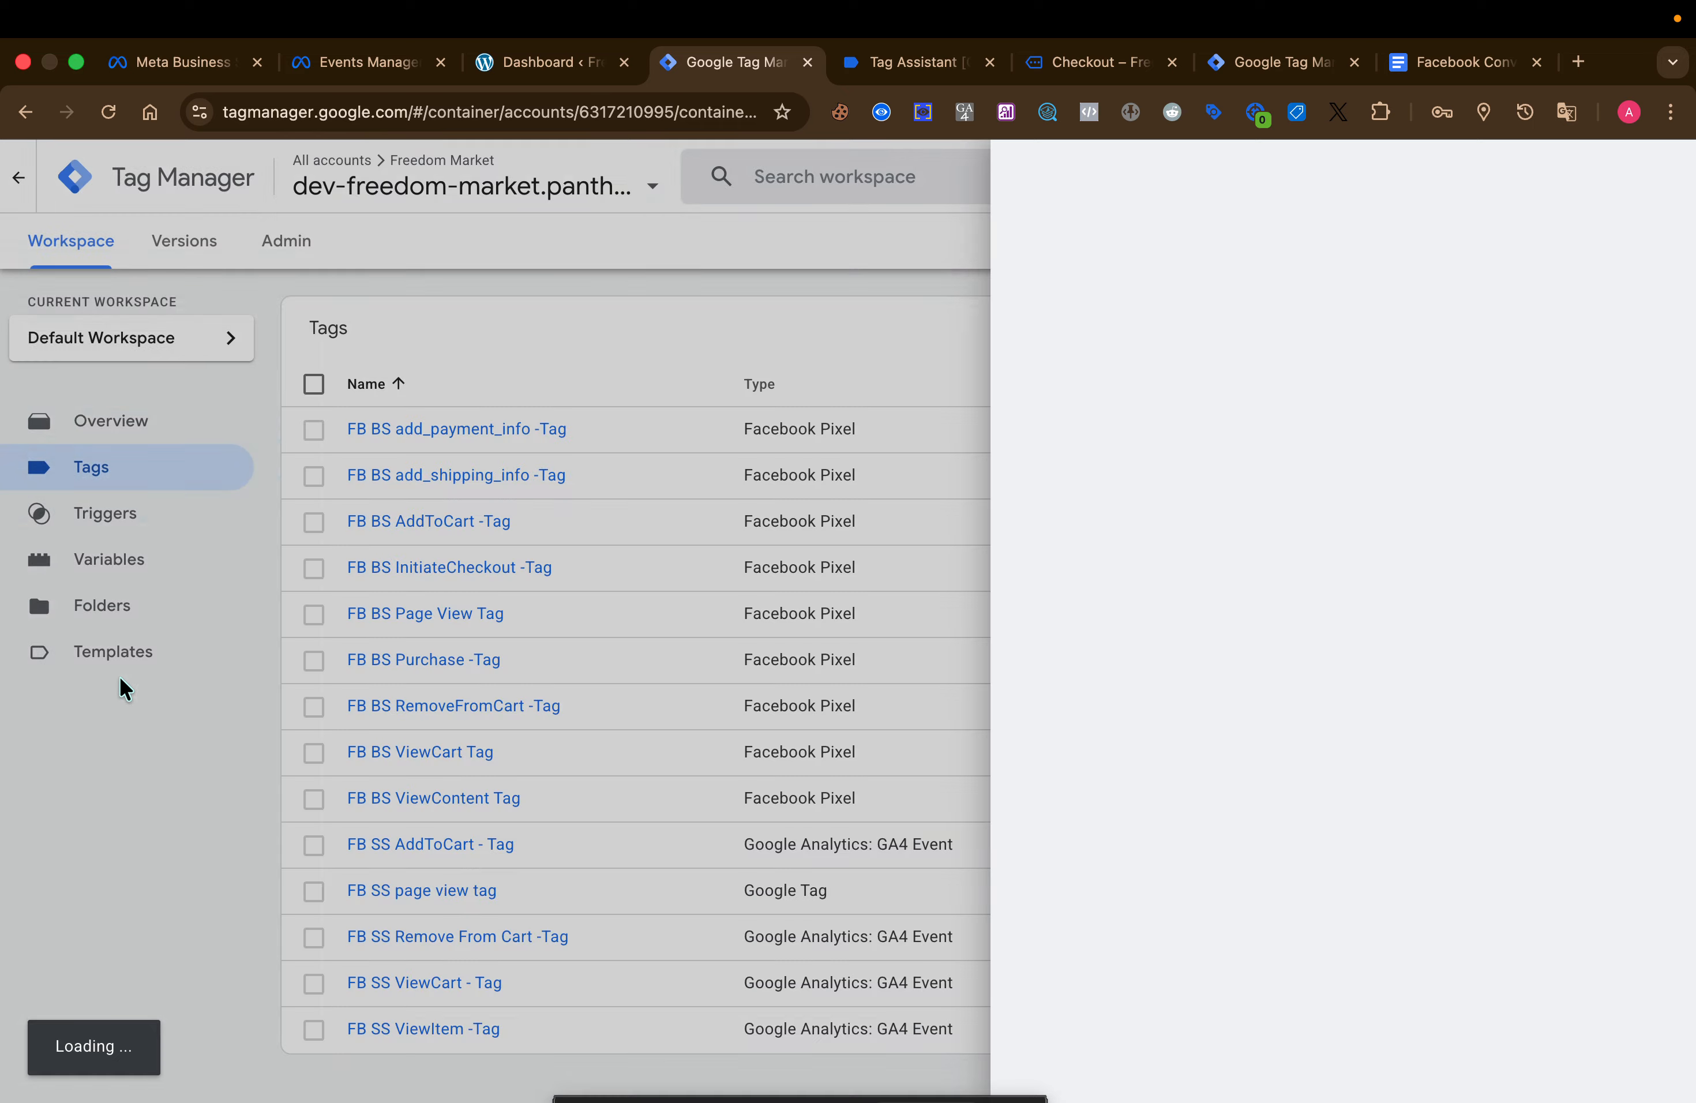
click(1603, 337)
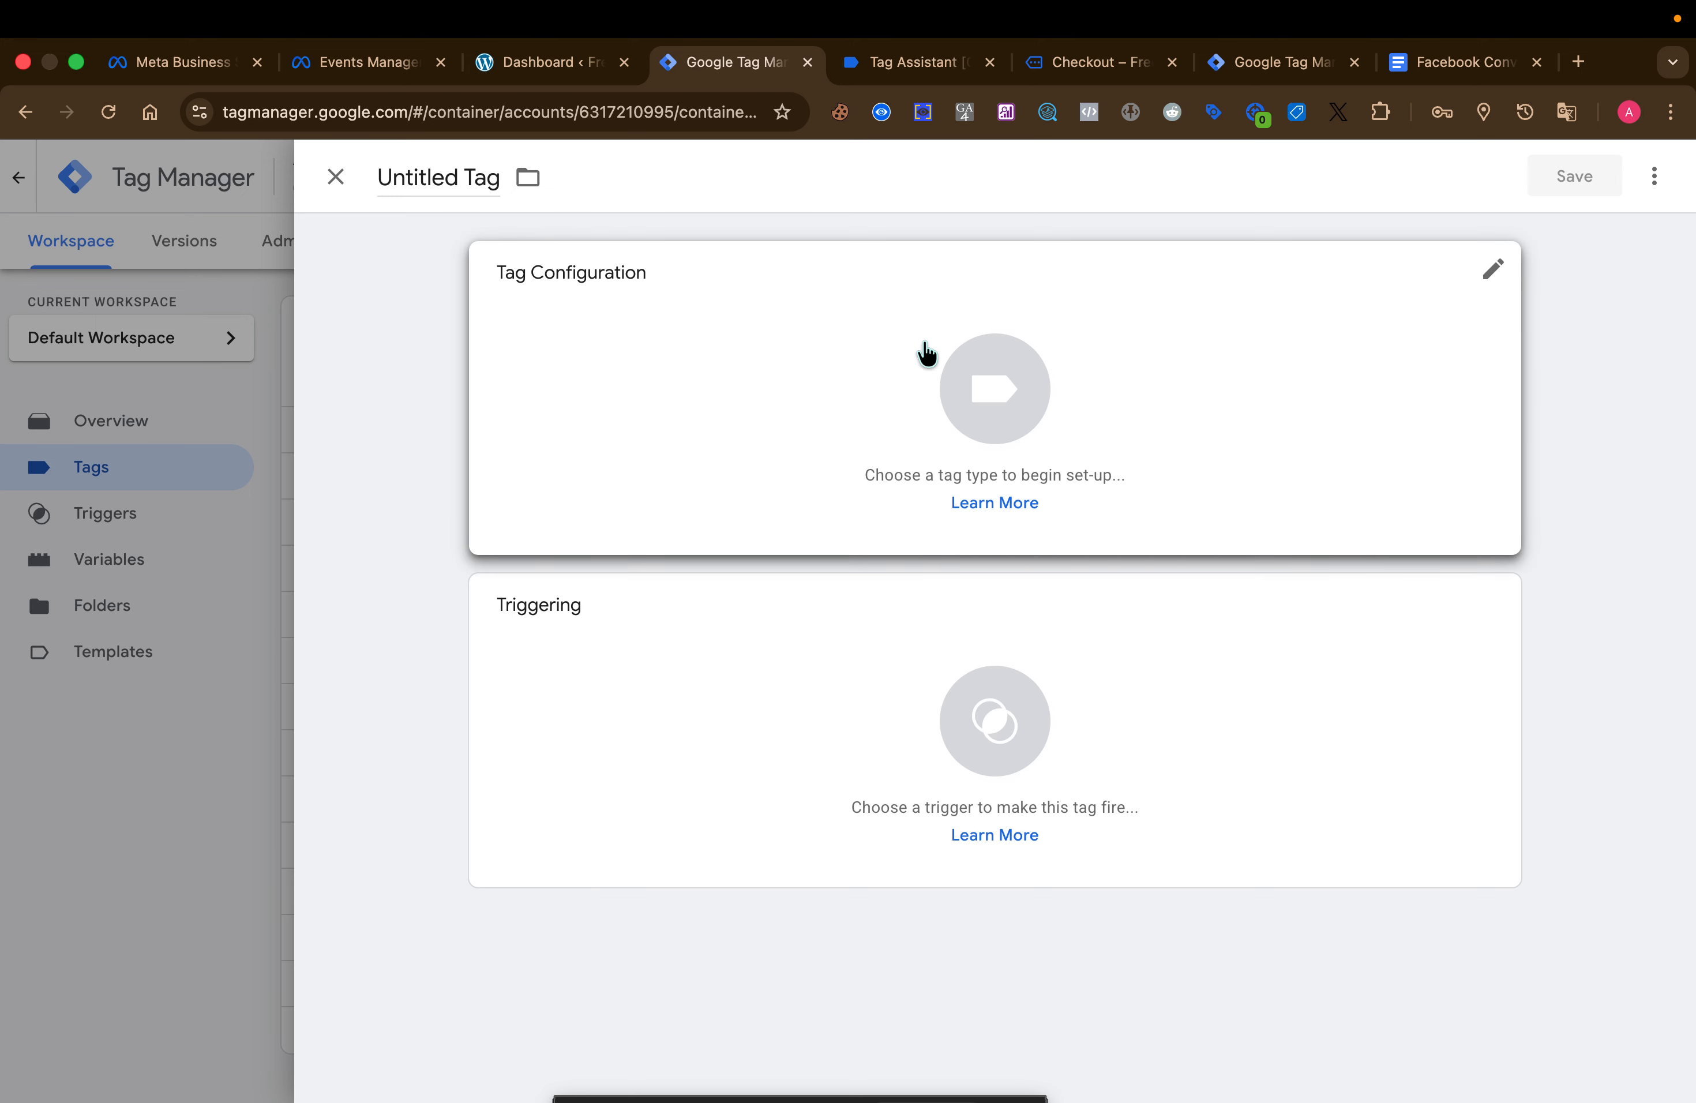
click(1100, 390)
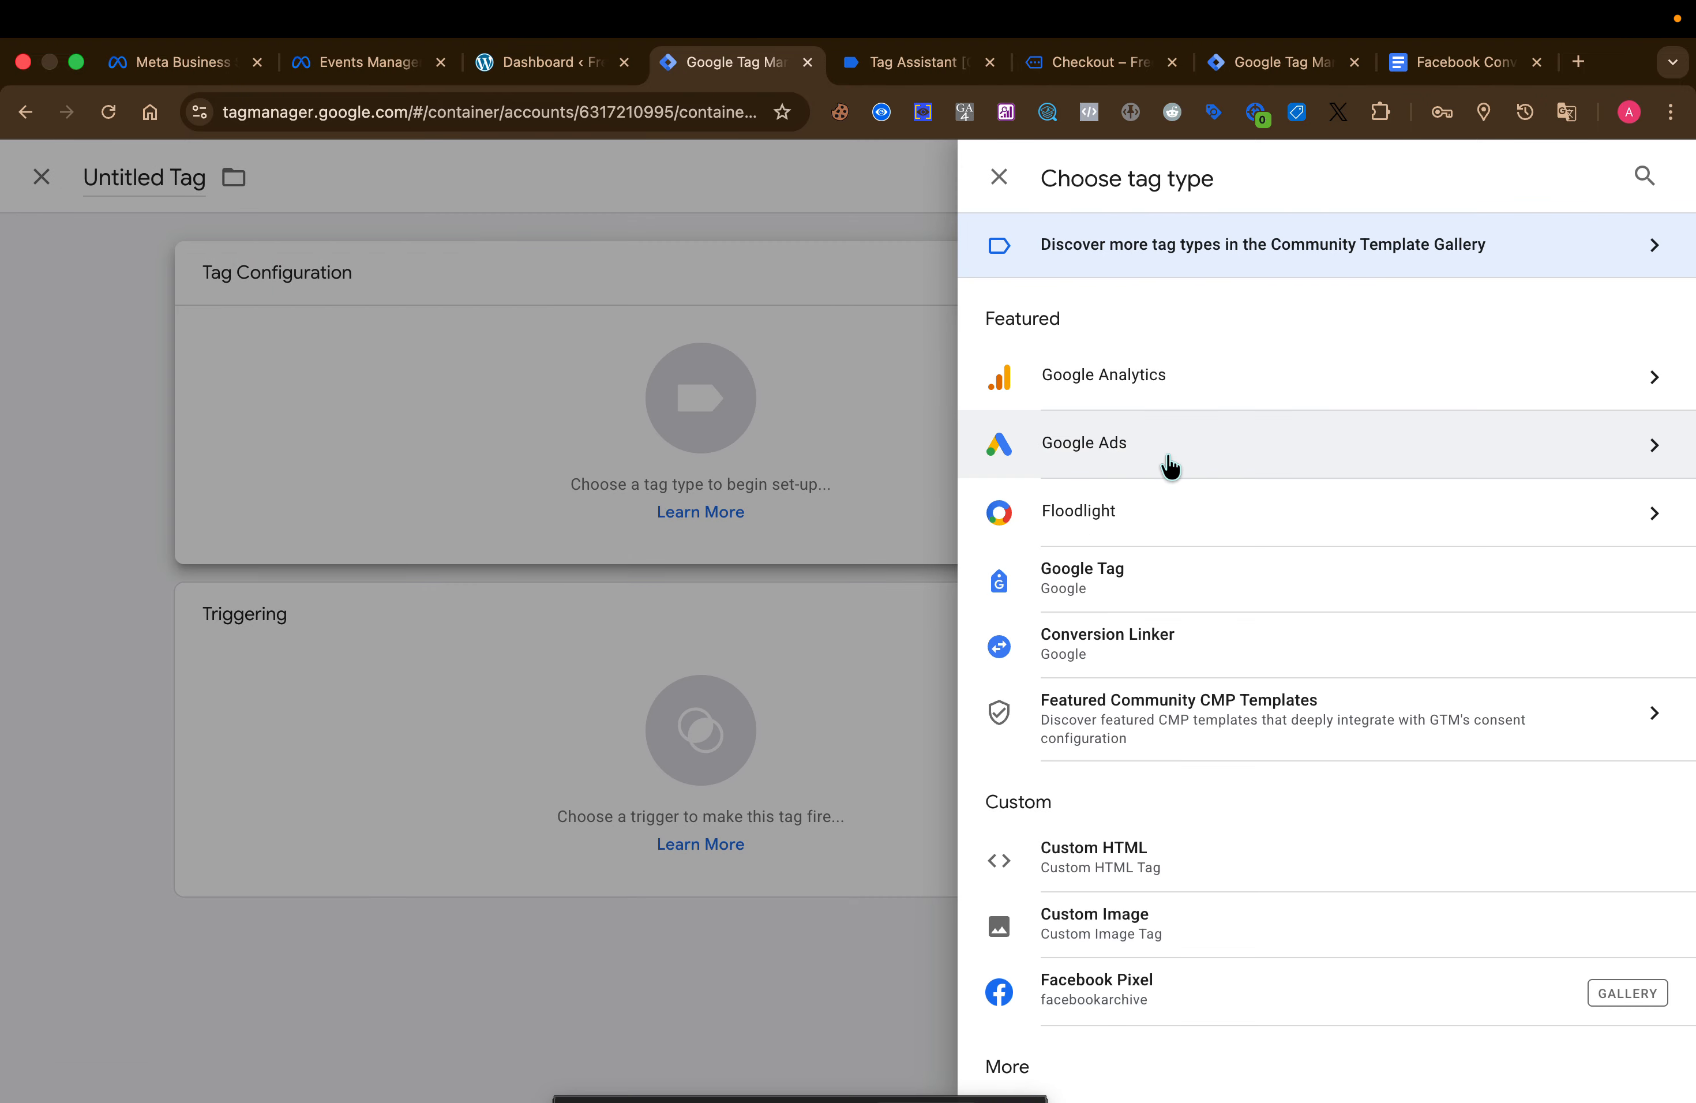
click(1169, 387)
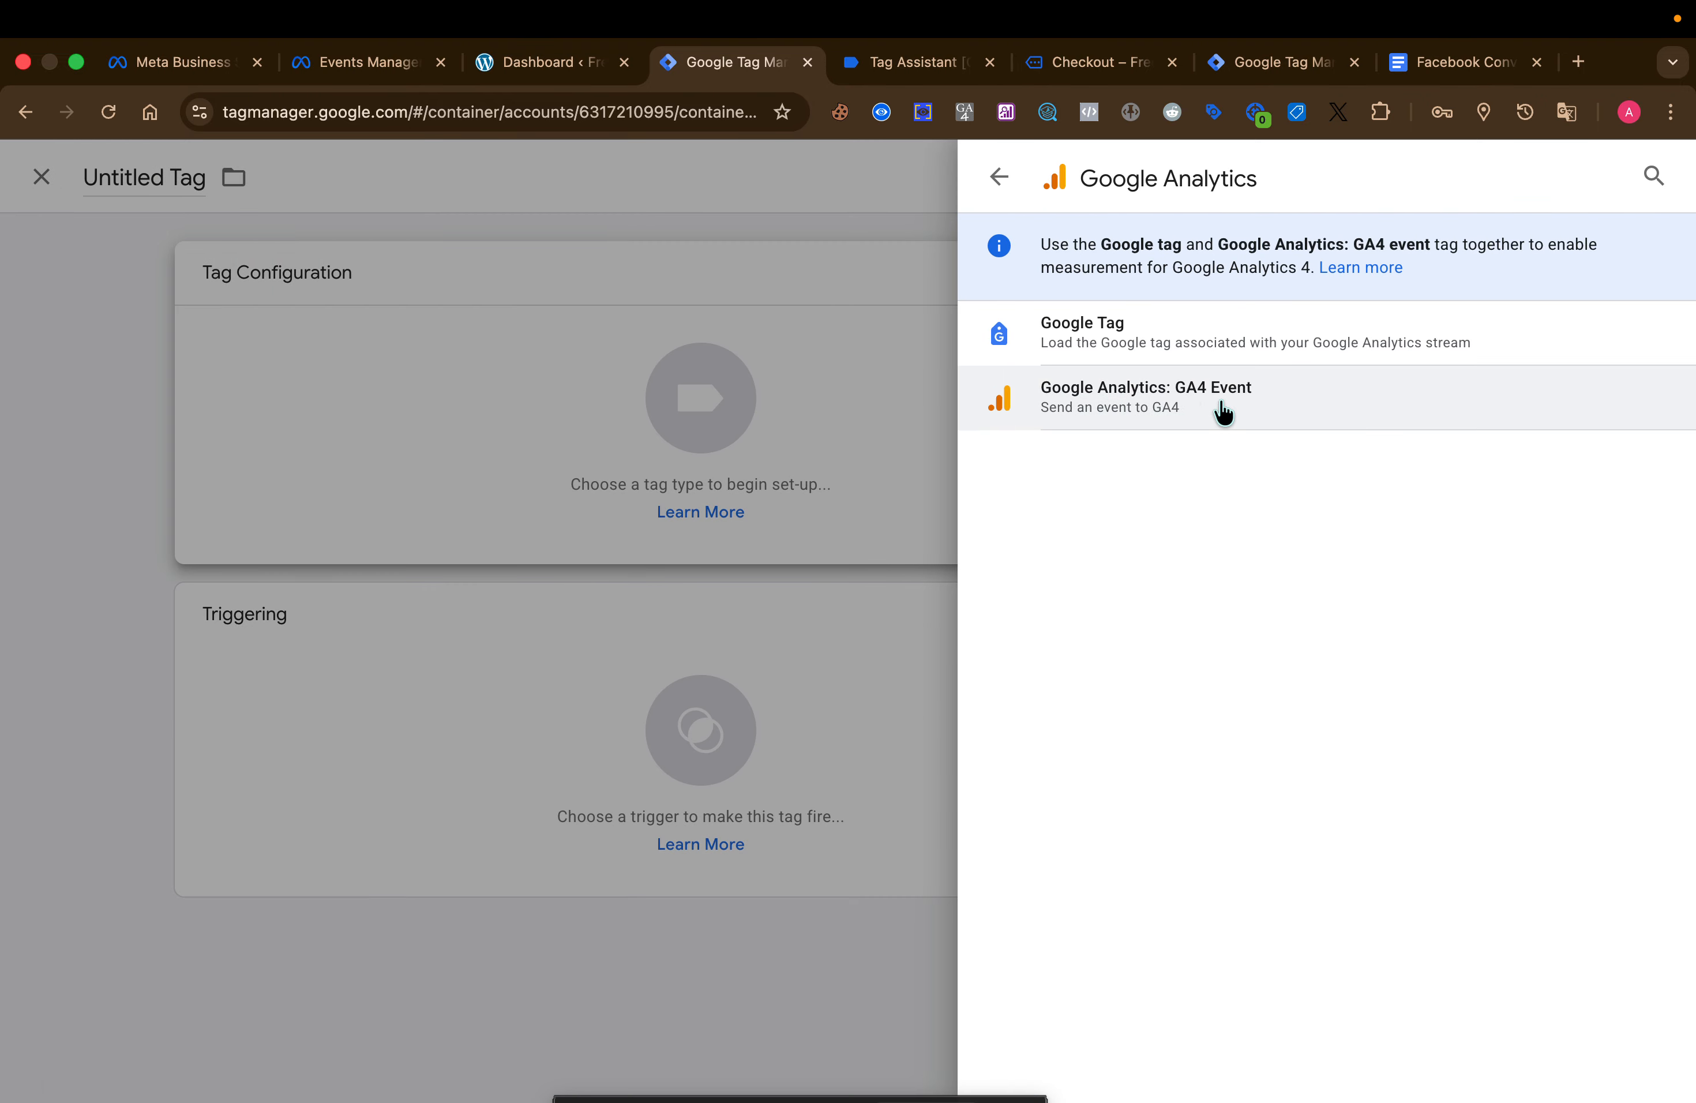
click(1220, 409)
- Set the new tag's Measurement ID to the G TAG variable and its event name to begin_checkout
click(636, 517)
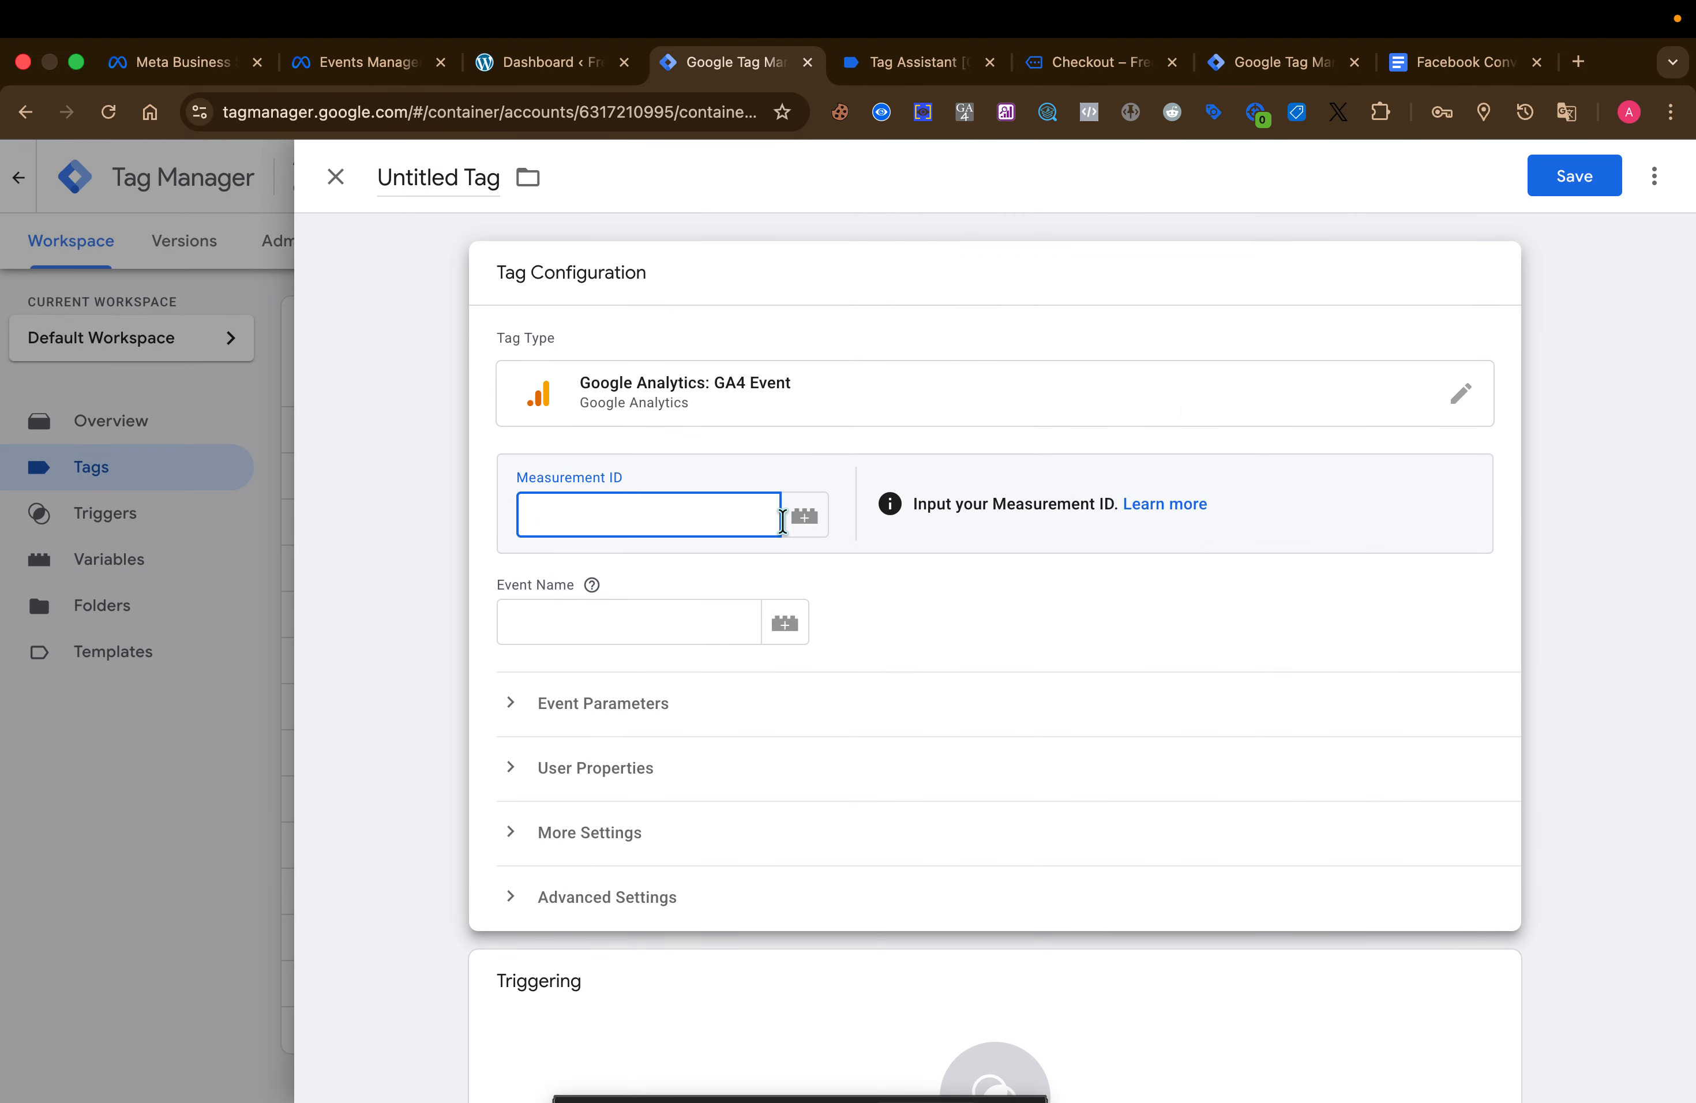
click(805, 515)
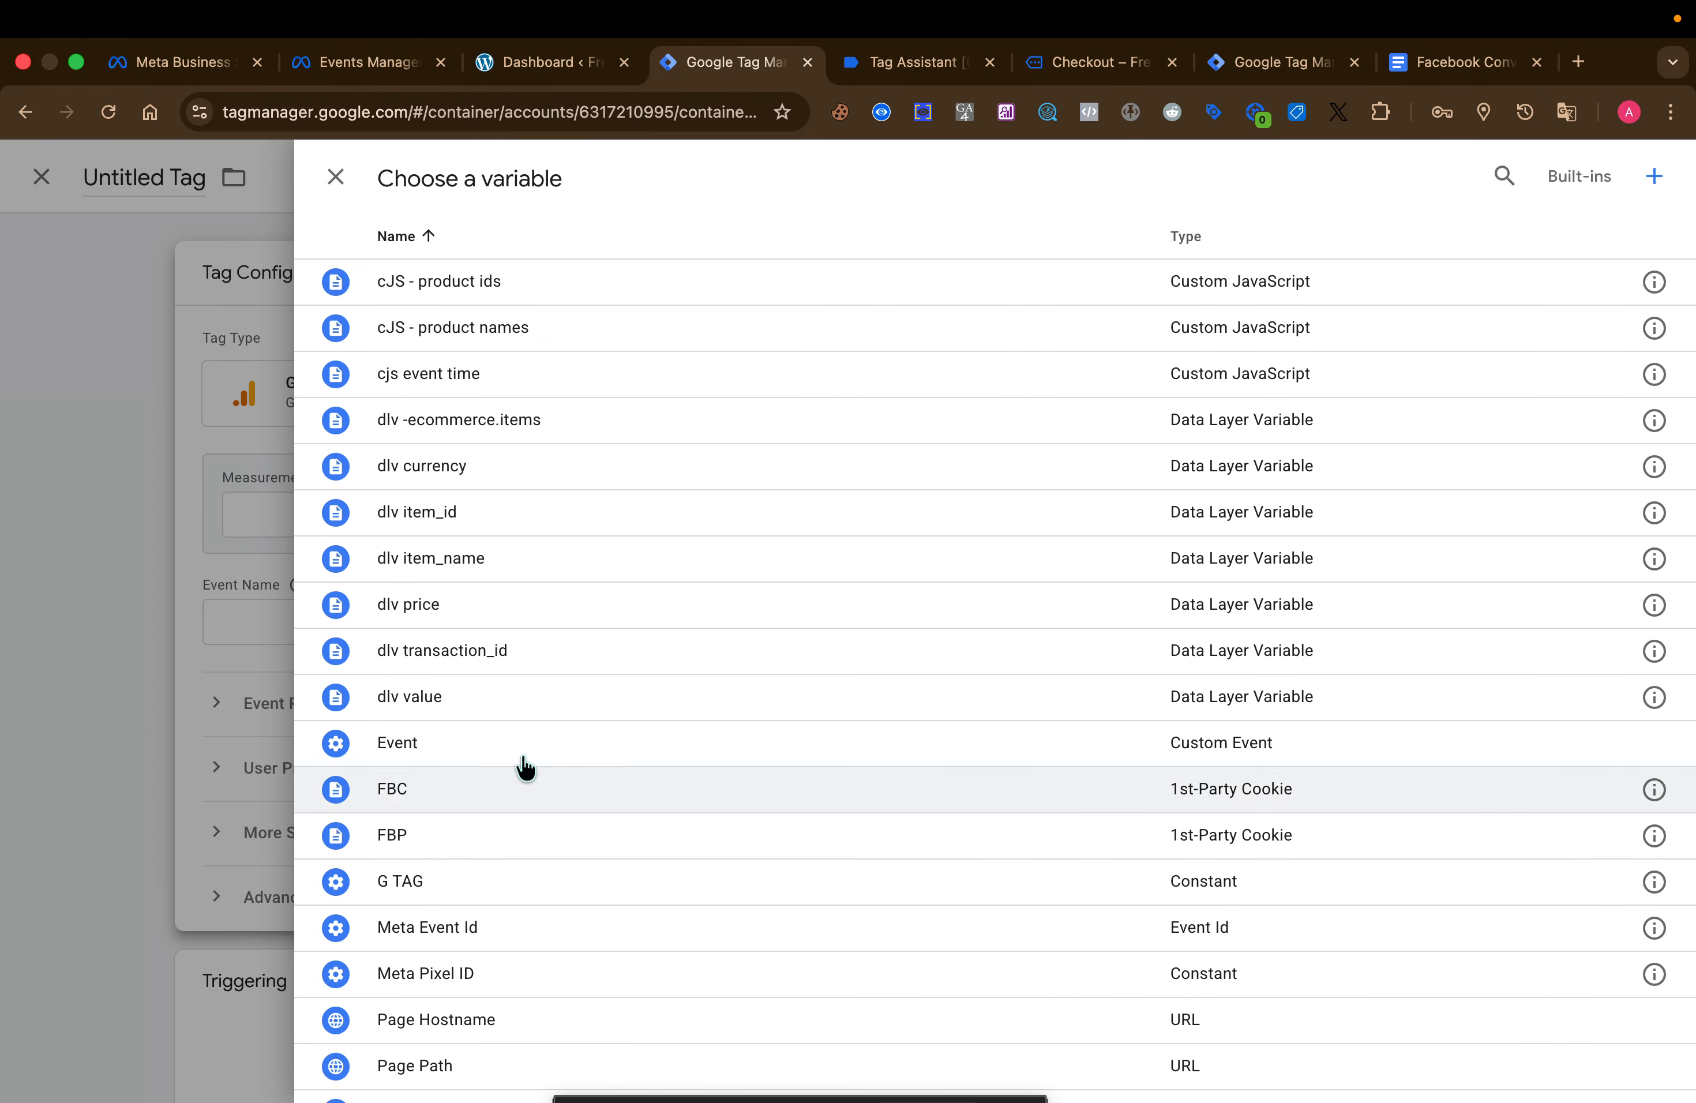
scroll(433, 924, down, 1)
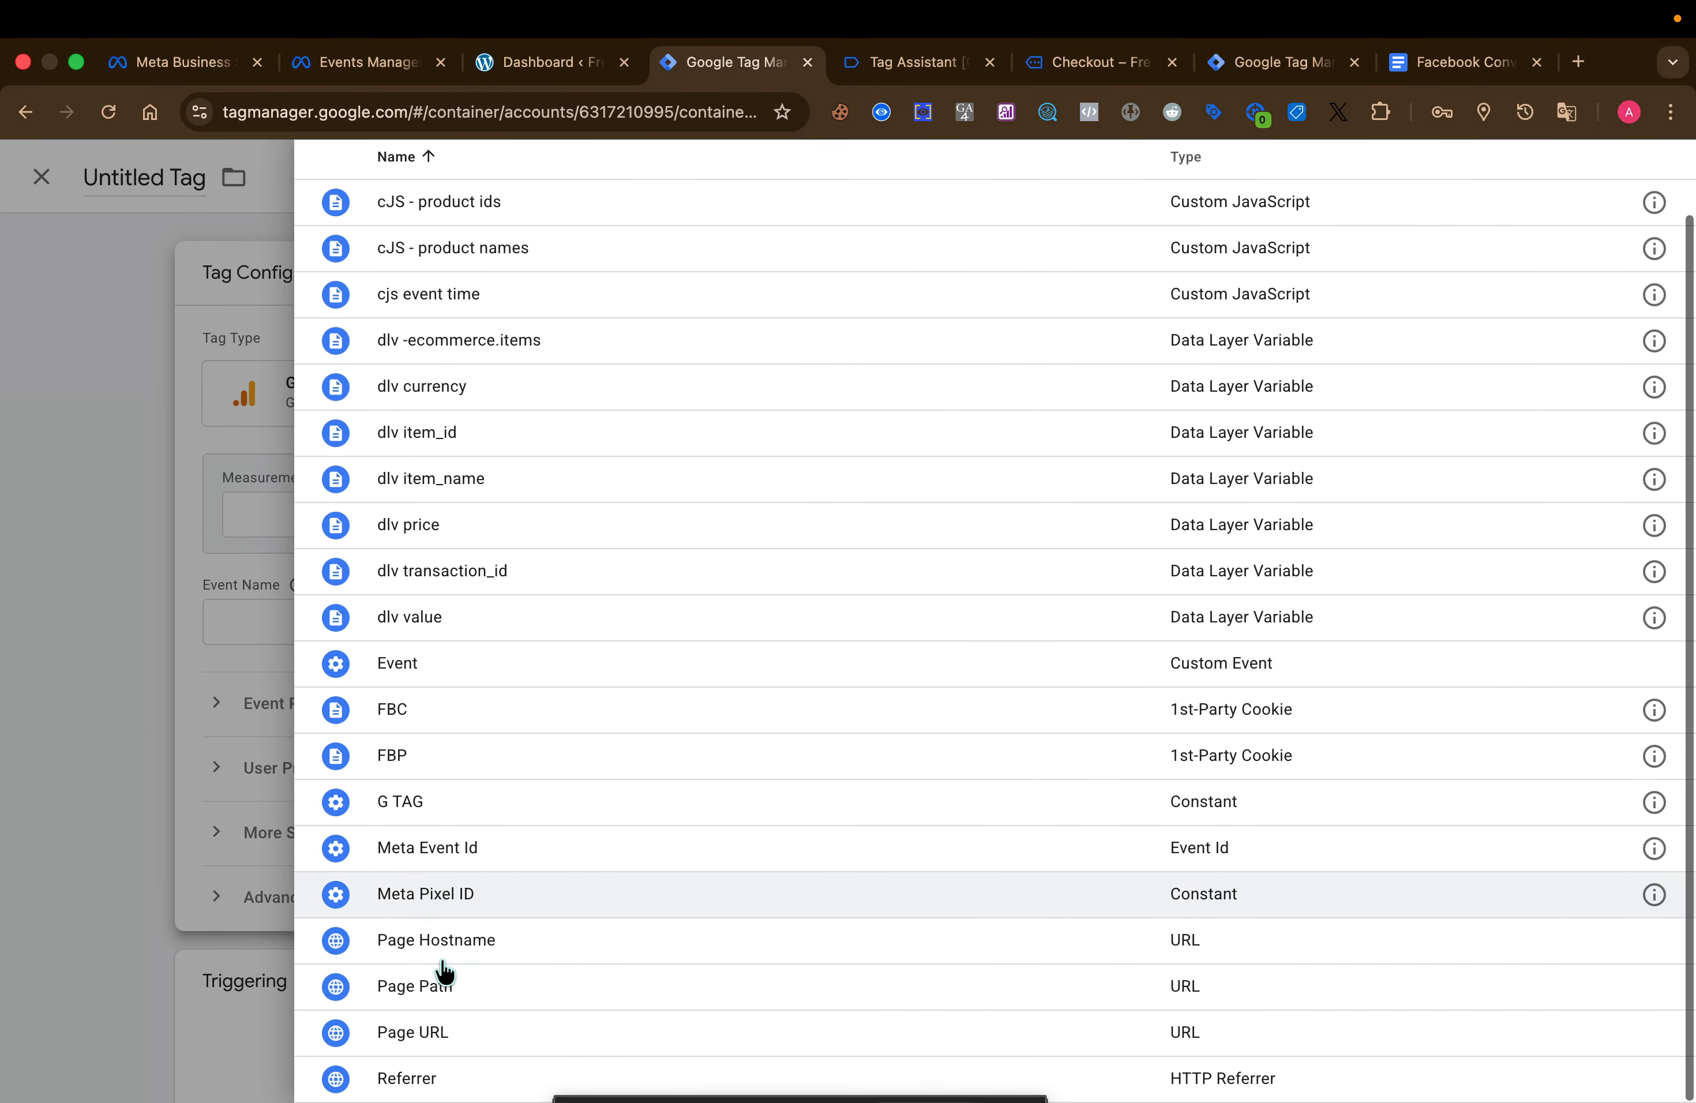
click(489, 819)
click(636, 620)
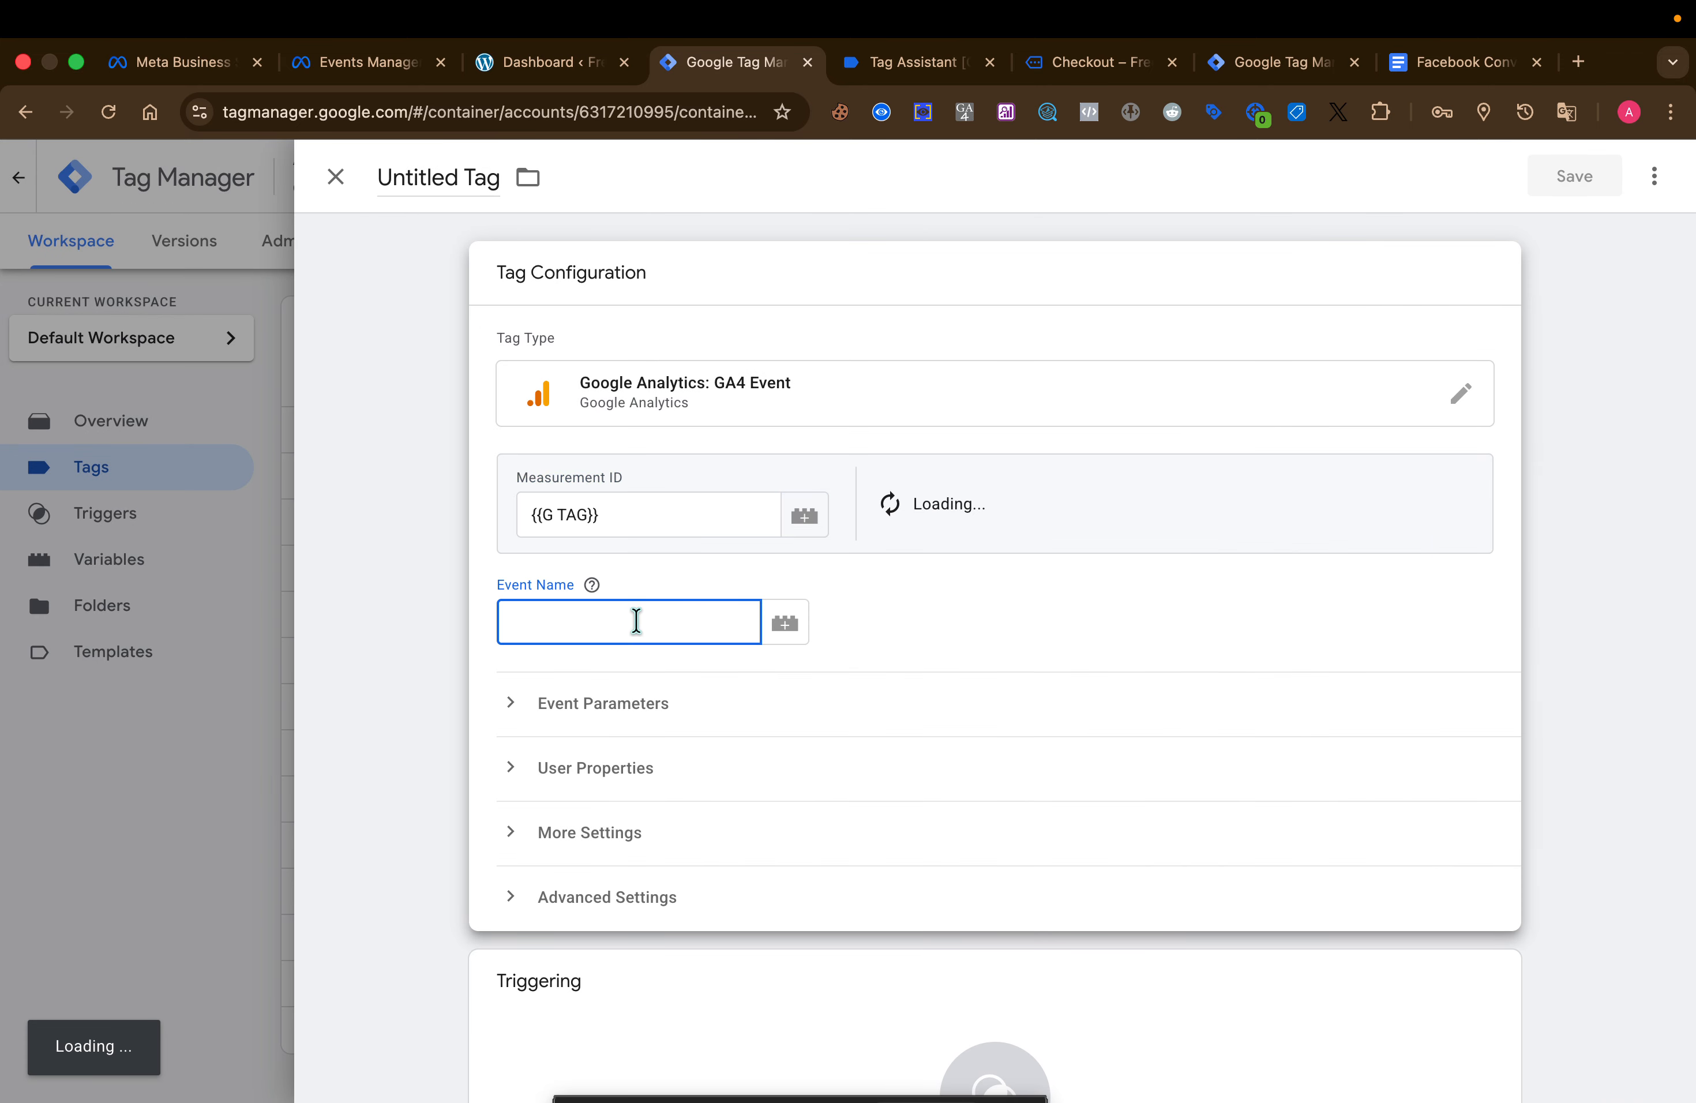
text(begin_checkout)
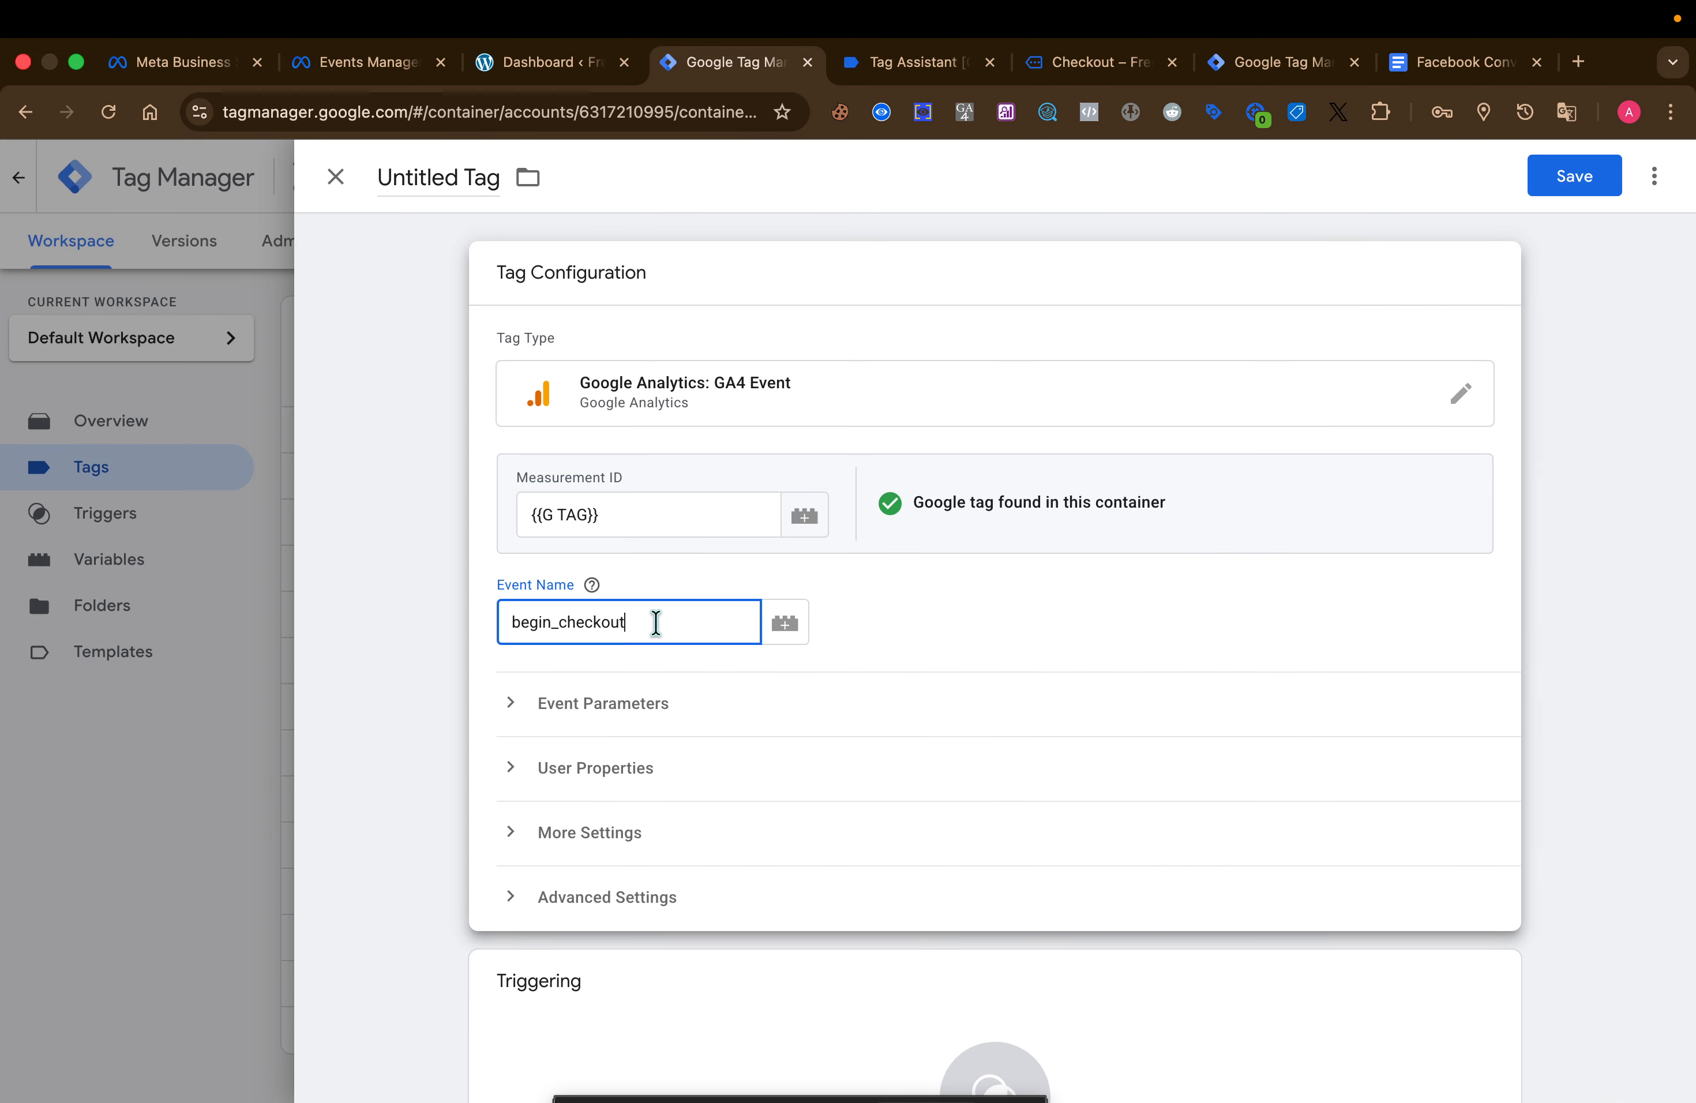
click(880, 639)
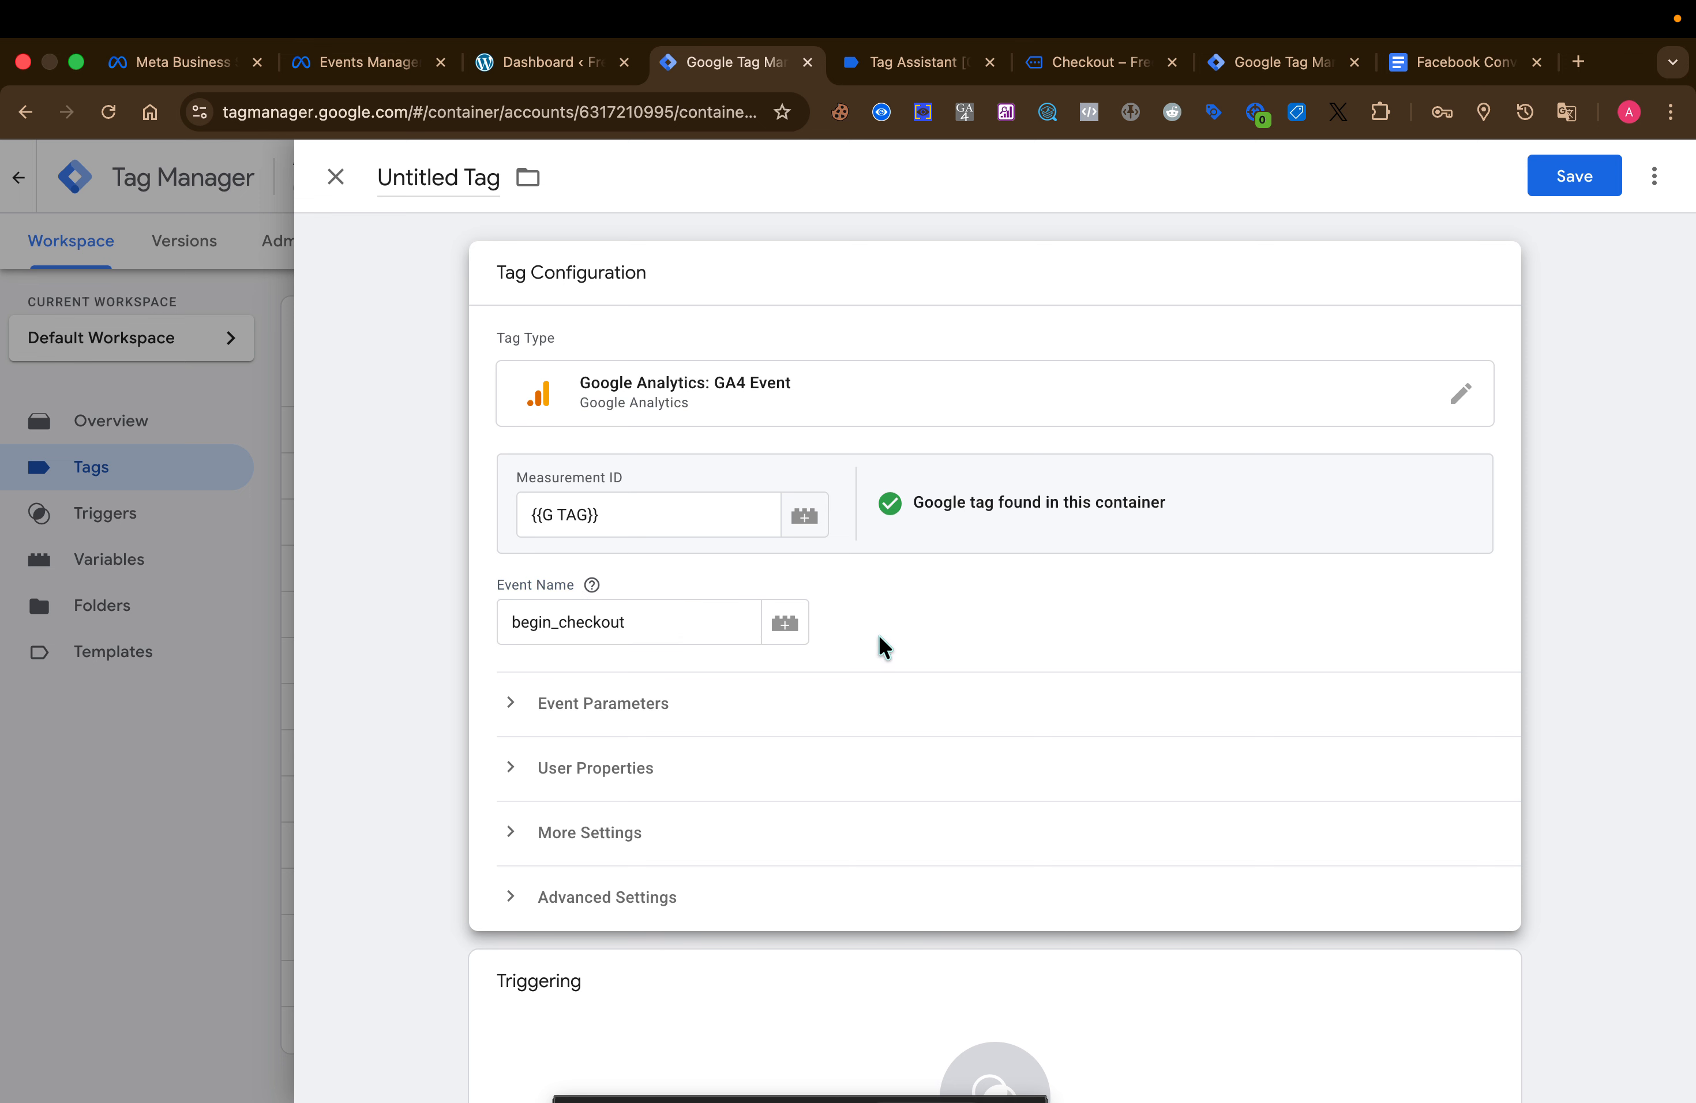
- Add eight empty parameter rows to the tag's event parameters
scroll(878, 638, down, 1)
click(734, 648)
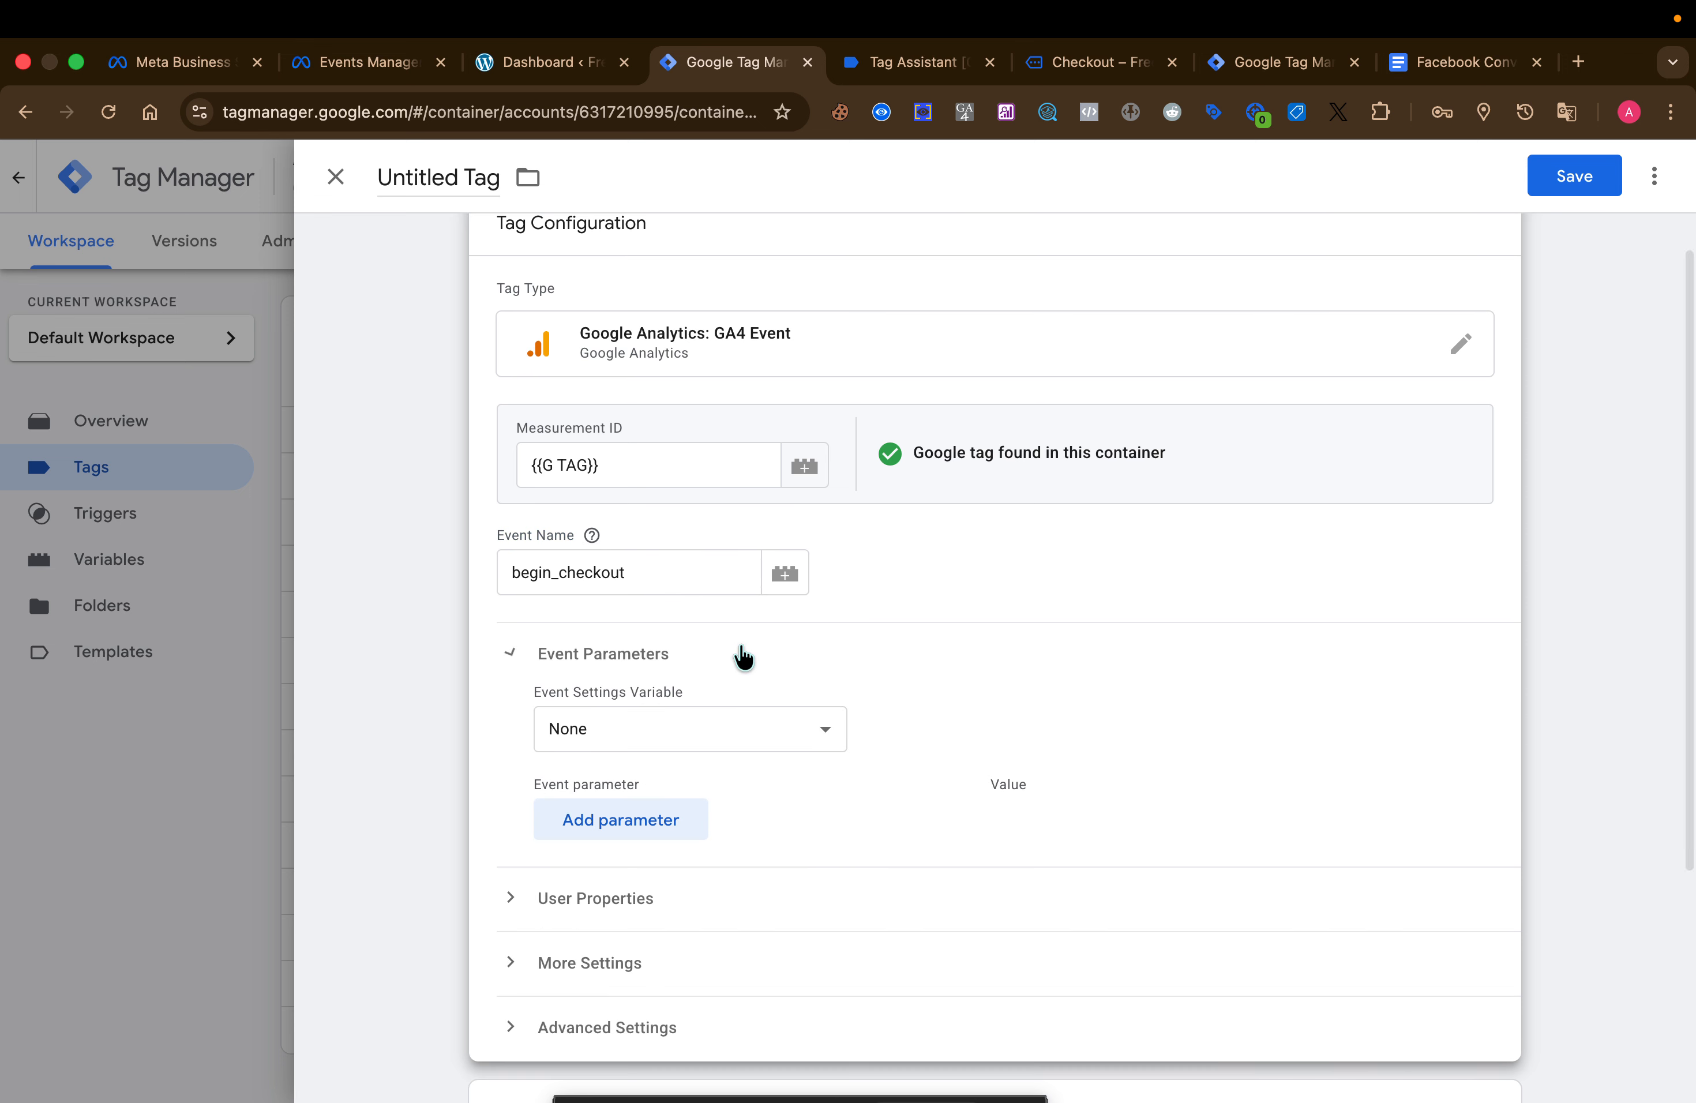
click(691, 819)
click(670, 884)
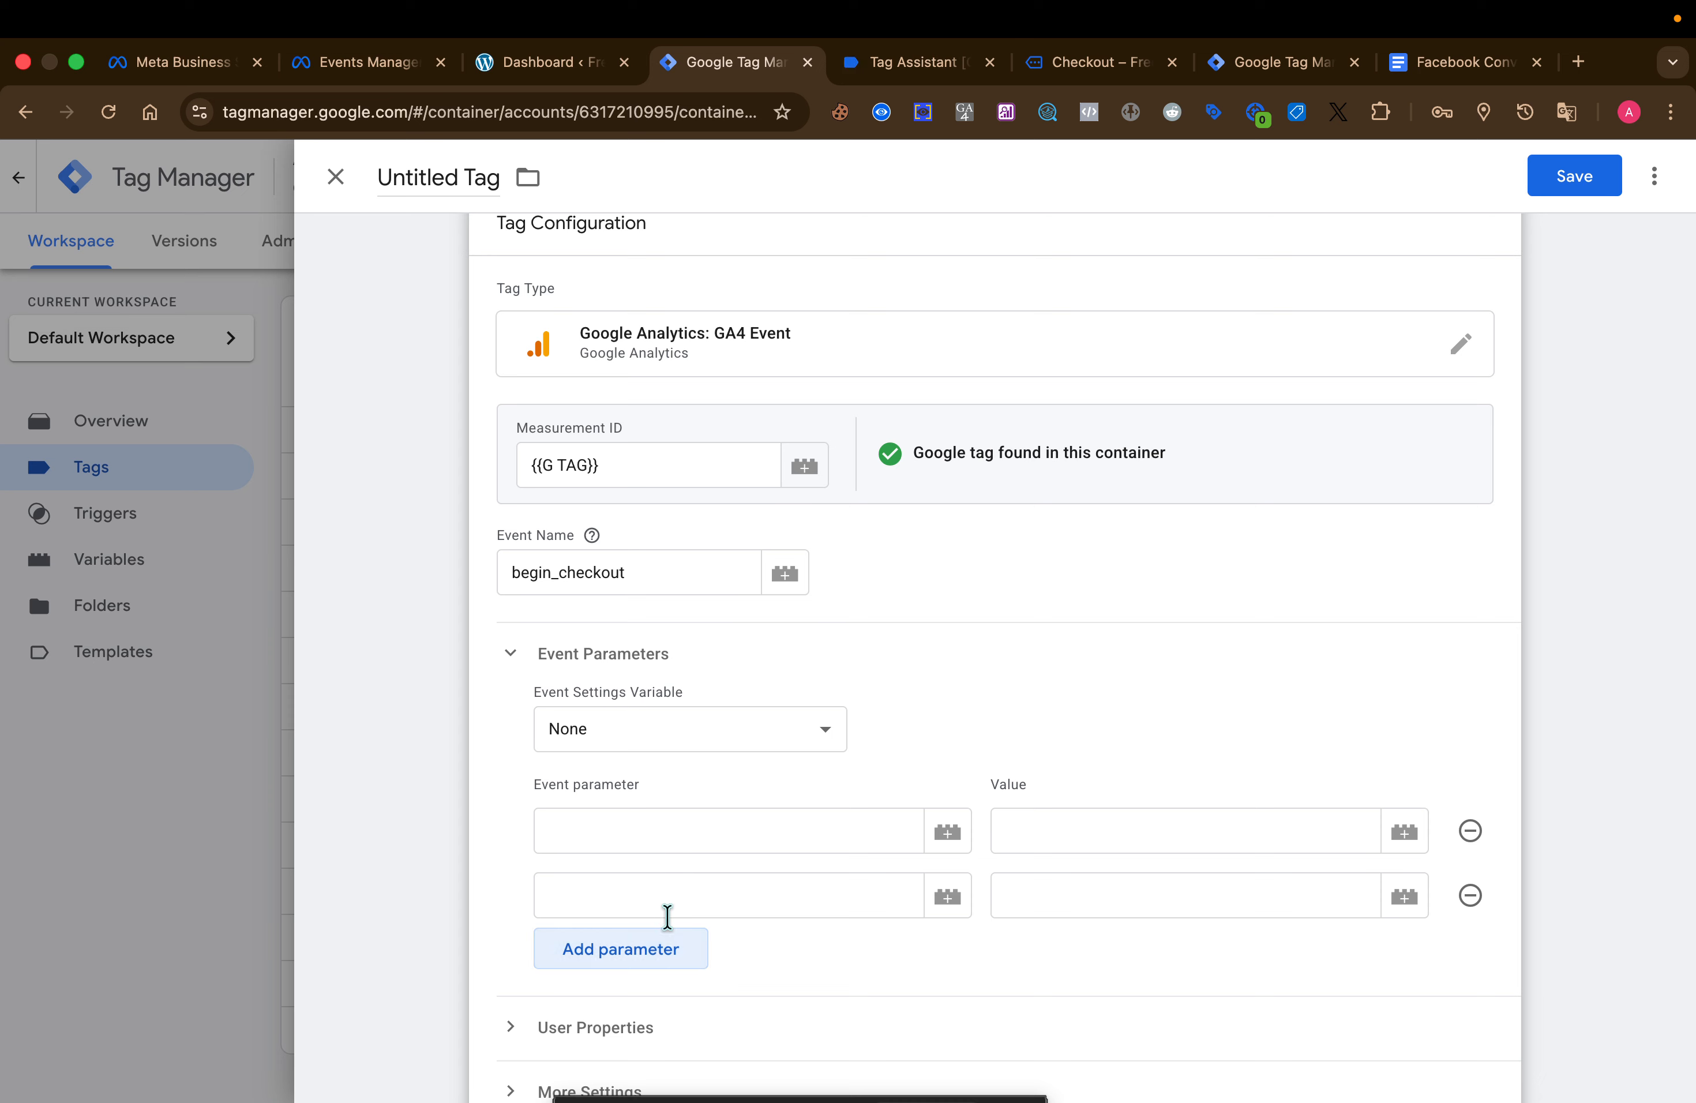
click(664, 946)
scroll(663, 942, down, 4)
click(657, 788)
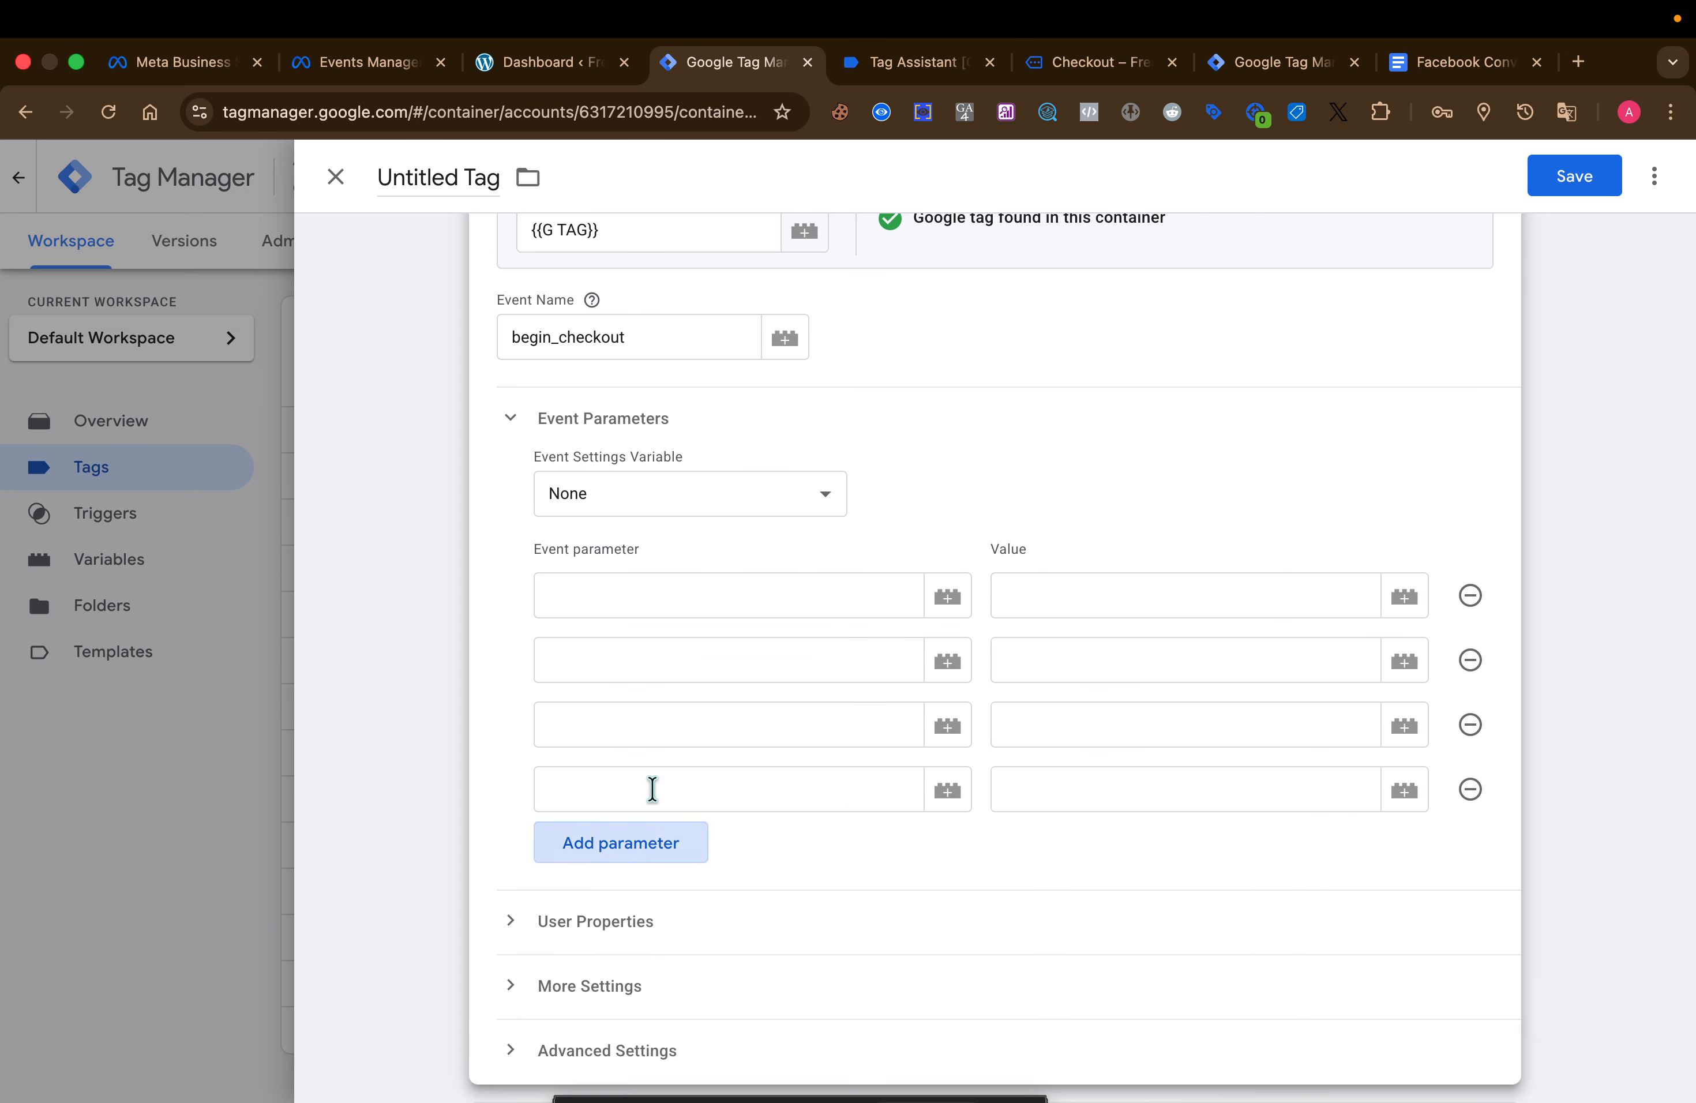
click(657, 839)
click(654, 901)
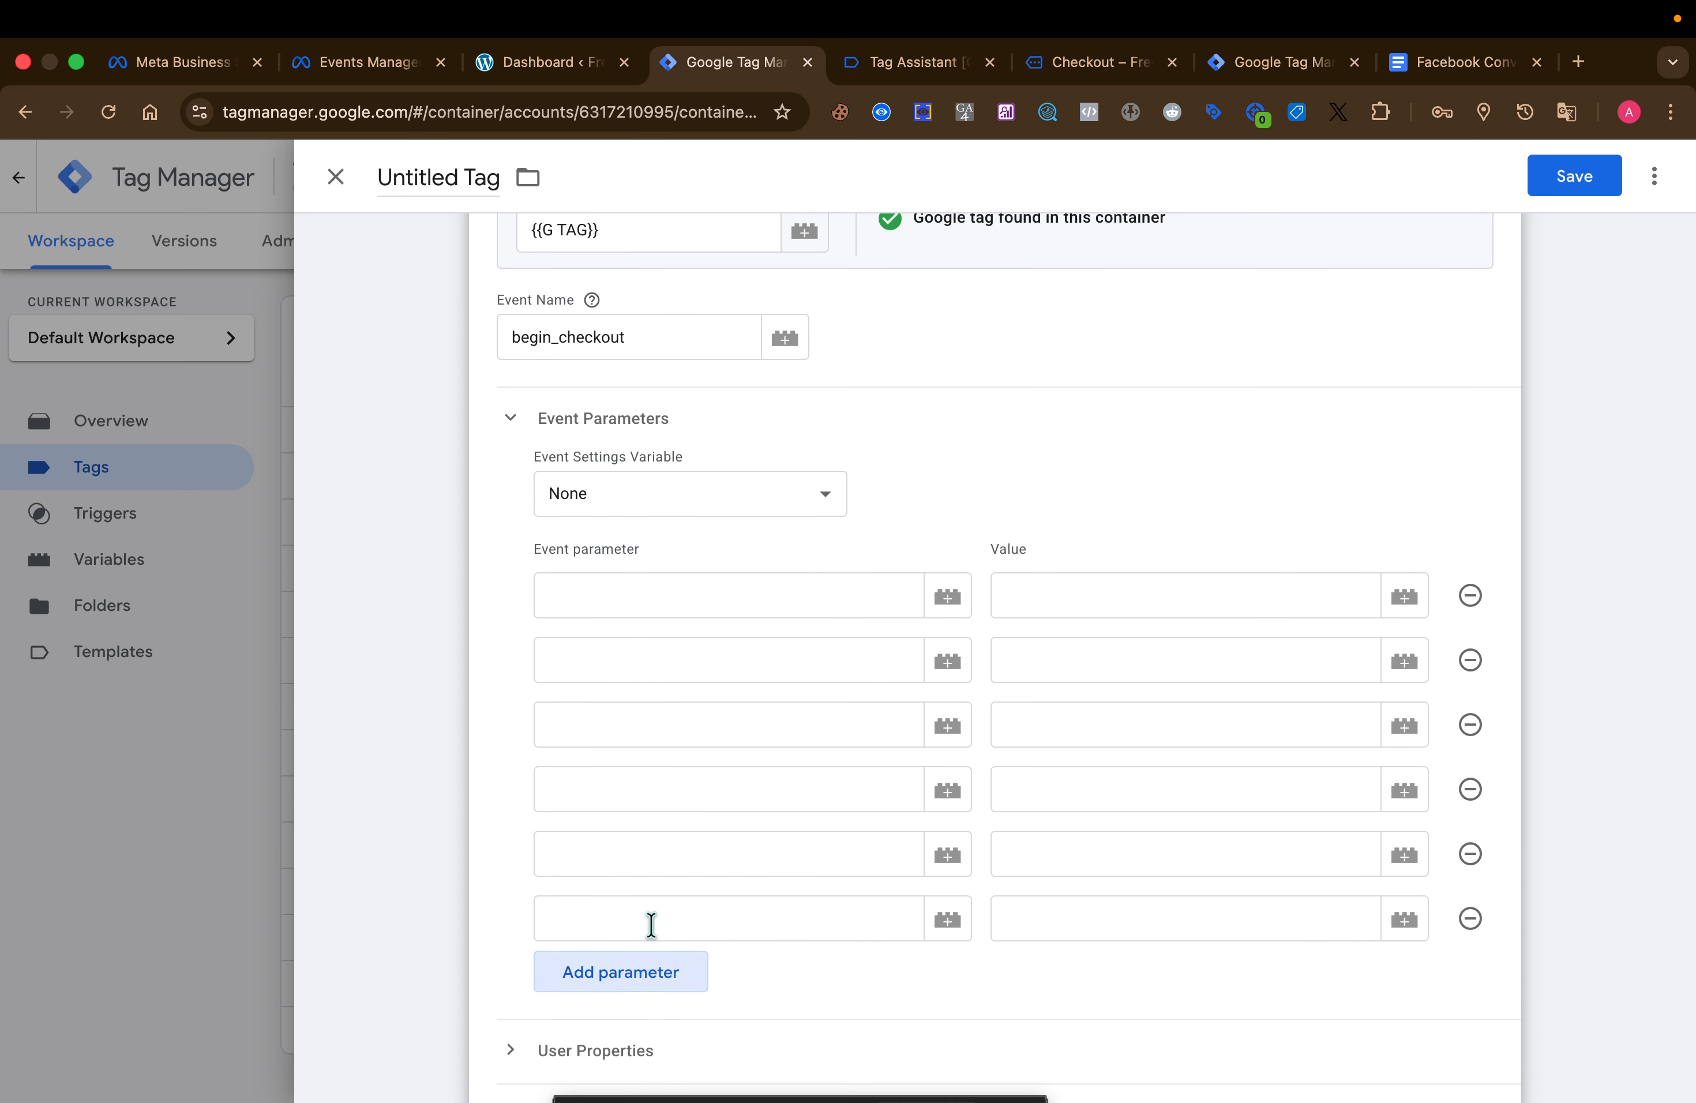
click(655, 975)
click(655, 1032)
click(763, 599)
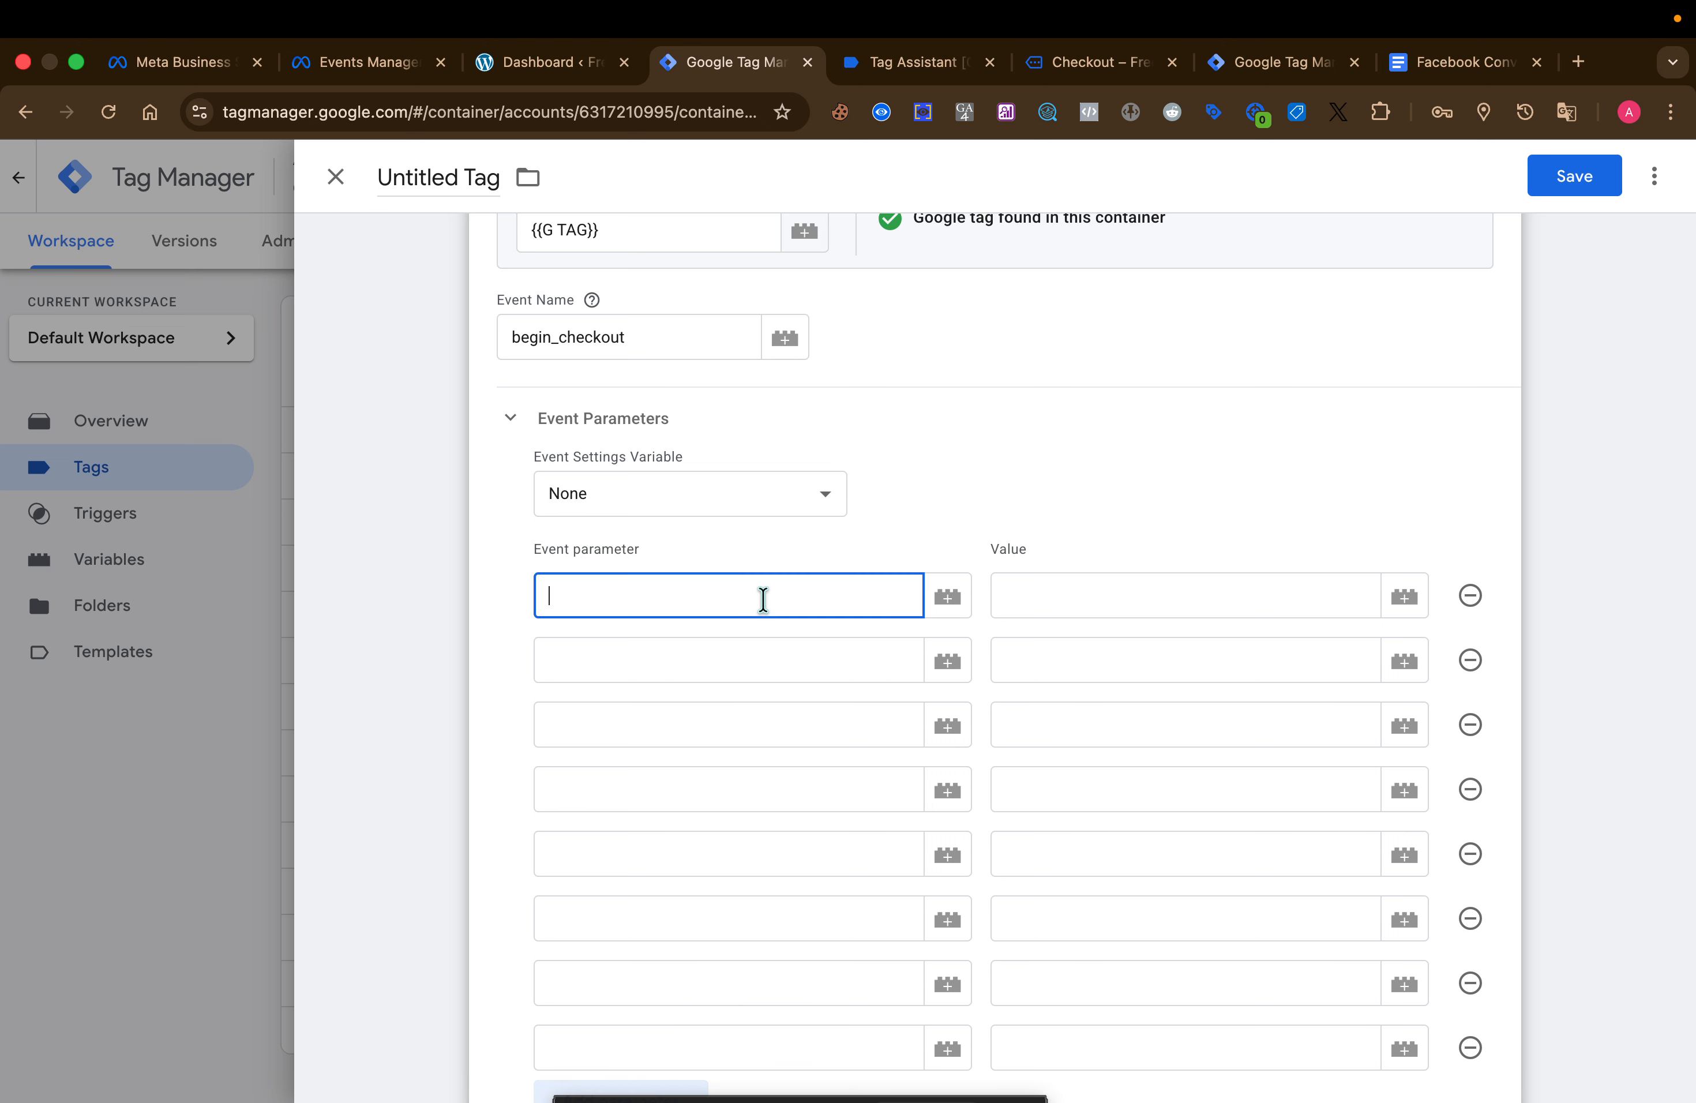
- Review the new tag's settings and examine the data layer push of the begin_checkout event in Tag Assistant
scroll(763, 600, up, 3)
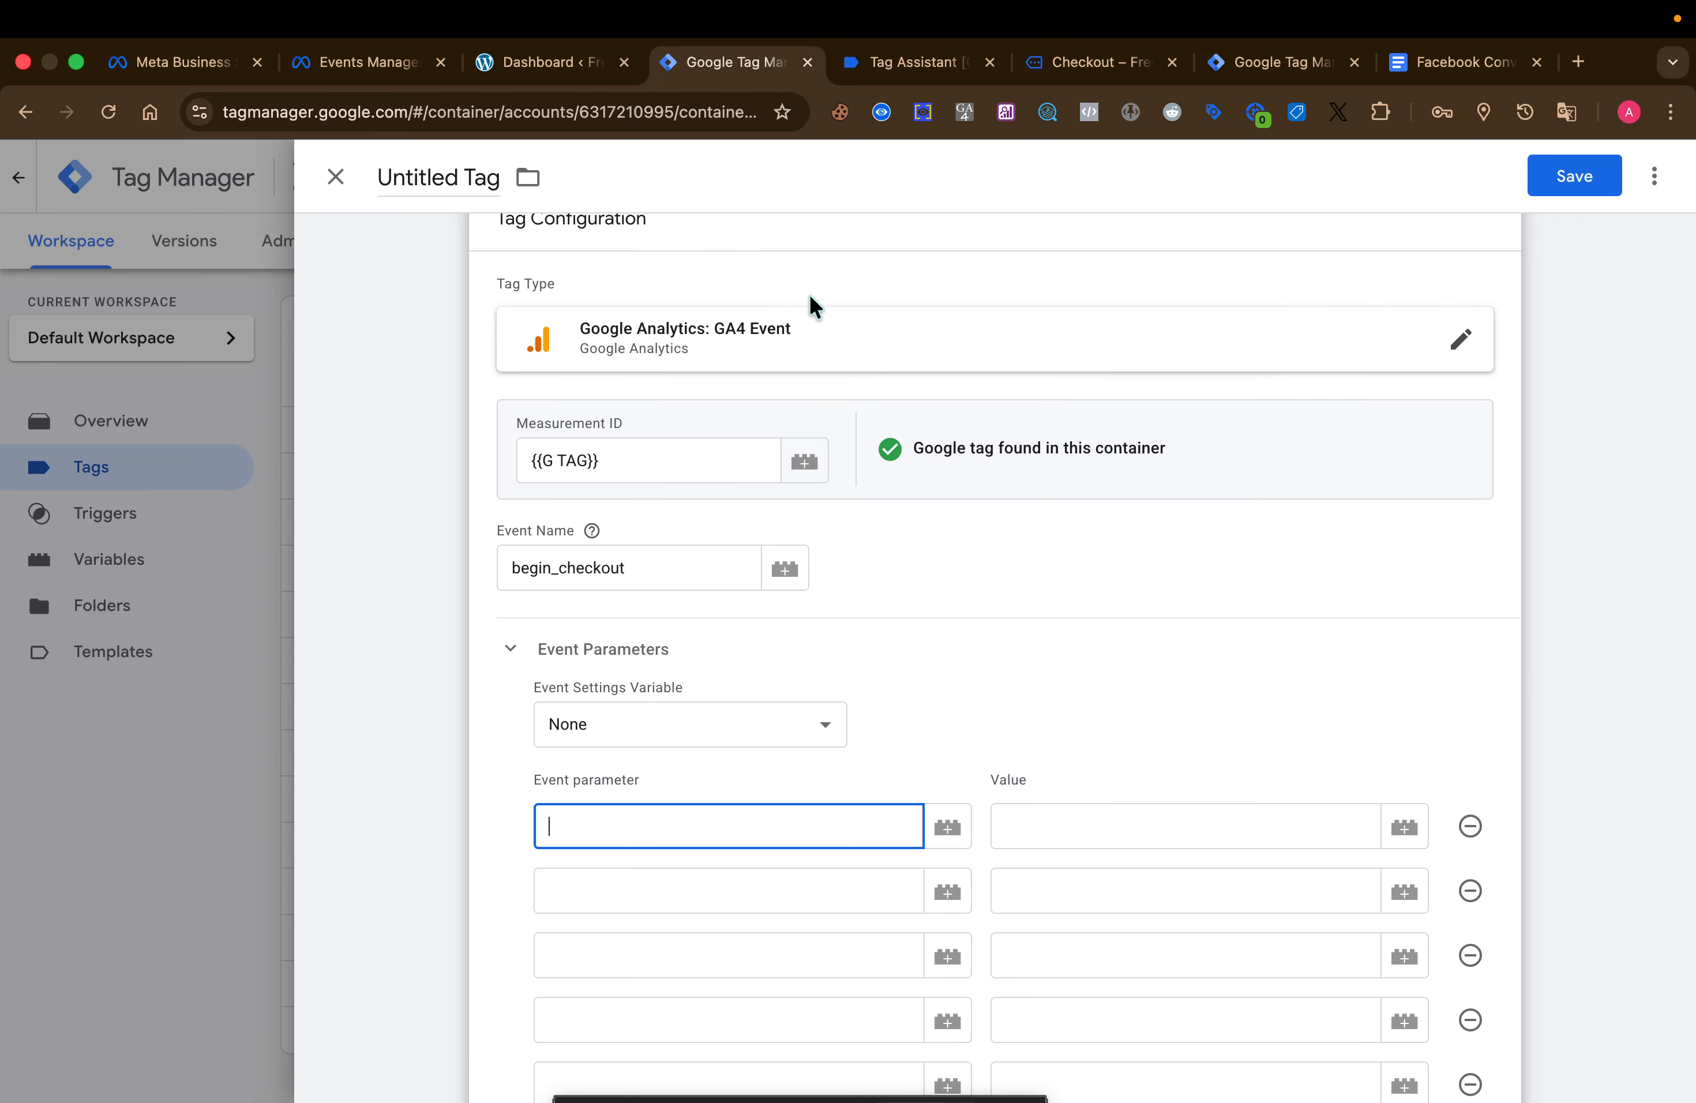
scroll(810, 303, up, 2)
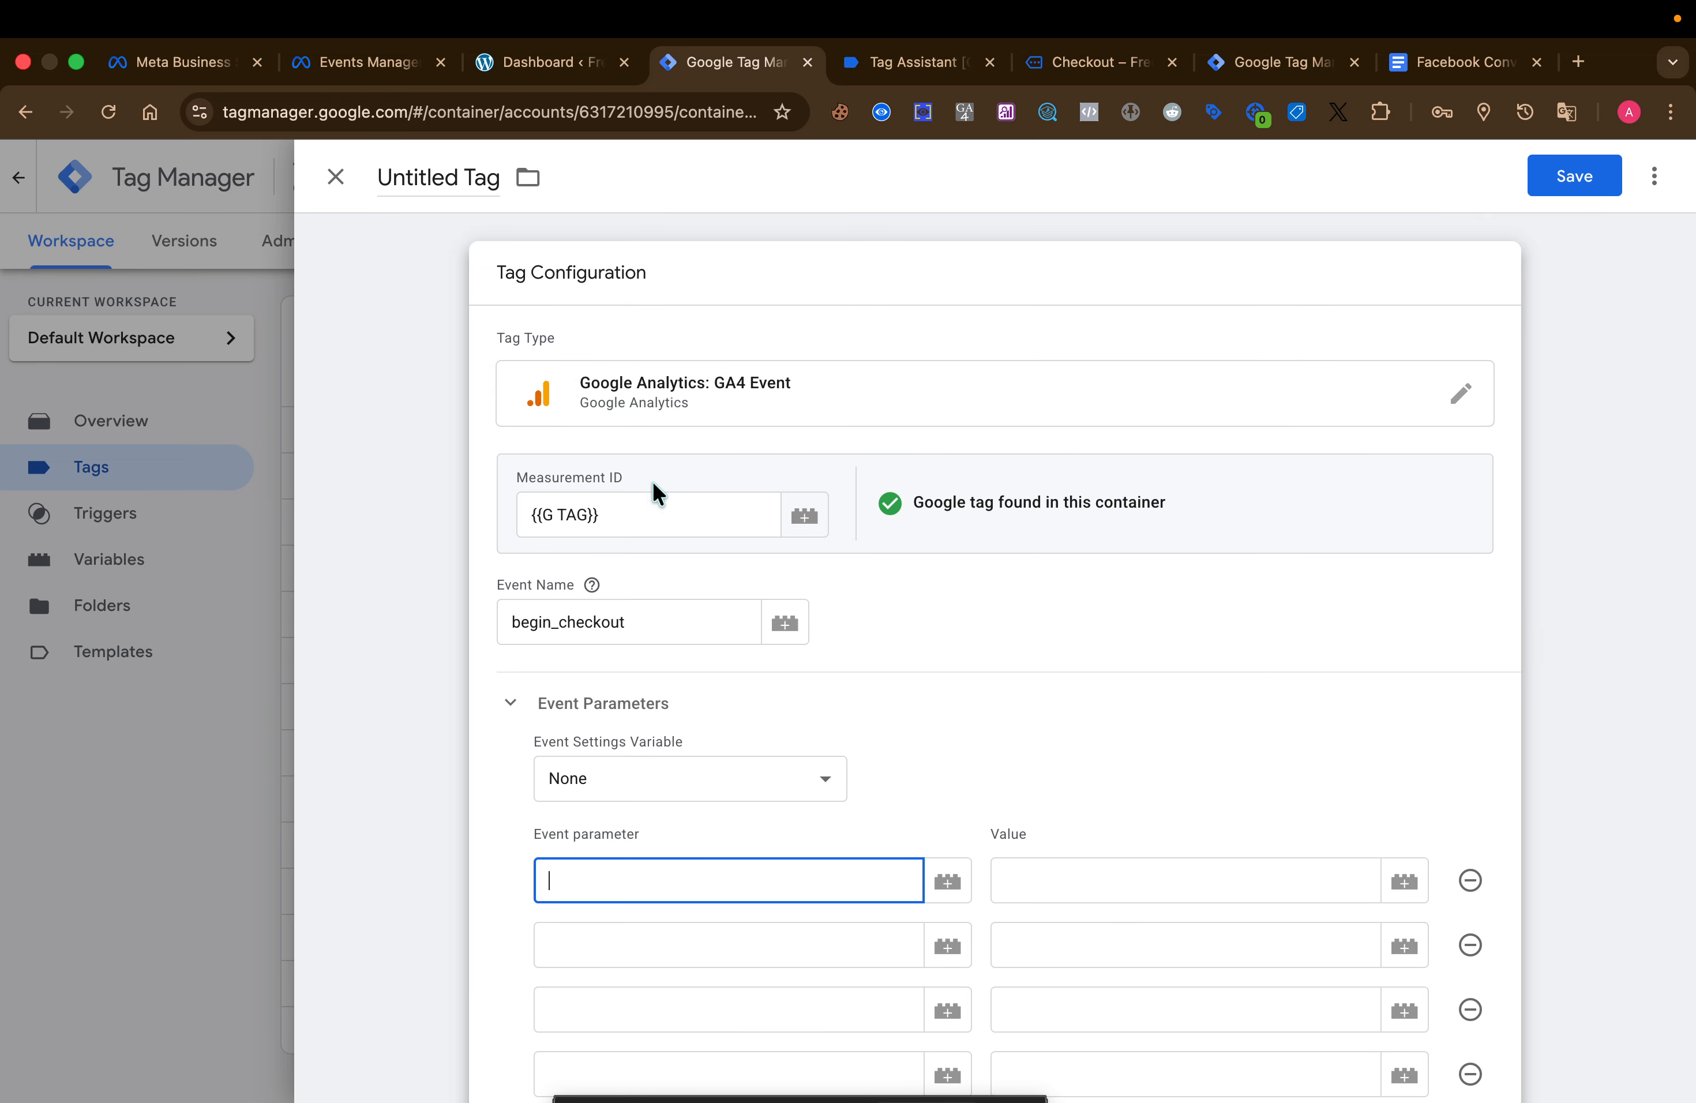
scroll(792, 641, down, 2)
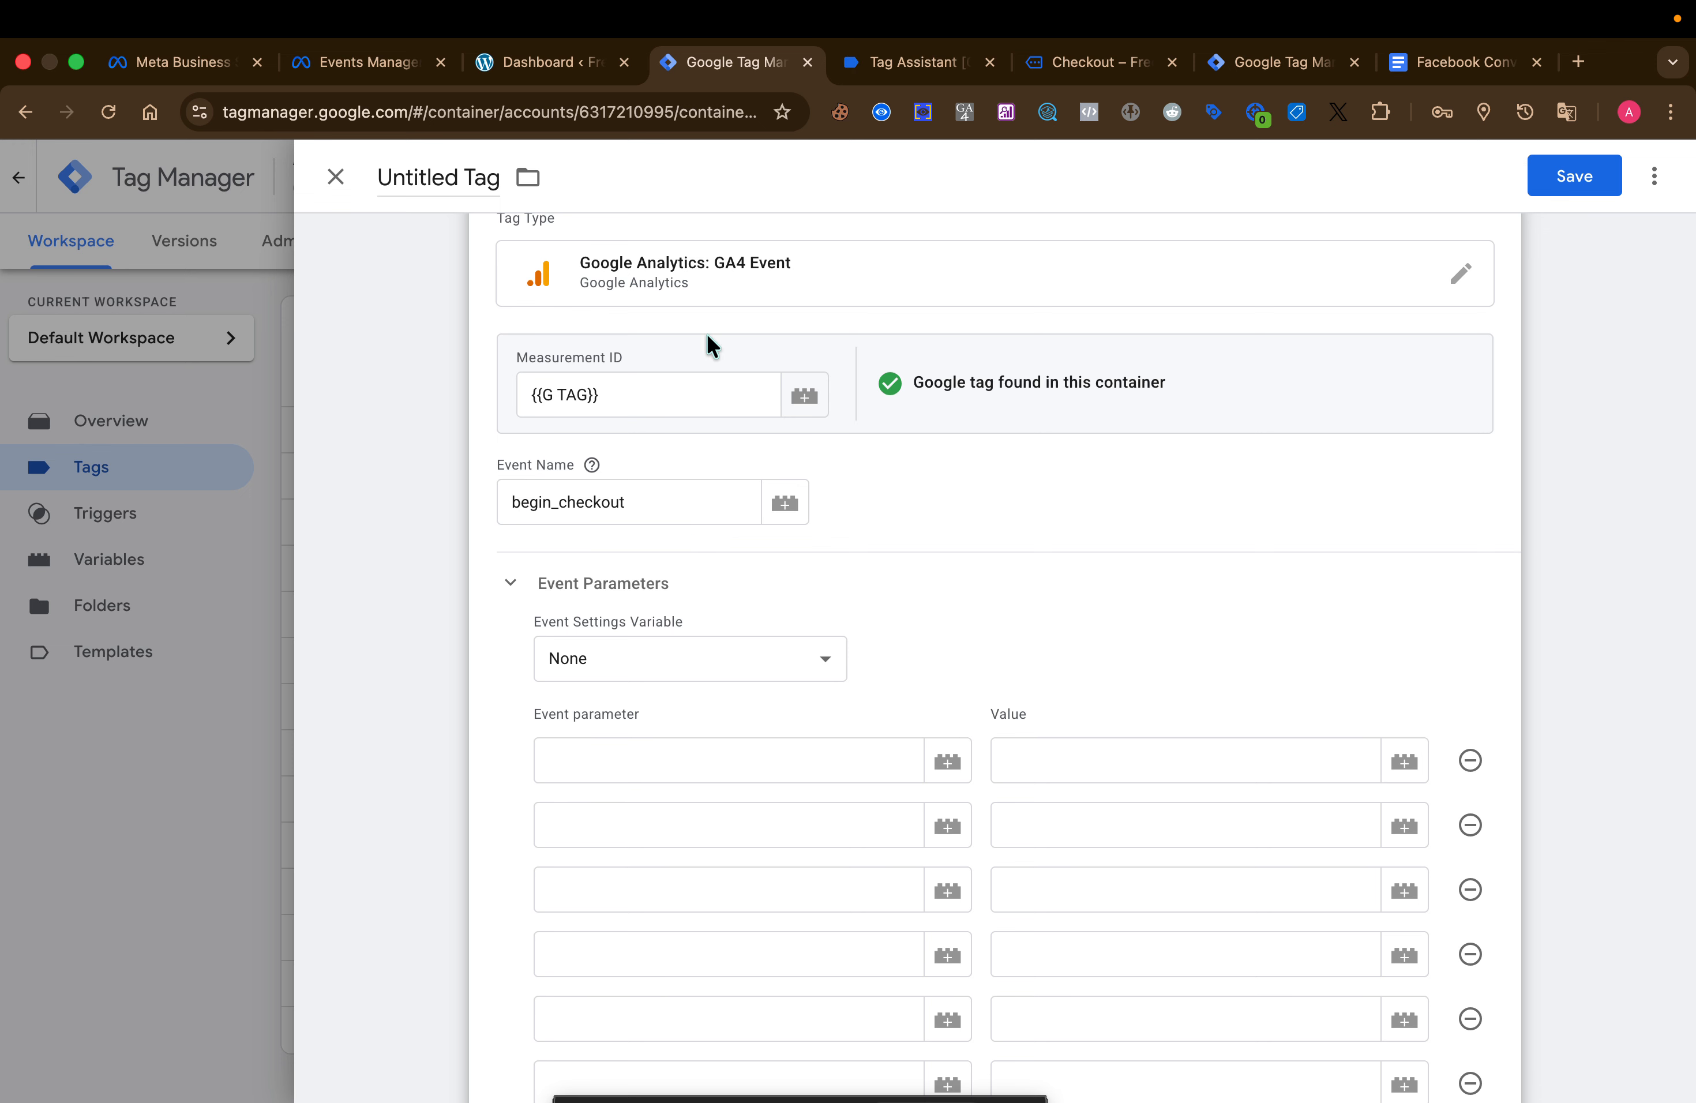
click(911, 64)
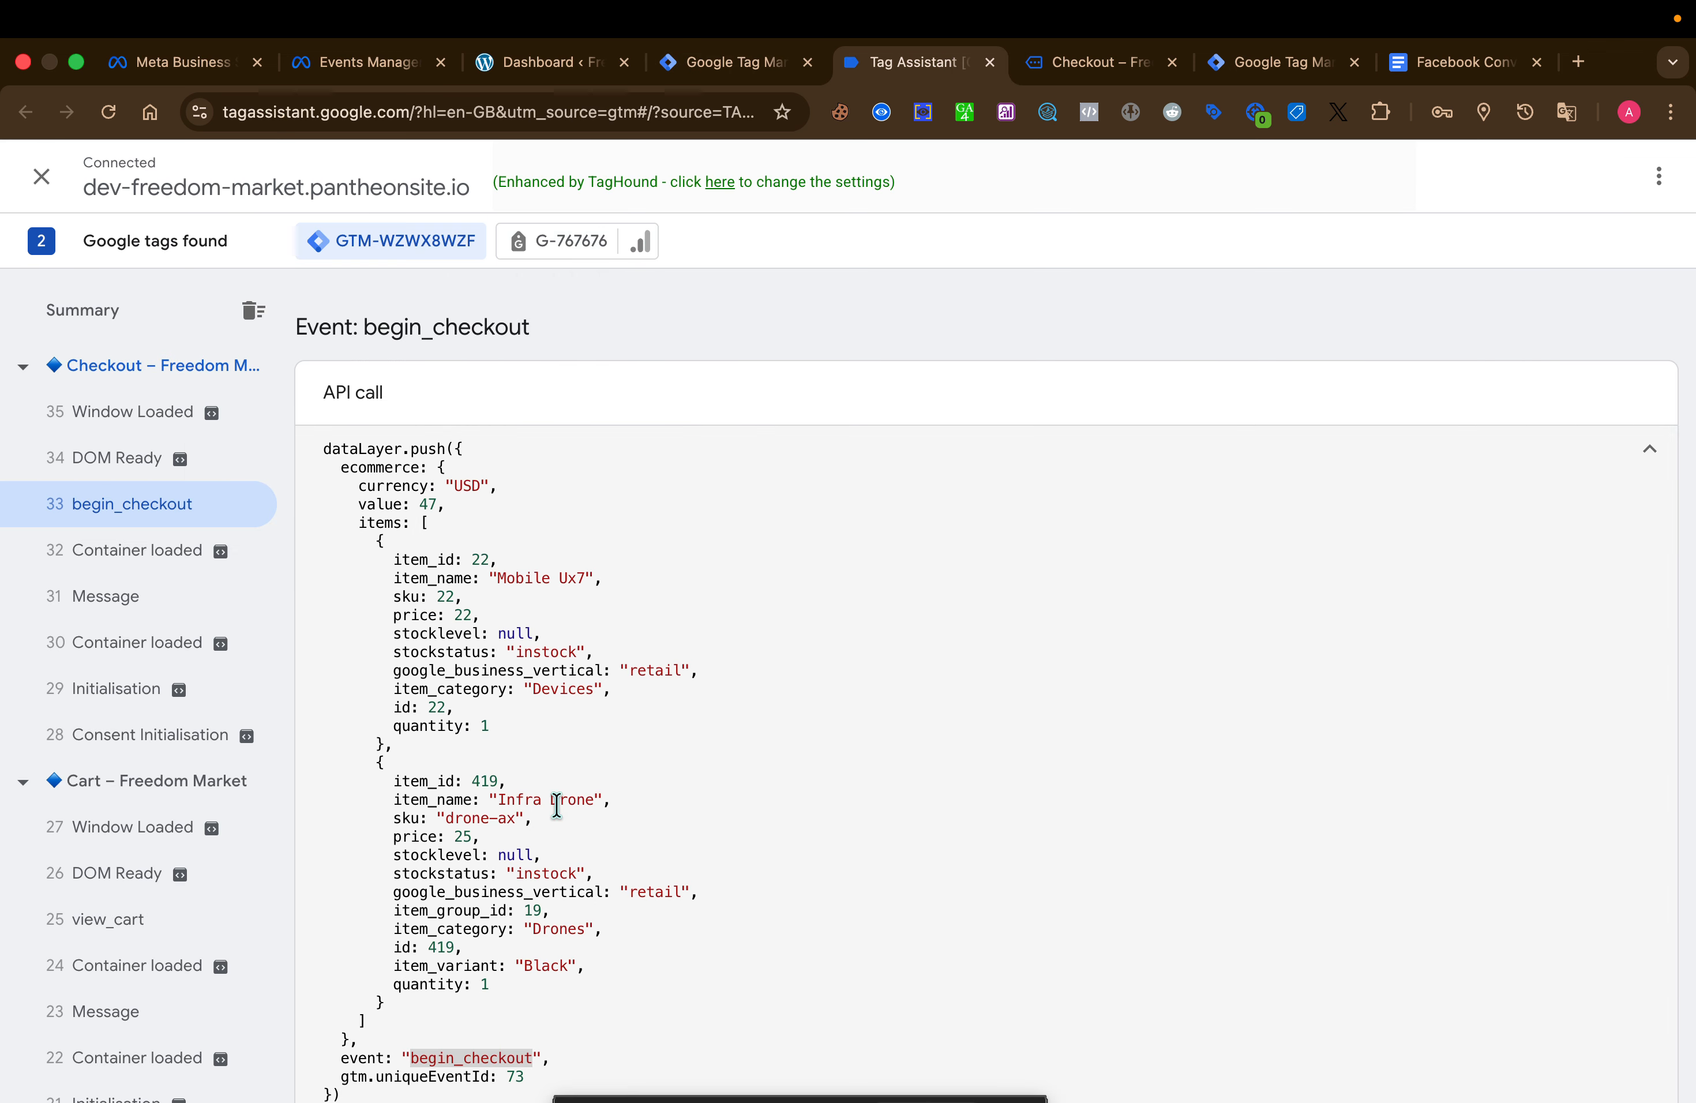
scroll(553, 838, down, 4)
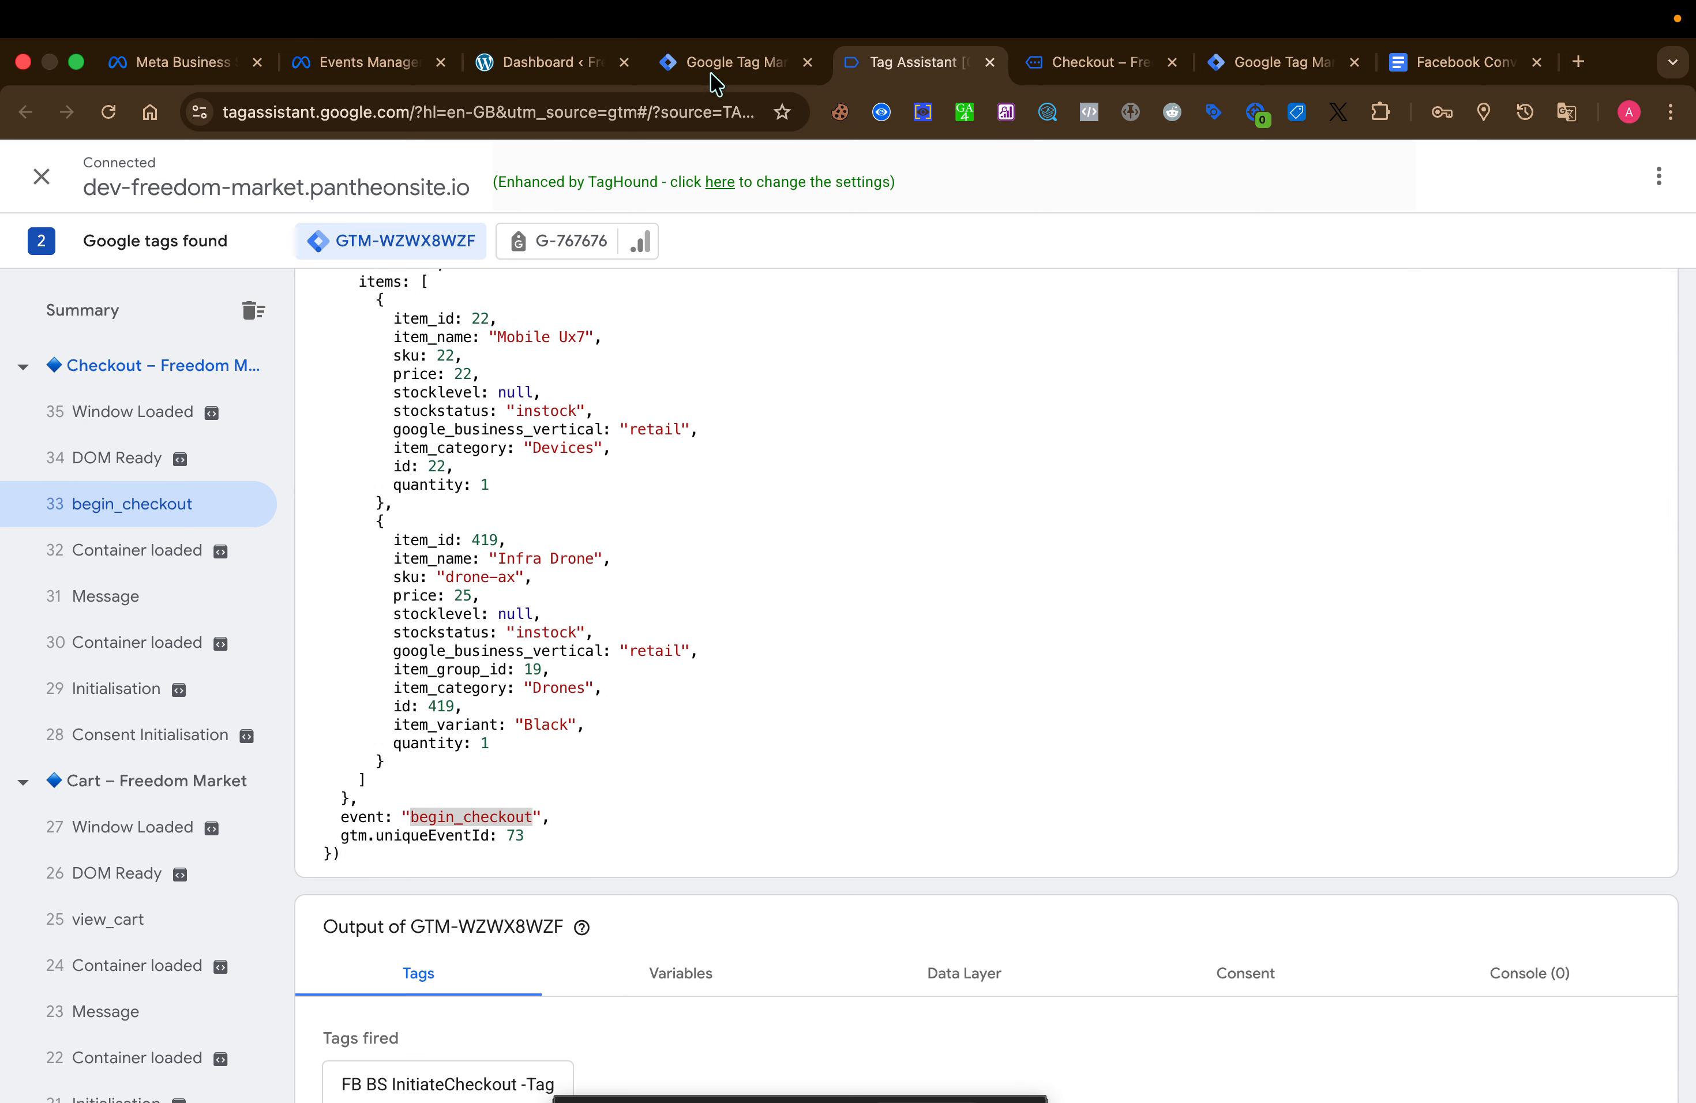
click(724, 65)
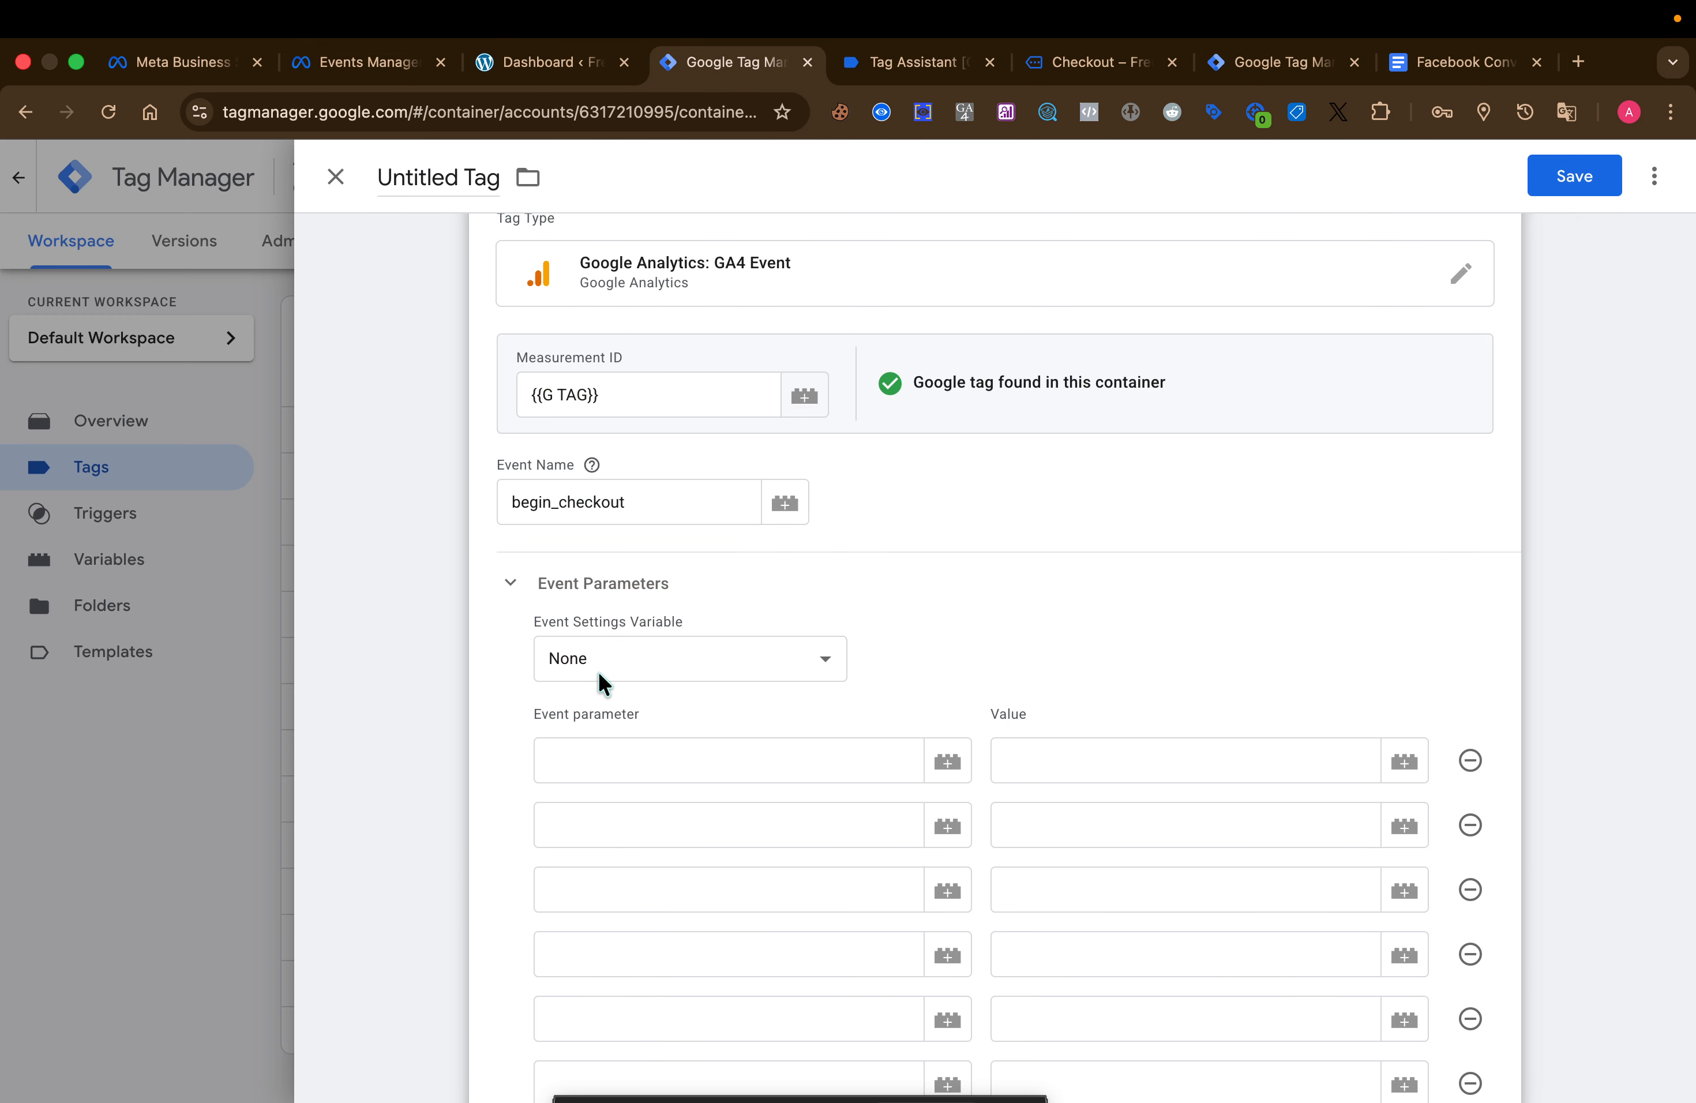
- Name the first two event parameters event_name and event_id
click(711, 752)
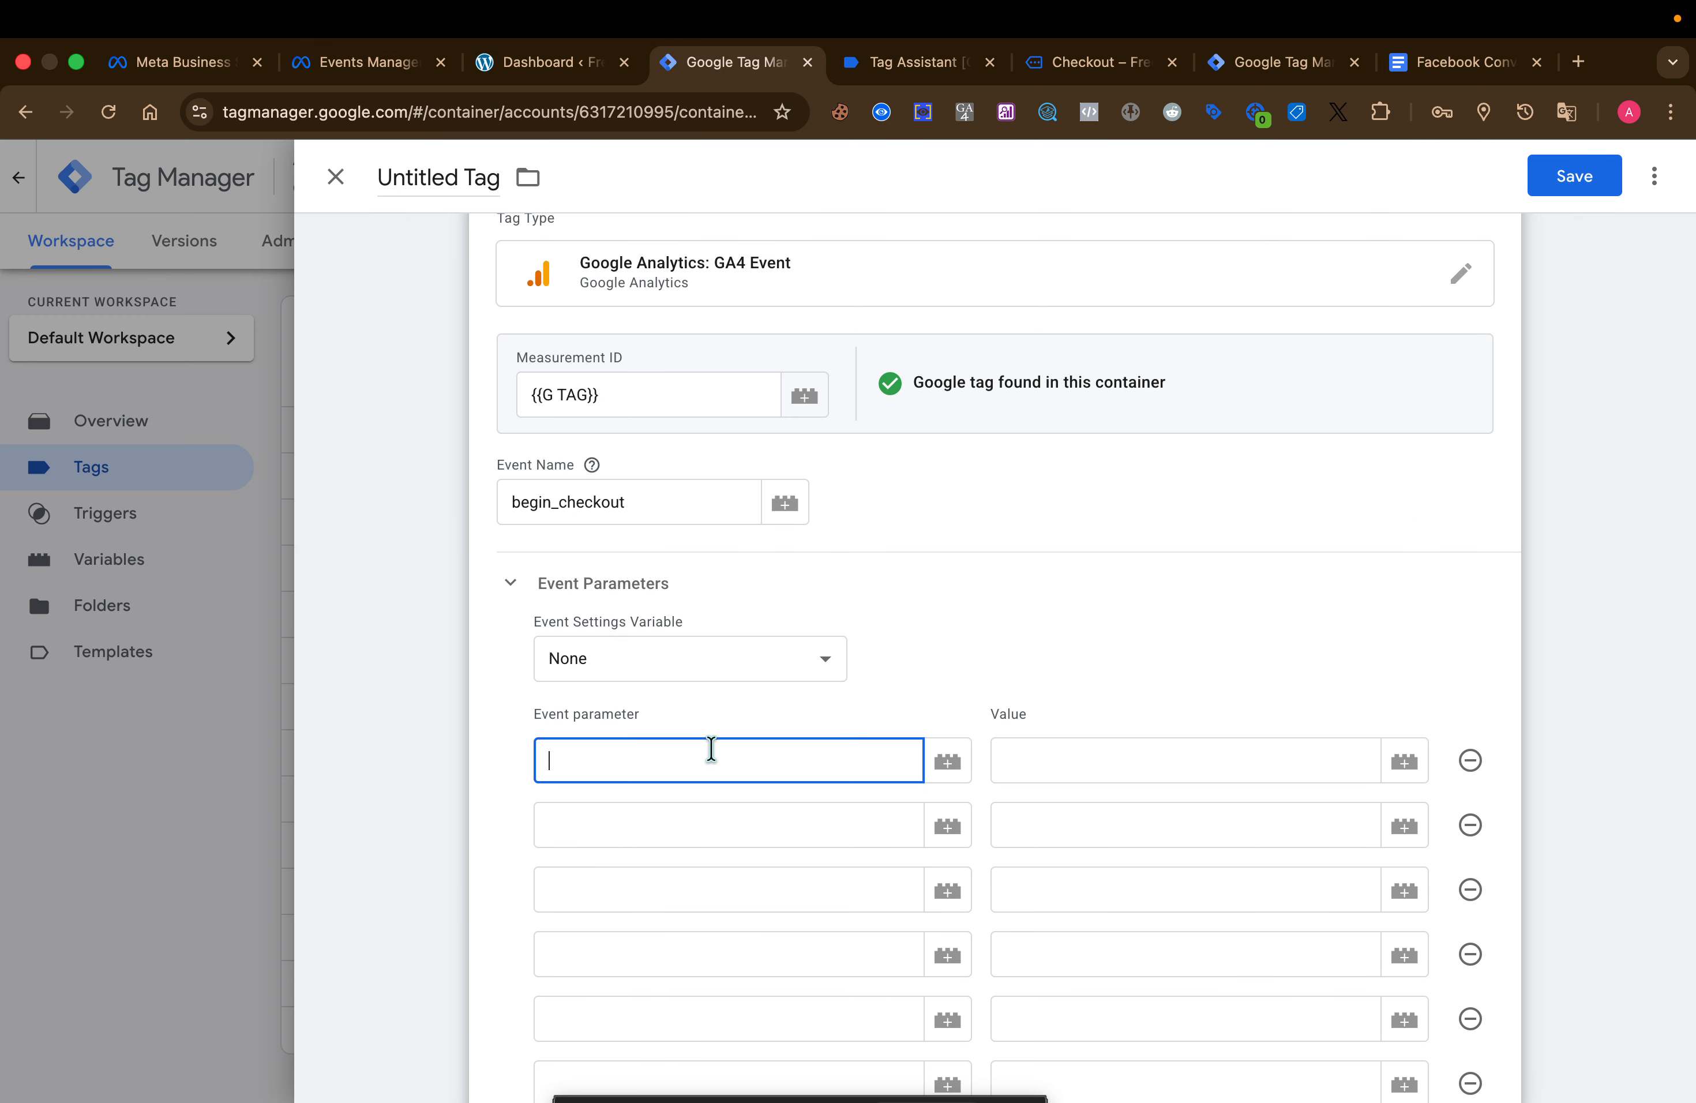
text(eve)
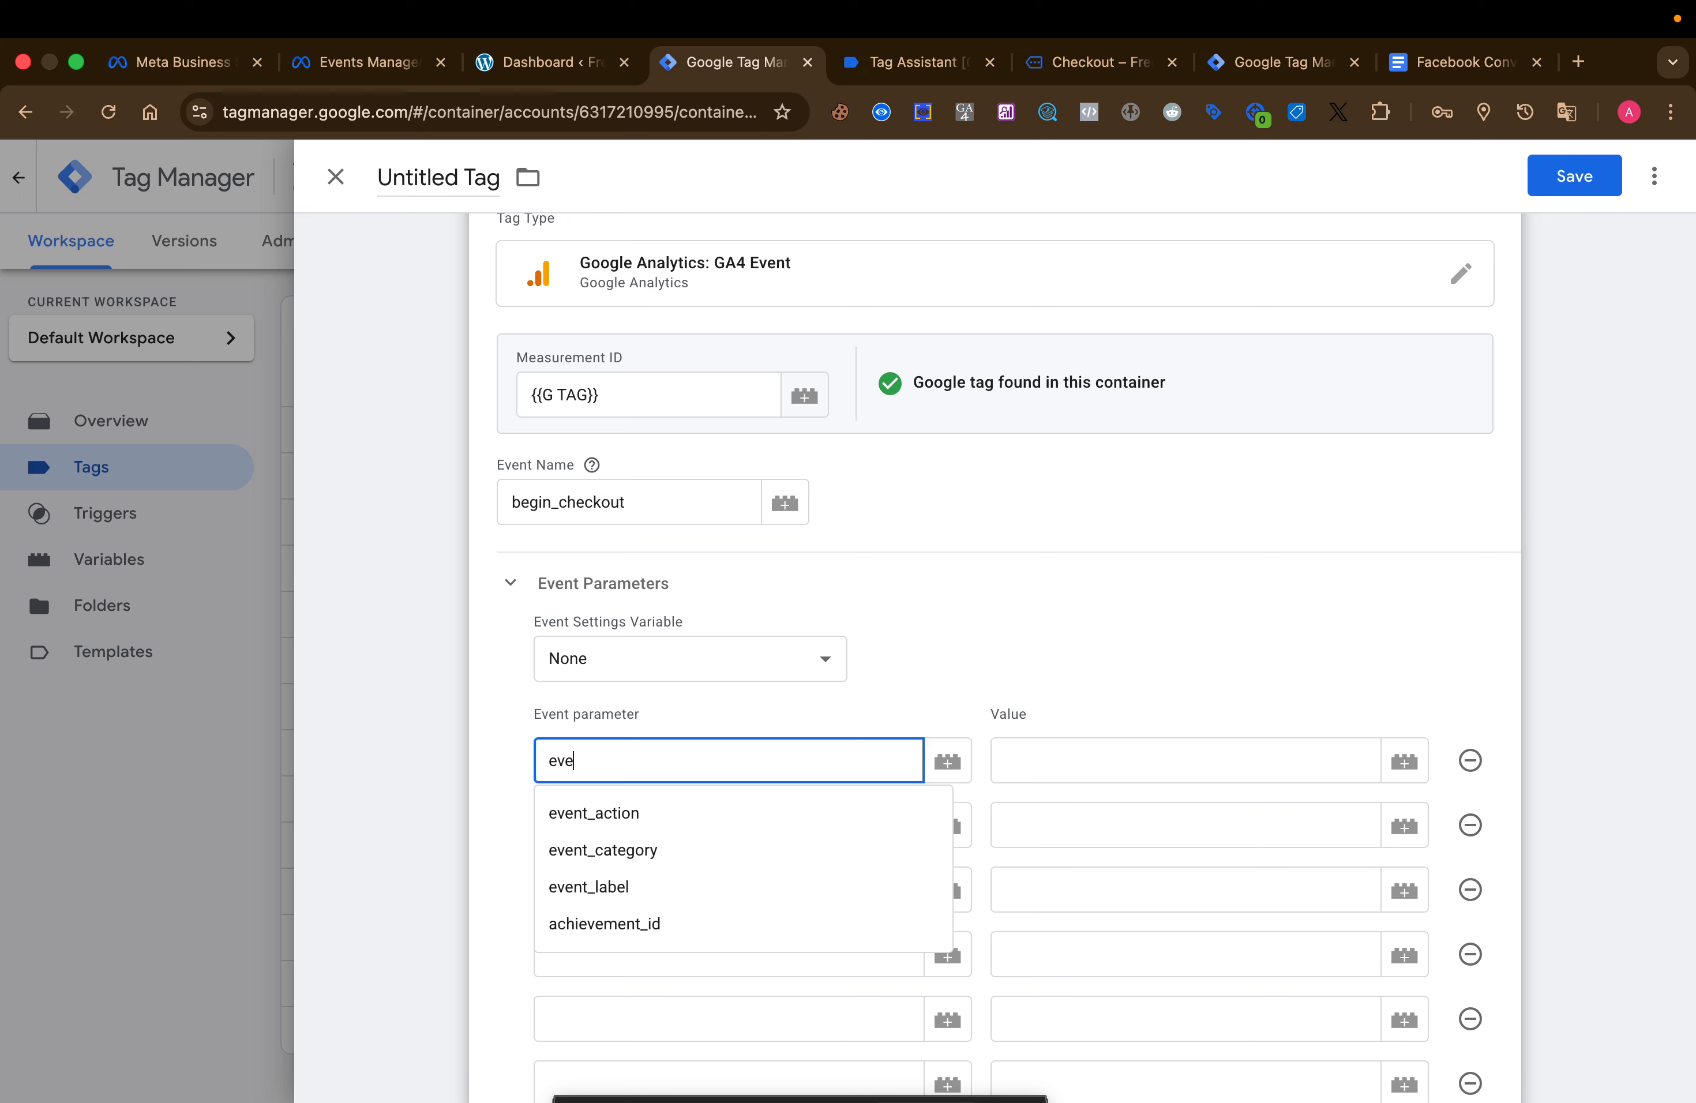
text(nt)
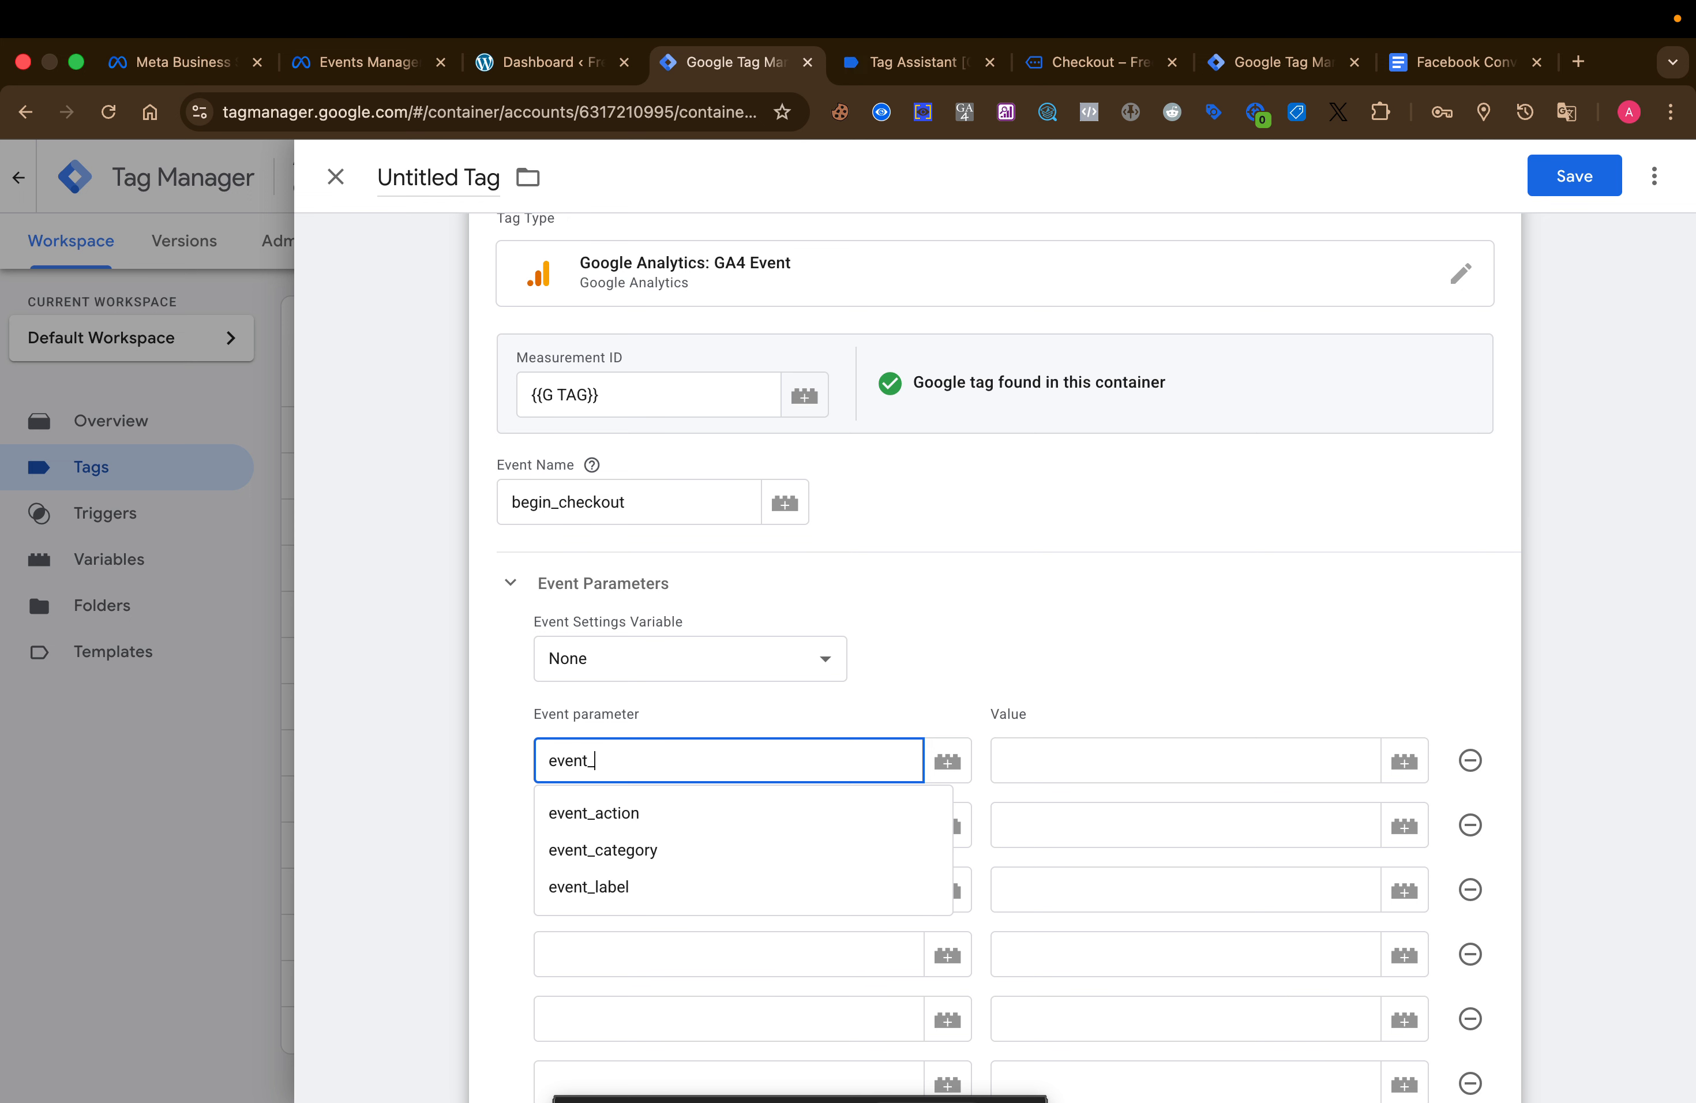
text(_name)
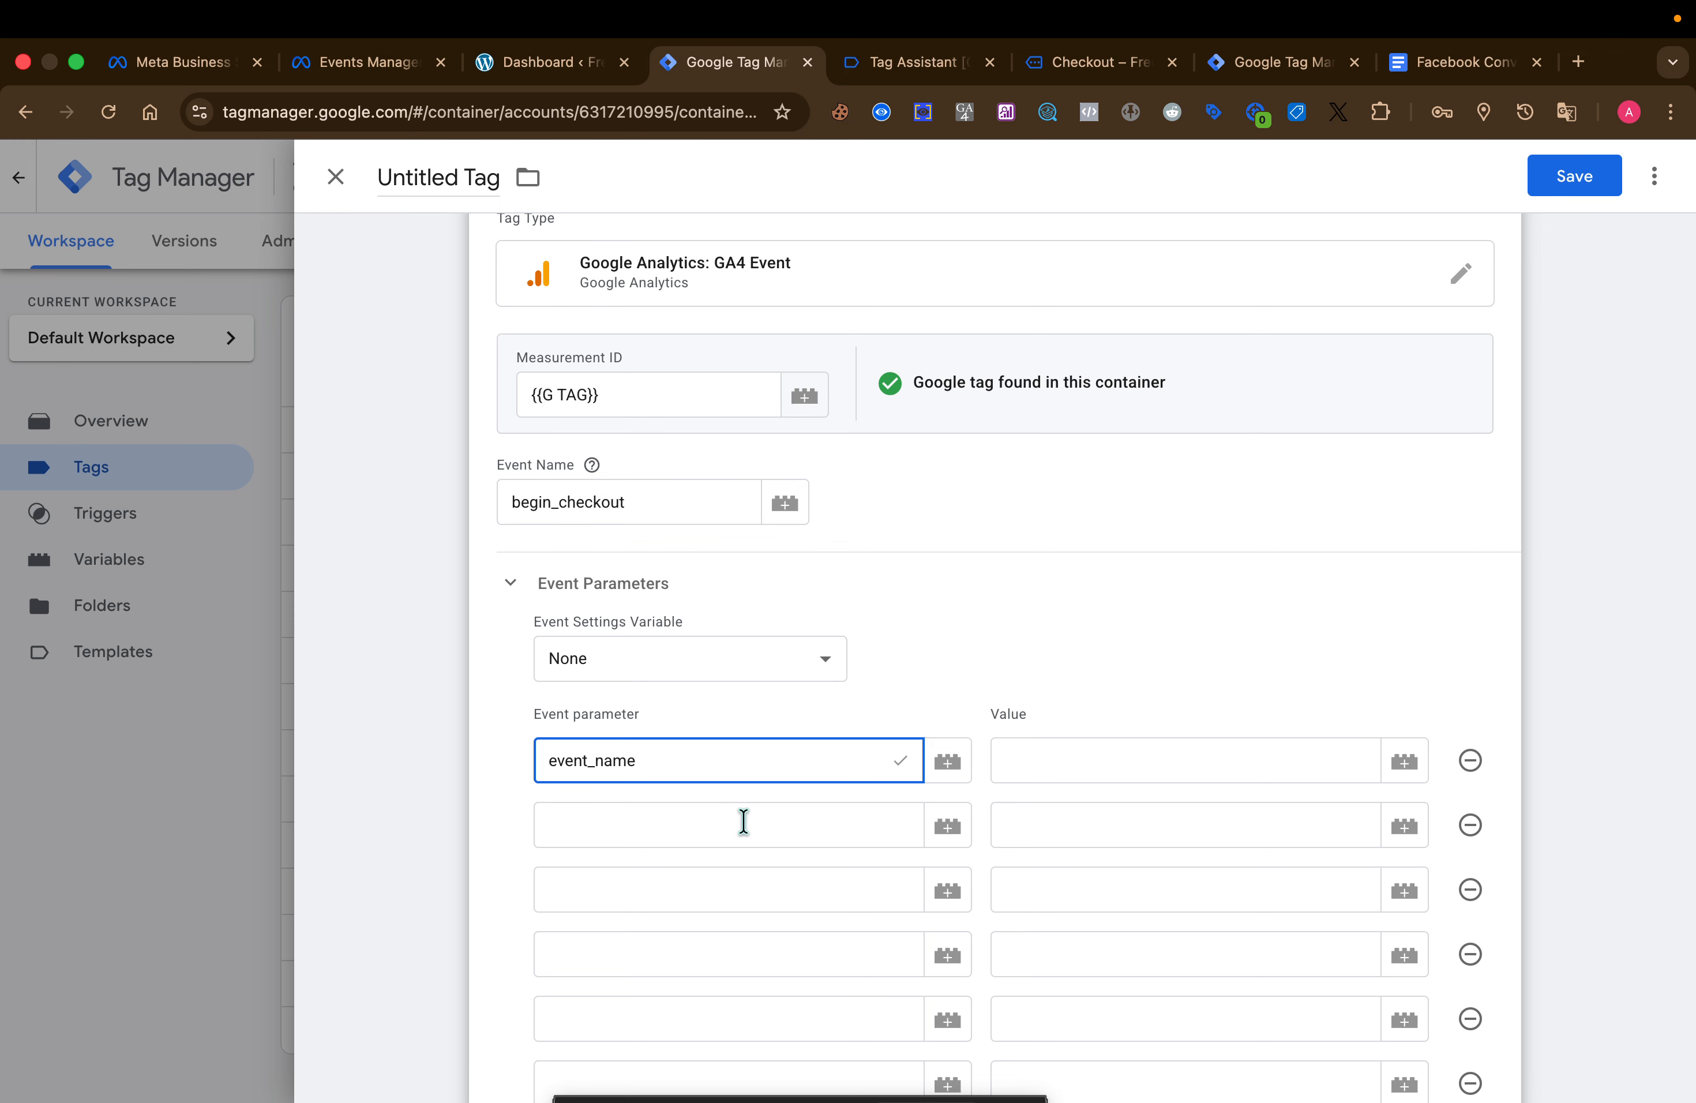
click(714, 838)
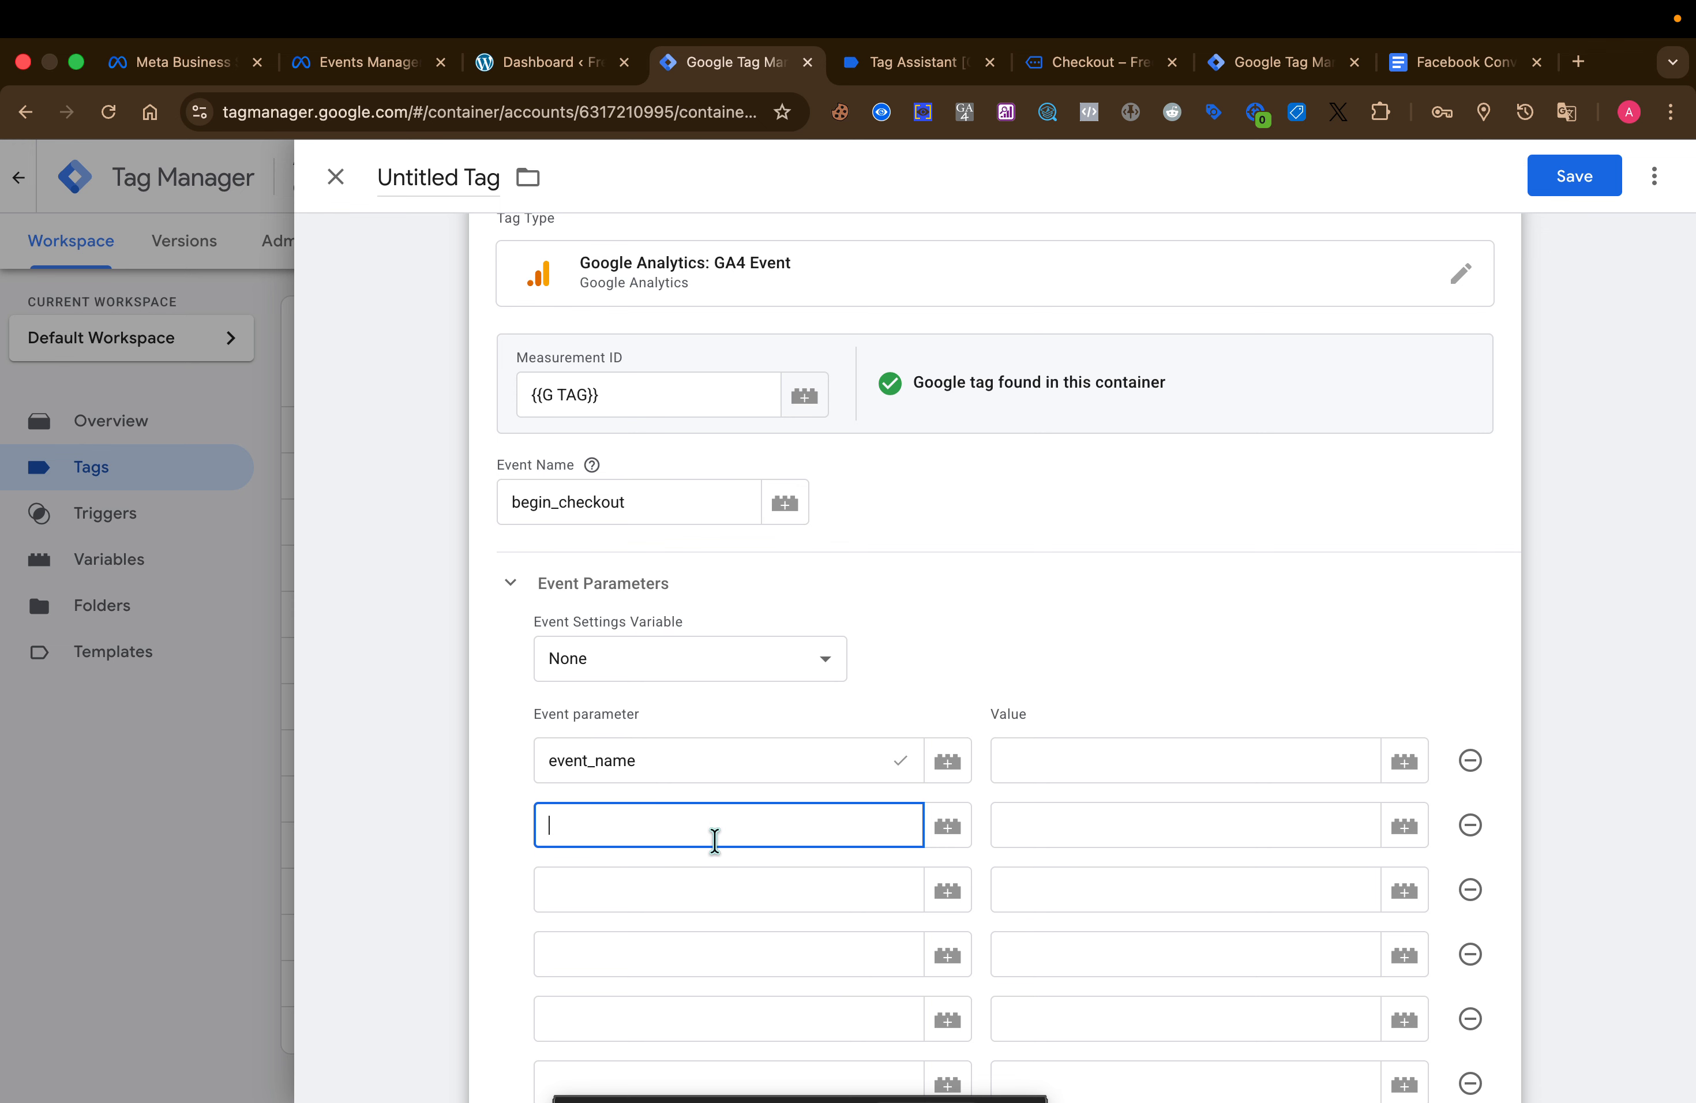
text(eve)
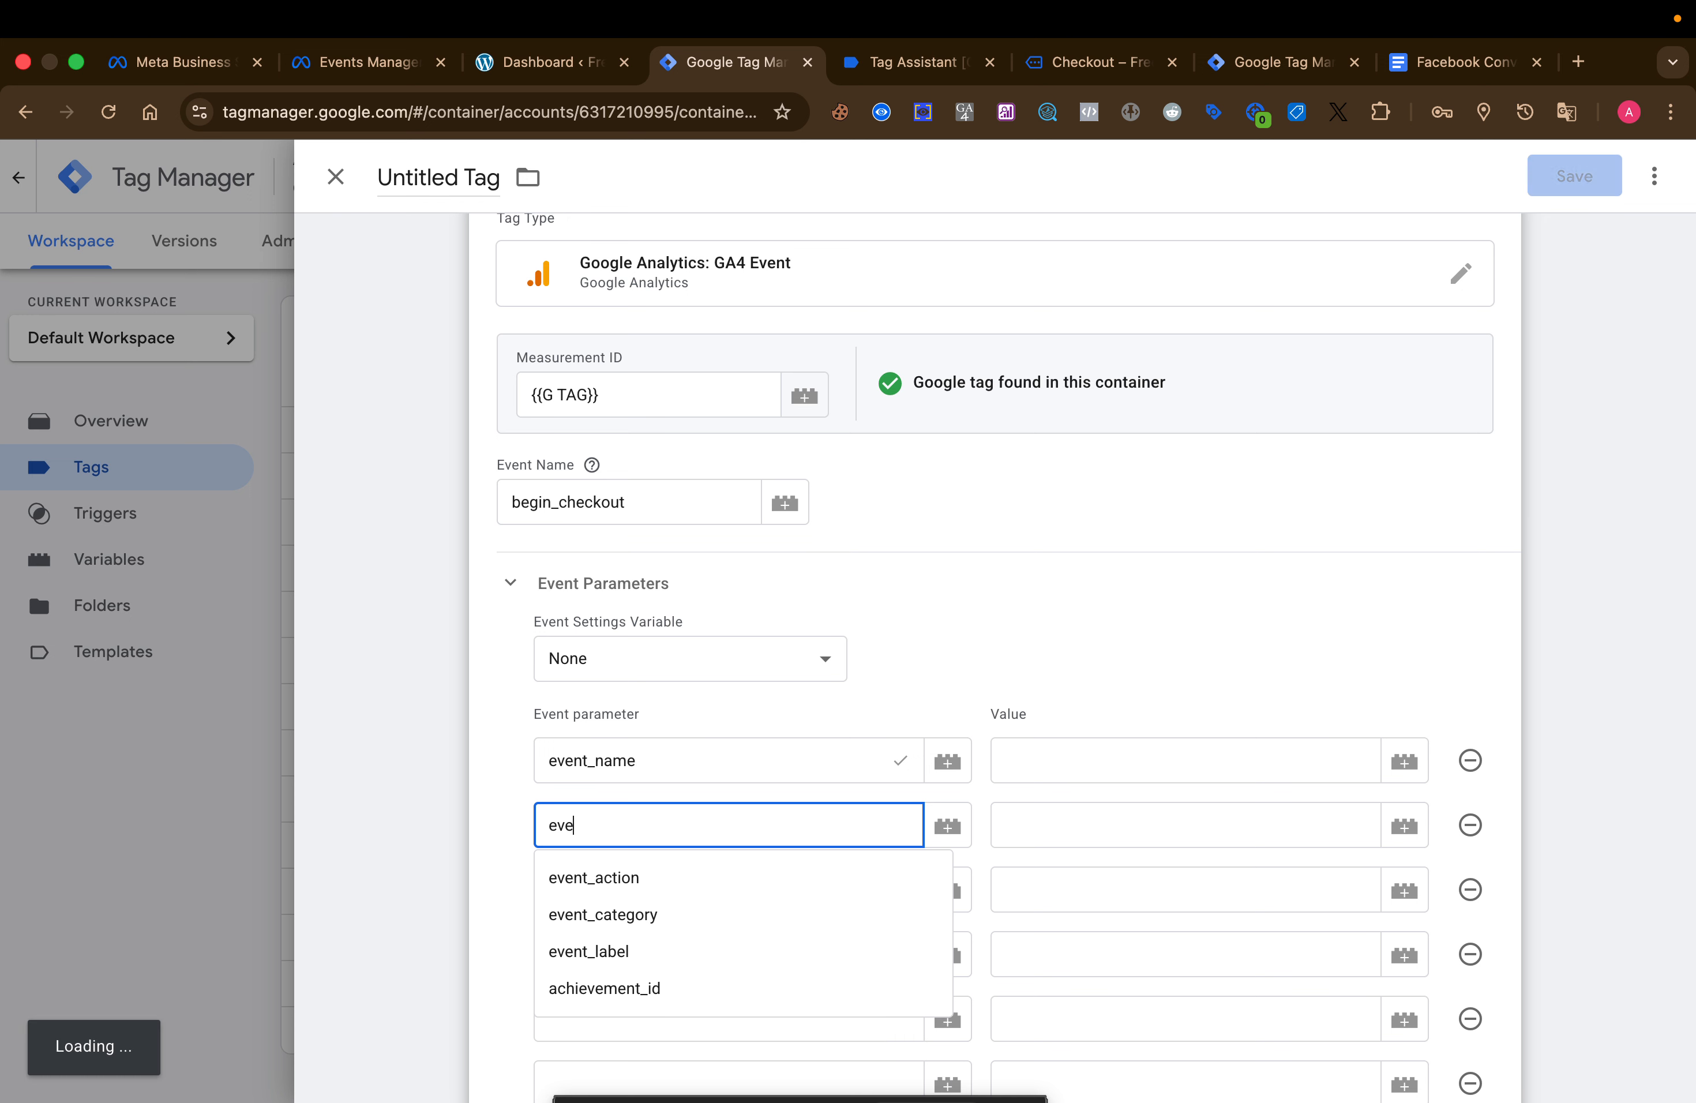
text(n)
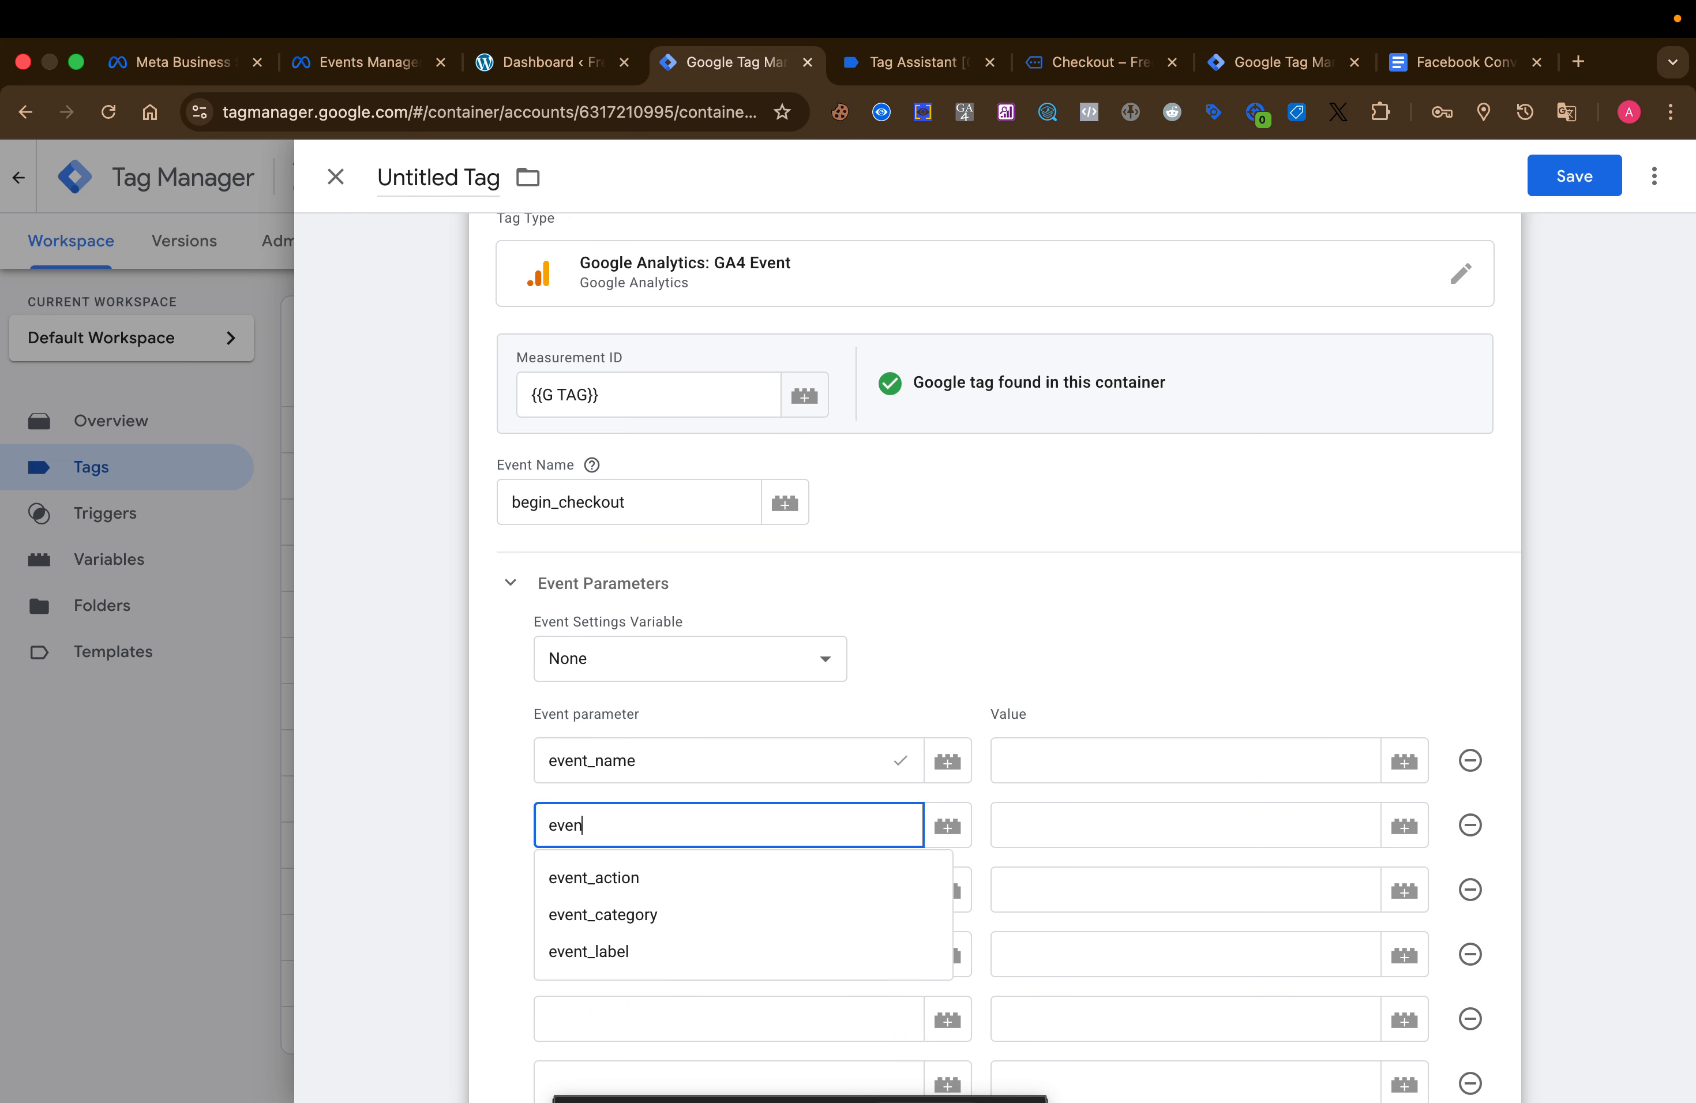
text(t_id)
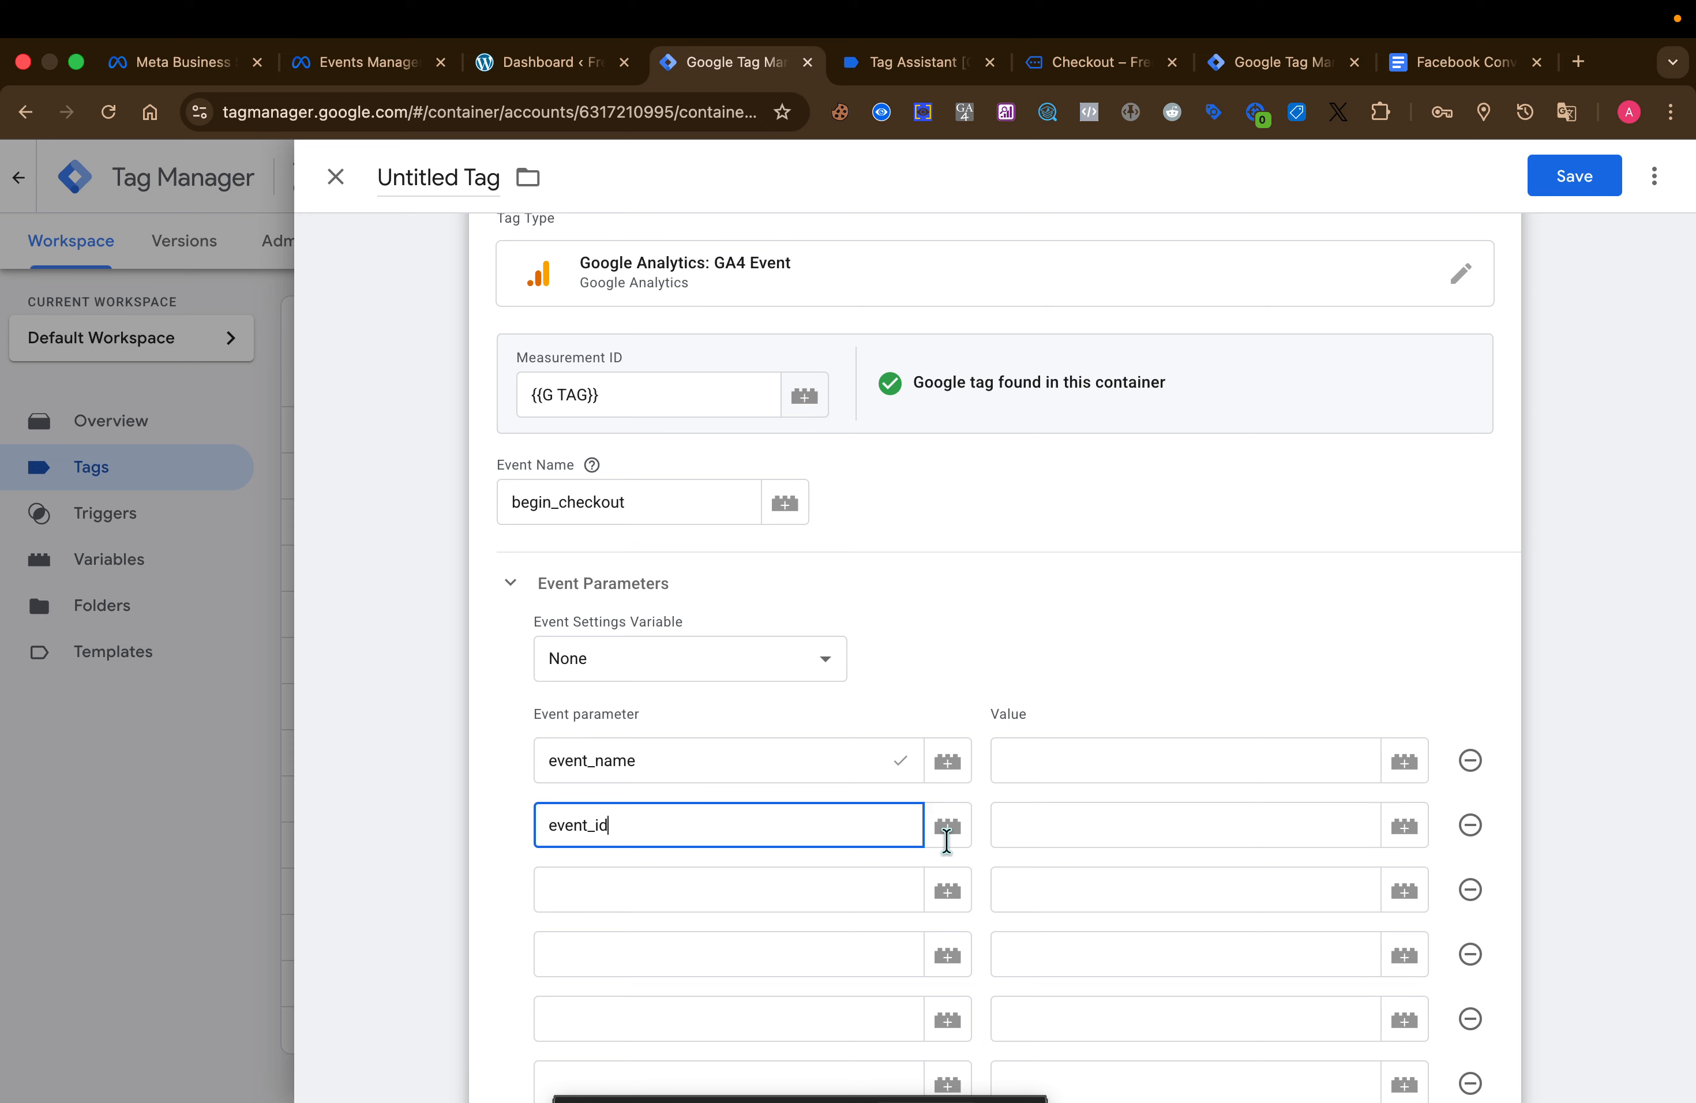
- Set the event_name parameter's value to begin_checkout and the event_id parameter's value to the Meta Event Id variable
click(1207, 751)
text(begin_checkout)
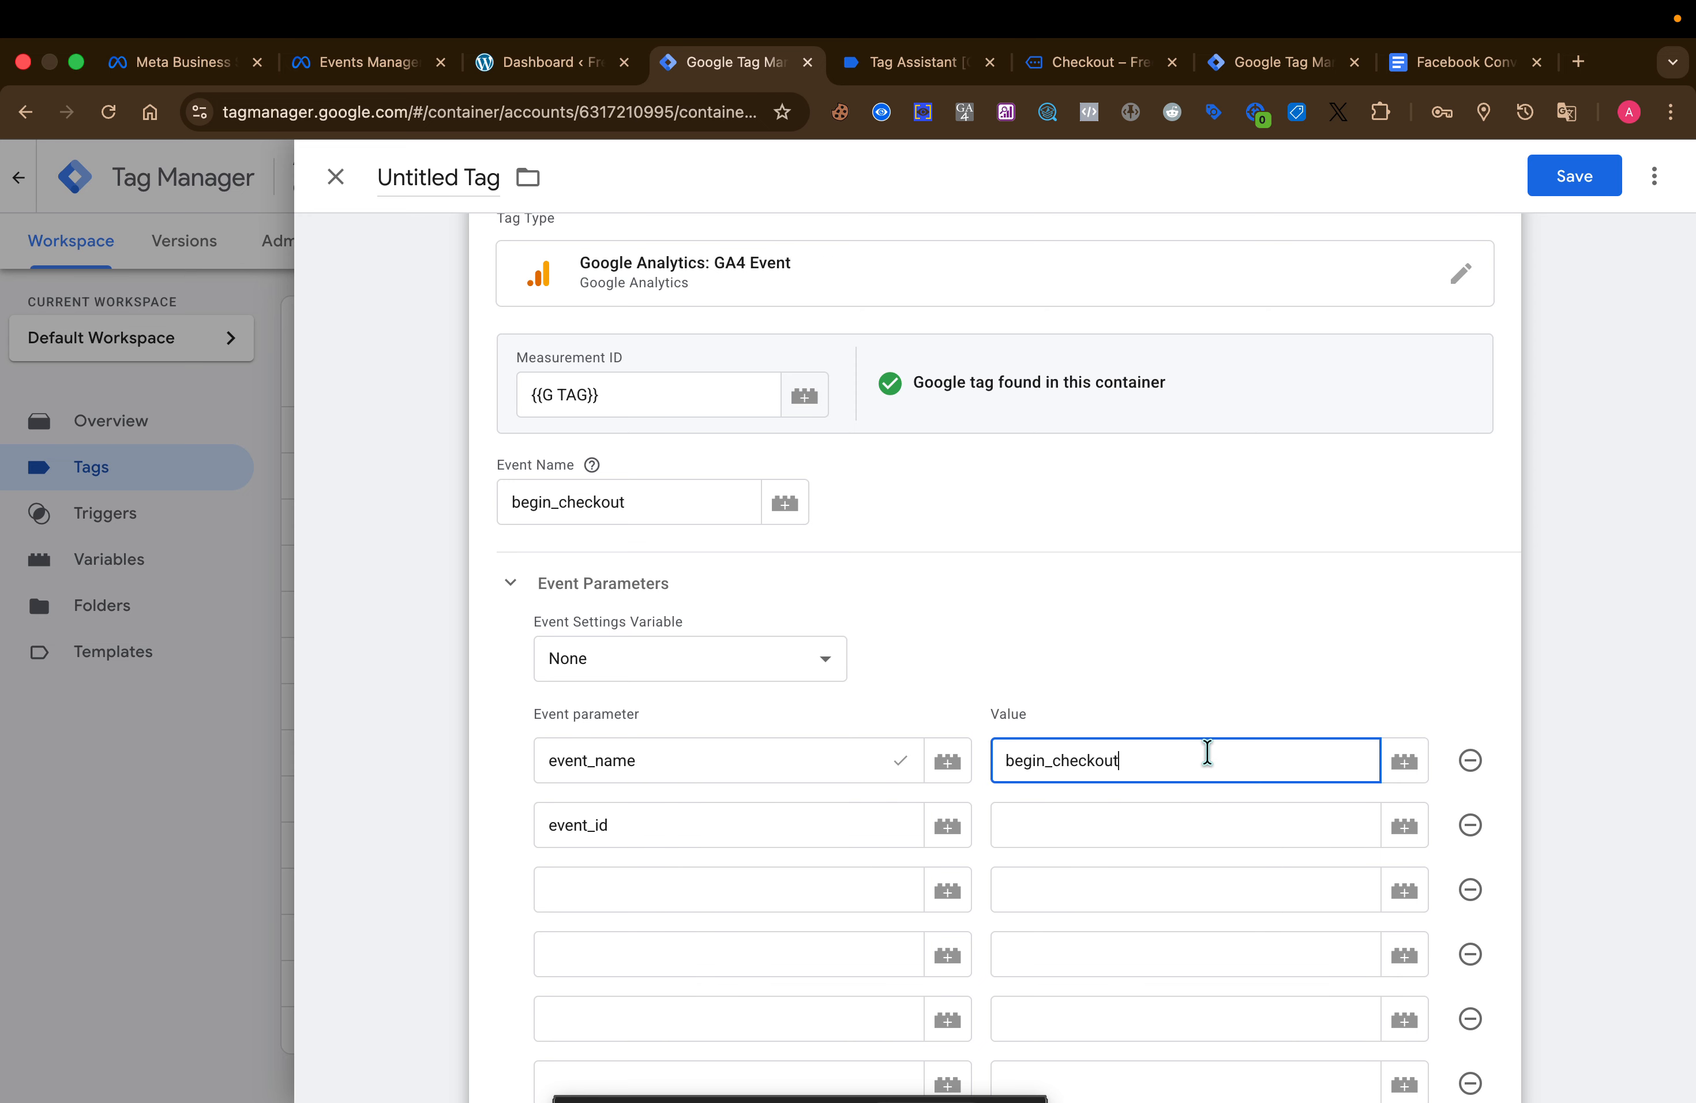
click(1126, 813)
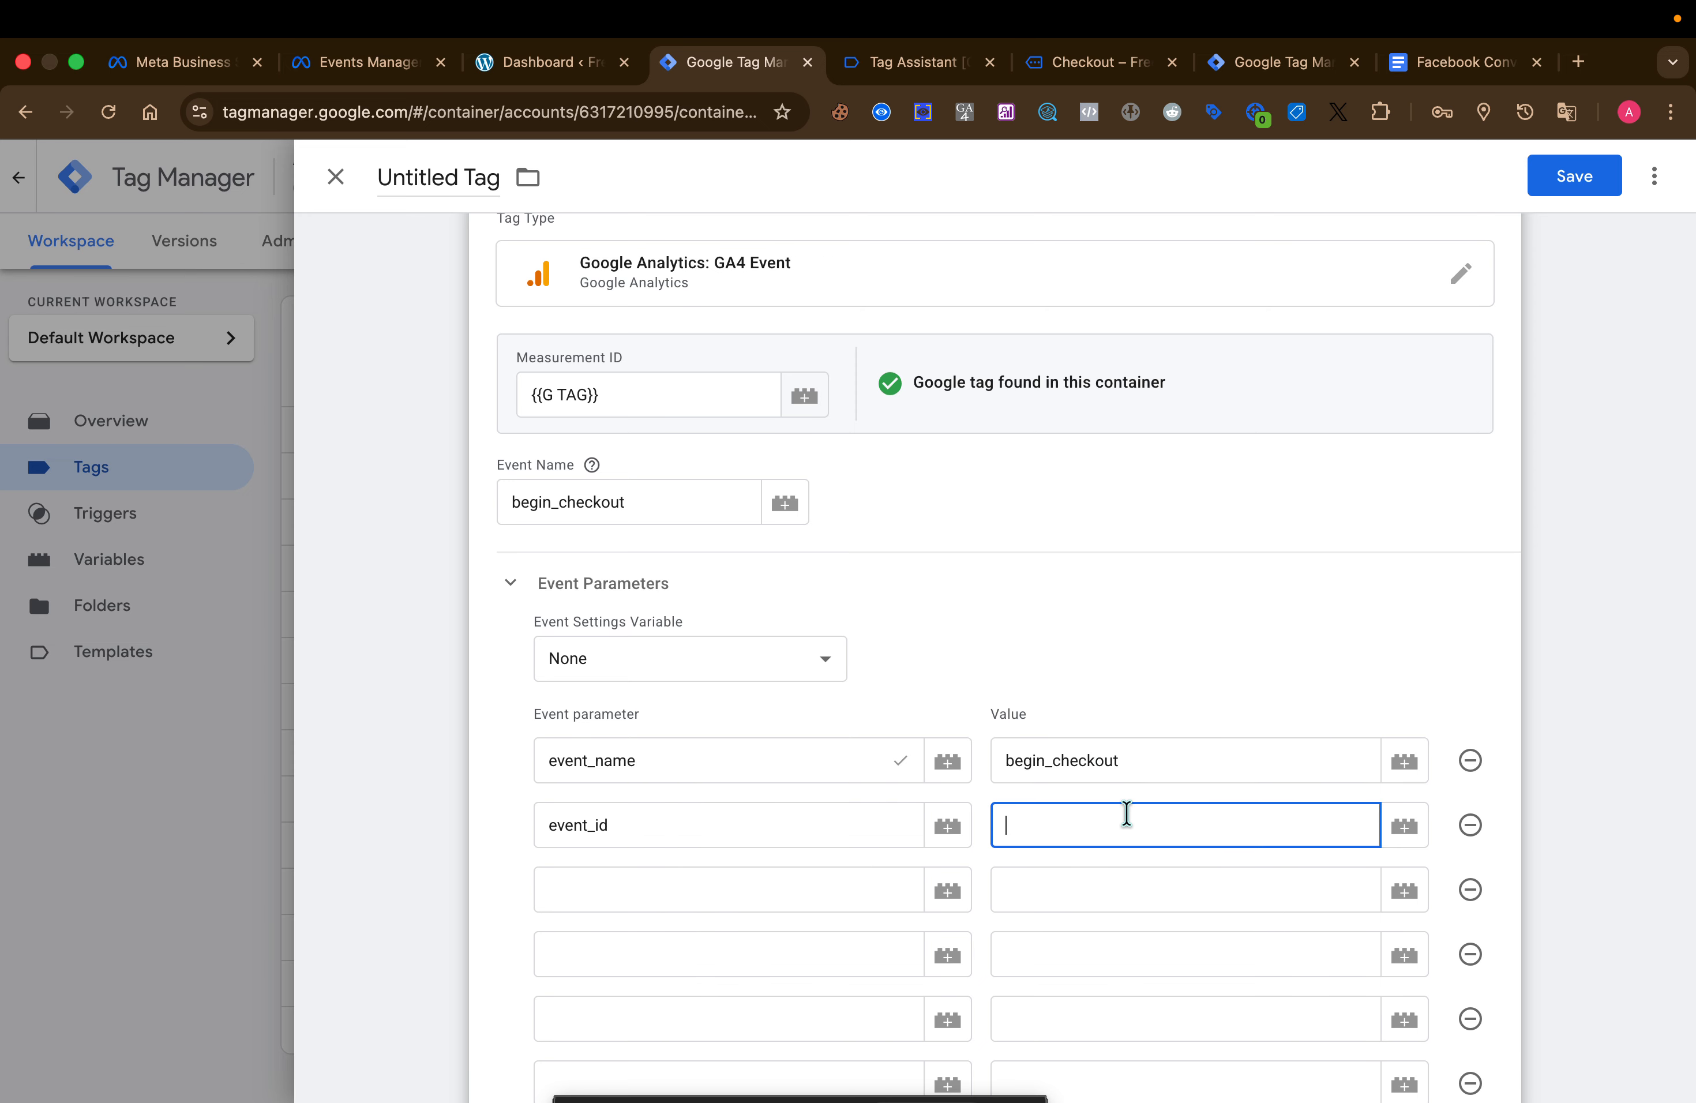
click(1404, 825)
scroll(626, 852, down, 2)
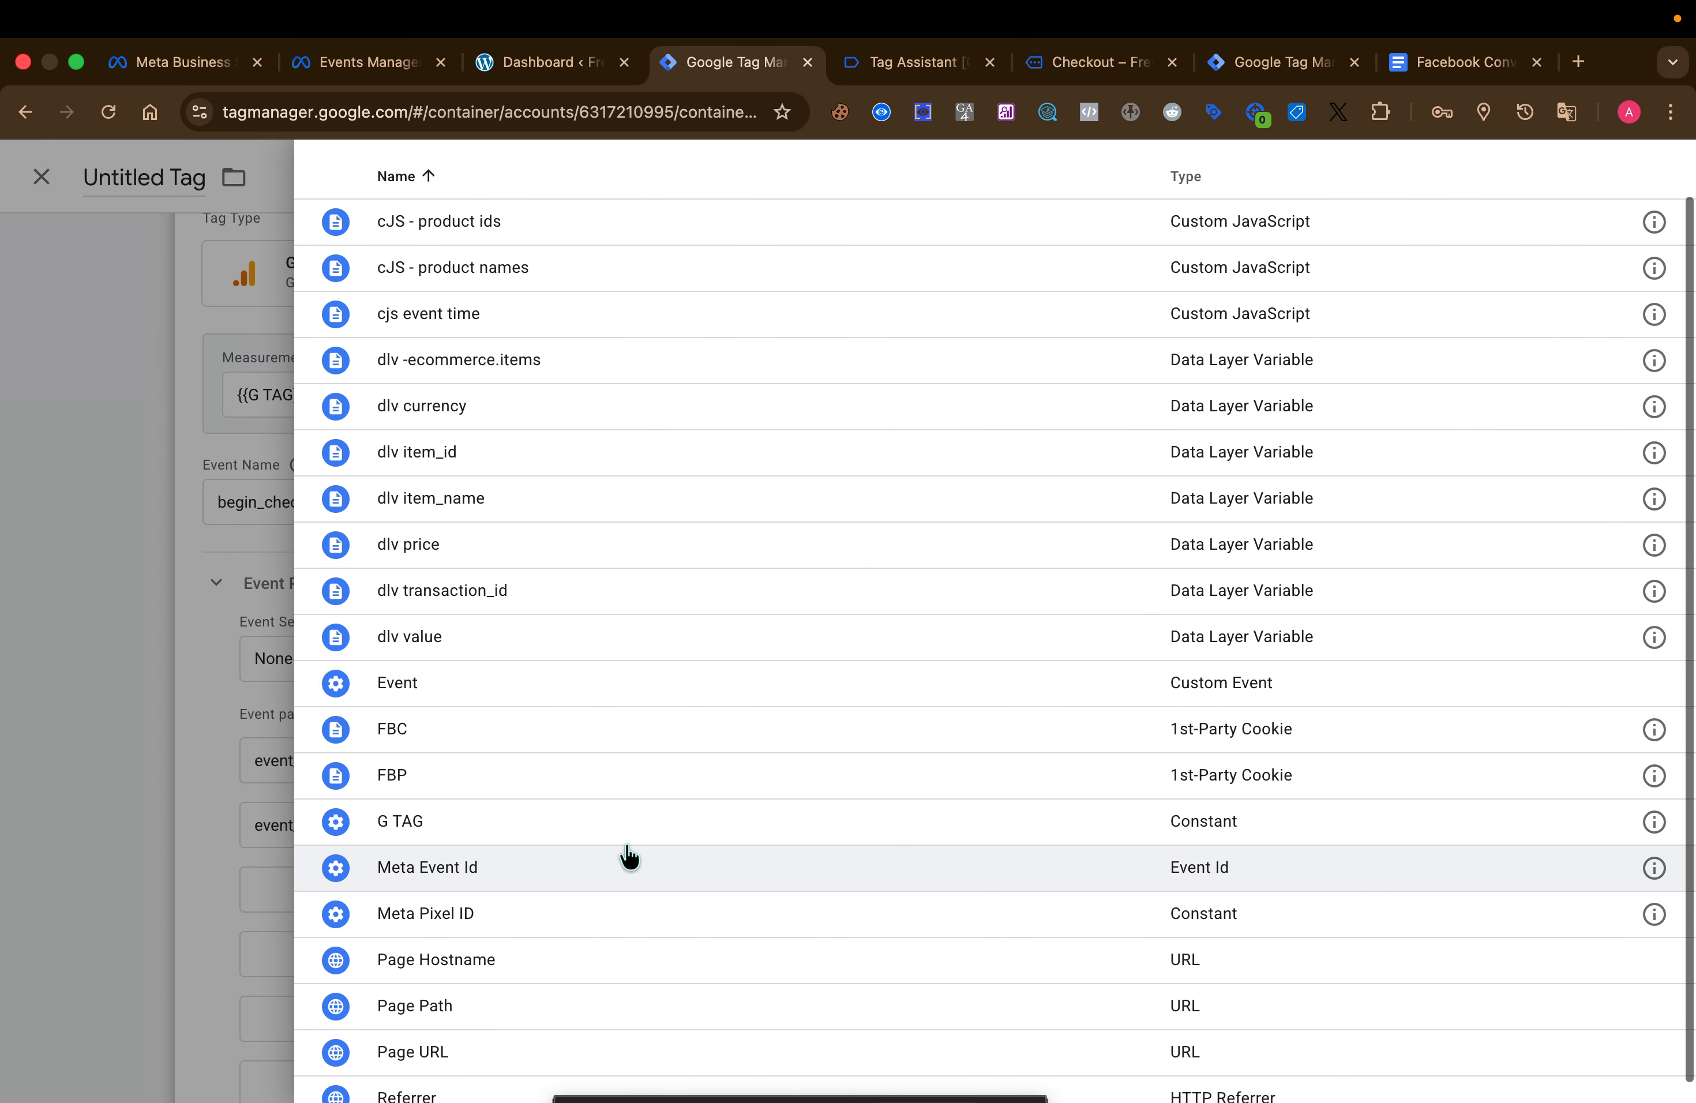
click(541, 870)
- Name the third and fourth event parameters x-fb-ck-fbp and x-fb-ck-fbc, using the begin_checkout list in the Google Docs tracking document
click(622, 873)
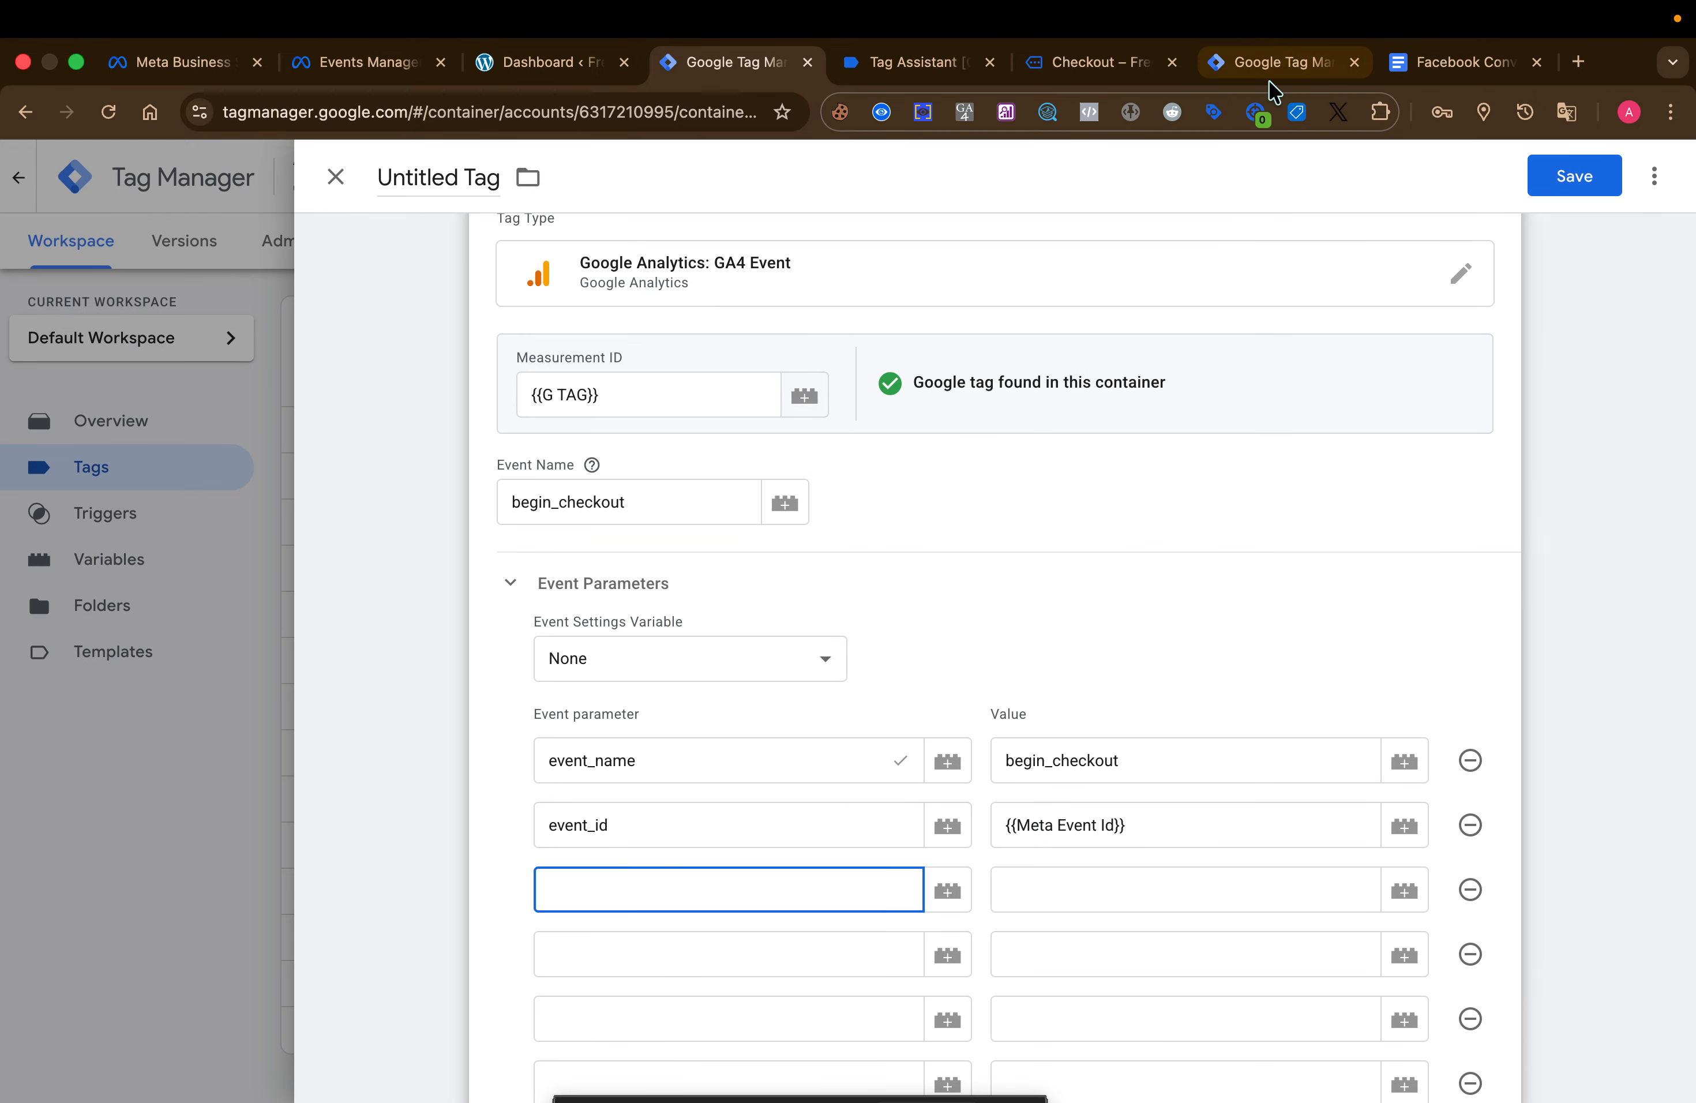
click(1425, 62)
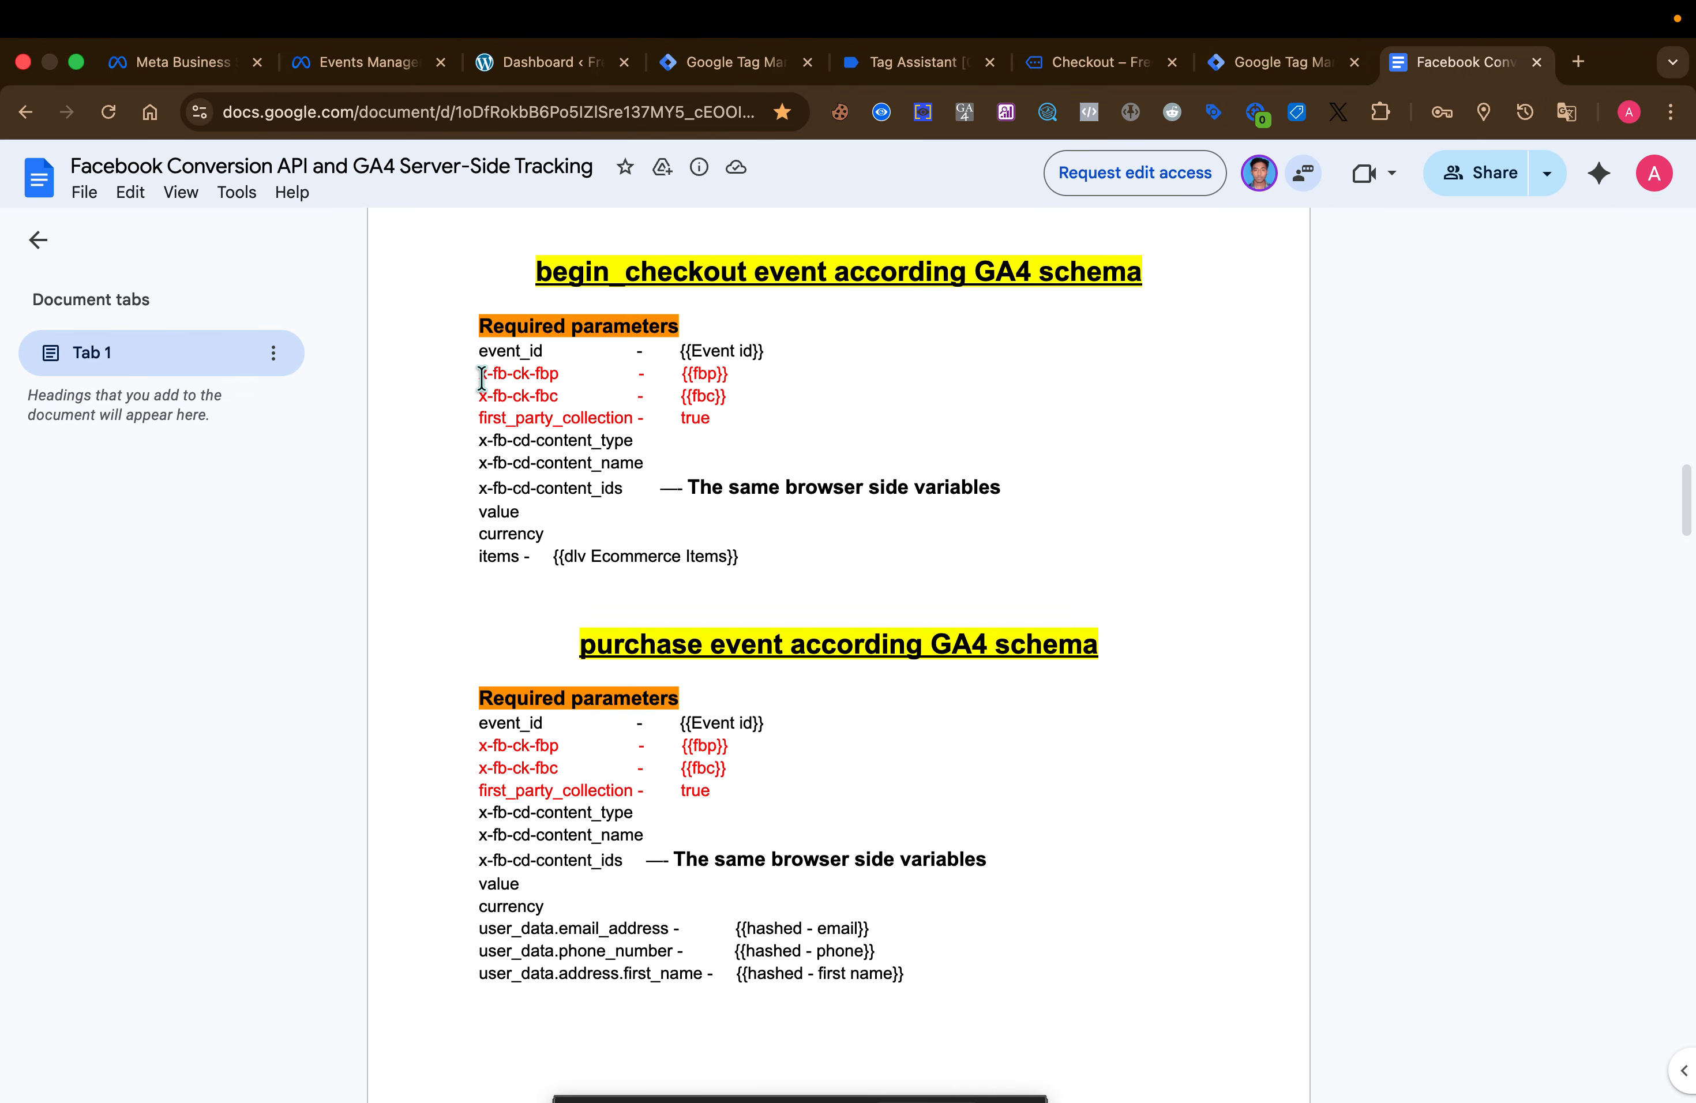
drag(480, 374, 555, 376)
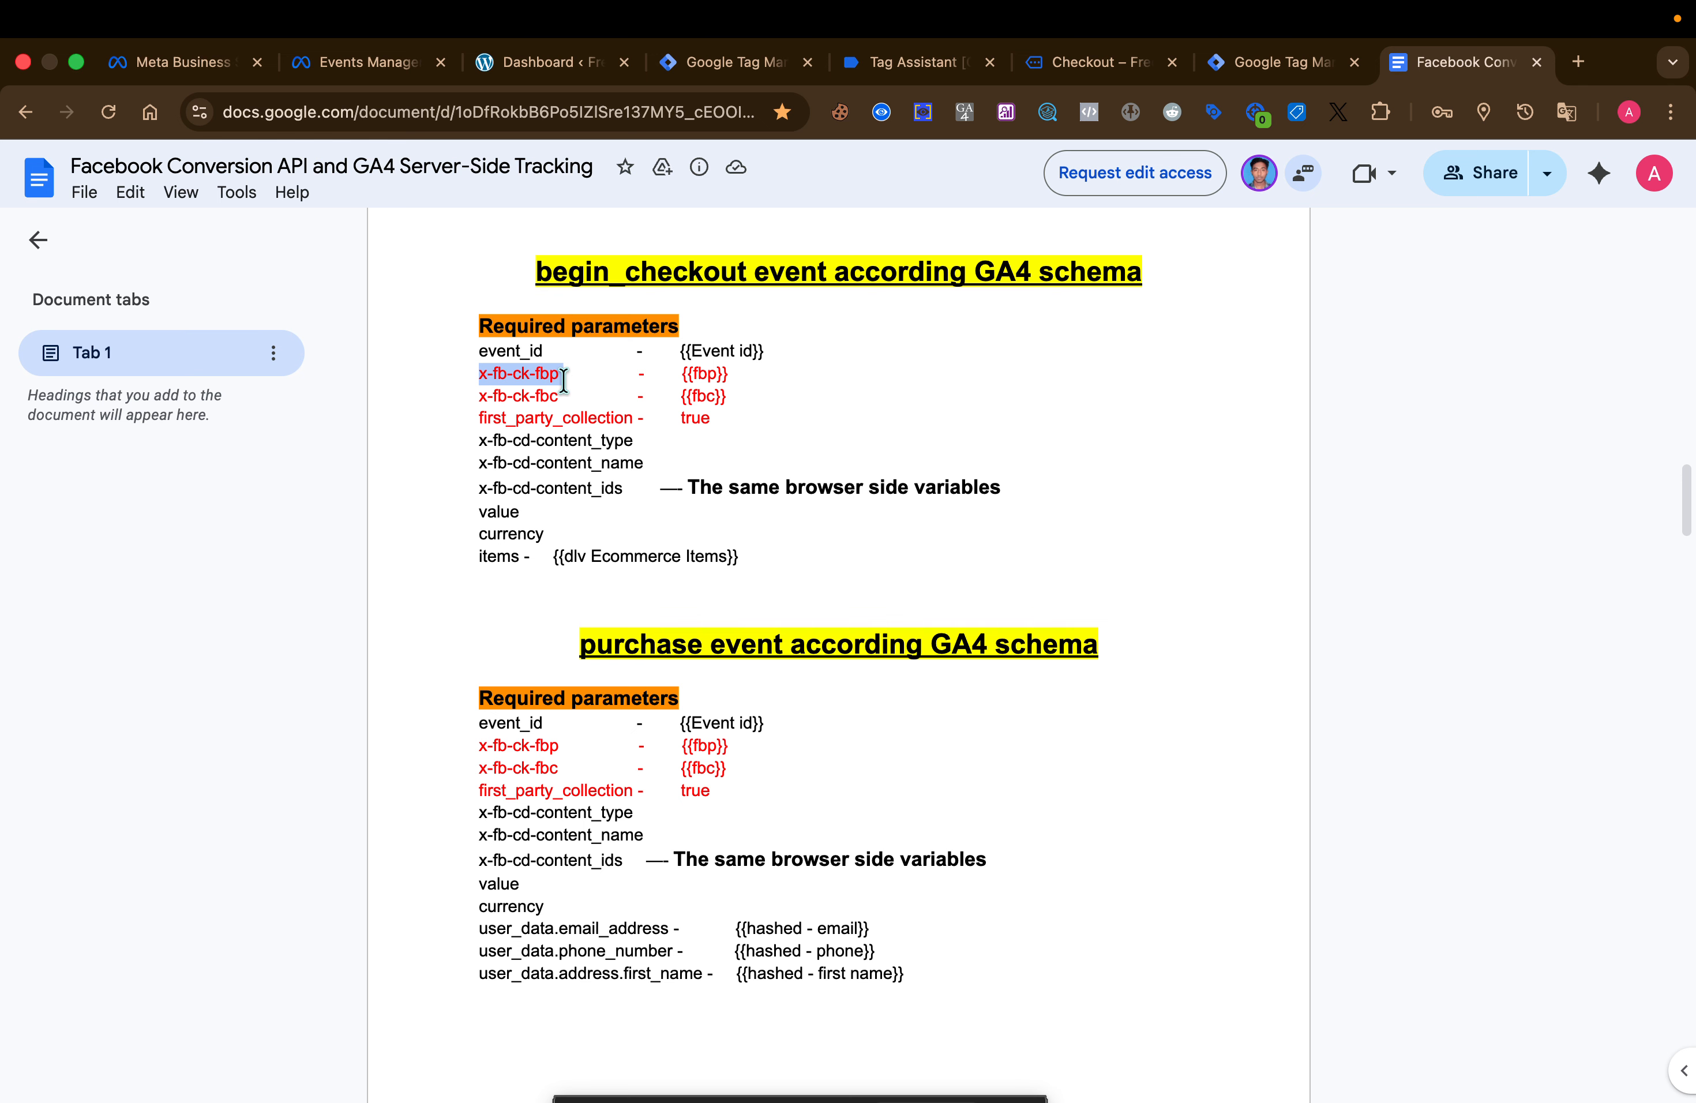
click(670, 65)
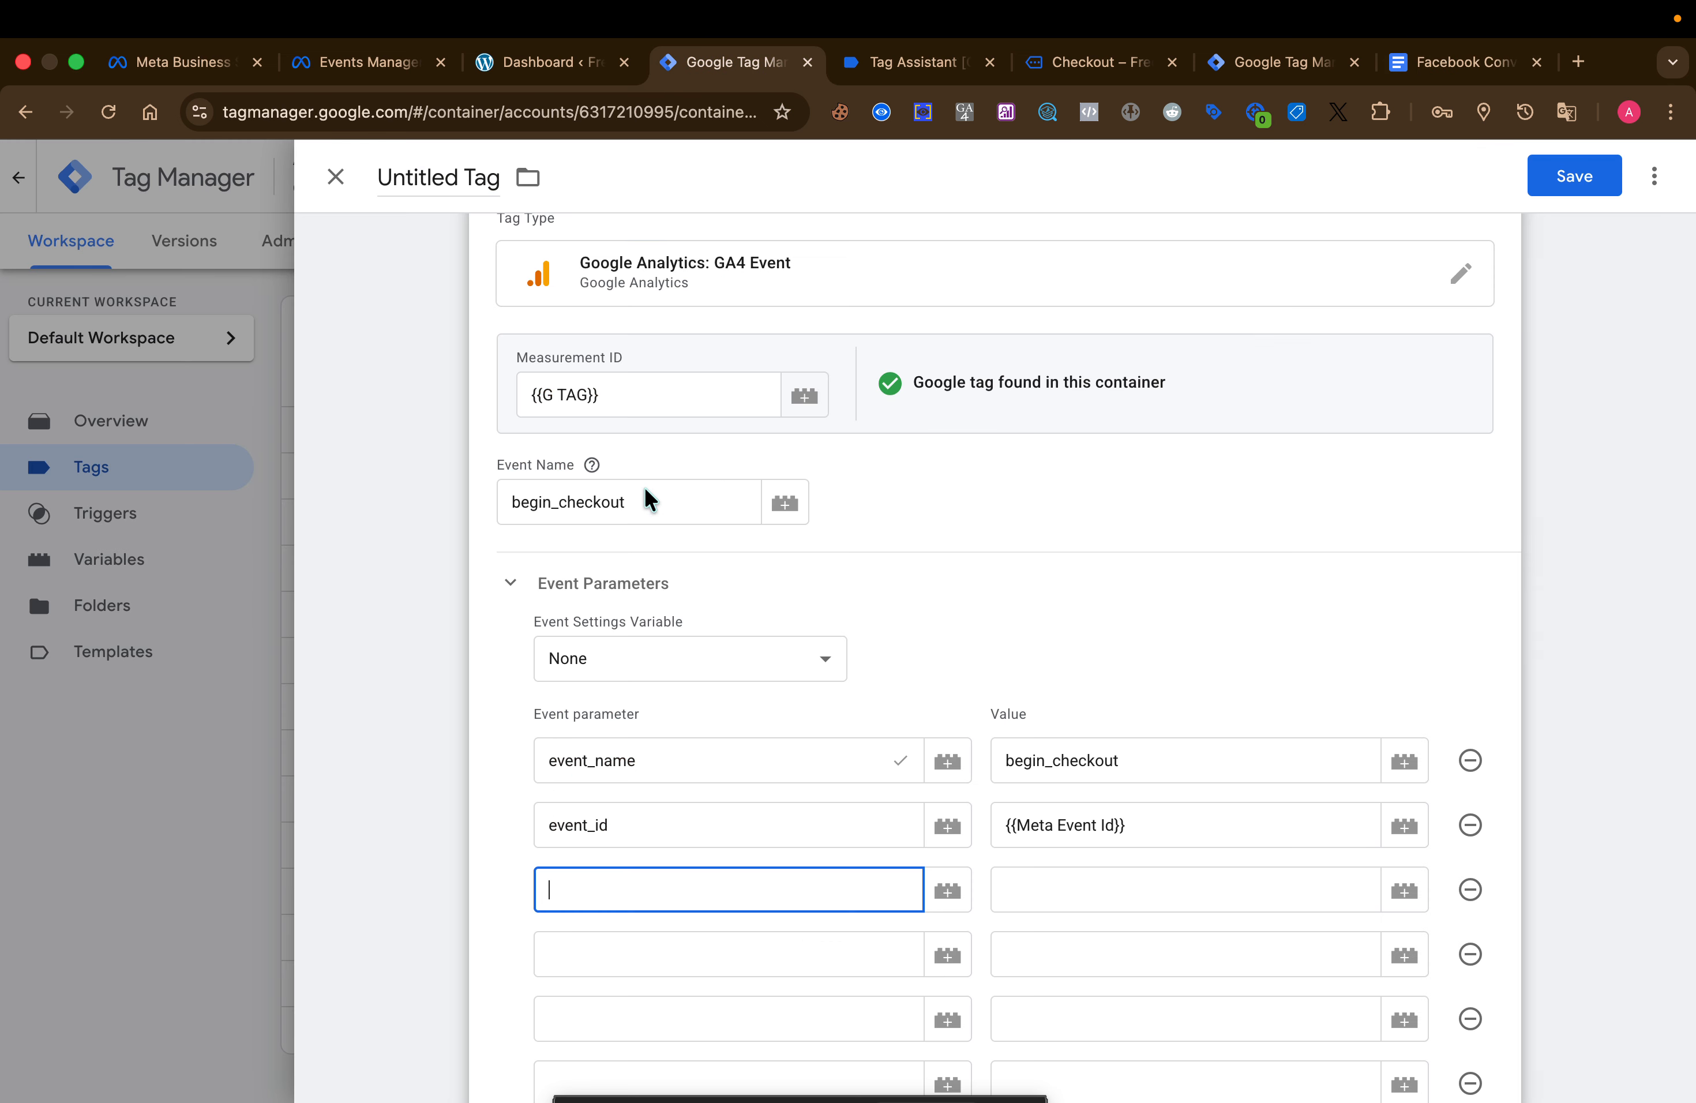
text(x-fb-ck-fbp)
click(670, 939)
text(x-fb-ck-fbp)
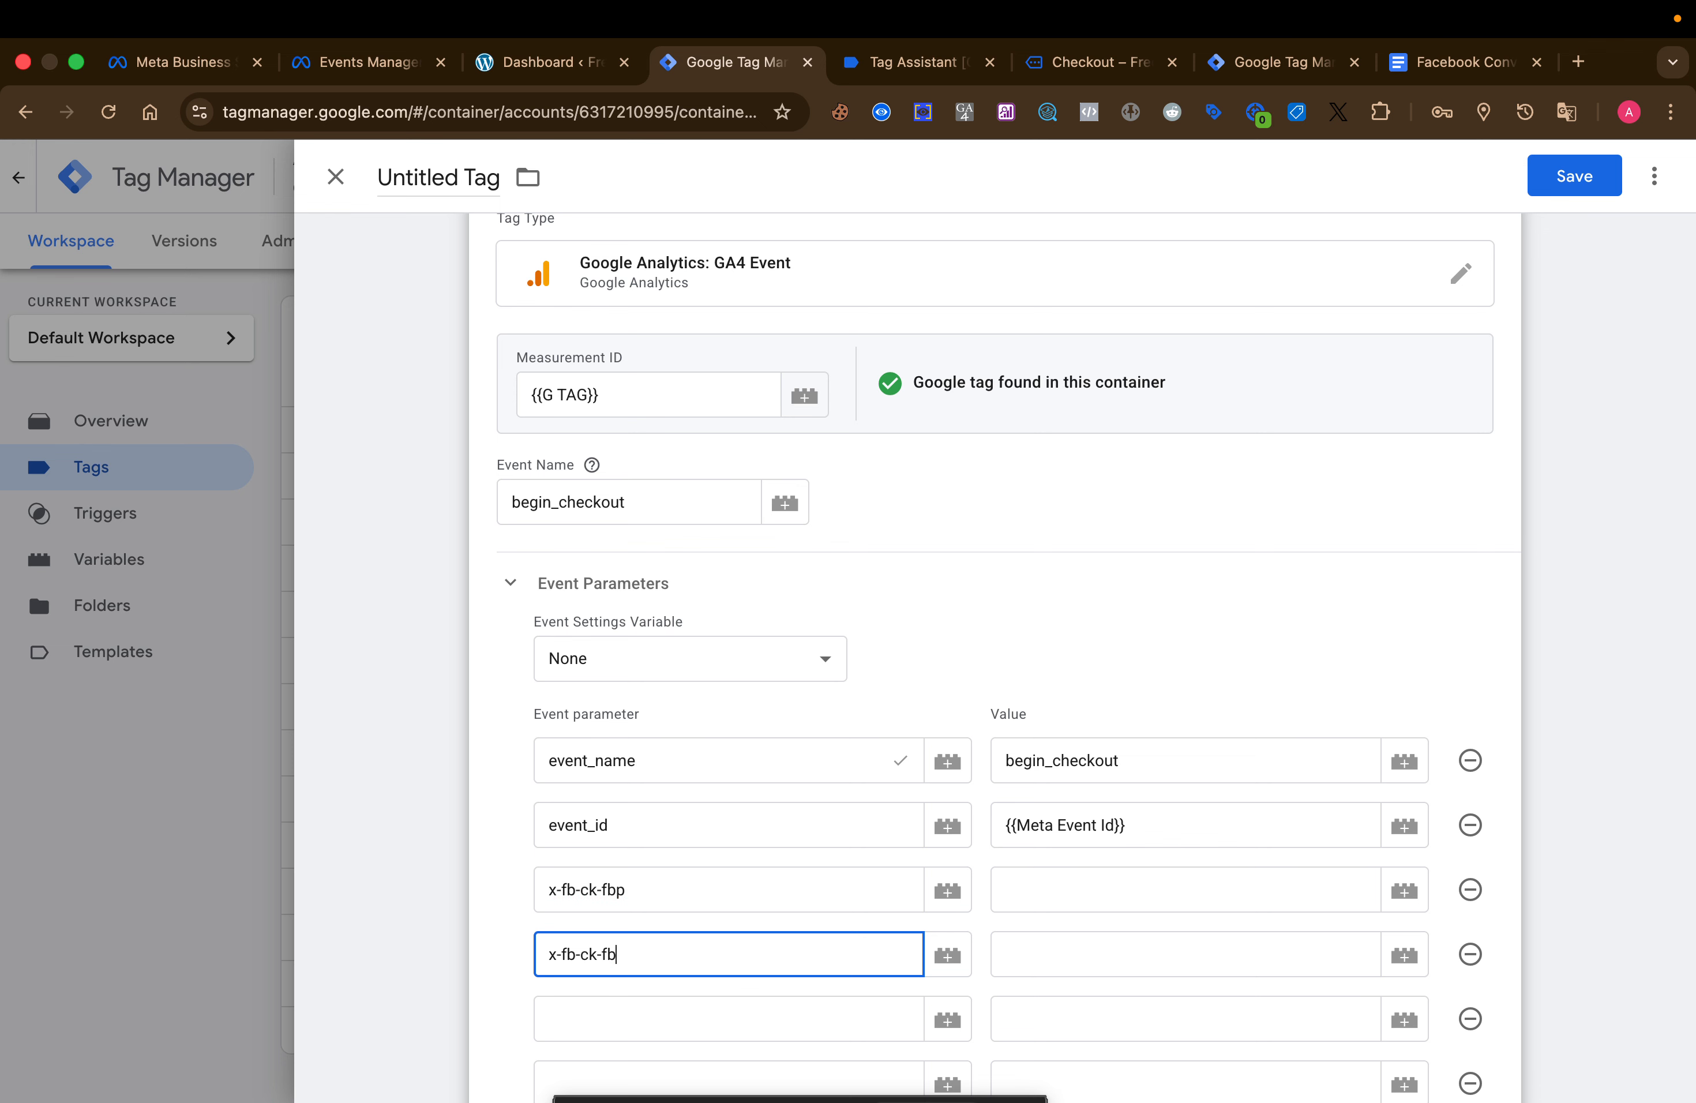
- Copy first_party_collection from the tracking document's begin_checkout list and use it as the fifth event parameter's name
click(671, 1031)
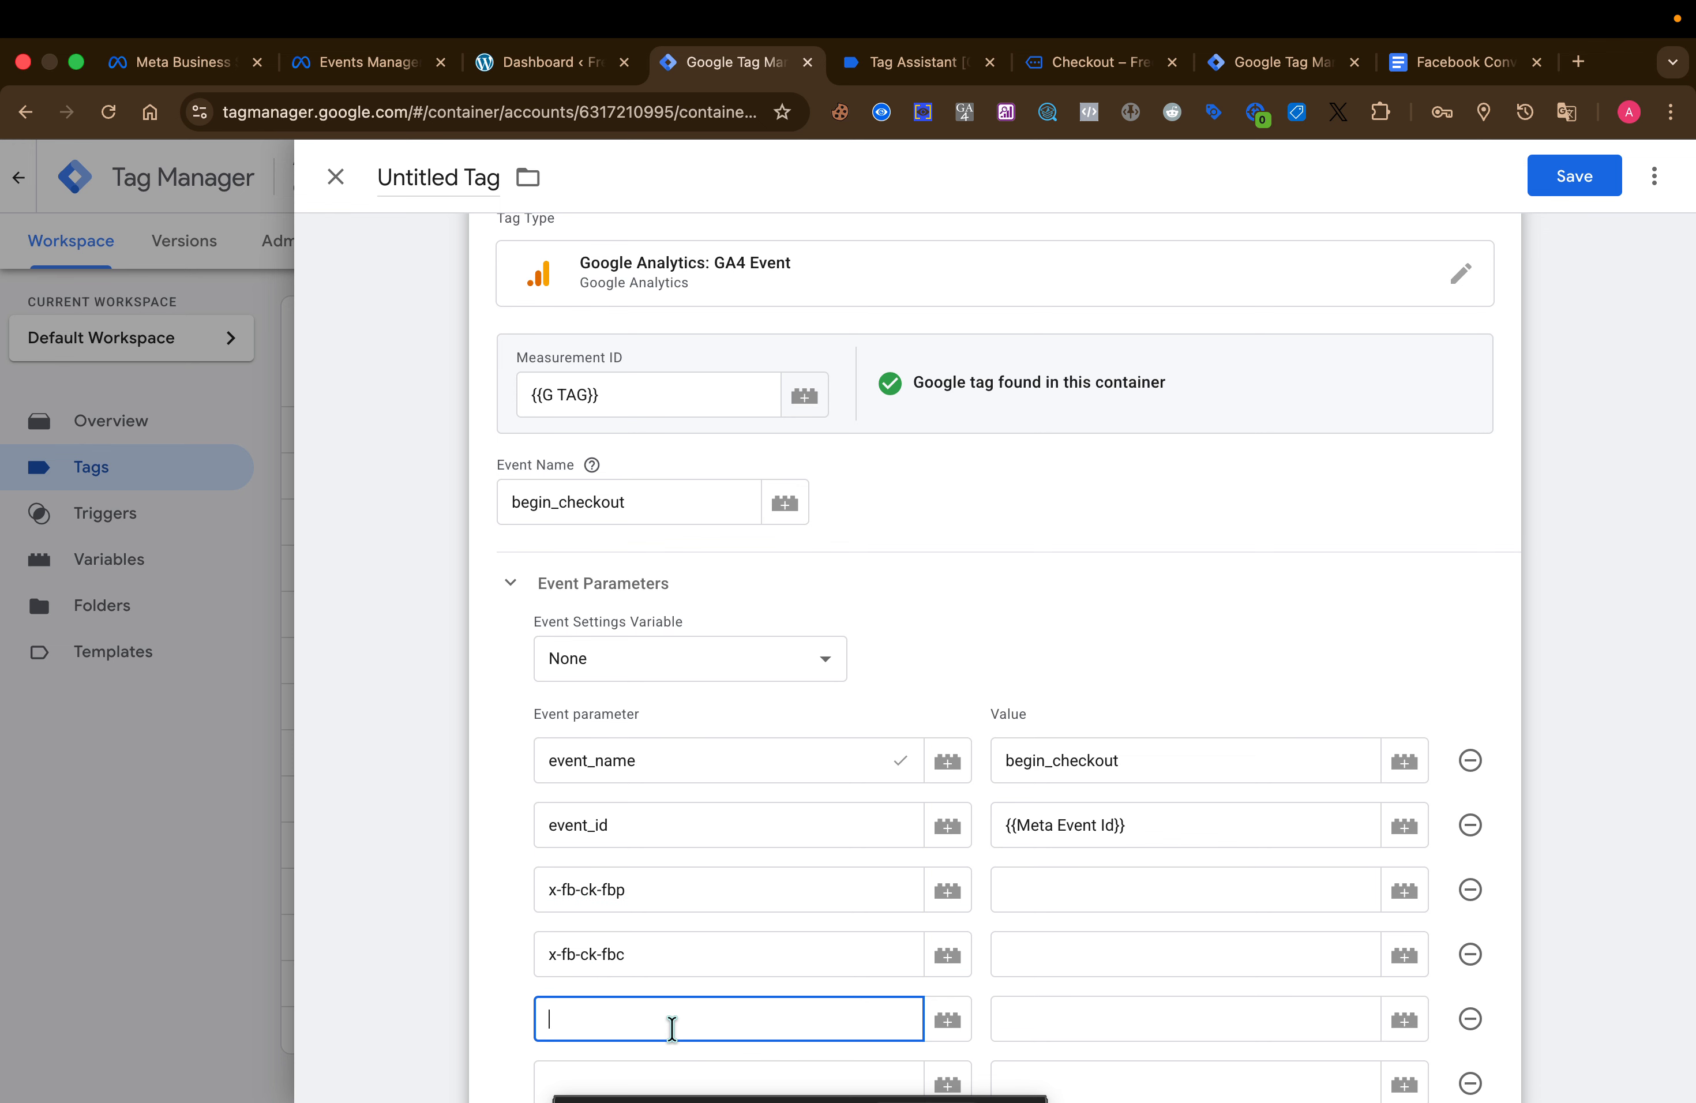
click(1413, 75)
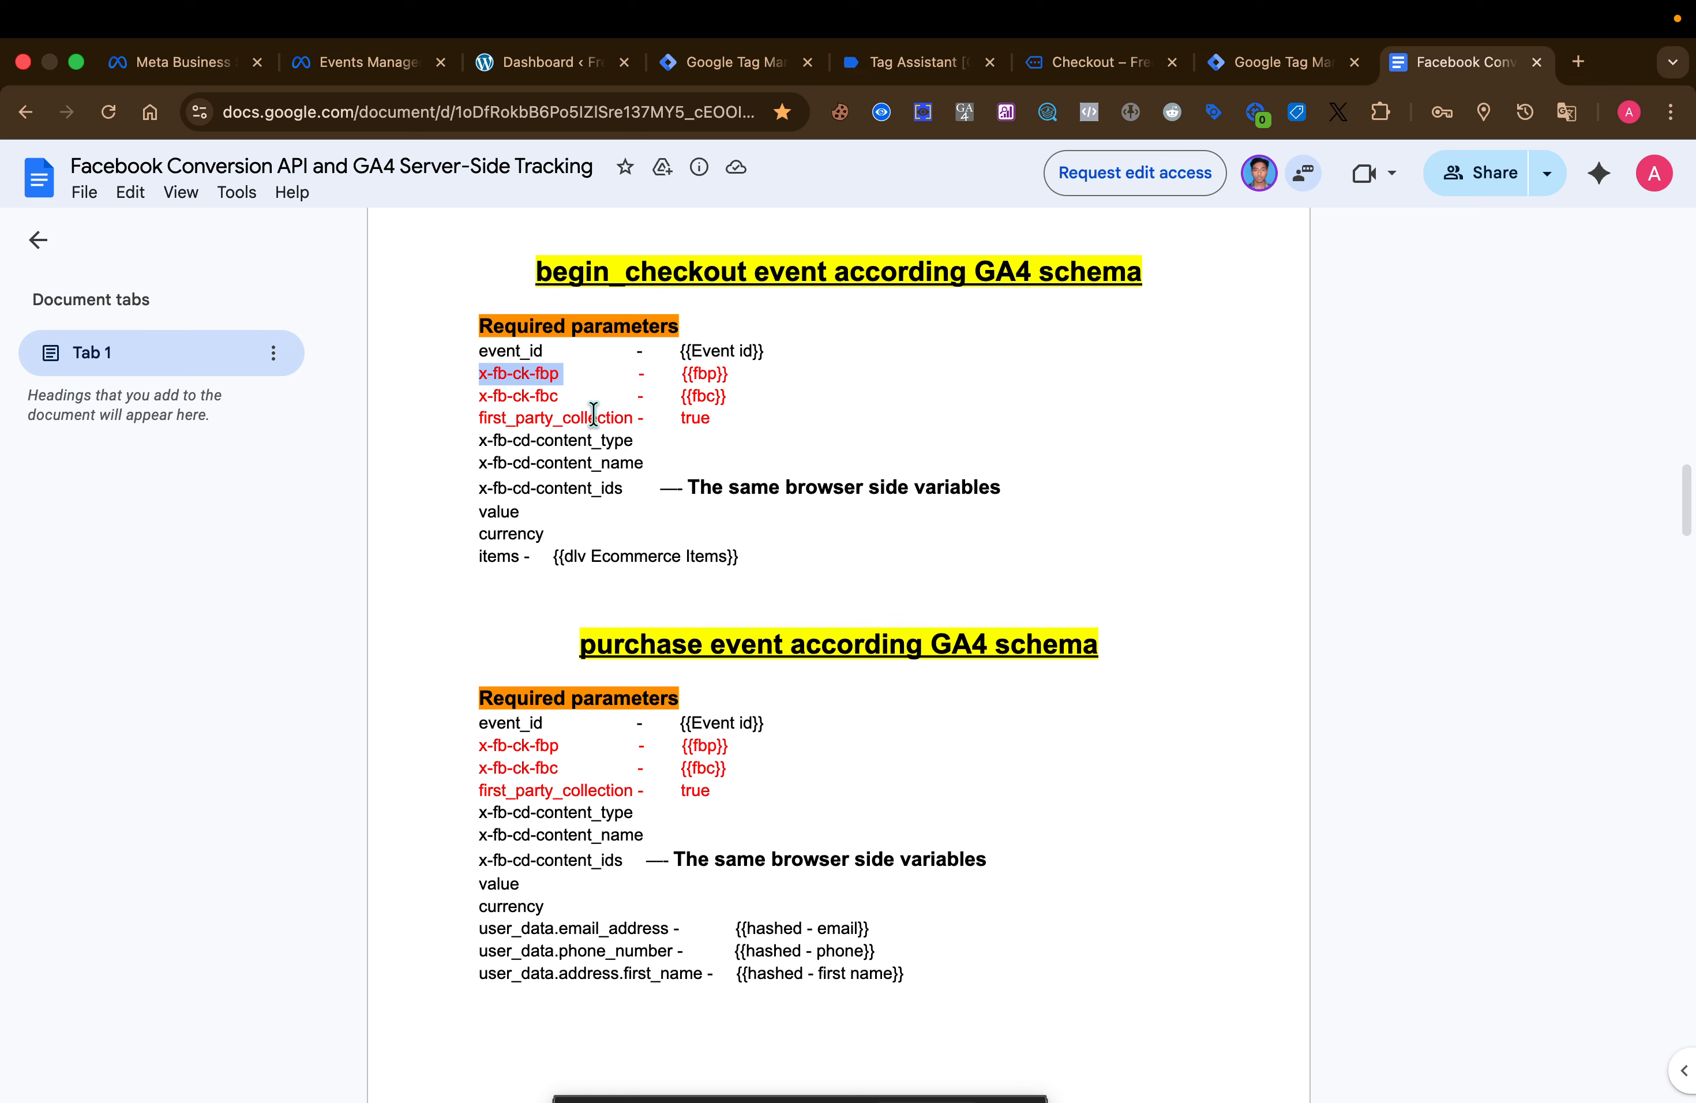
double_click(573, 420)
key(super+c)
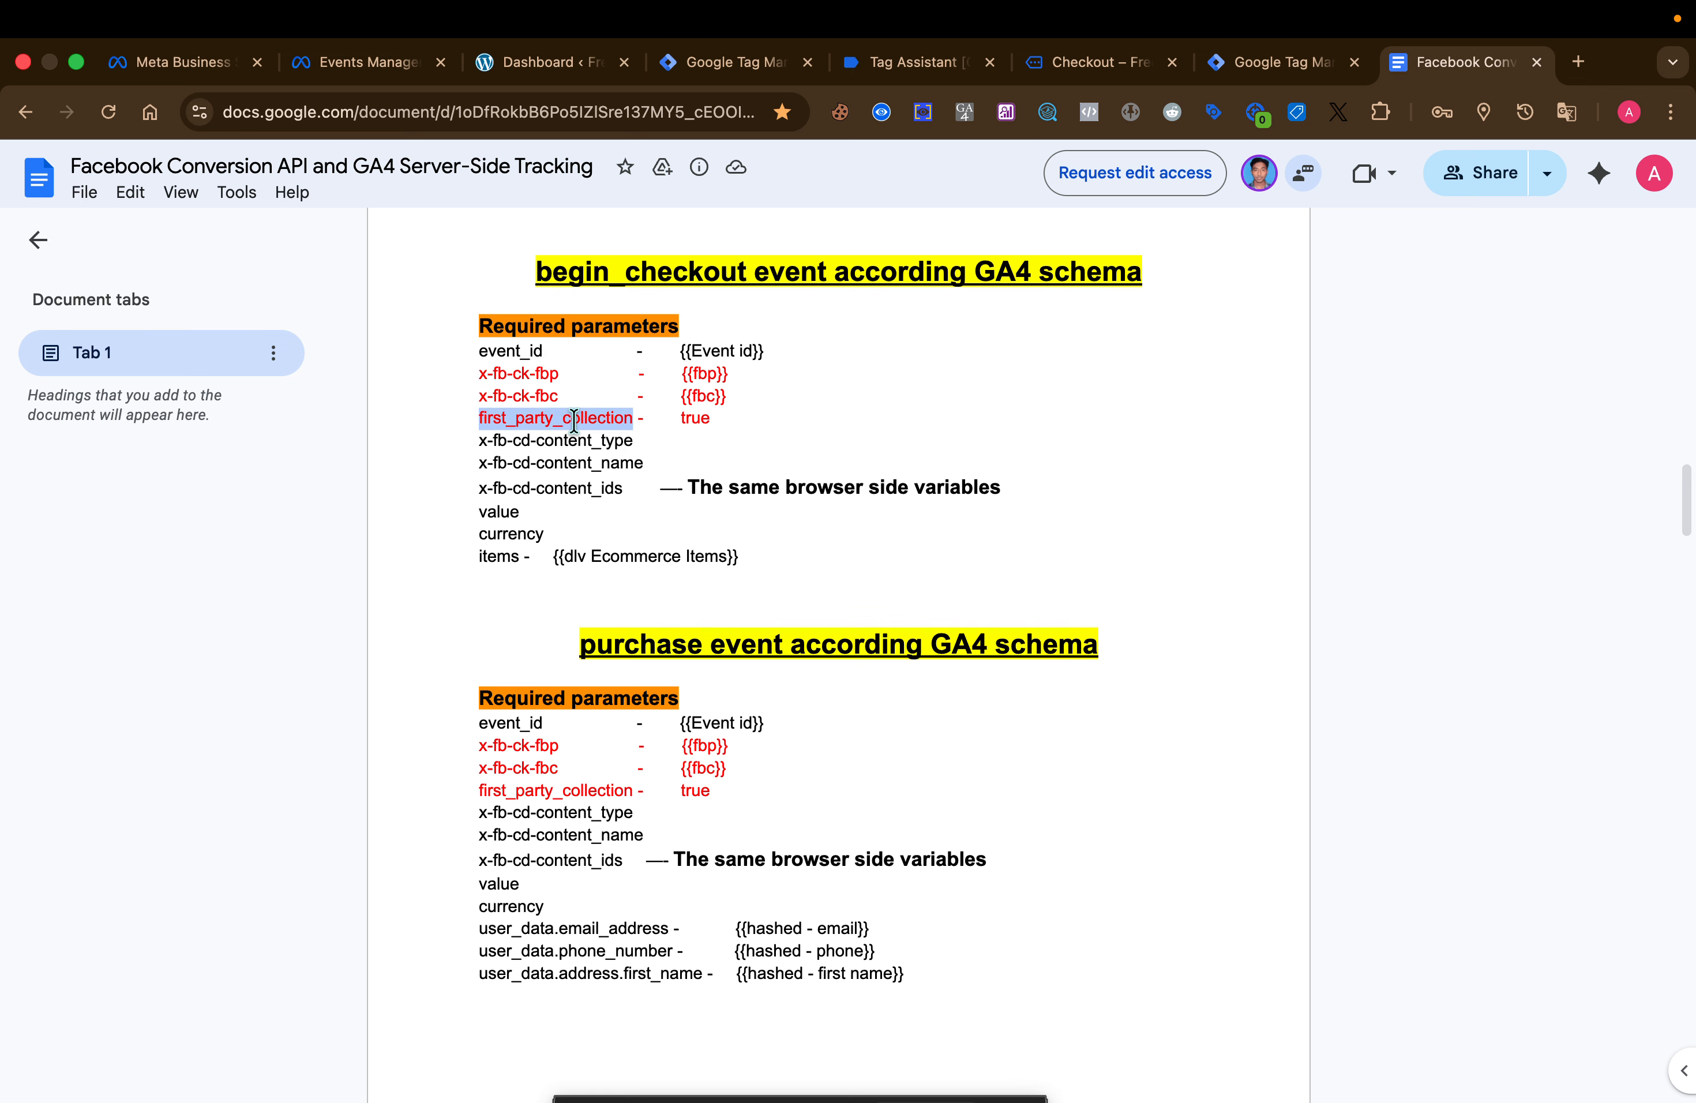
click(723, 65)
key(super+v)
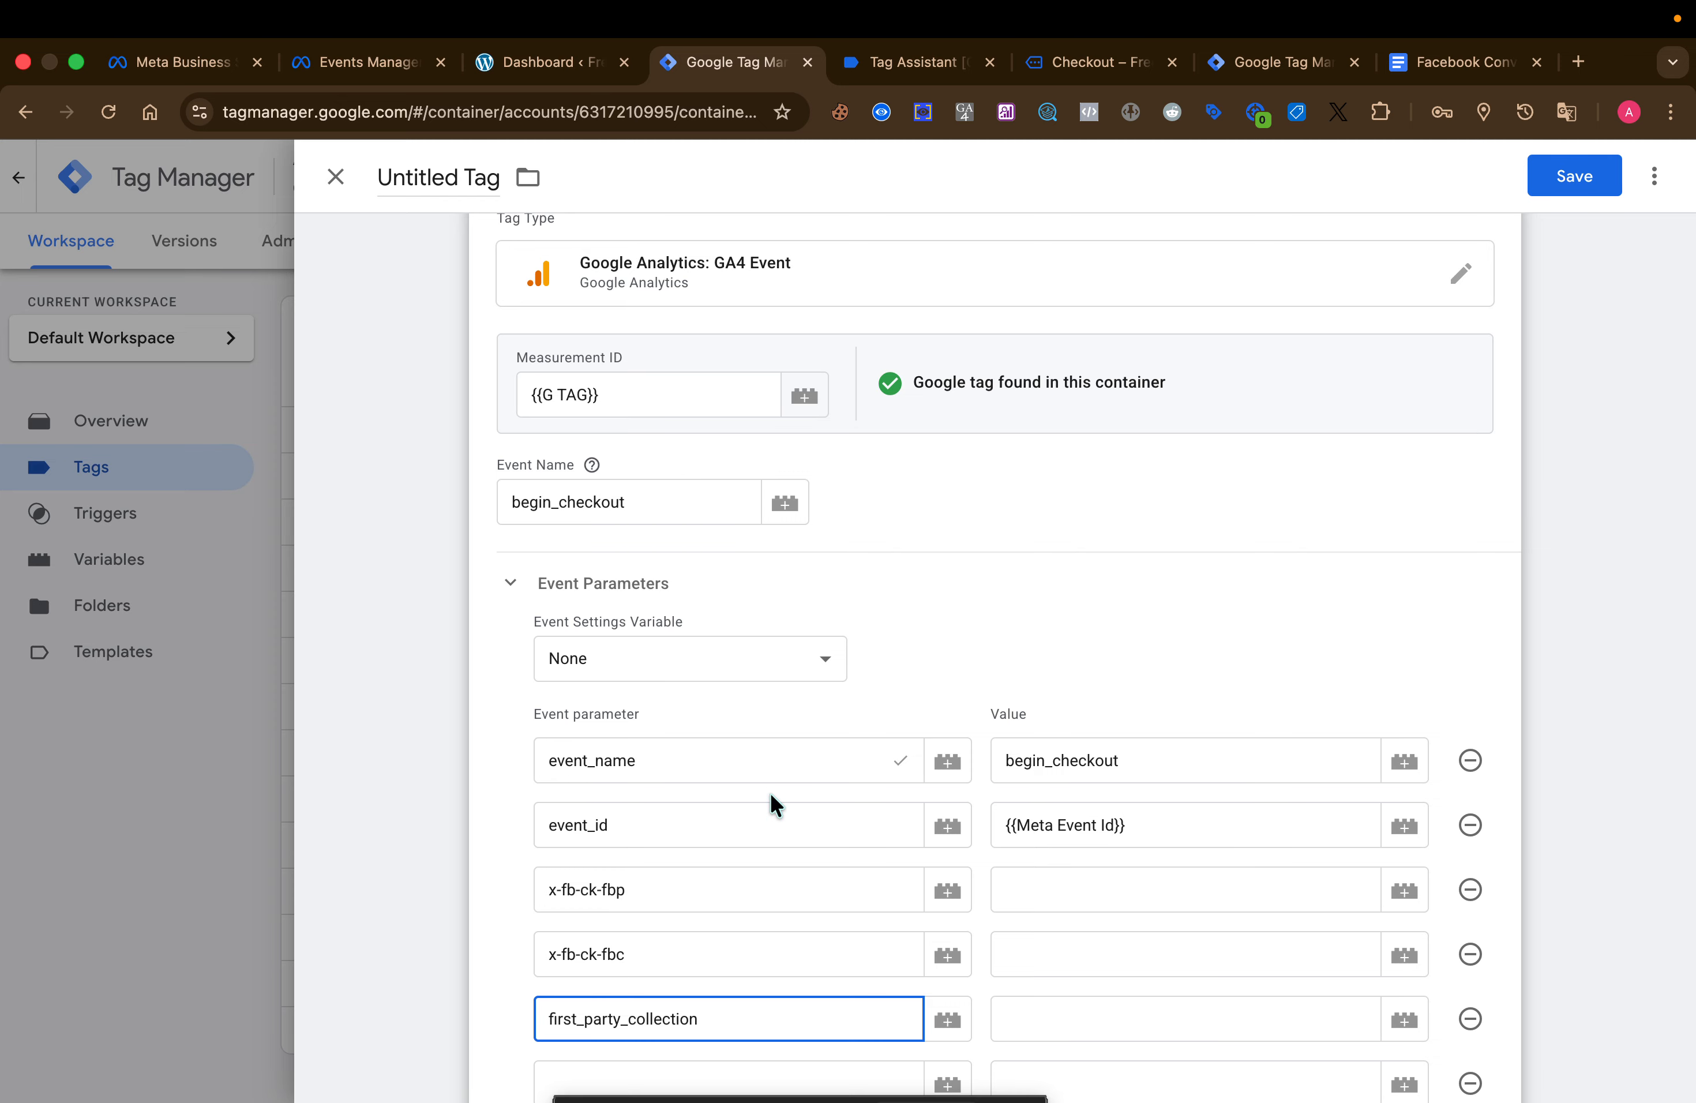
- Copy x-fb-cd-content_type from the tracking document and use it as the sixth event parameter's name
scroll(771, 798, down, 5)
click(735, 637)
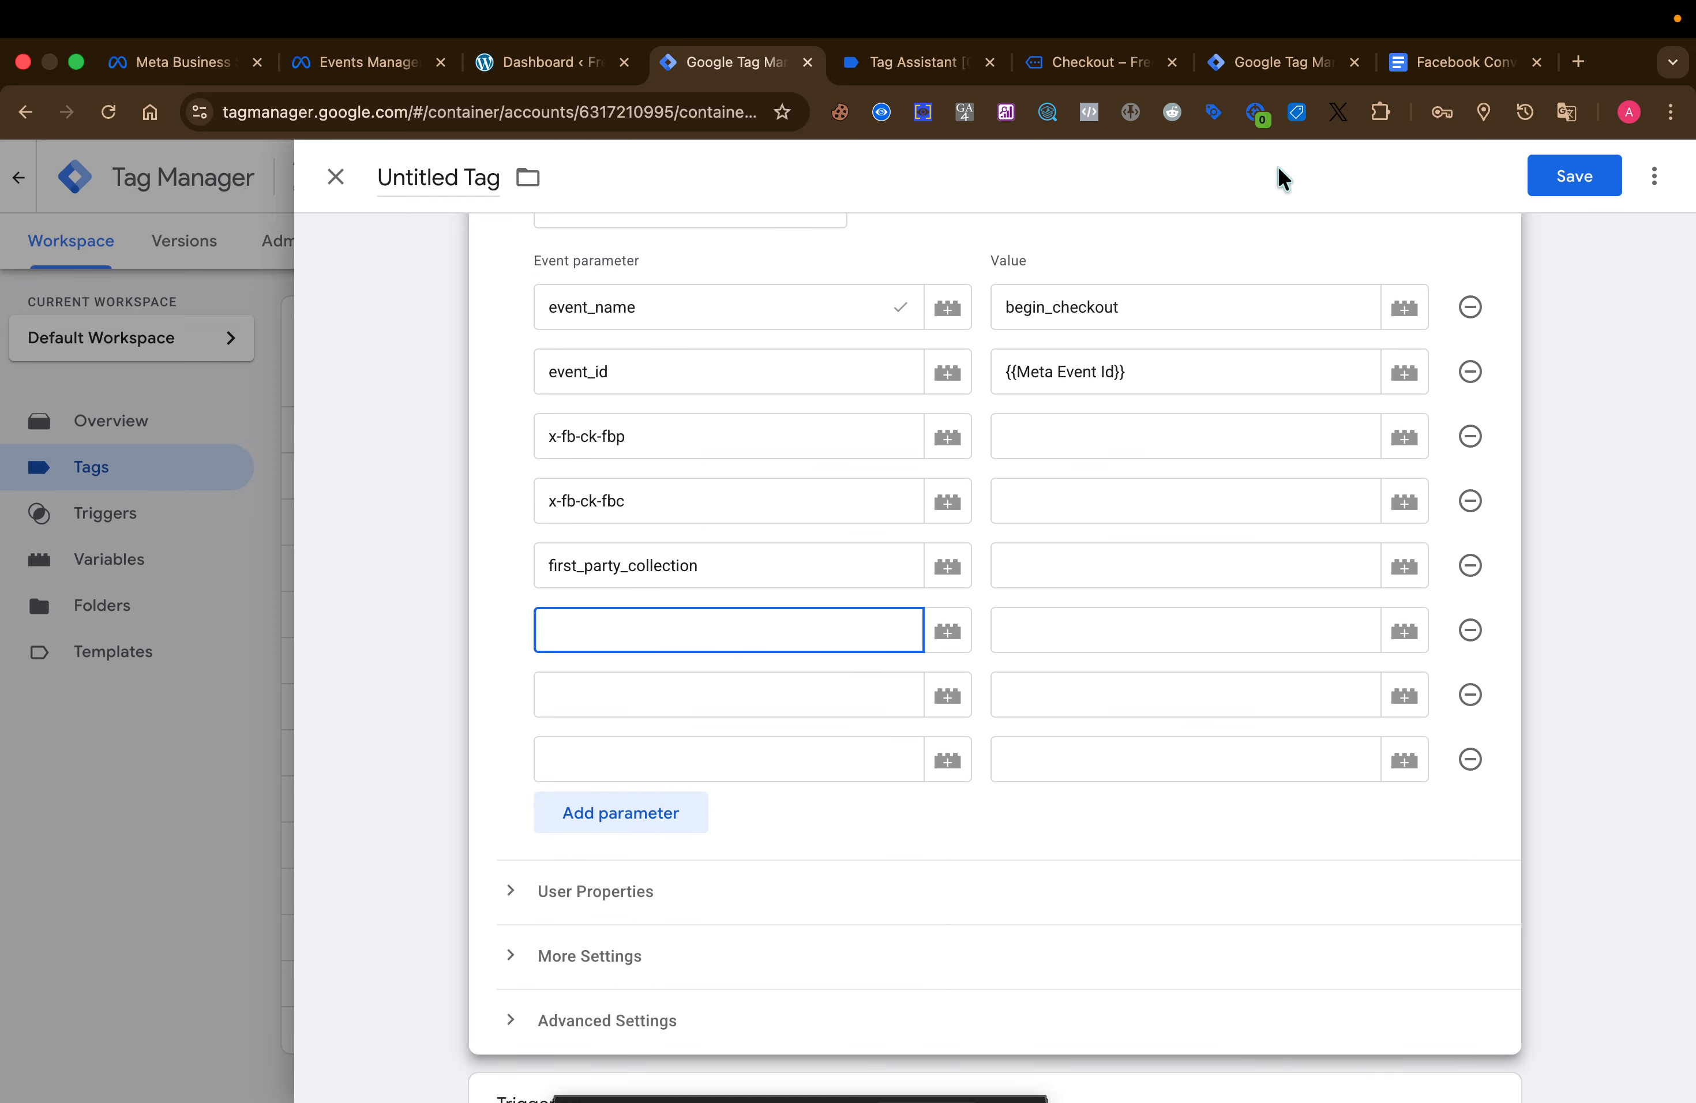
click(1411, 68)
double_click(605, 434)
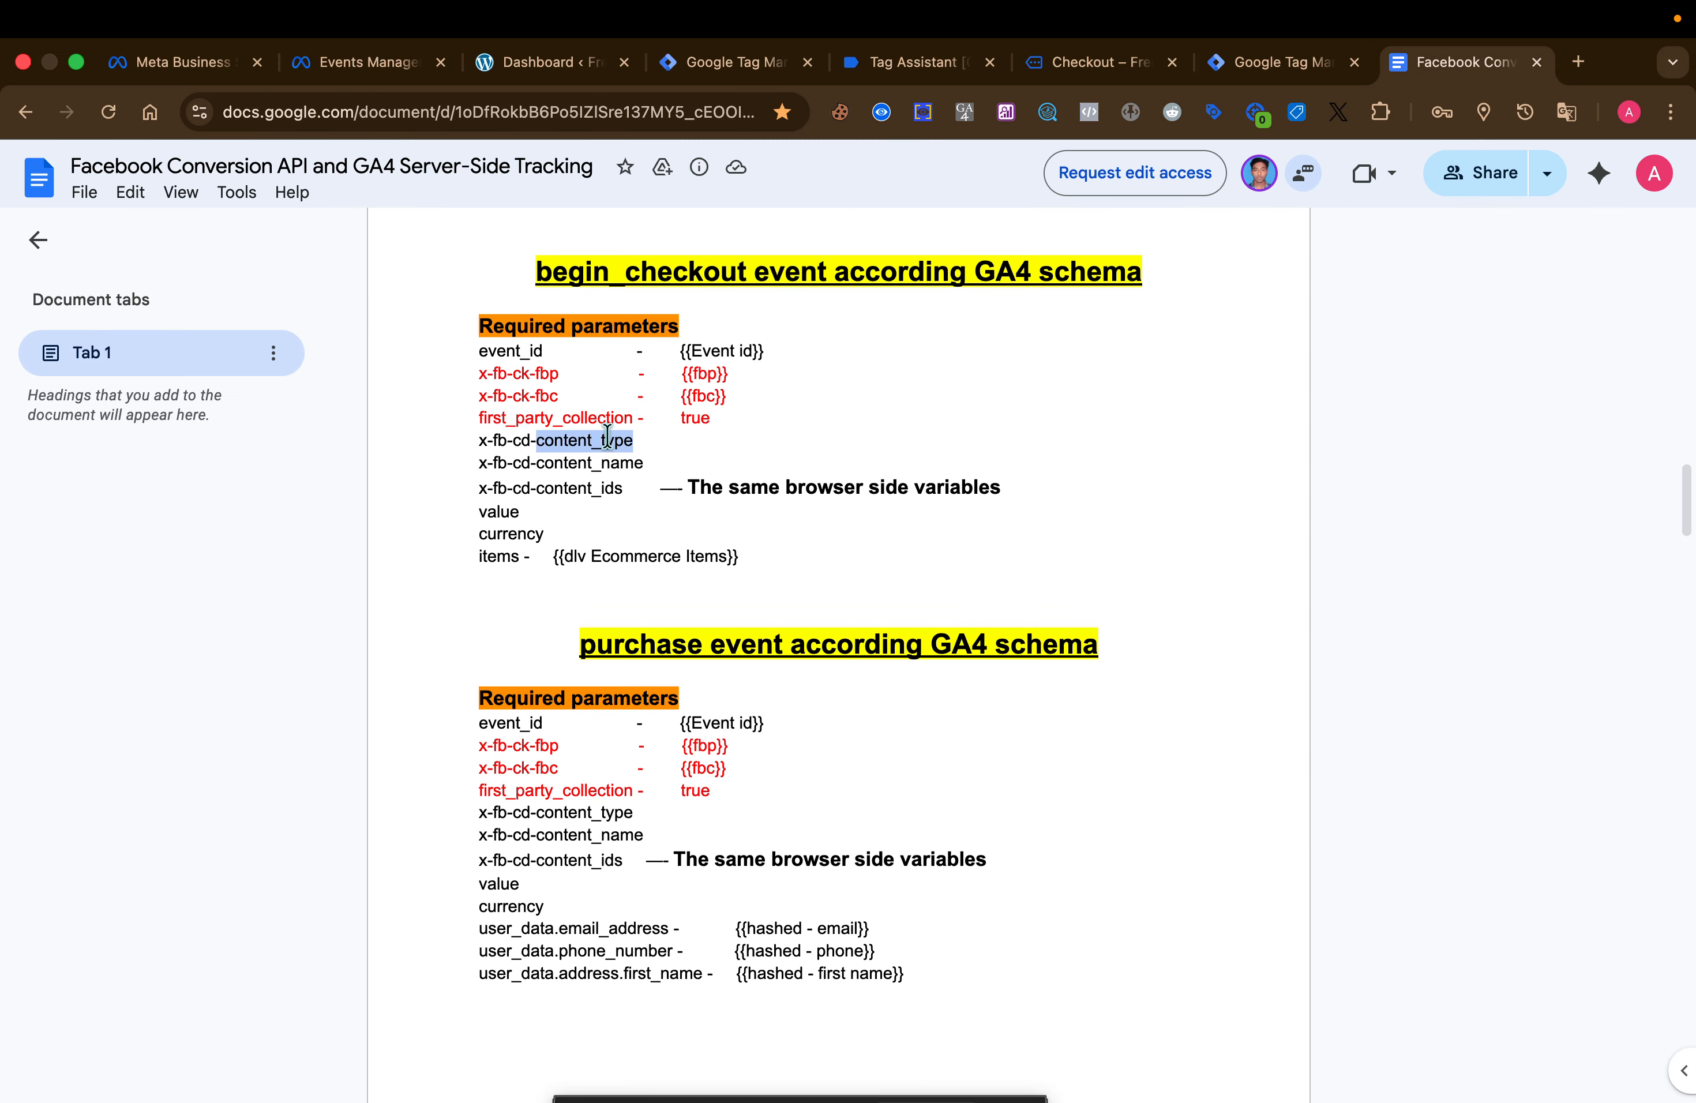
triple_click(607, 435)
key(super+c)
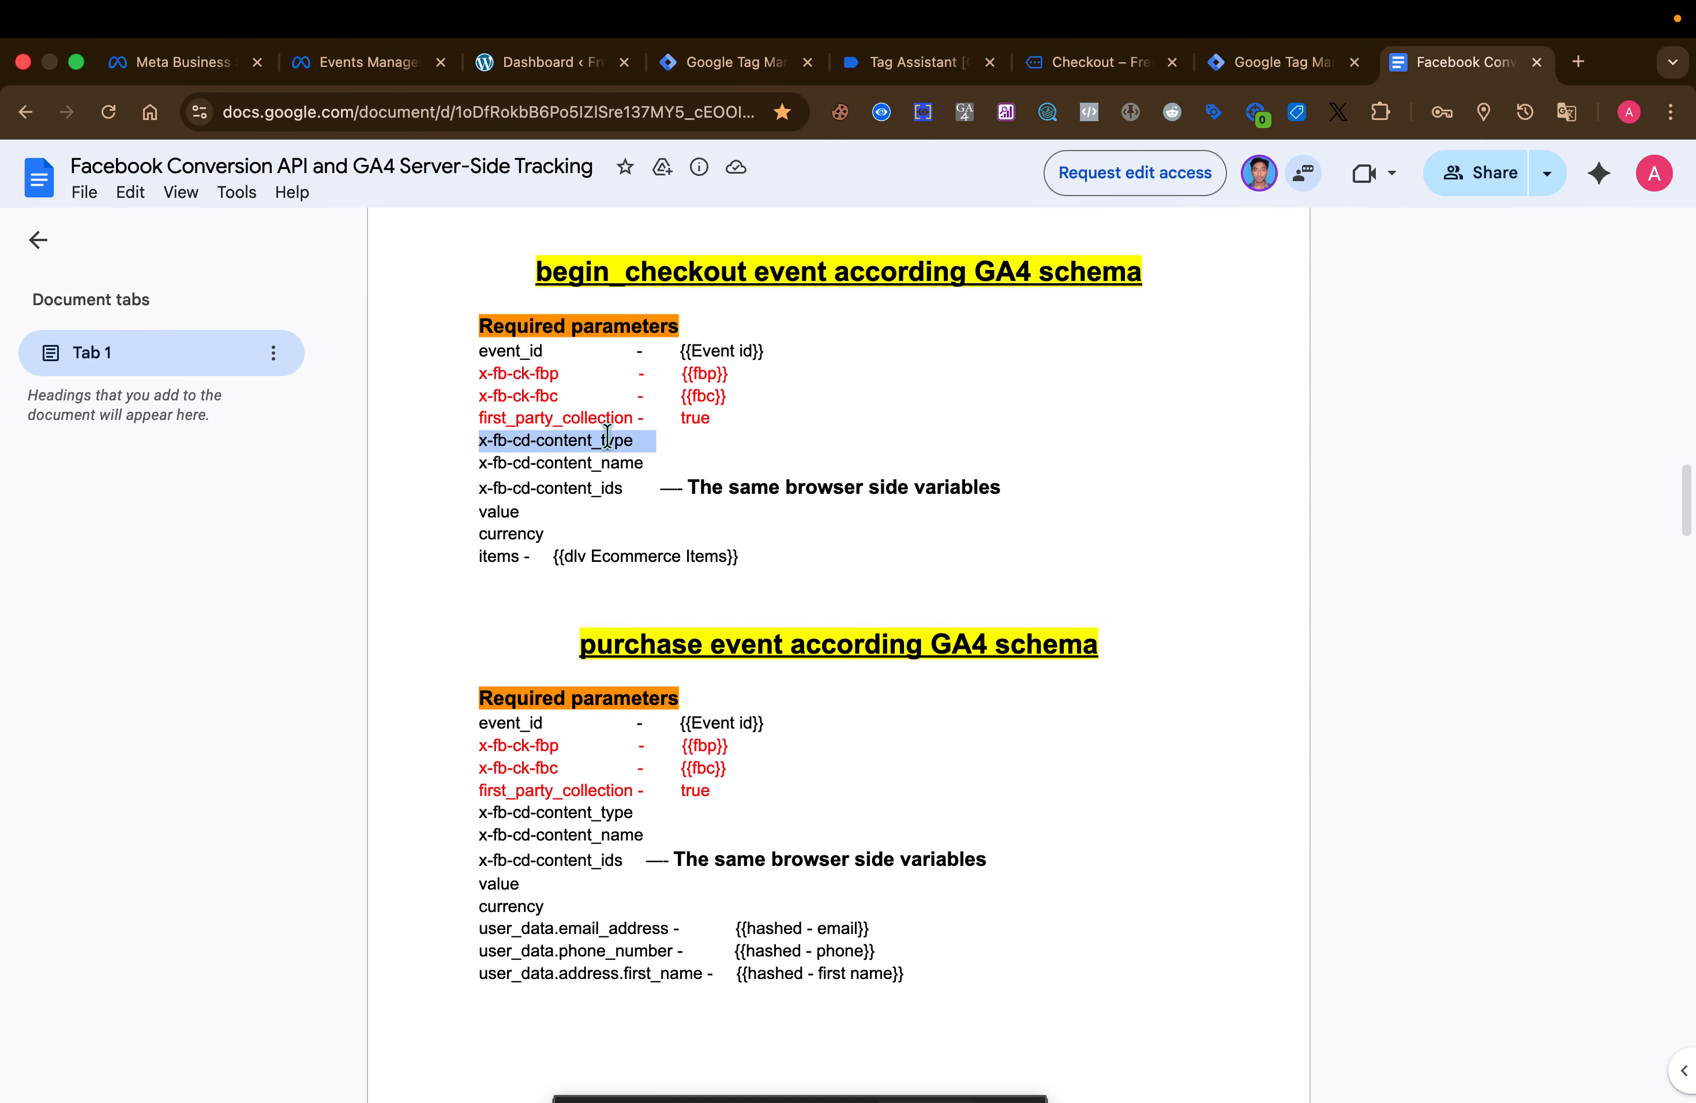
click(720, 66)
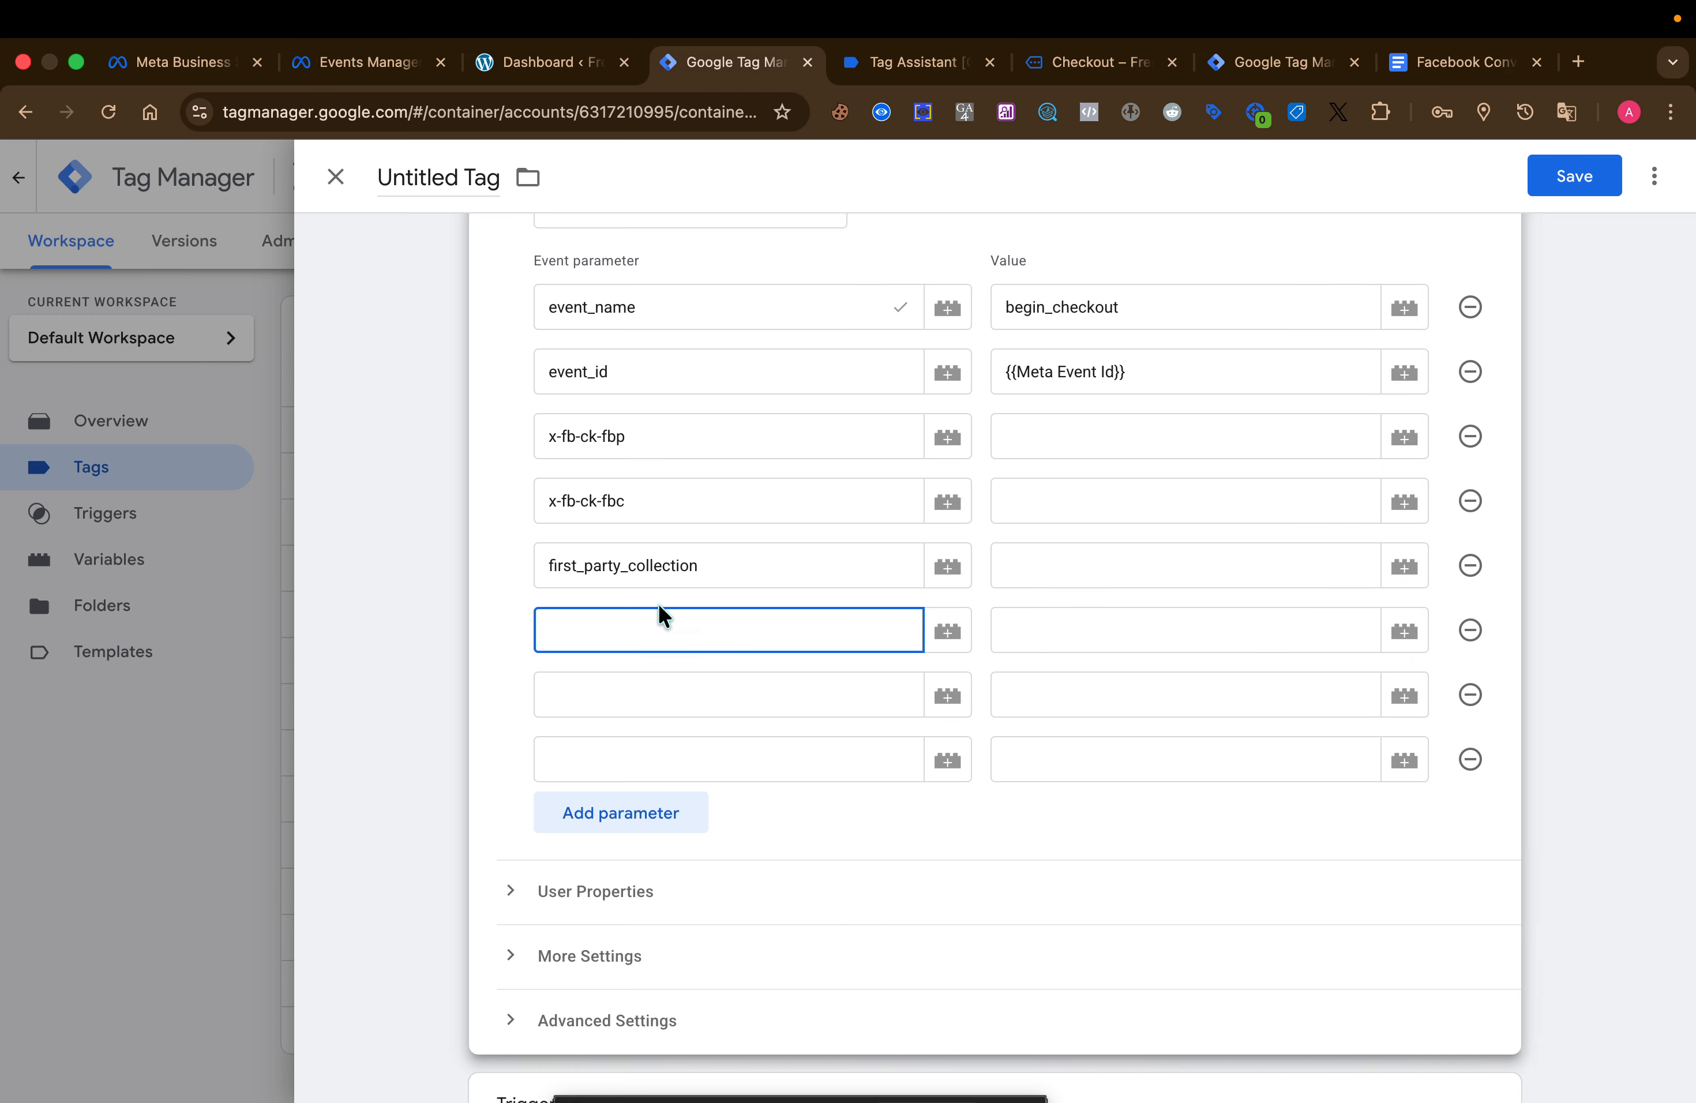
key(super+v)
- Name the seventh and eighth event parameters x-fb-cd-content_name and x-fb-cd-content_ids
click(640, 696)
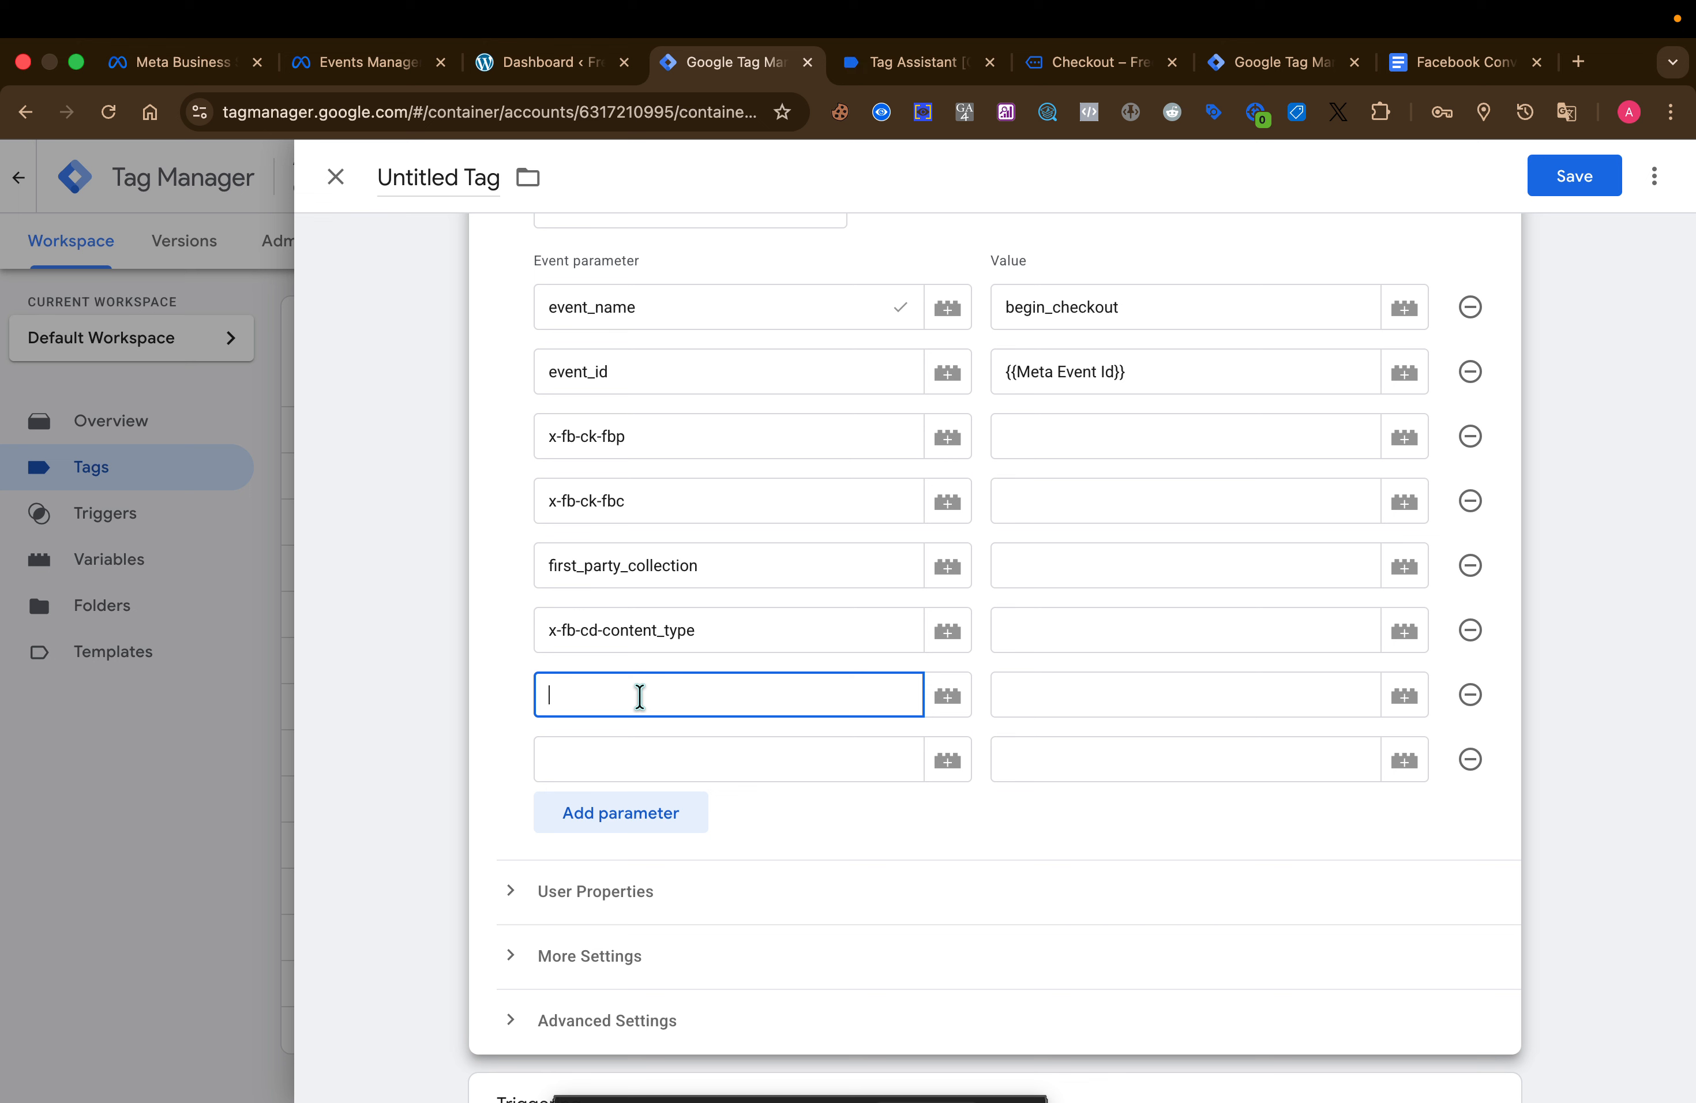
key(super+v)
click(655, 760)
key(super+v)
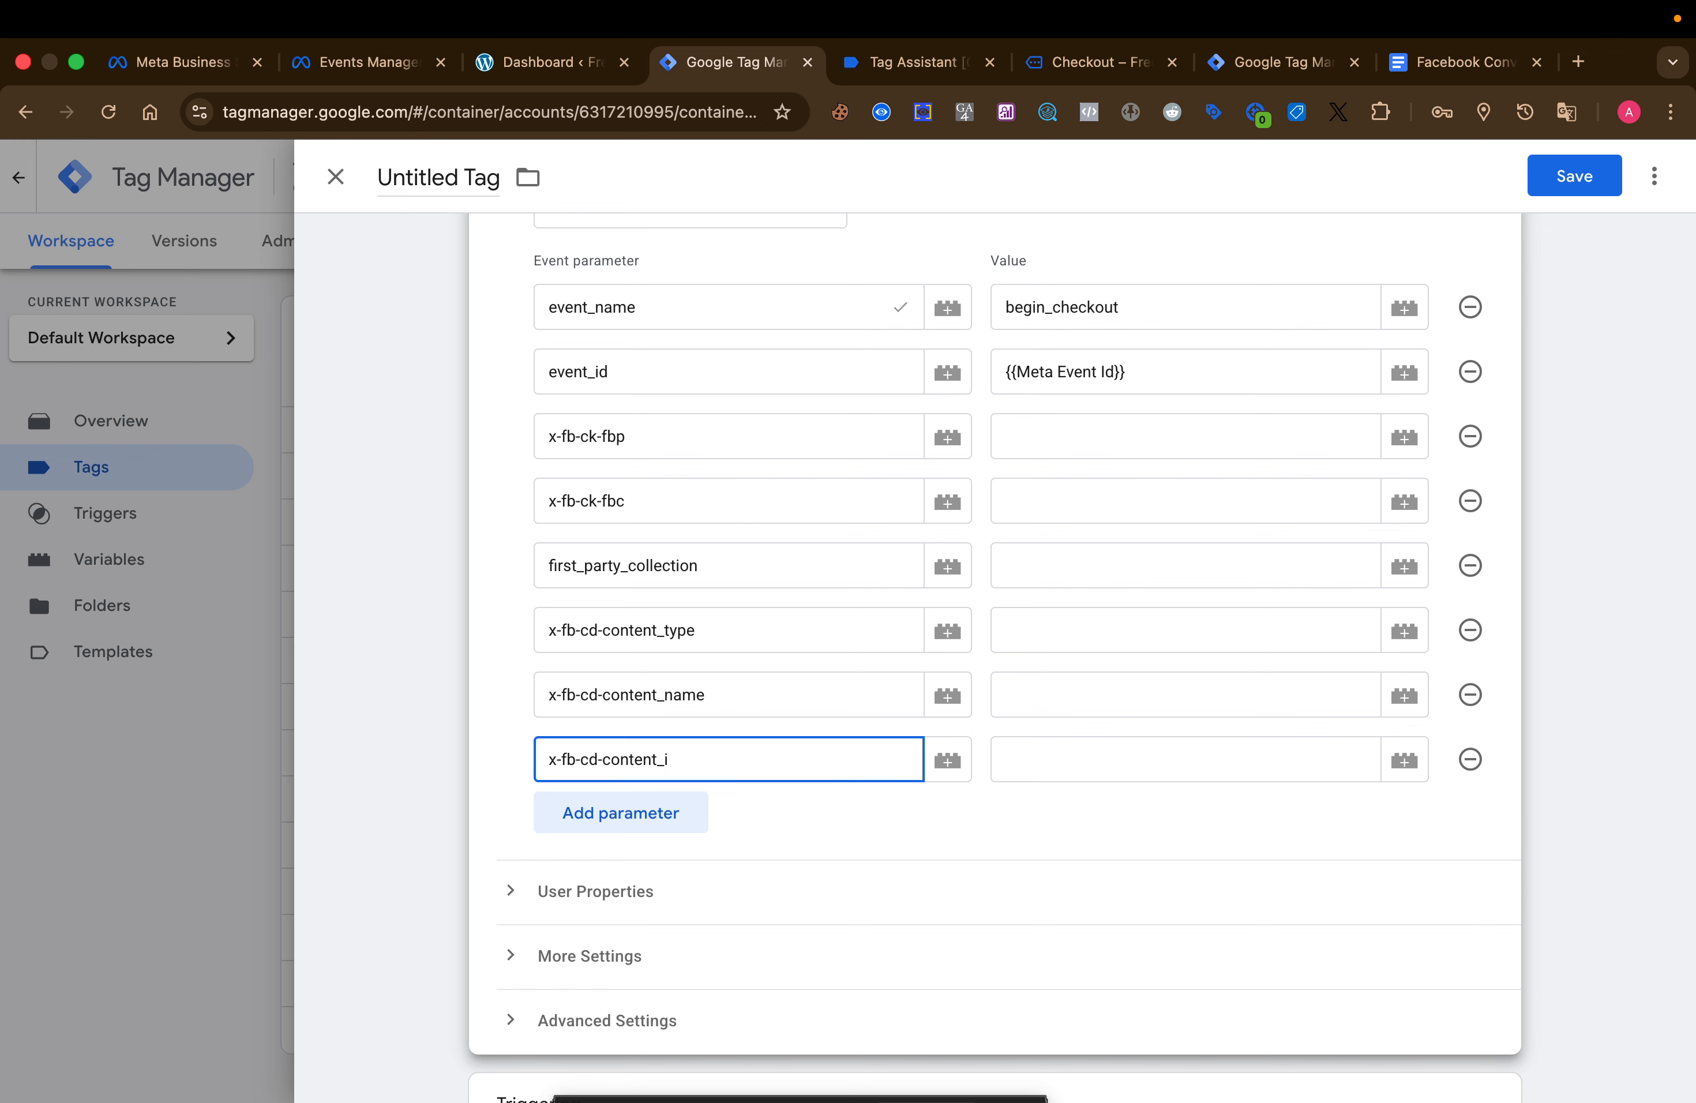
- Add two more parameter rows and name the first of them value, copied from the tracking document
click(650, 824)
click(649, 875)
click(650, 844)
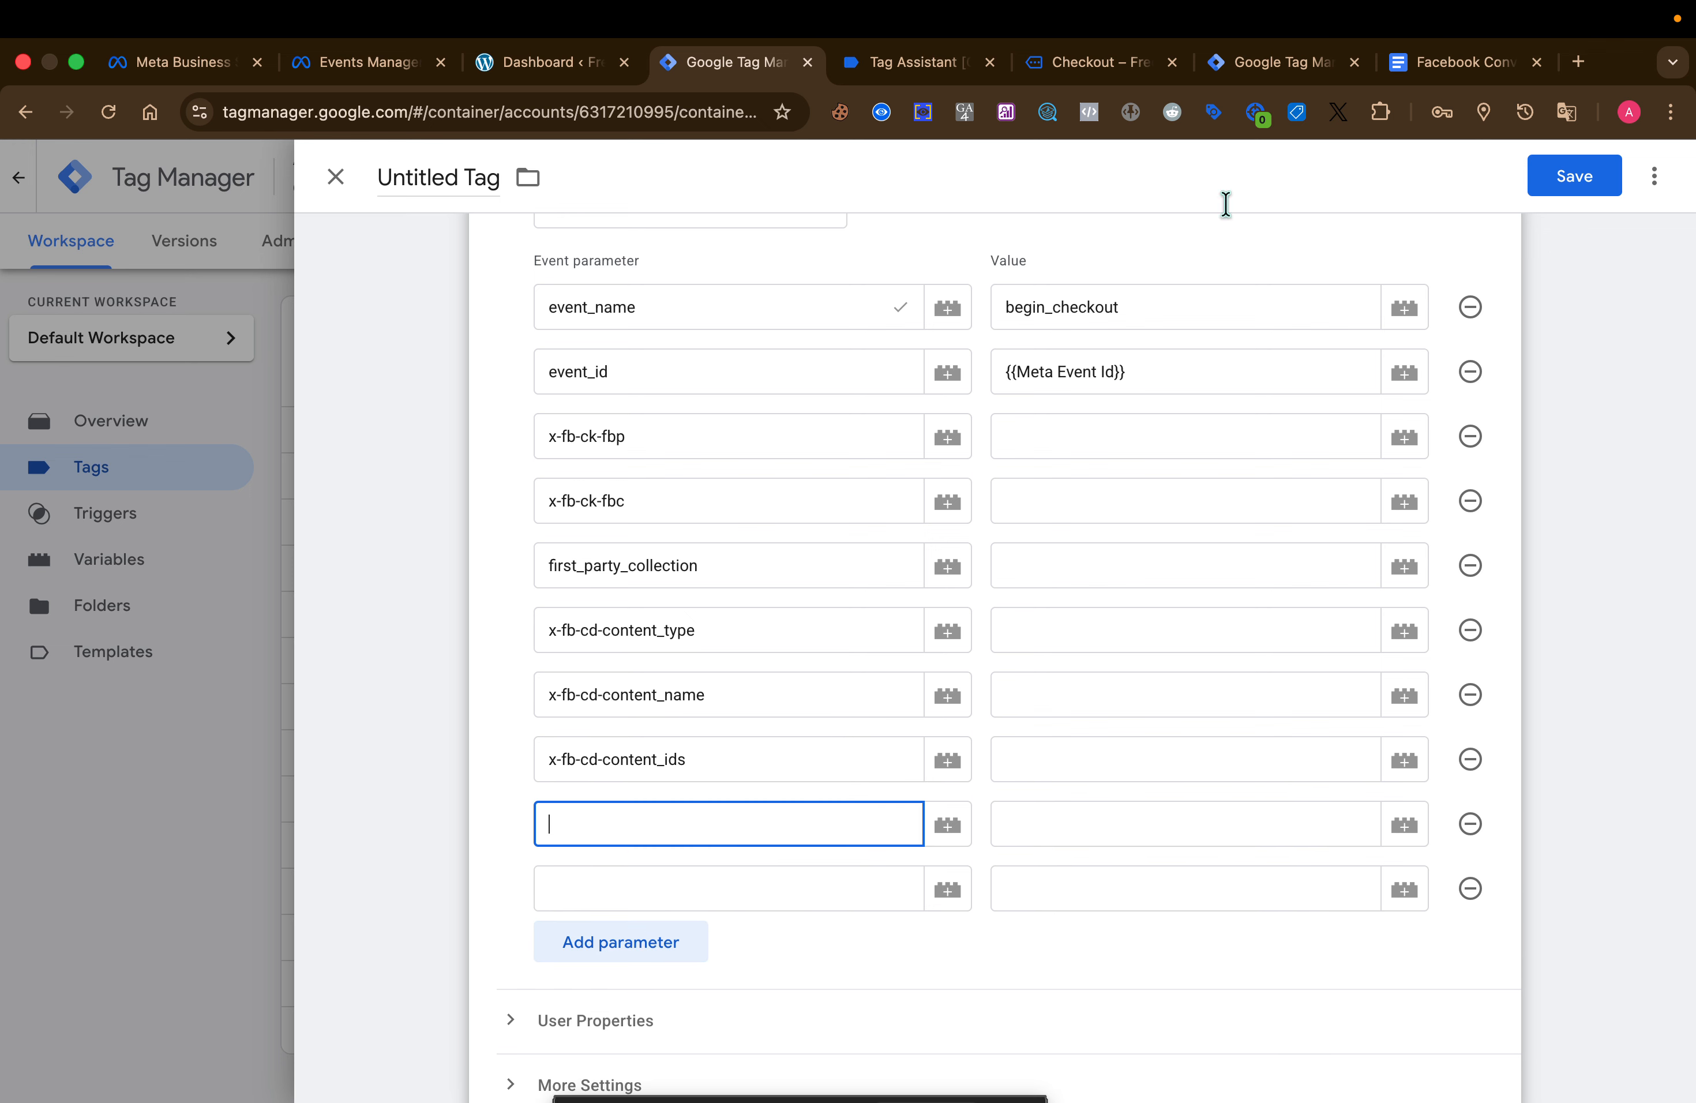
click(1442, 62)
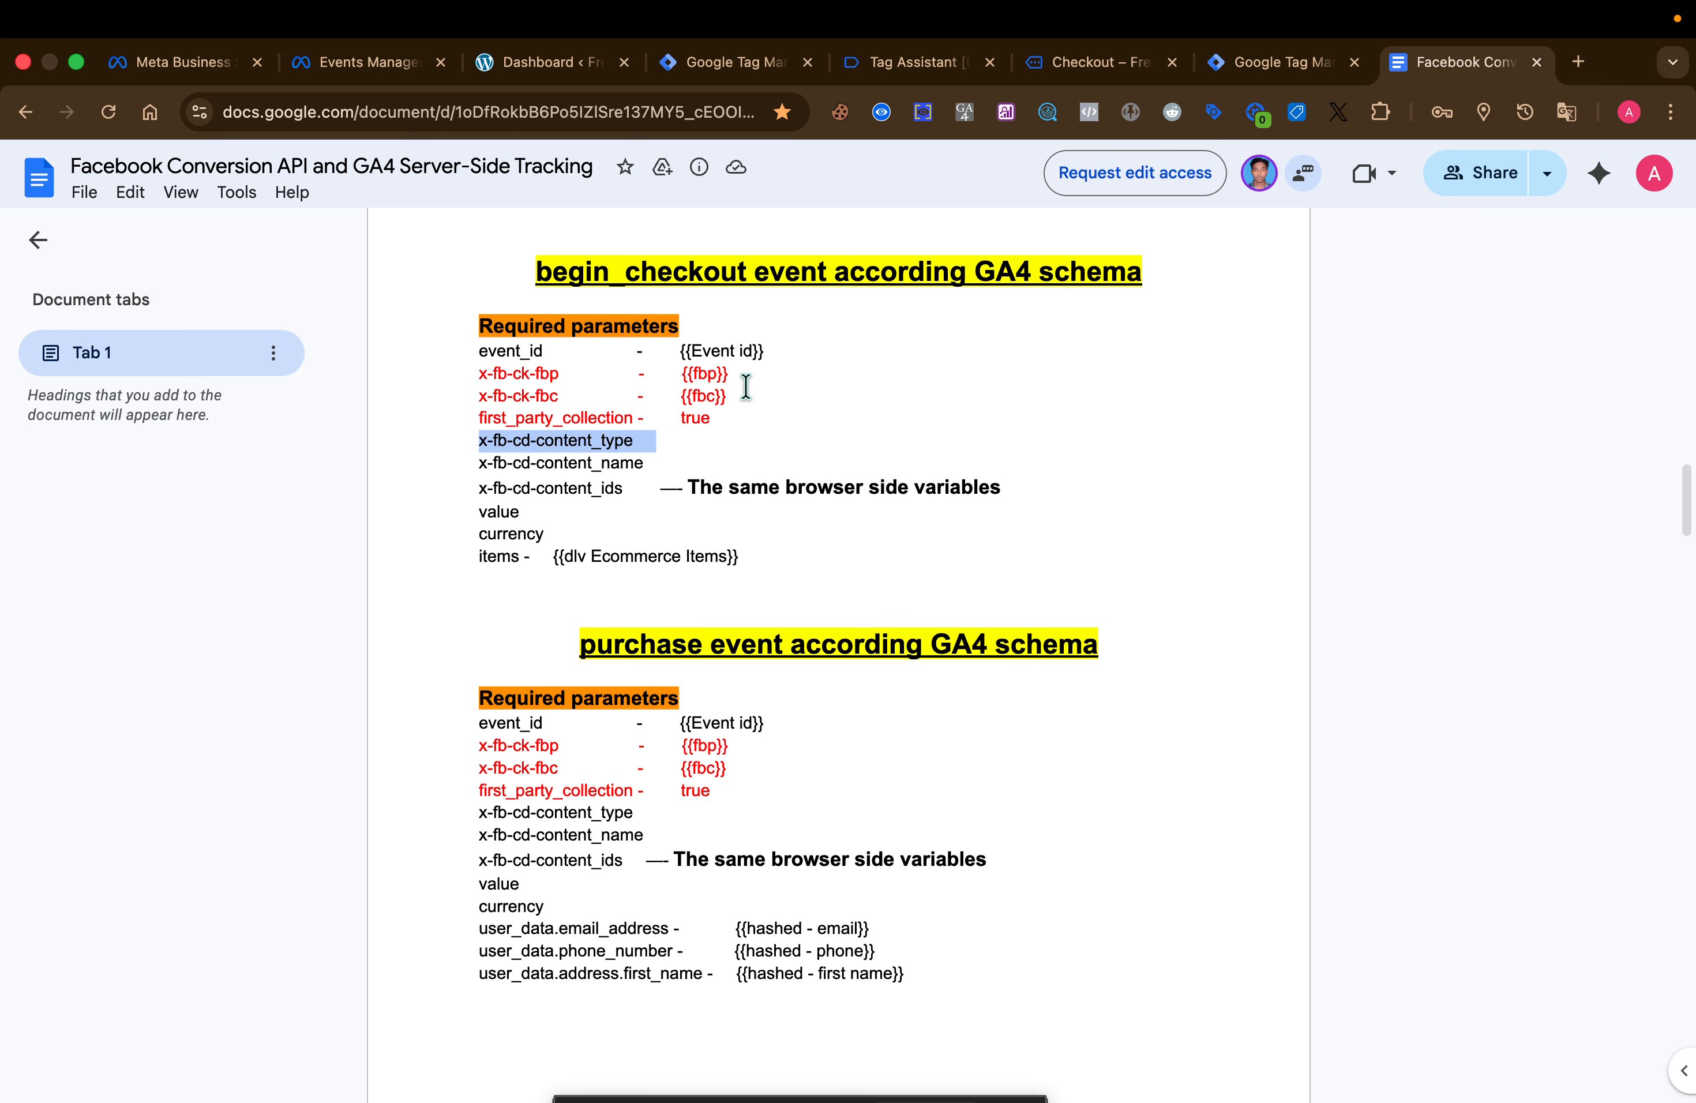
double_click(492, 509)
key(super+c)
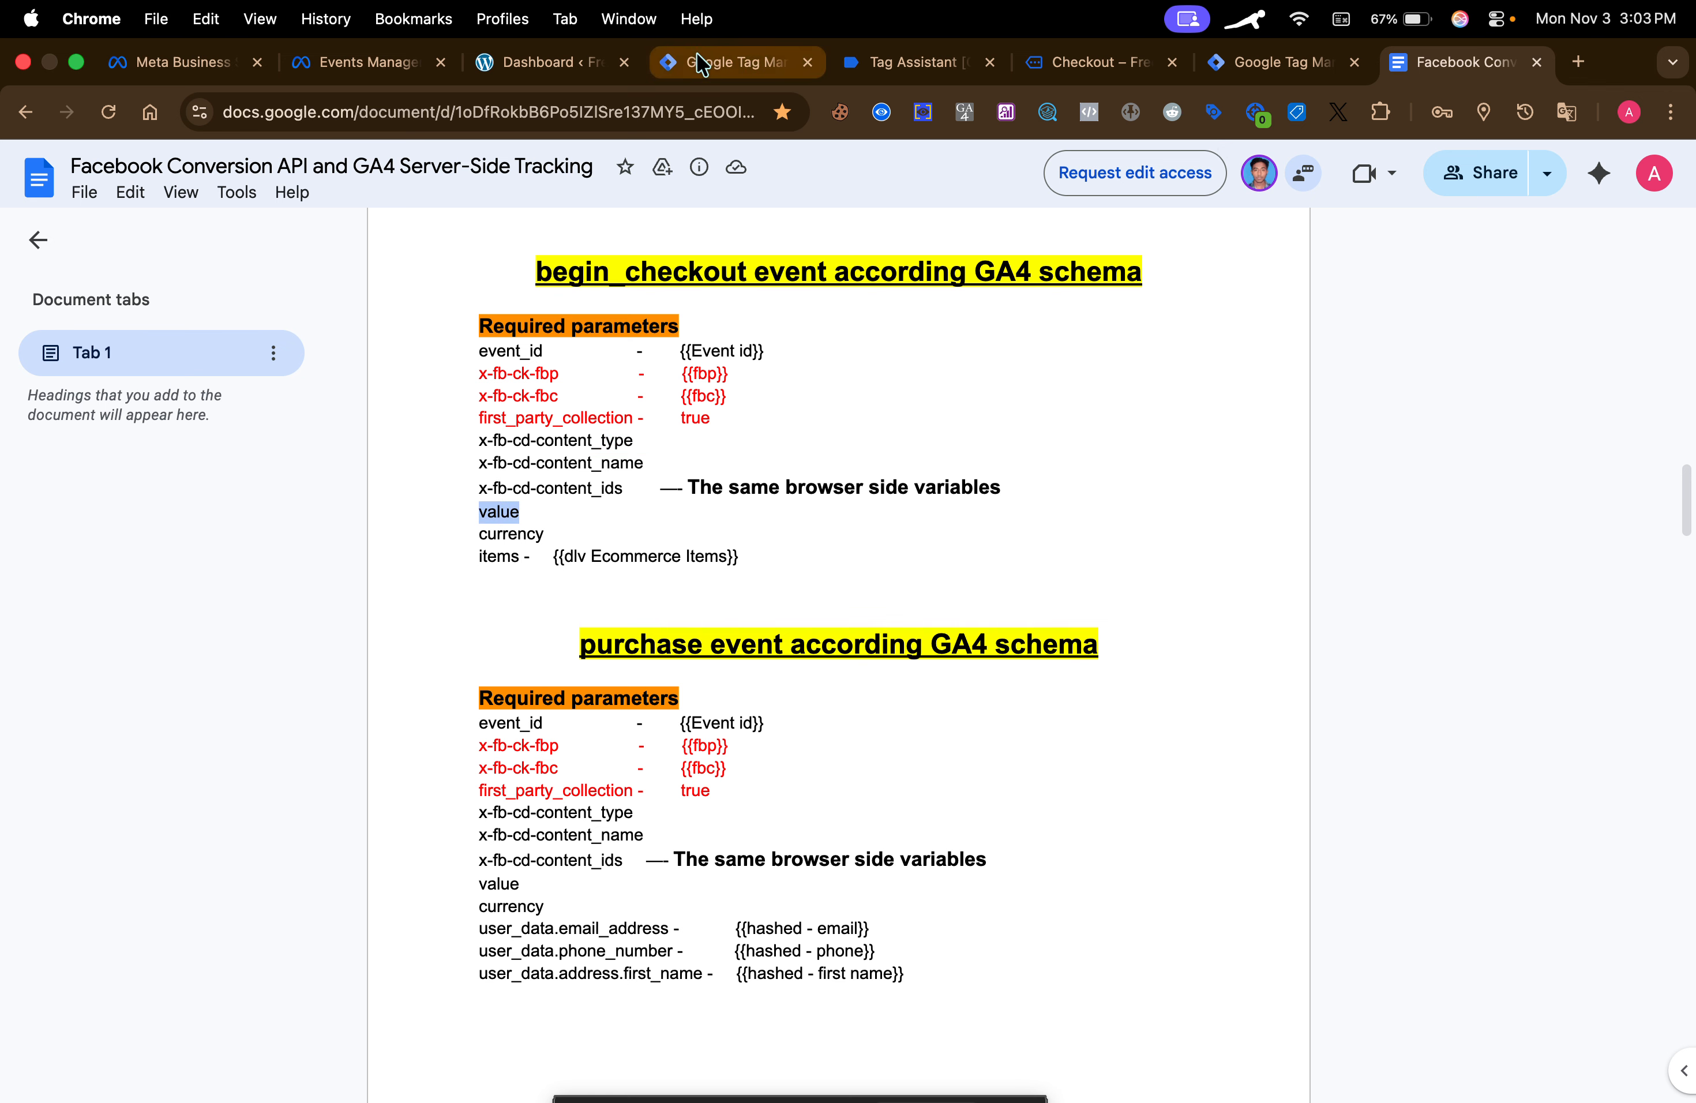
click(674, 62)
key(super+v)
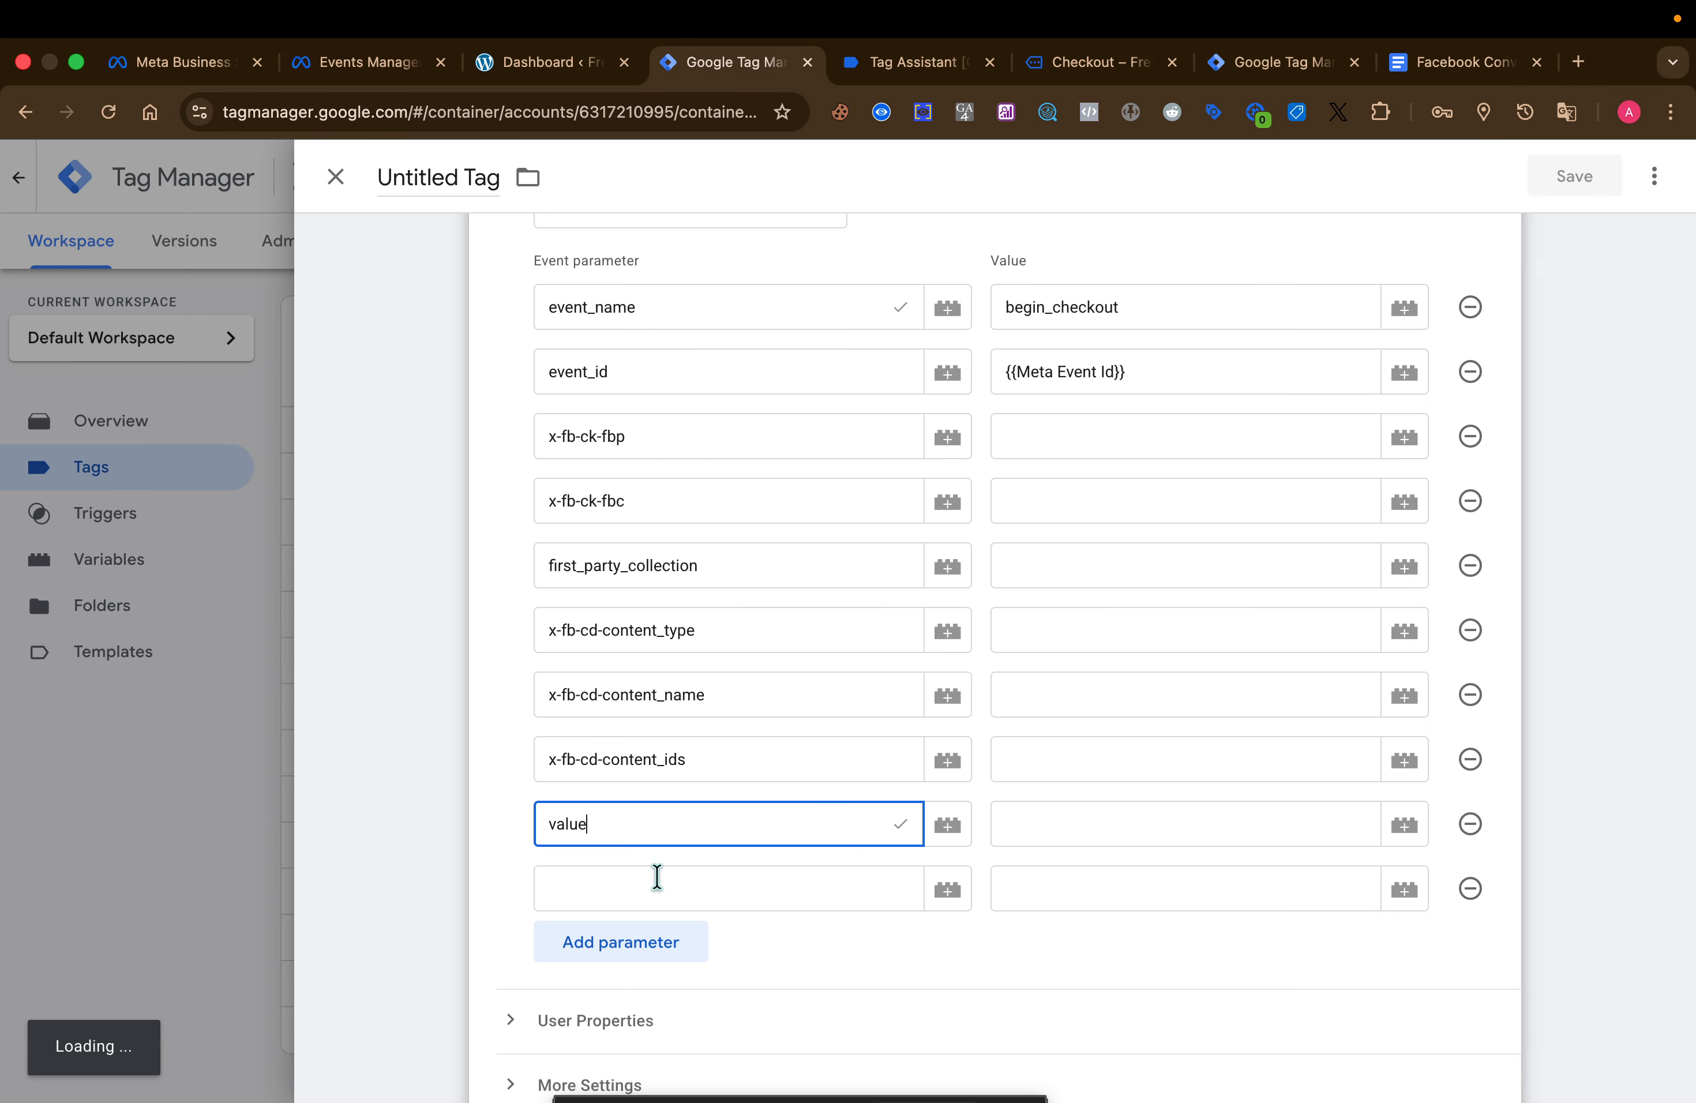
- Name the last event parameter currency, copied from the tracking document's begin_checkout list
click(657, 883)
click(1454, 61)
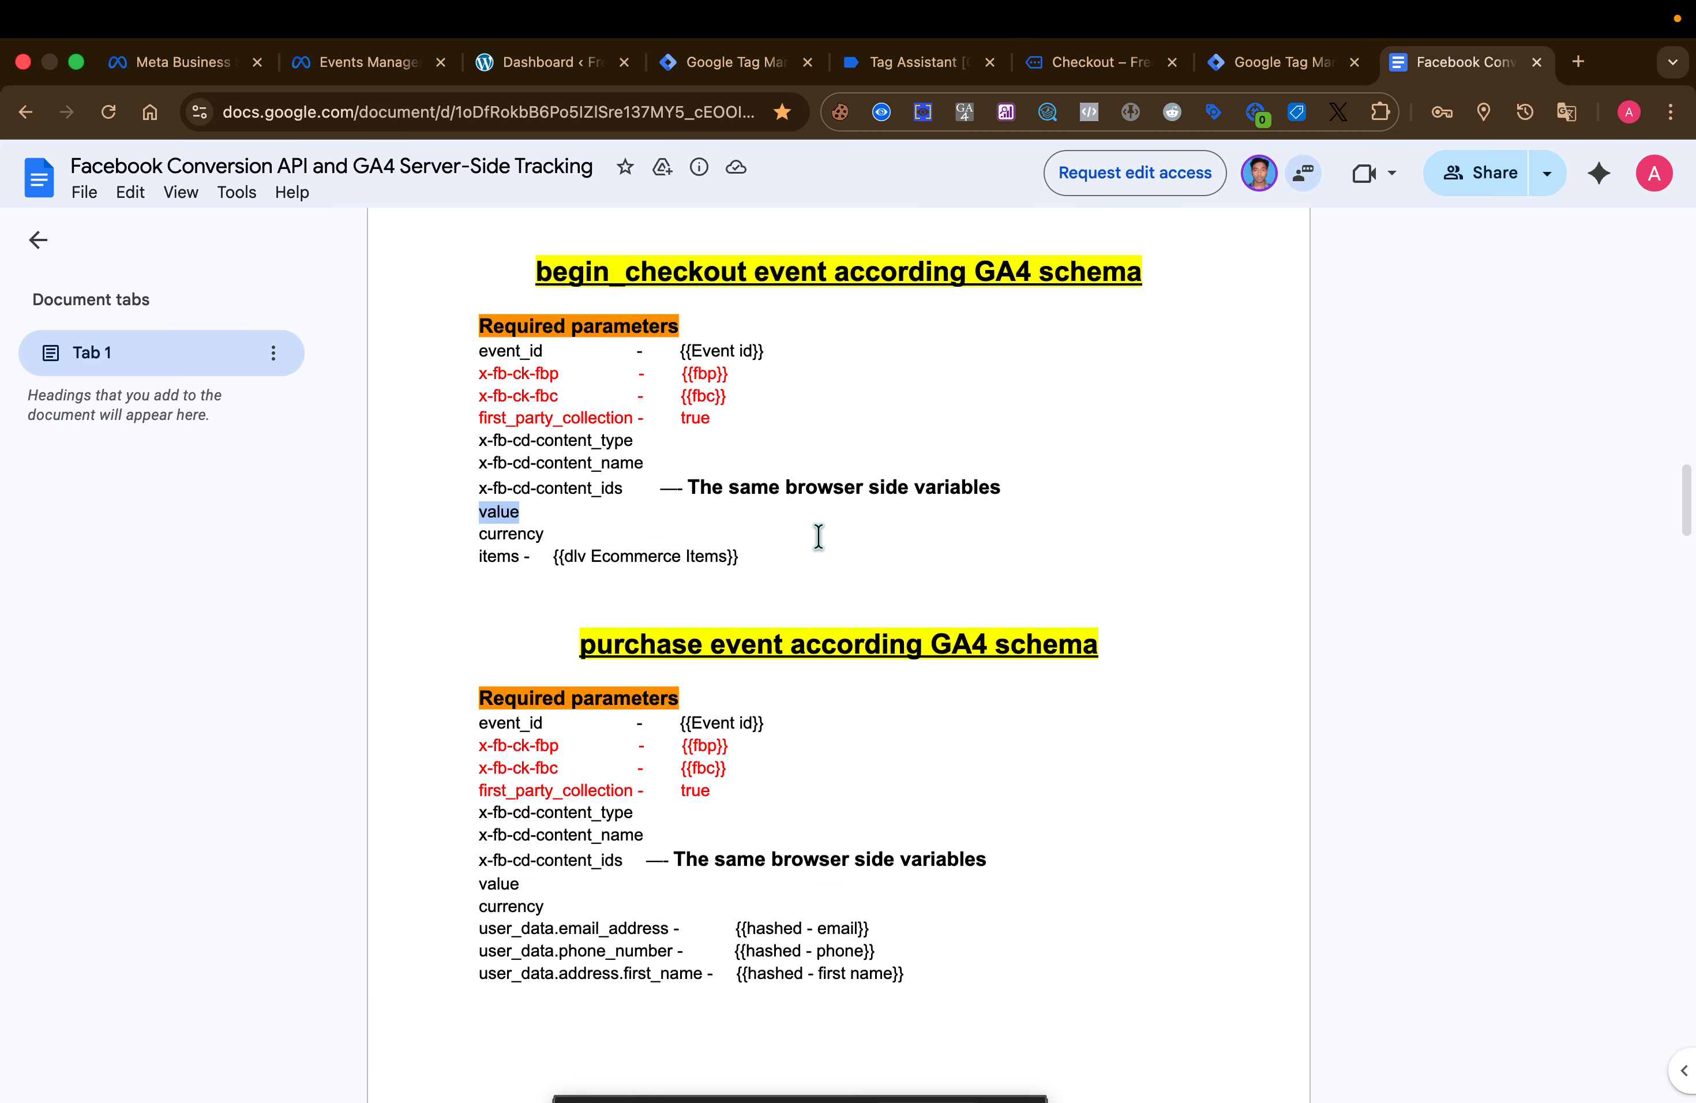
double_click(524, 533)
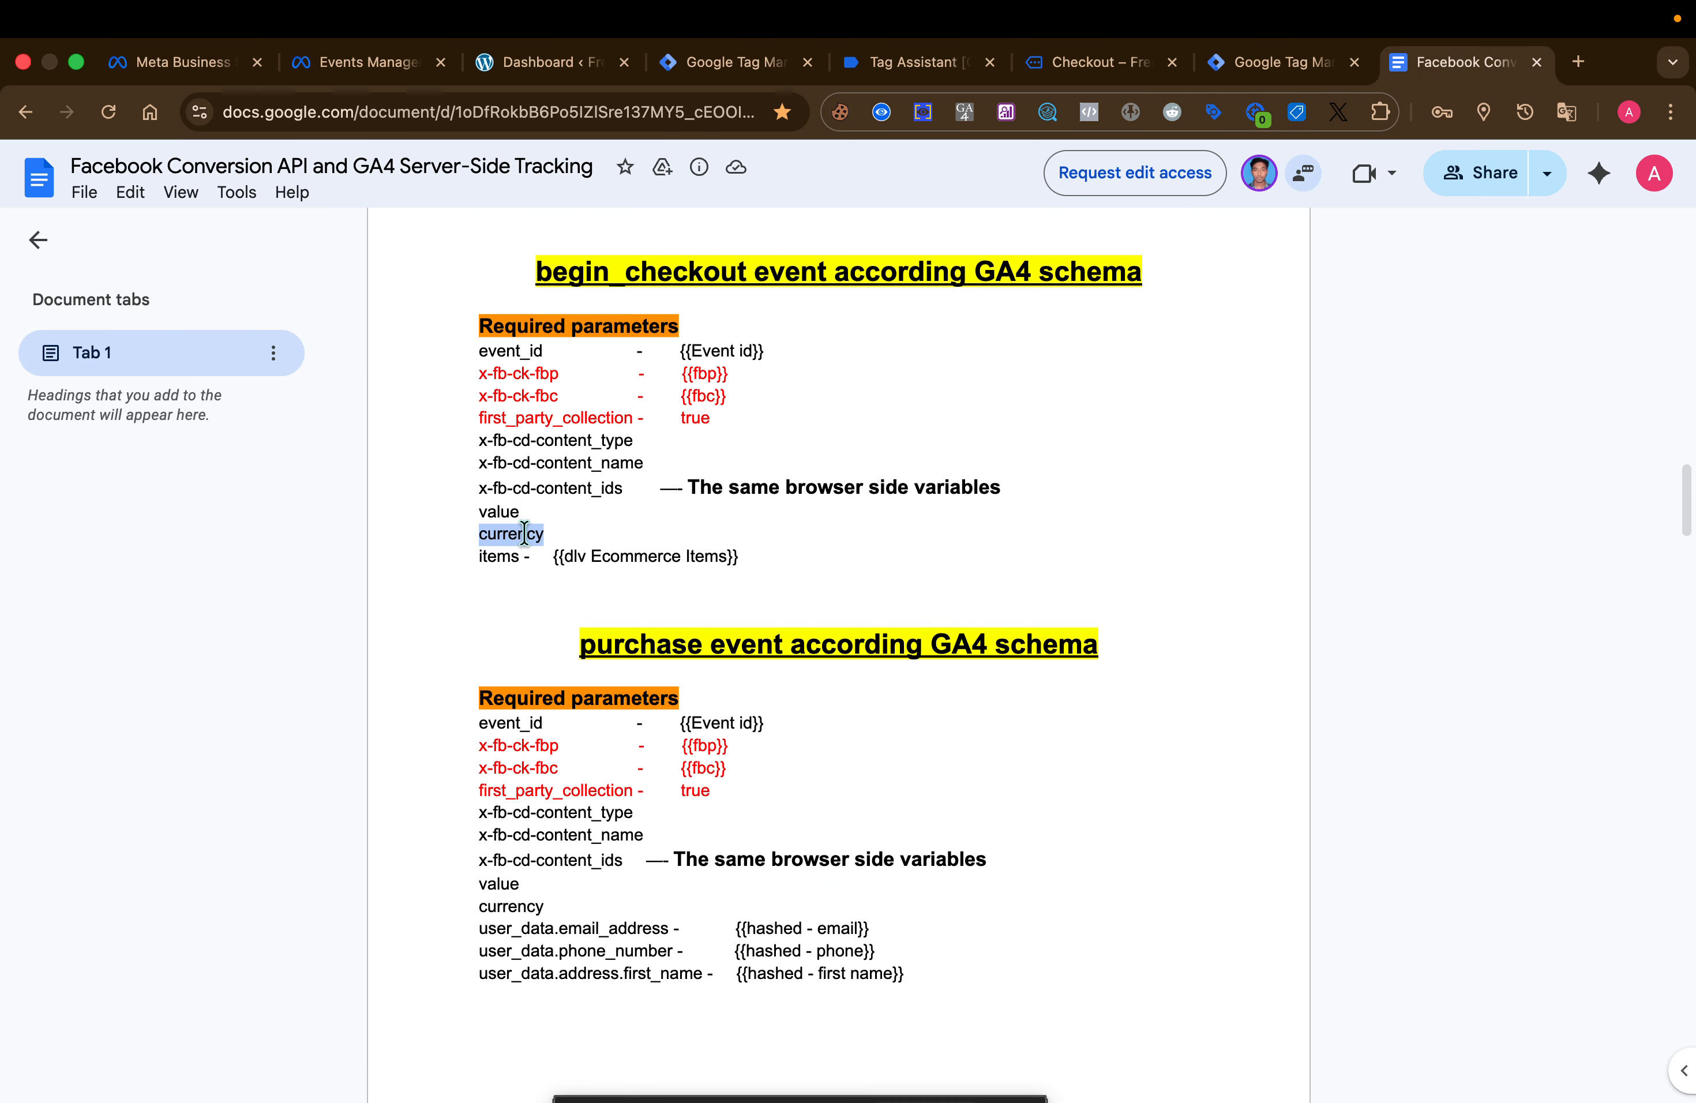
click(742, 63)
key(super+v)
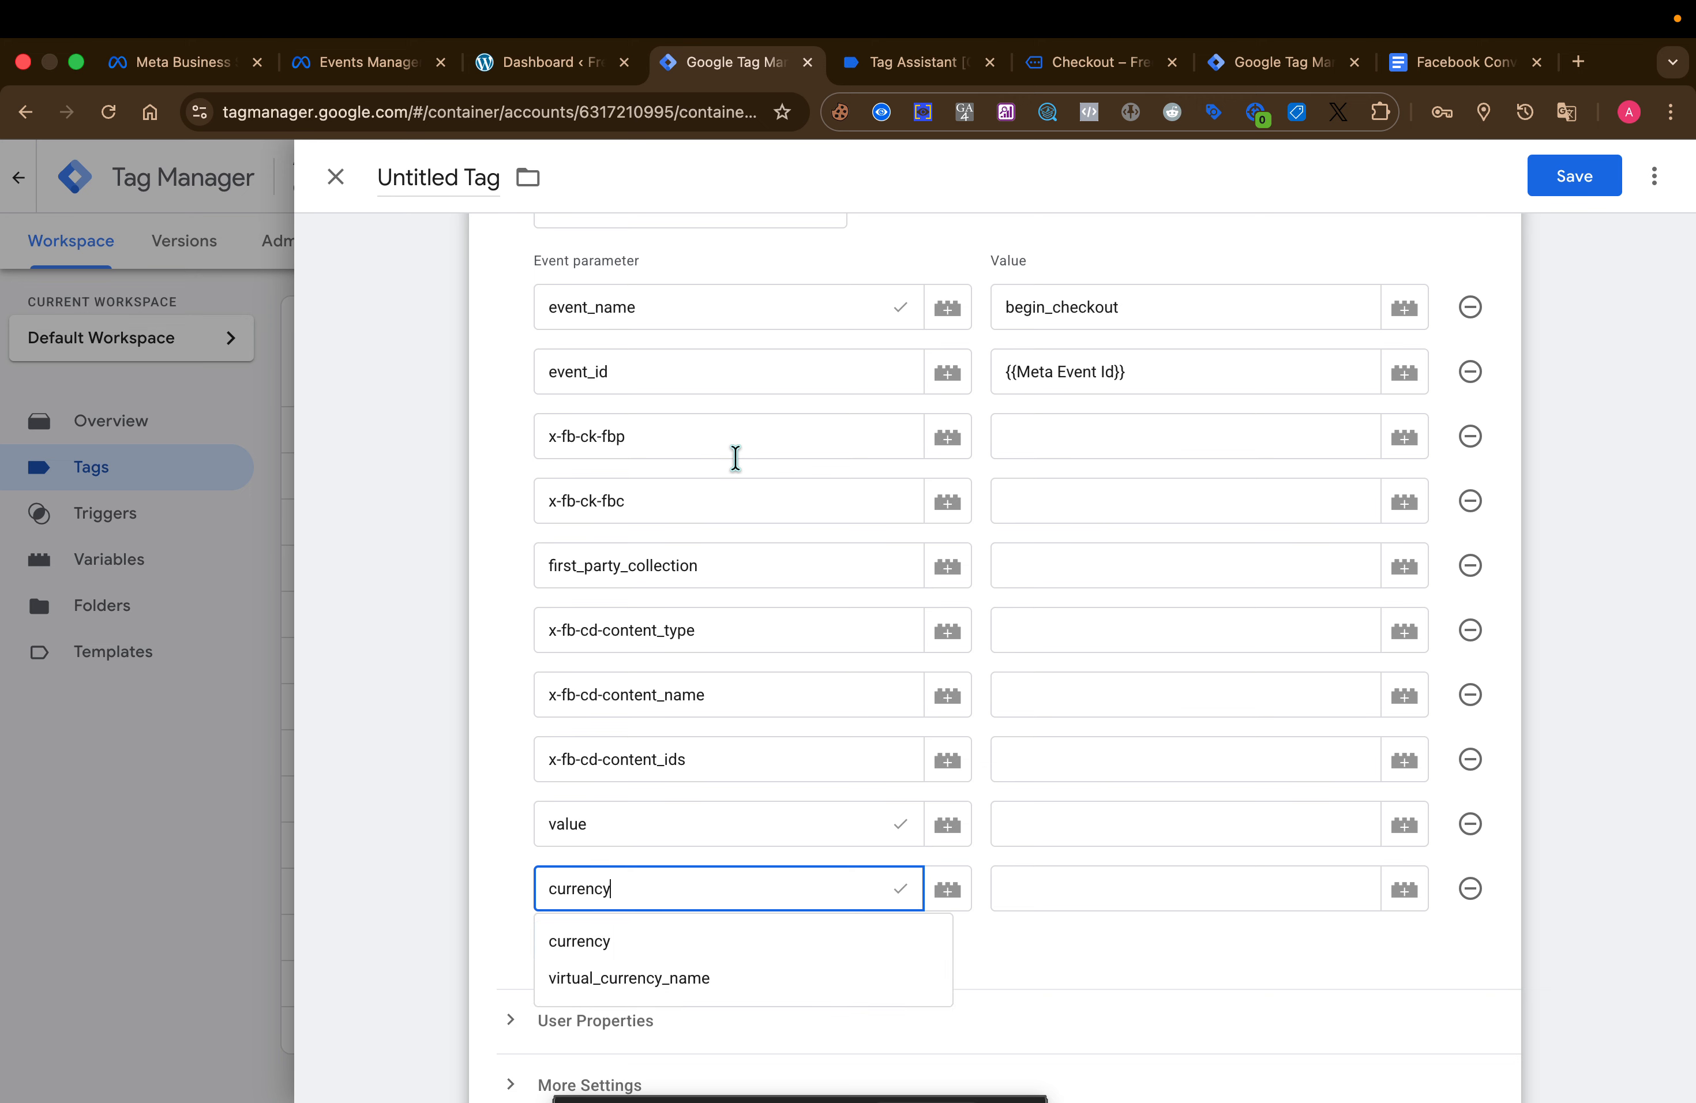
click(1056, 958)
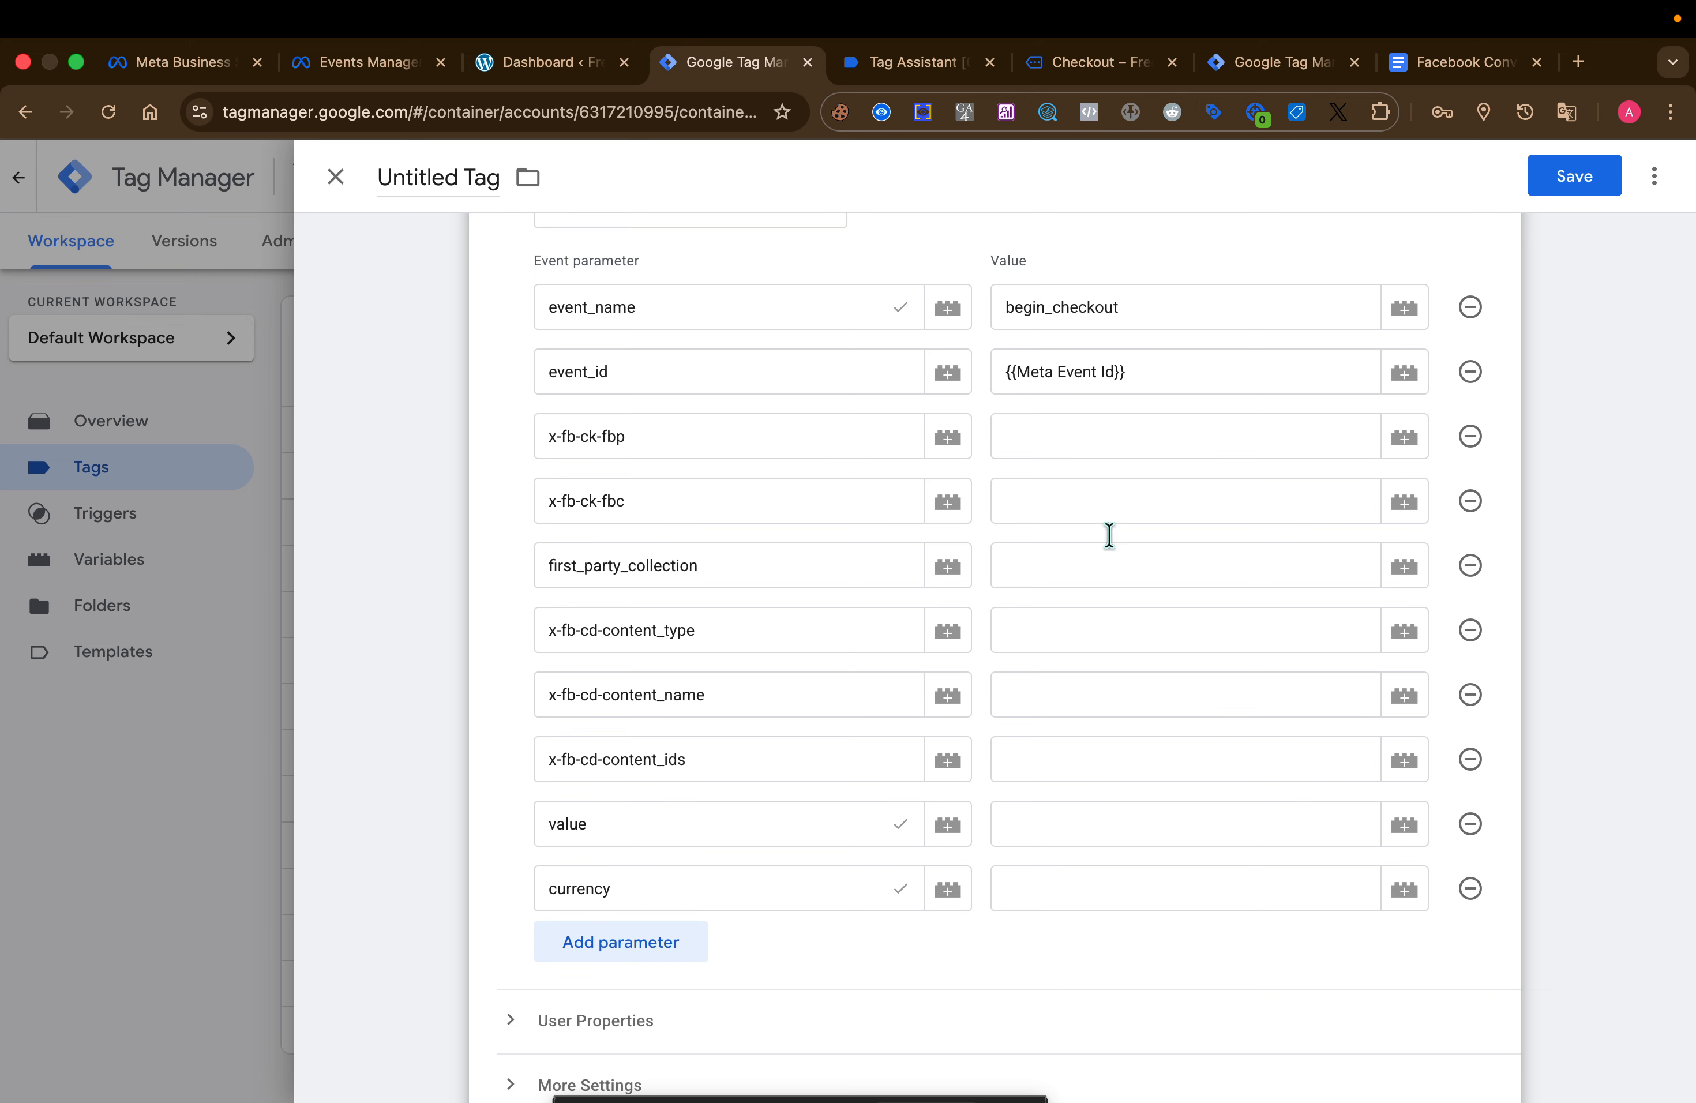
- Set the x-fb-ck-fbp value to the FBP variable and the x-fb-ck-fbc value to the FBC variable
click(1400, 438)
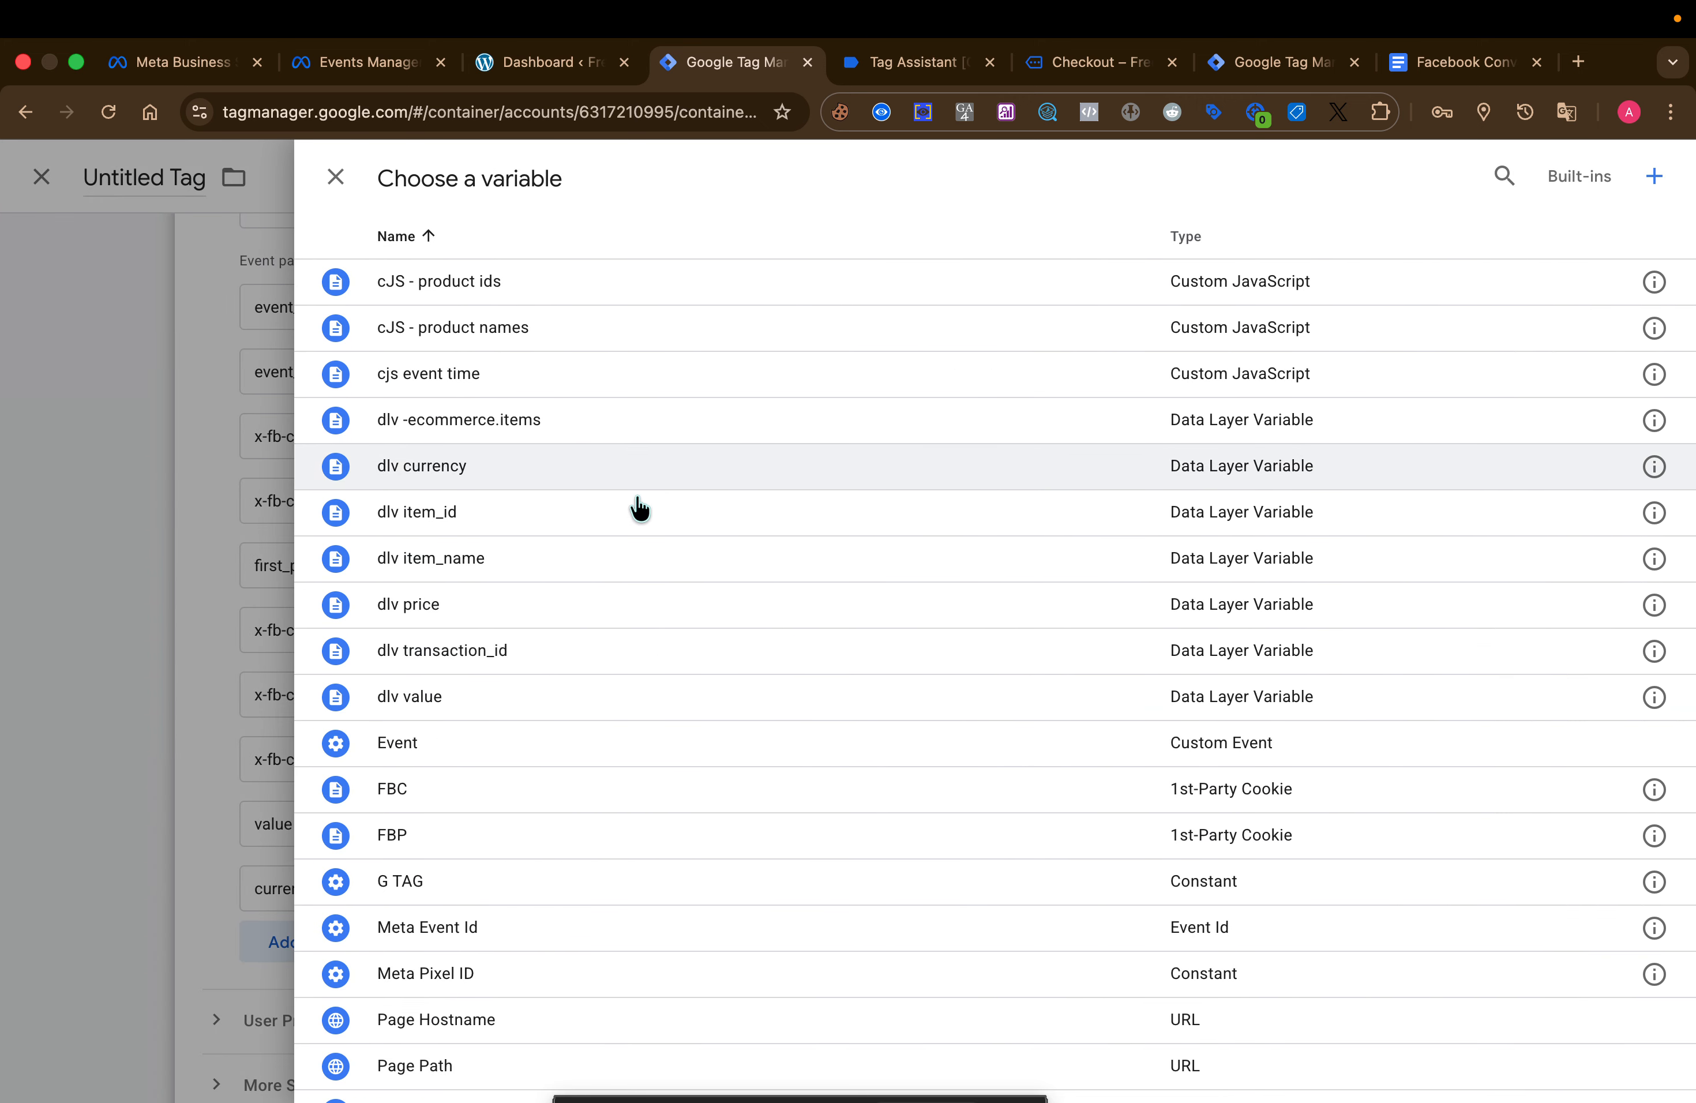
click(483, 835)
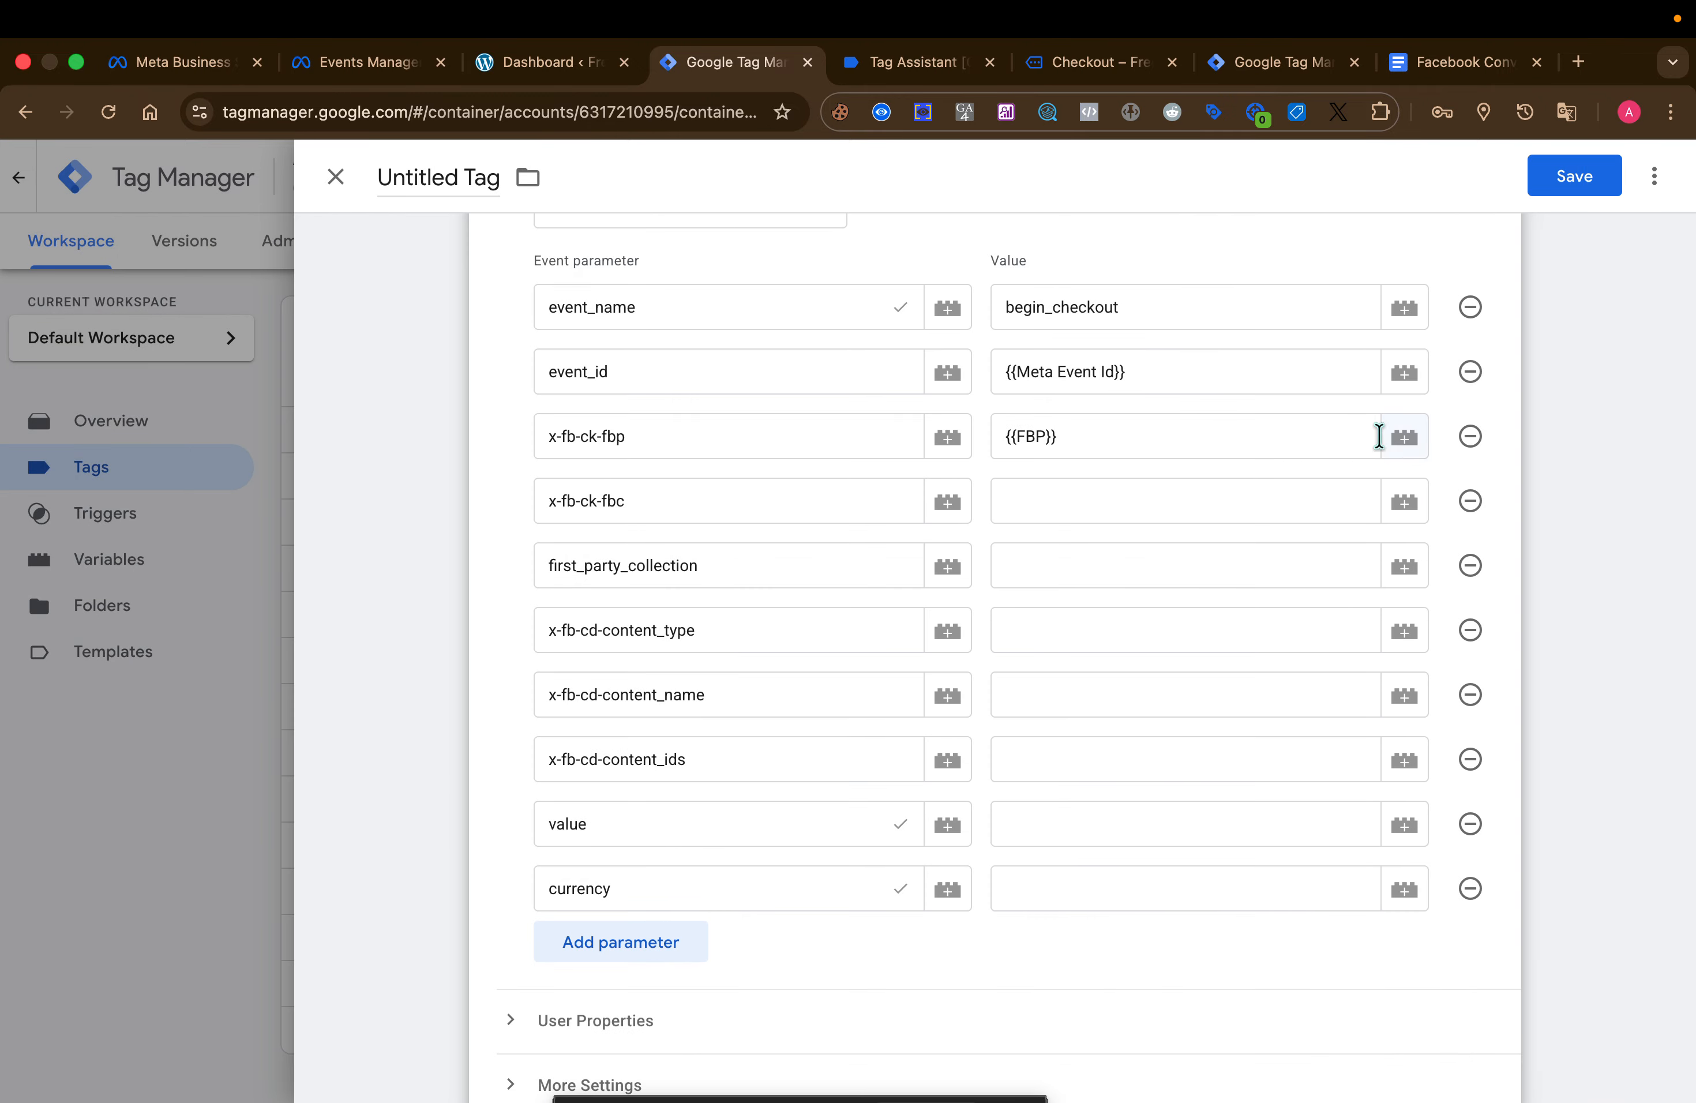
click(1403, 503)
click(573, 783)
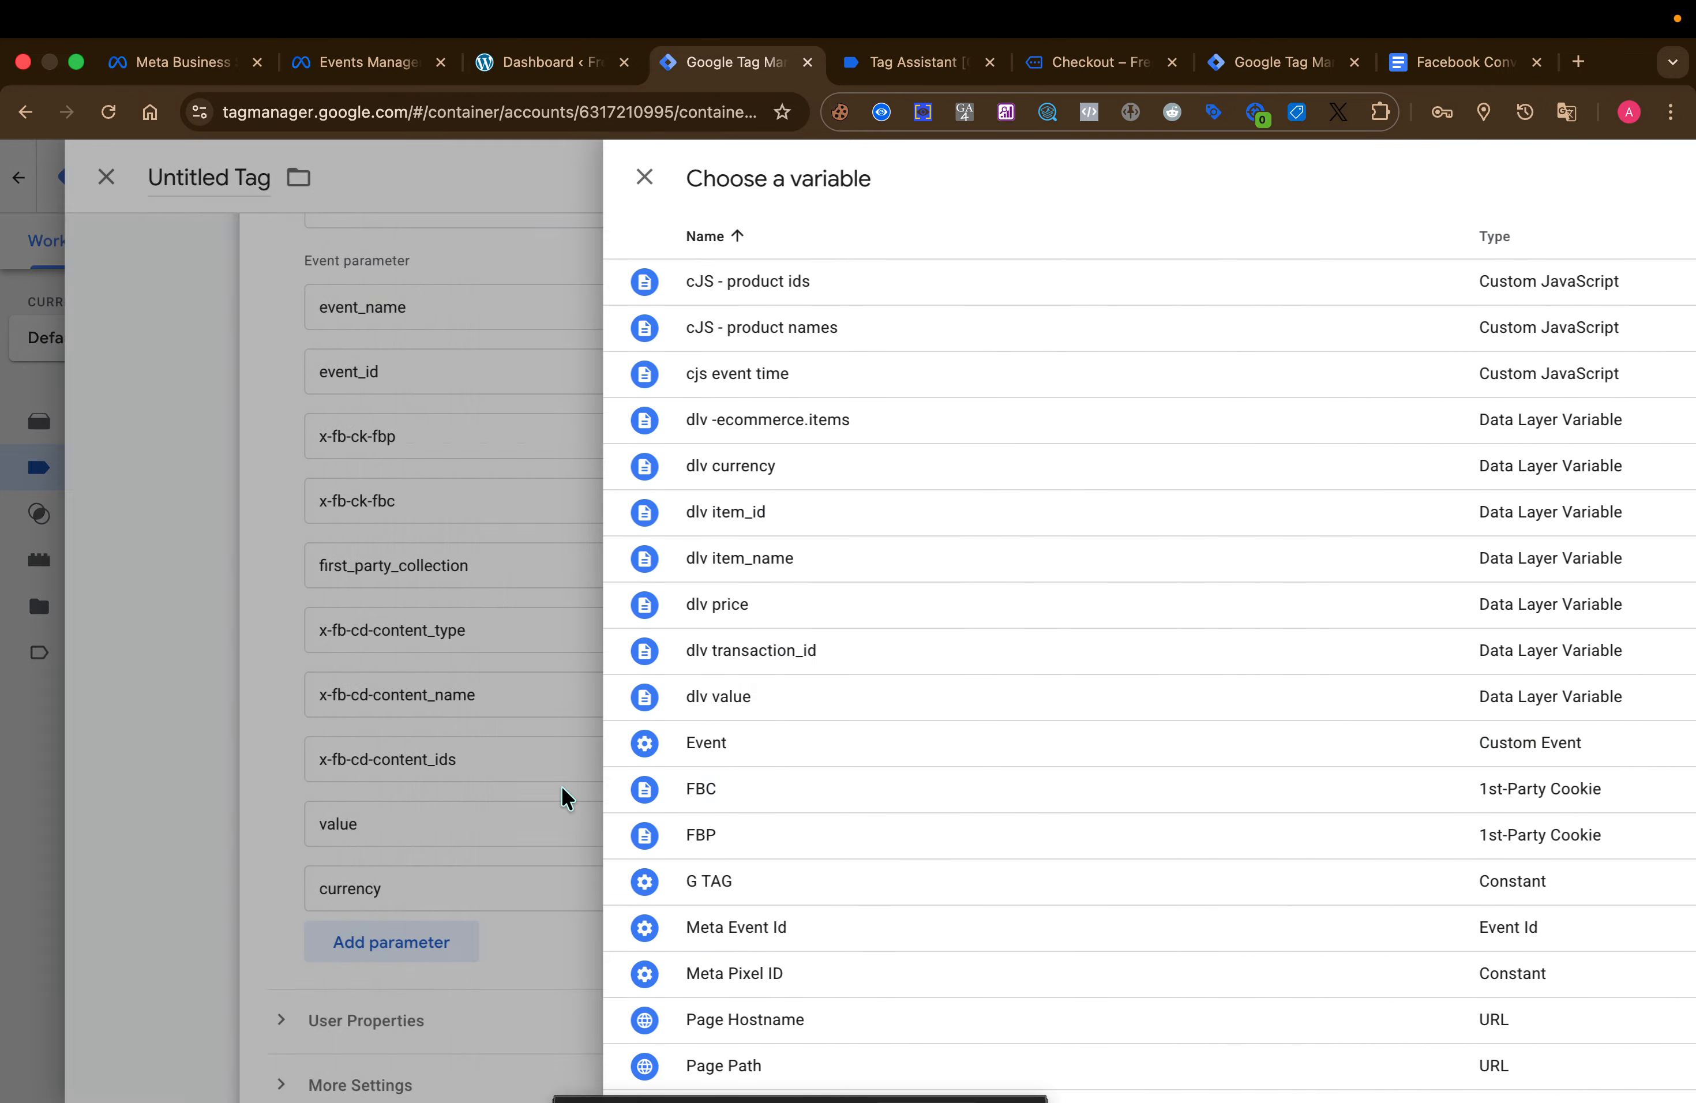
- Copy products from the items entry above the begin_checkout section in the tracking document and paste it as the first_party_collection value
click(1404, 567)
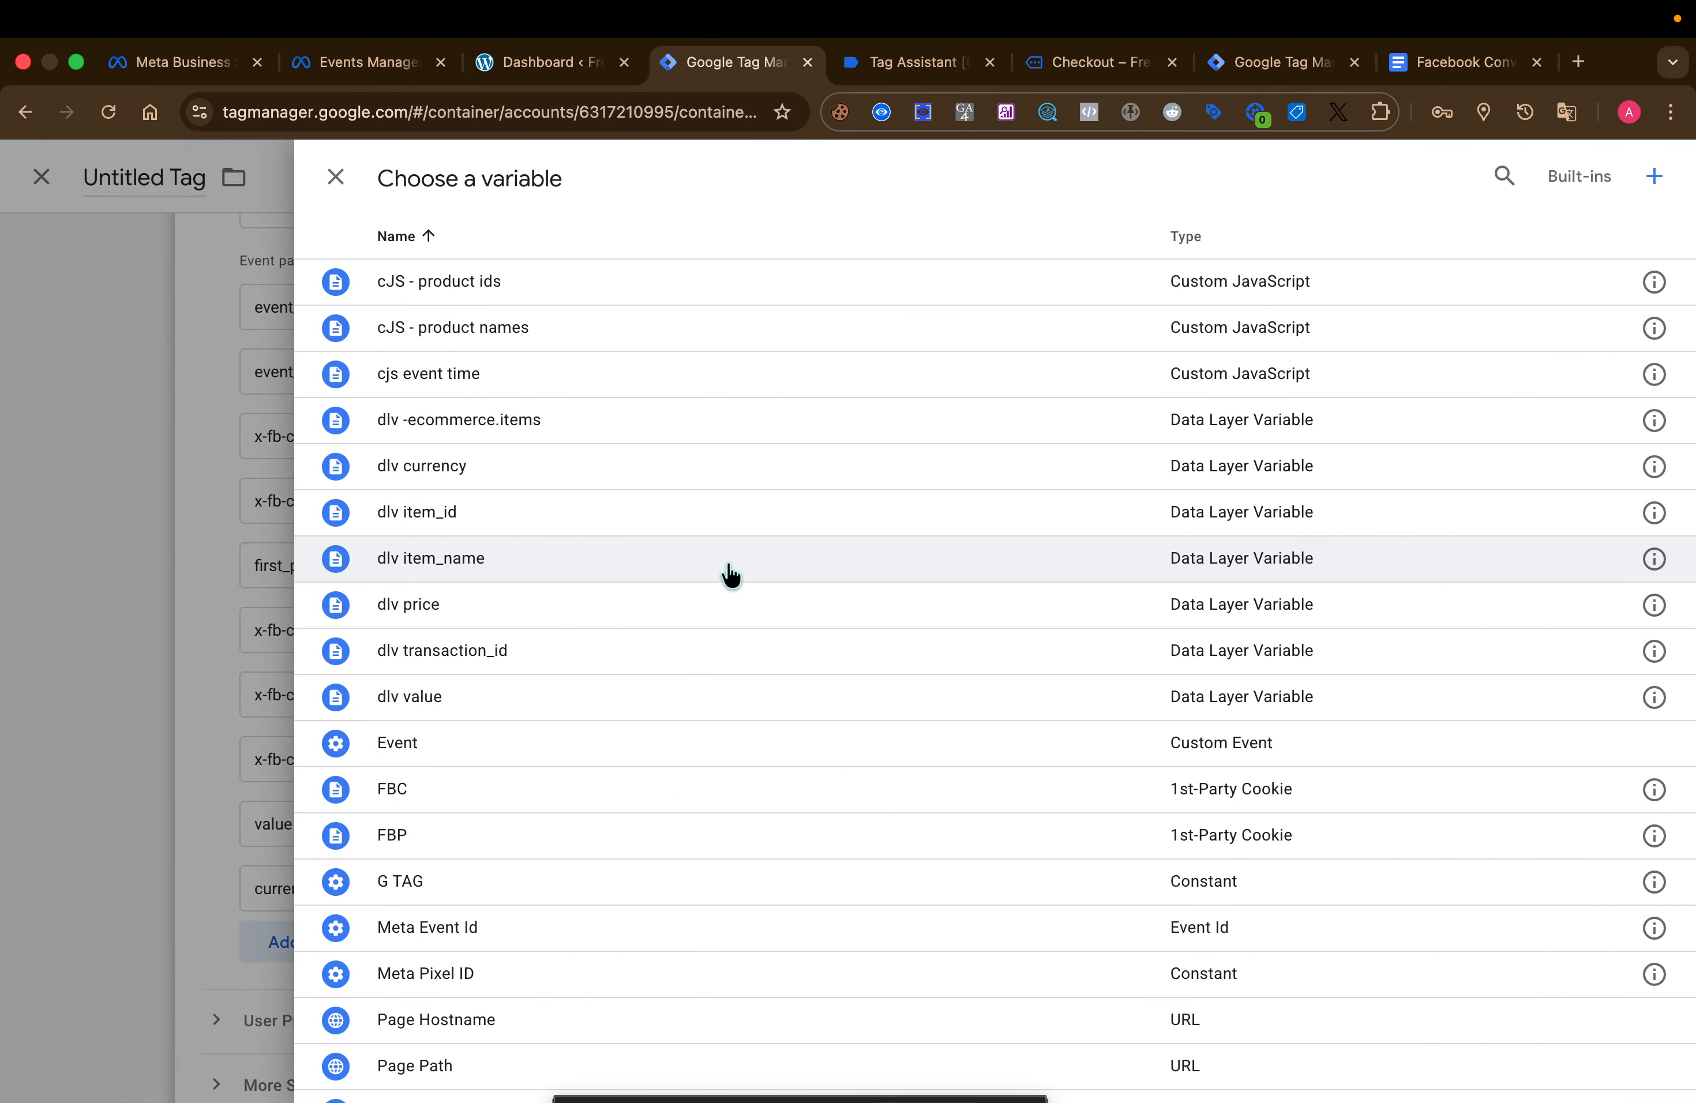
click(277, 571)
click(1446, 63)
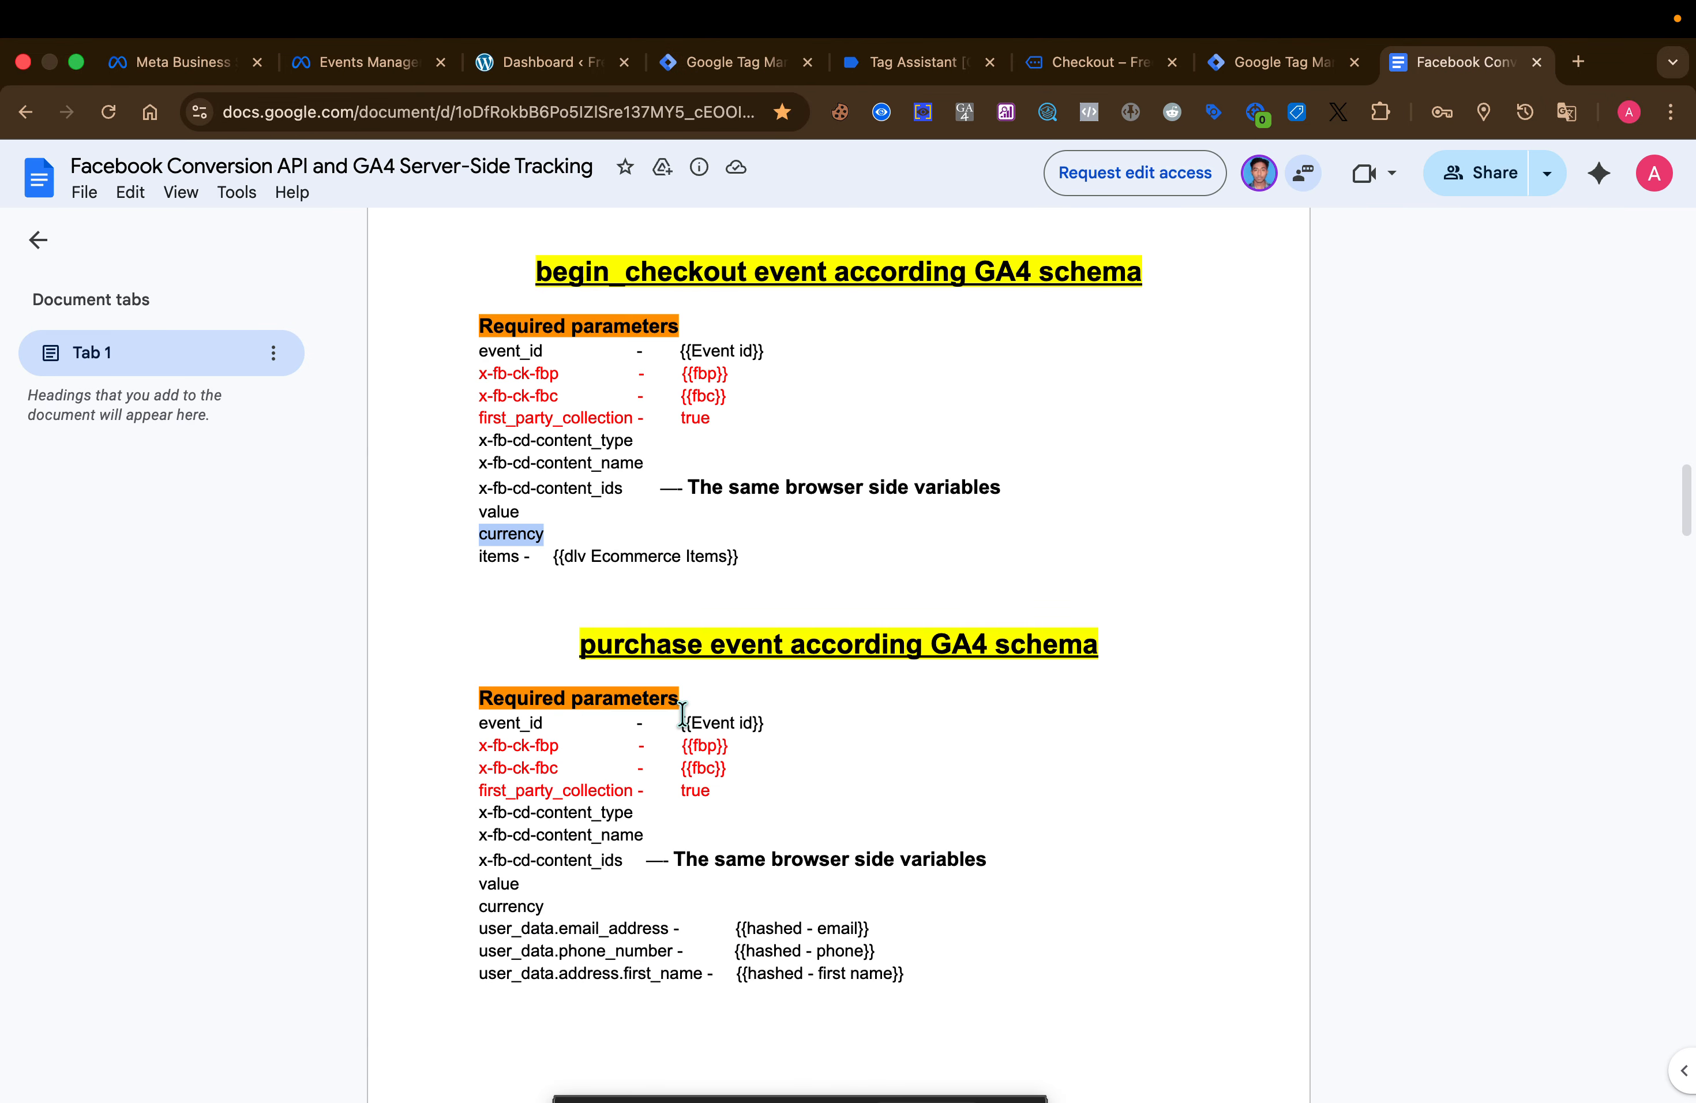
scroll(718, 588, up, 6)
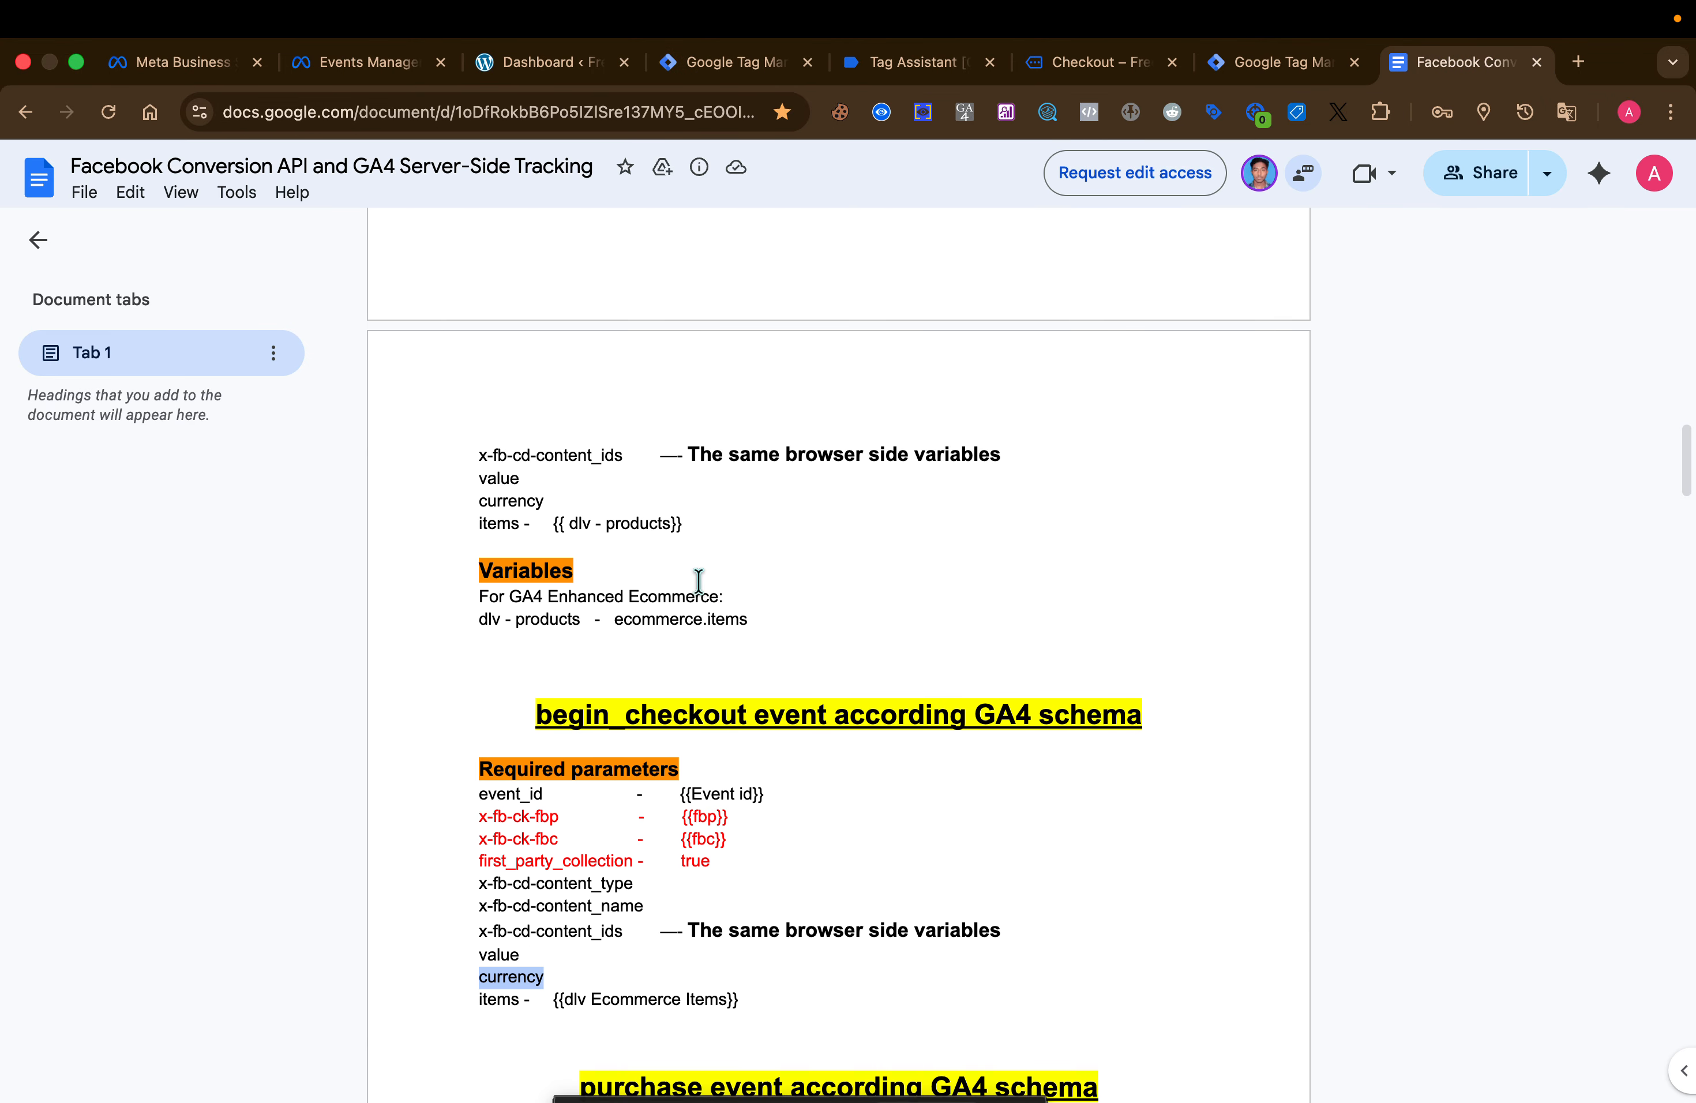
double_click(644, 525)
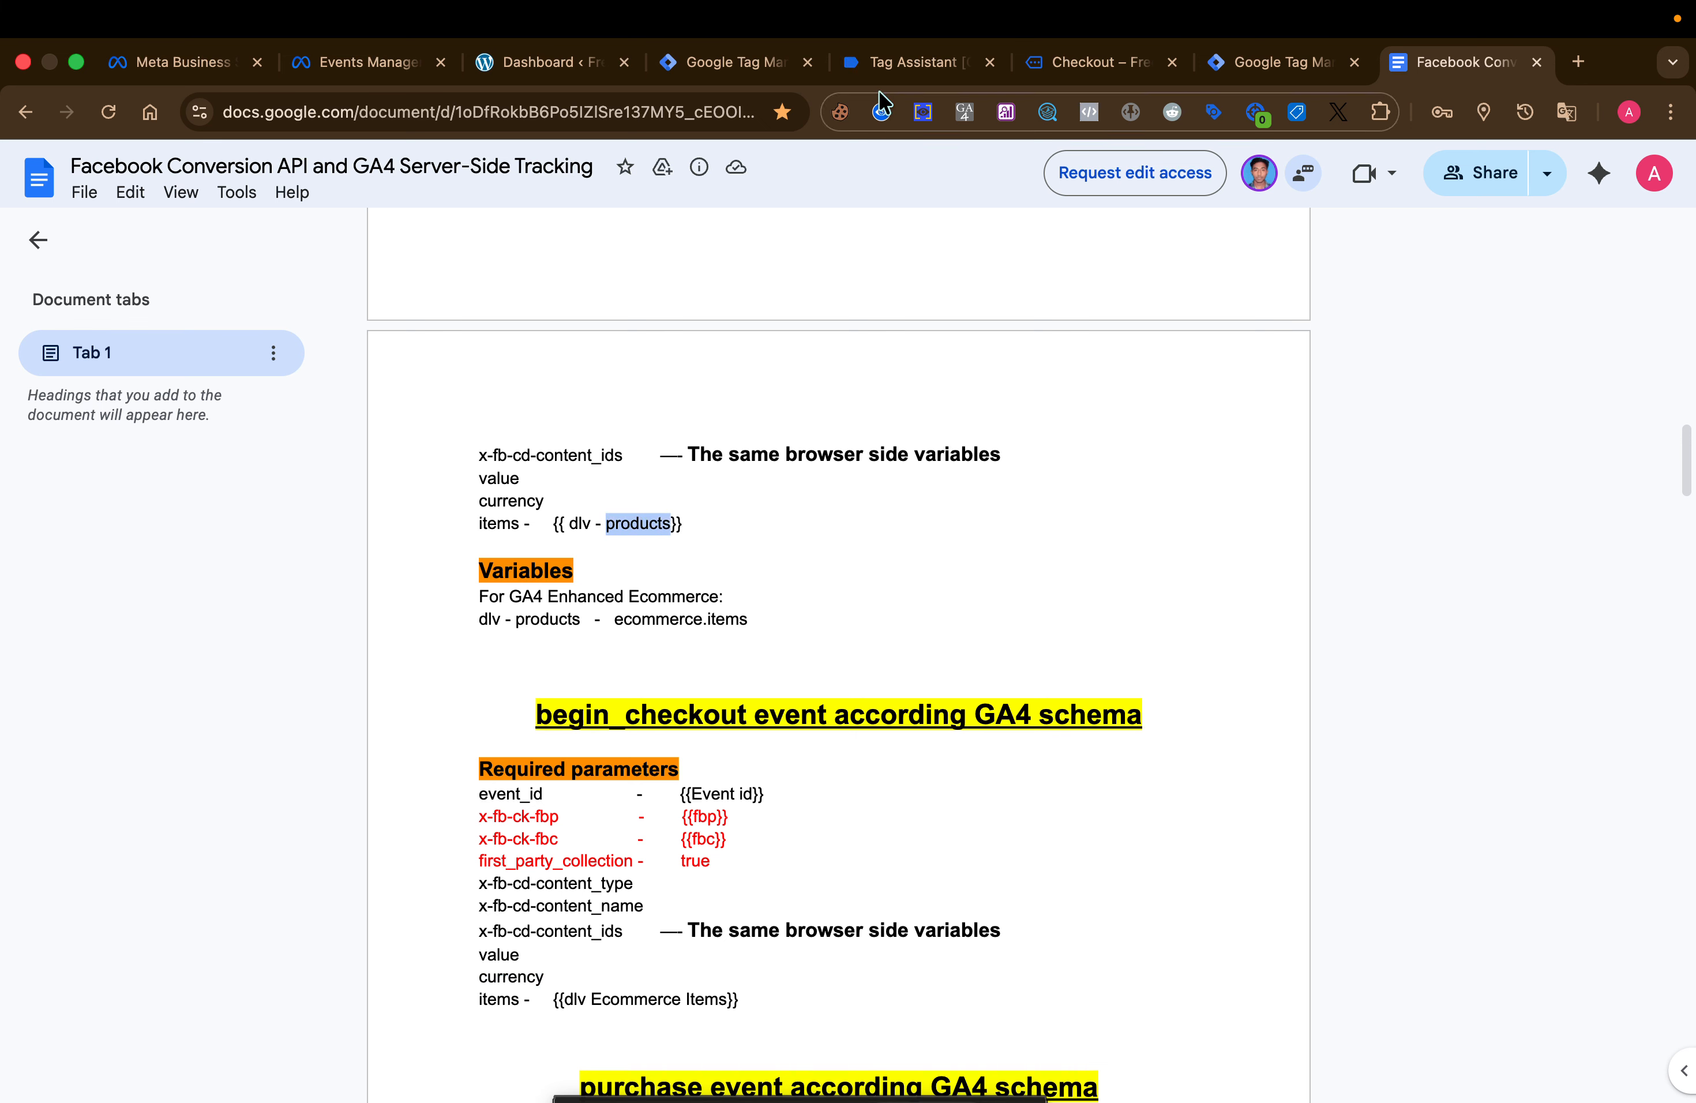
click(723, 61)
click(1087, 562)
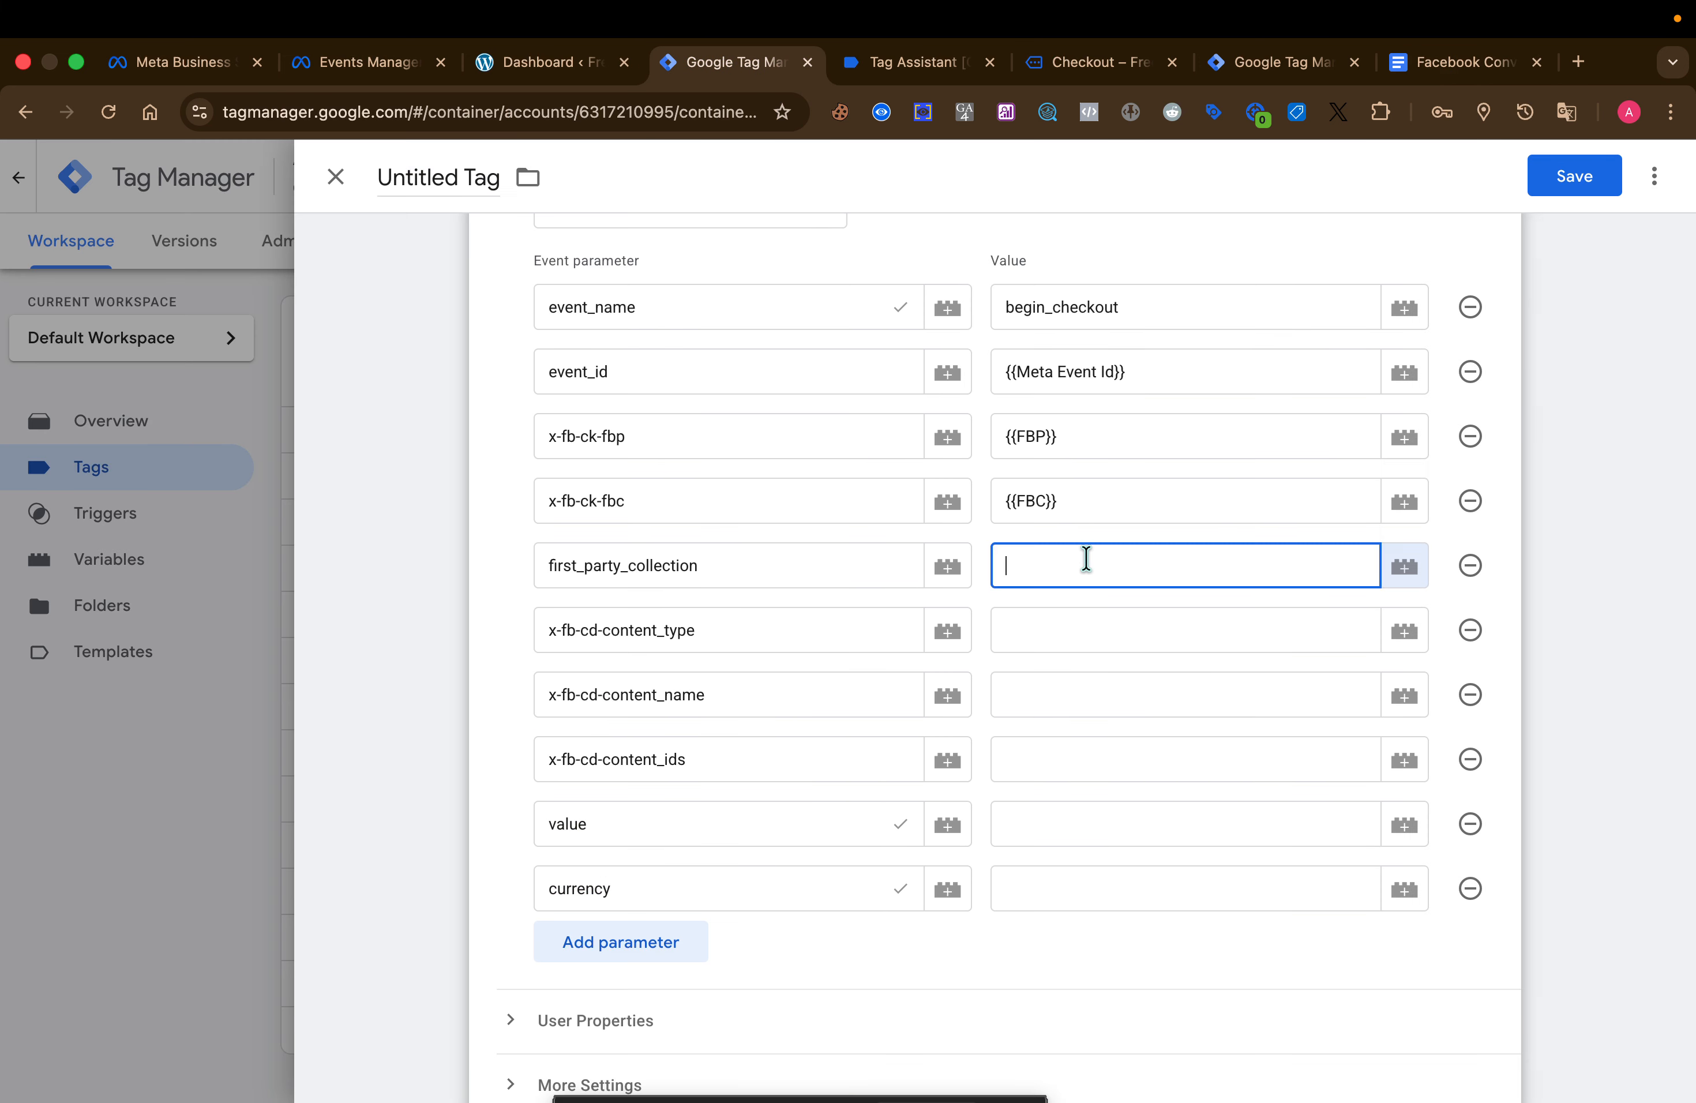
key(super+v)
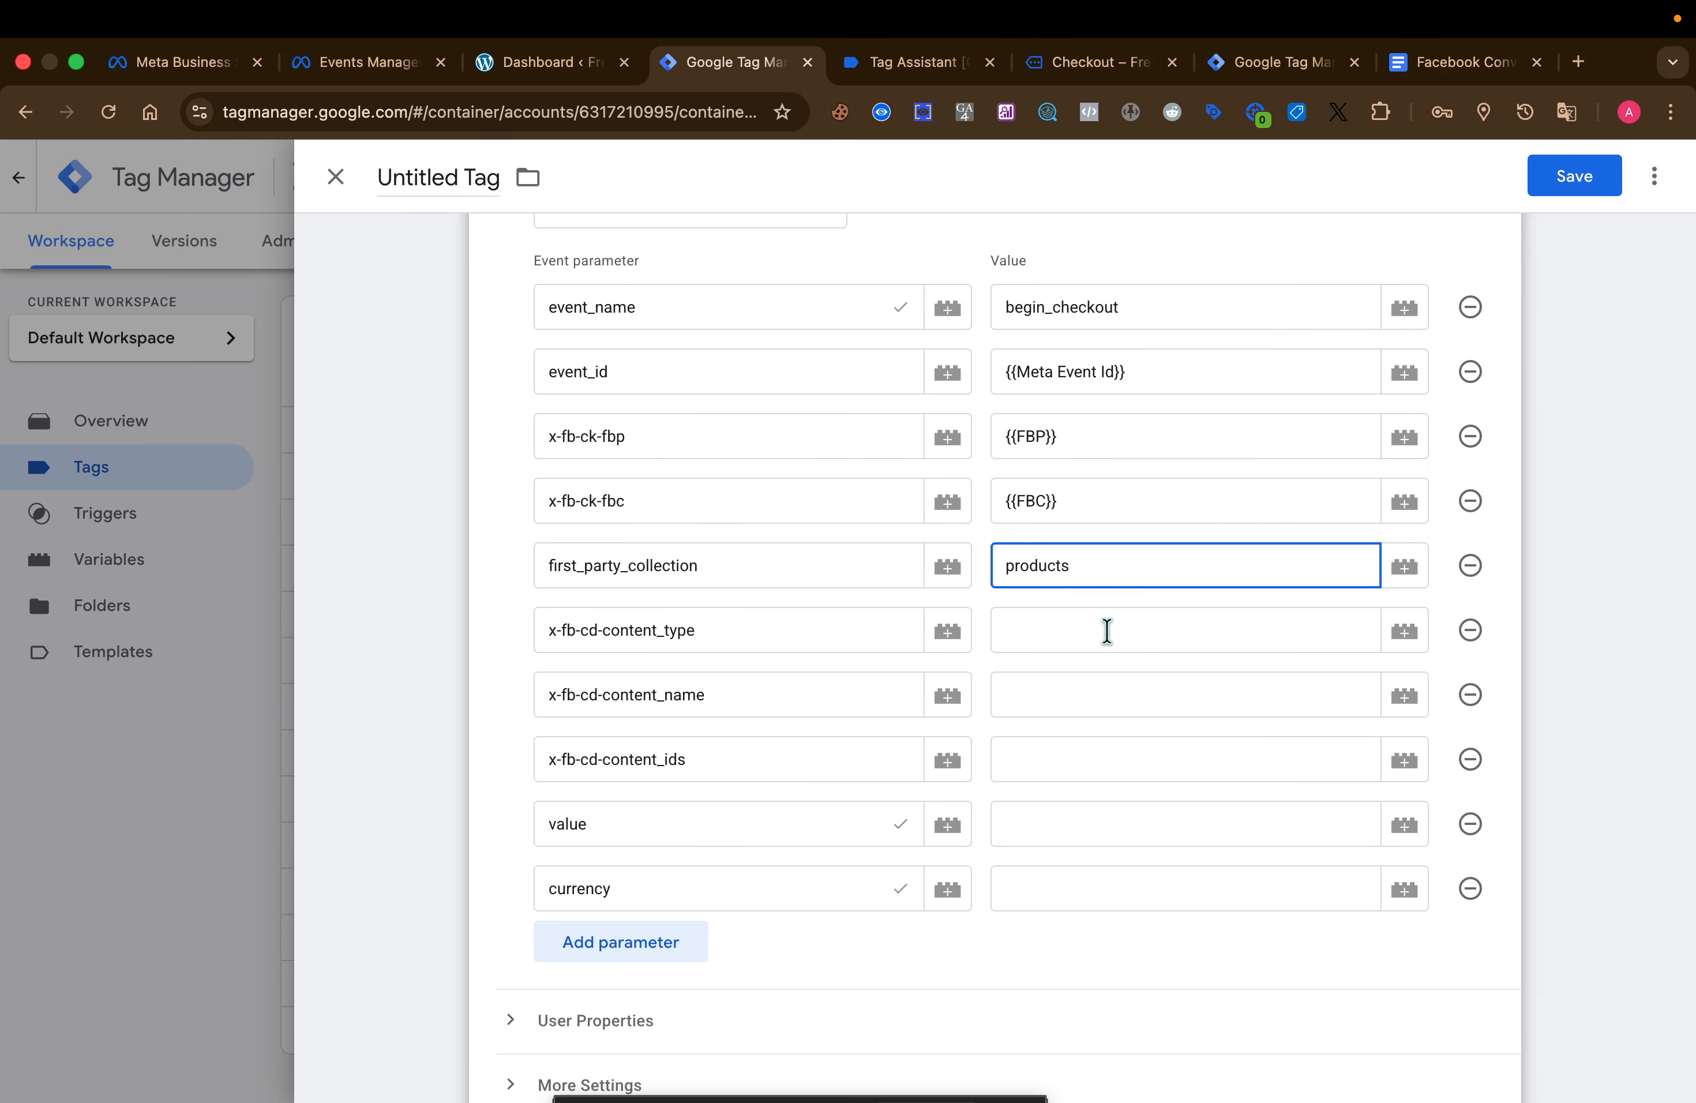
- Replace the first_party_collection value with true and set the x-fb-cd-content_type value to products
double_click(1093, 580)
key(BackSpace)
click(1103, 621)
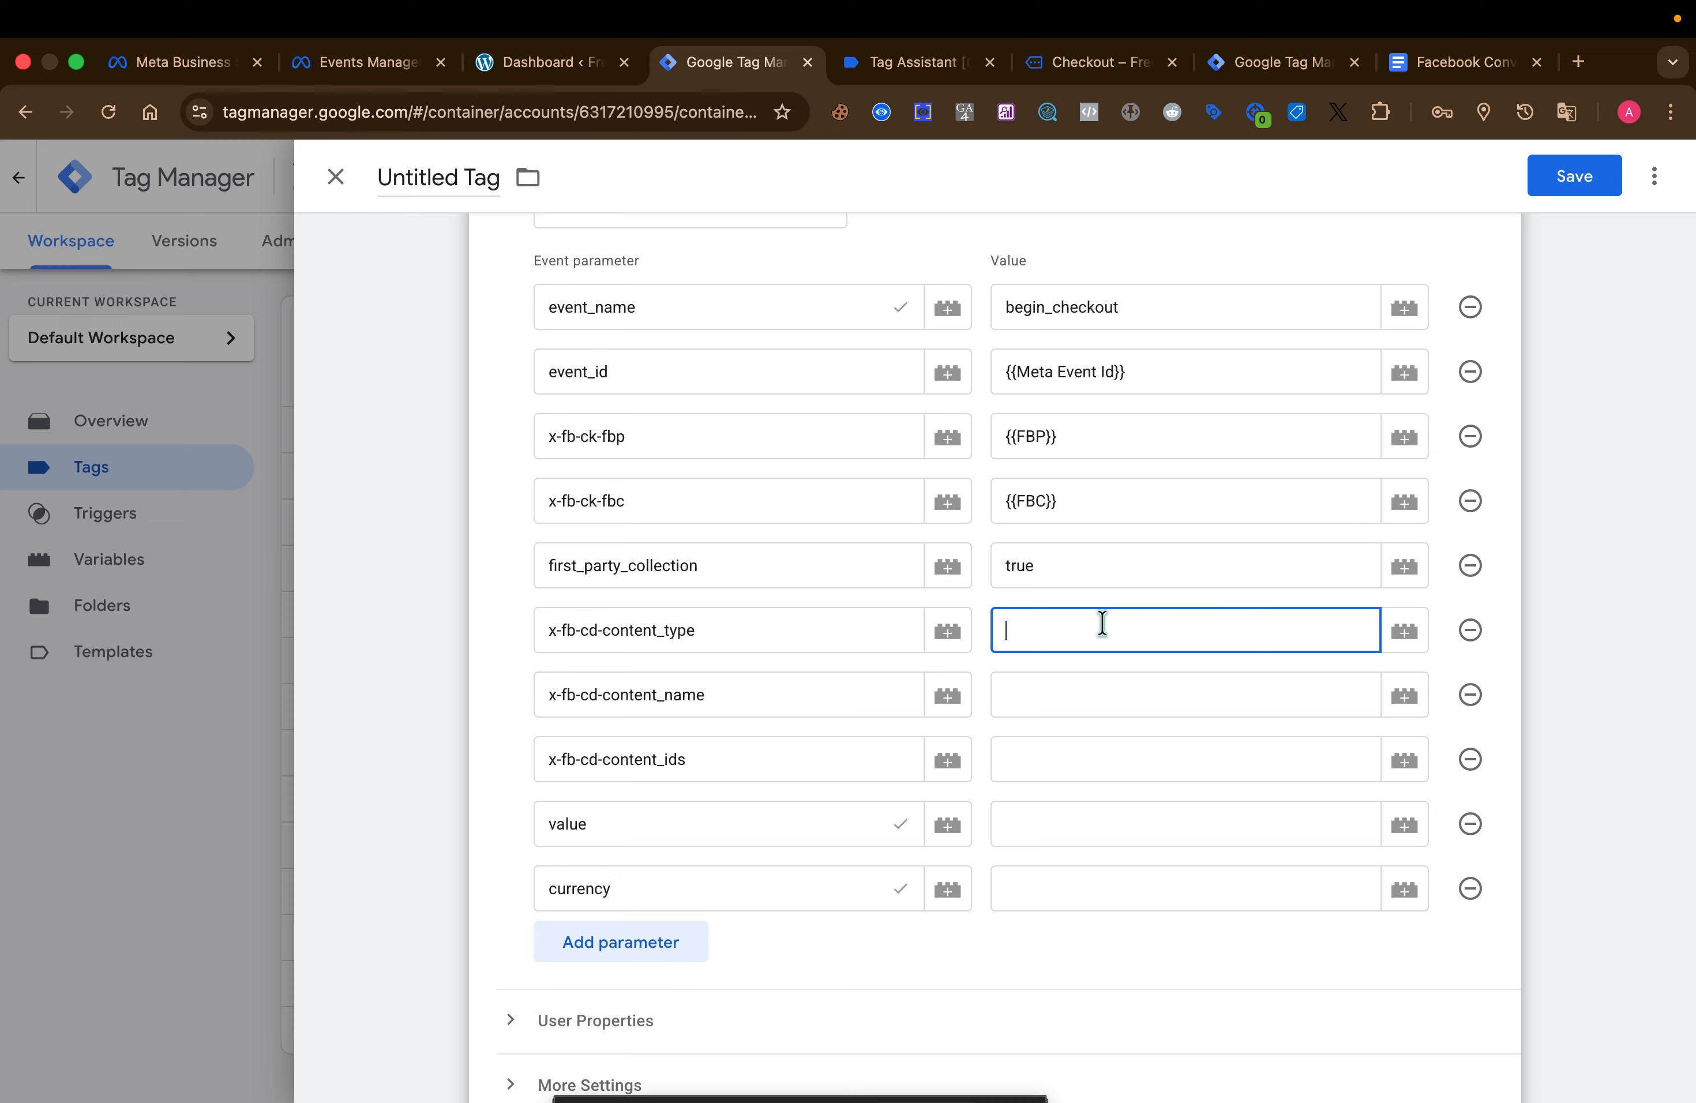
- Set x-fb-cd-content_name to the cJS - product names variable and x-fb-cd-content_ids to the cJS - product ids variable
click(1100, 699)
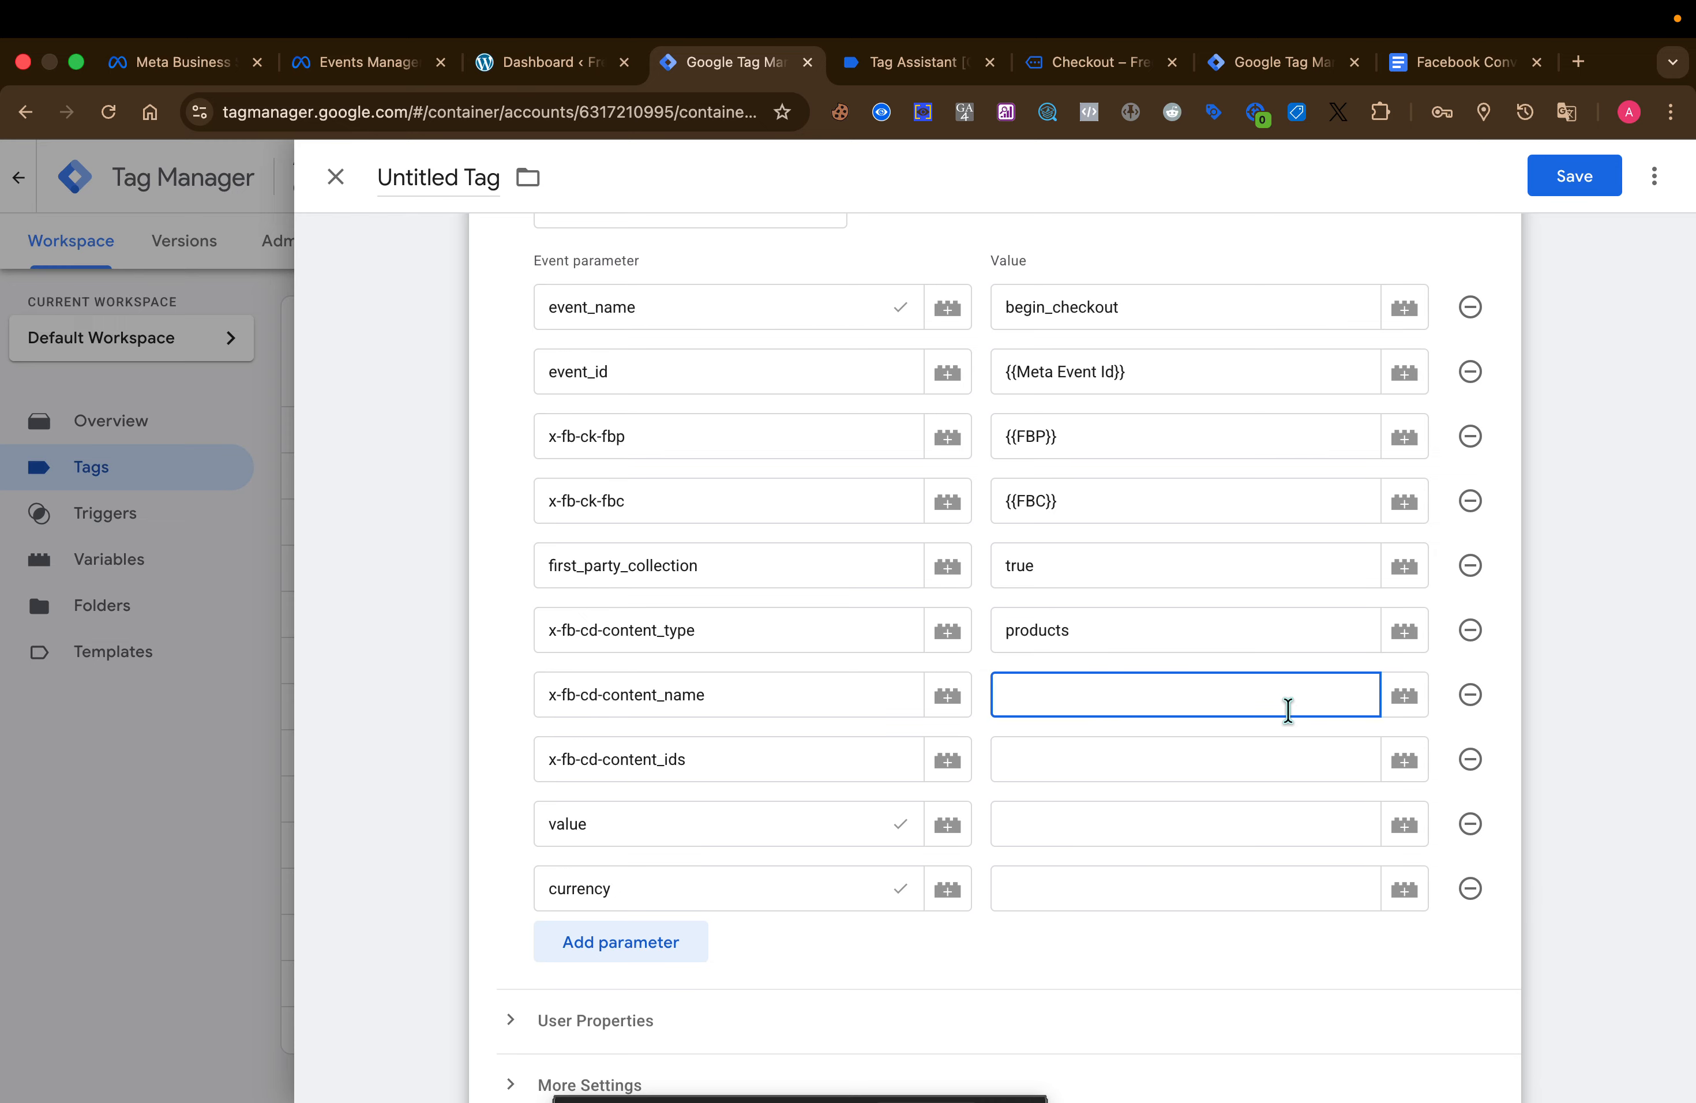
click(1402, 699)
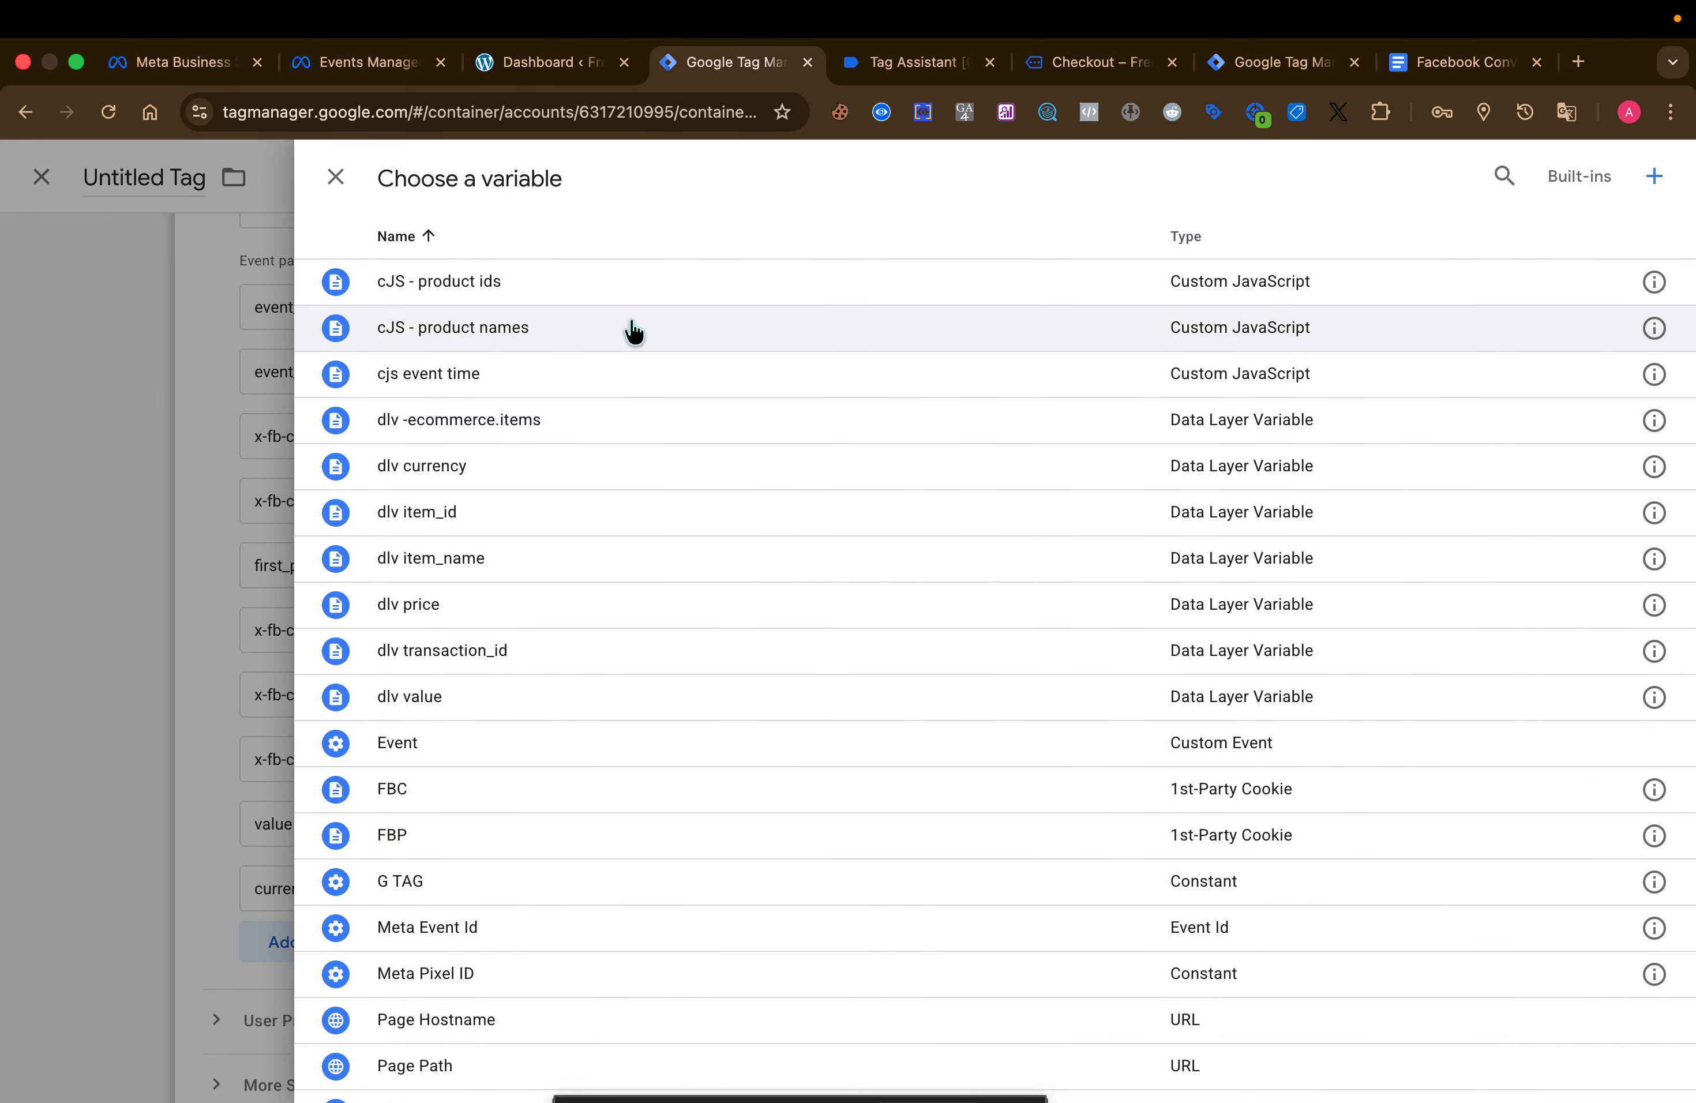
click(634, 332)
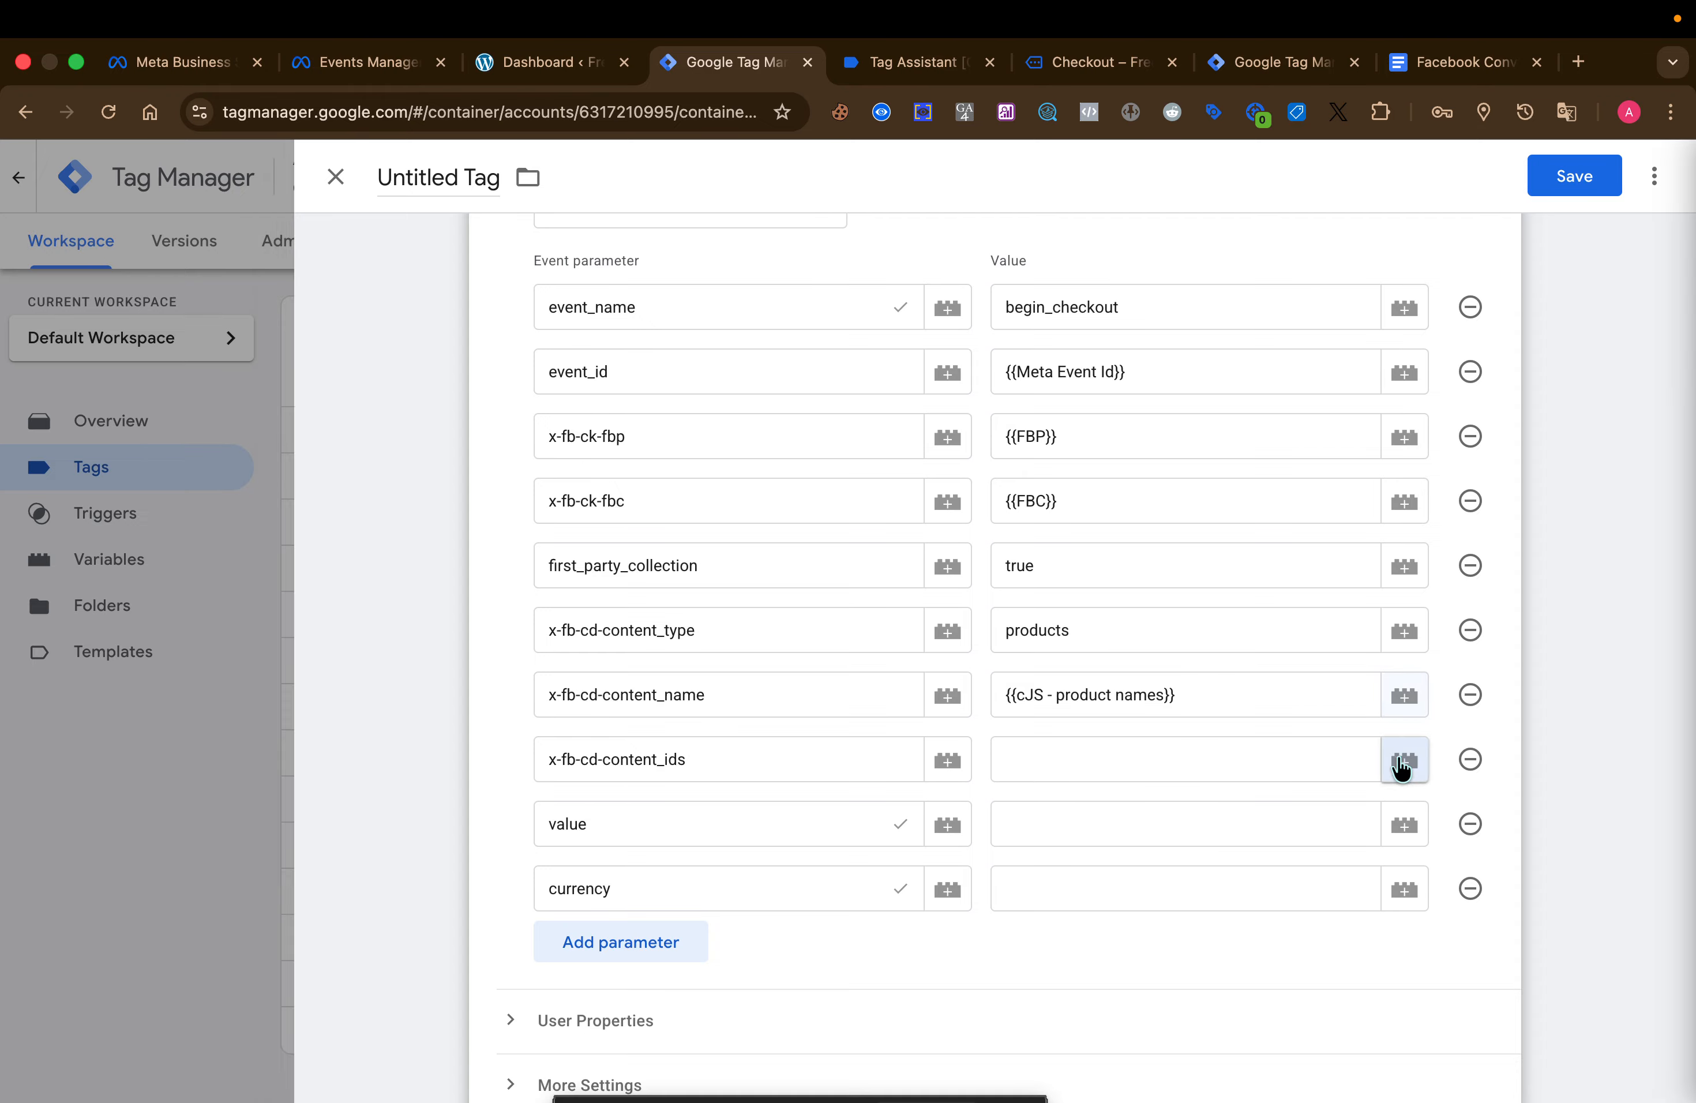
click(1403, 768)
click(527, 287)
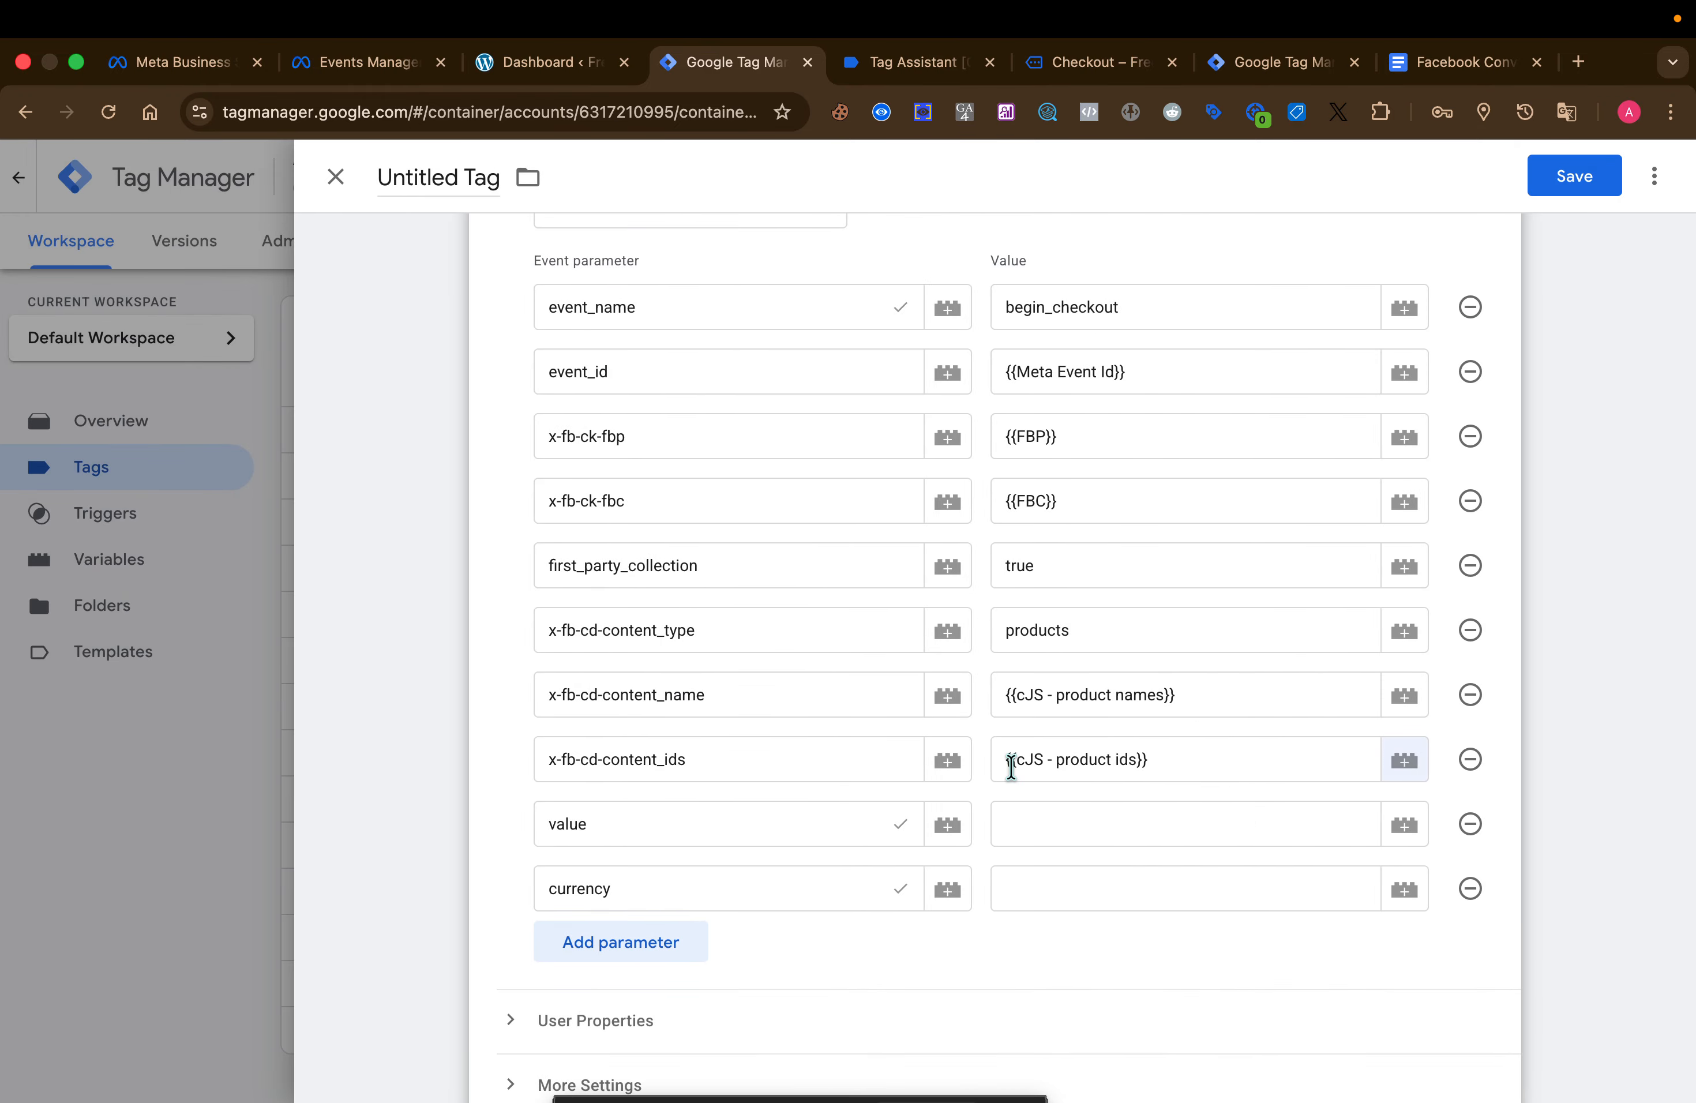
- Set the value parameter to the dlv value variable and the currency parameter to the dlv currency variable
click(1404, 825)
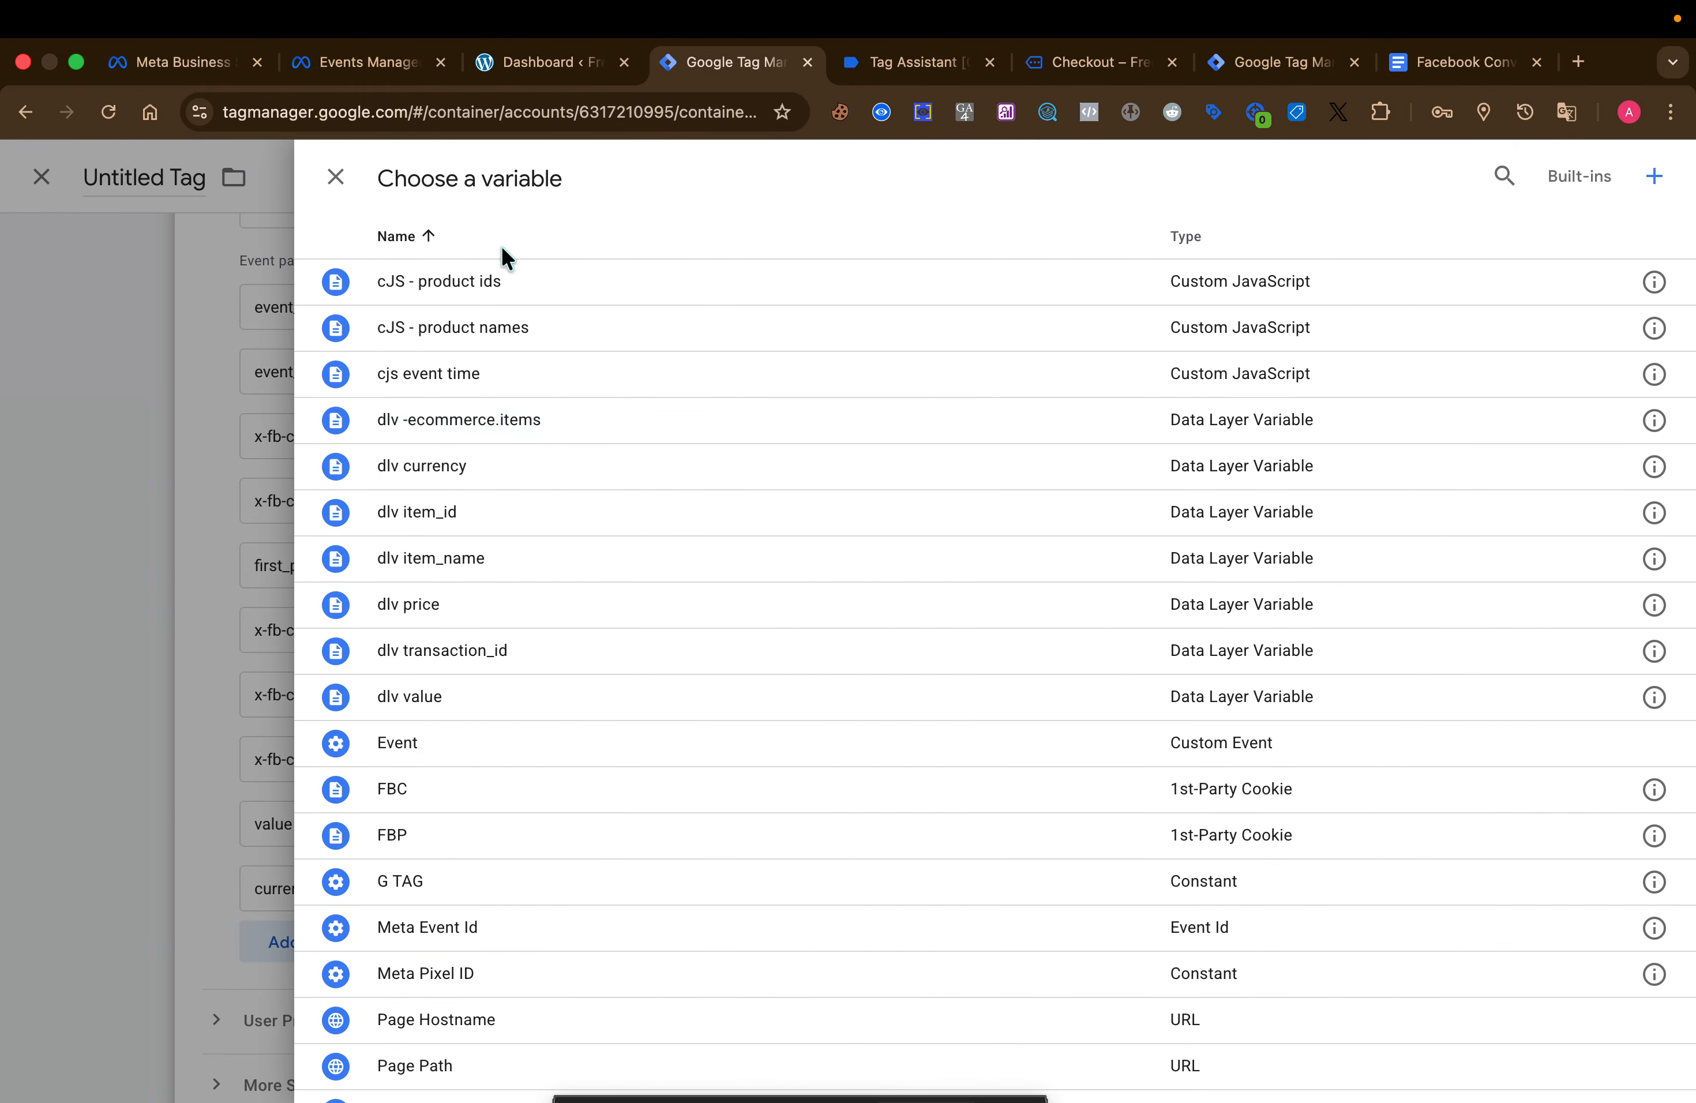
click(466, 697)
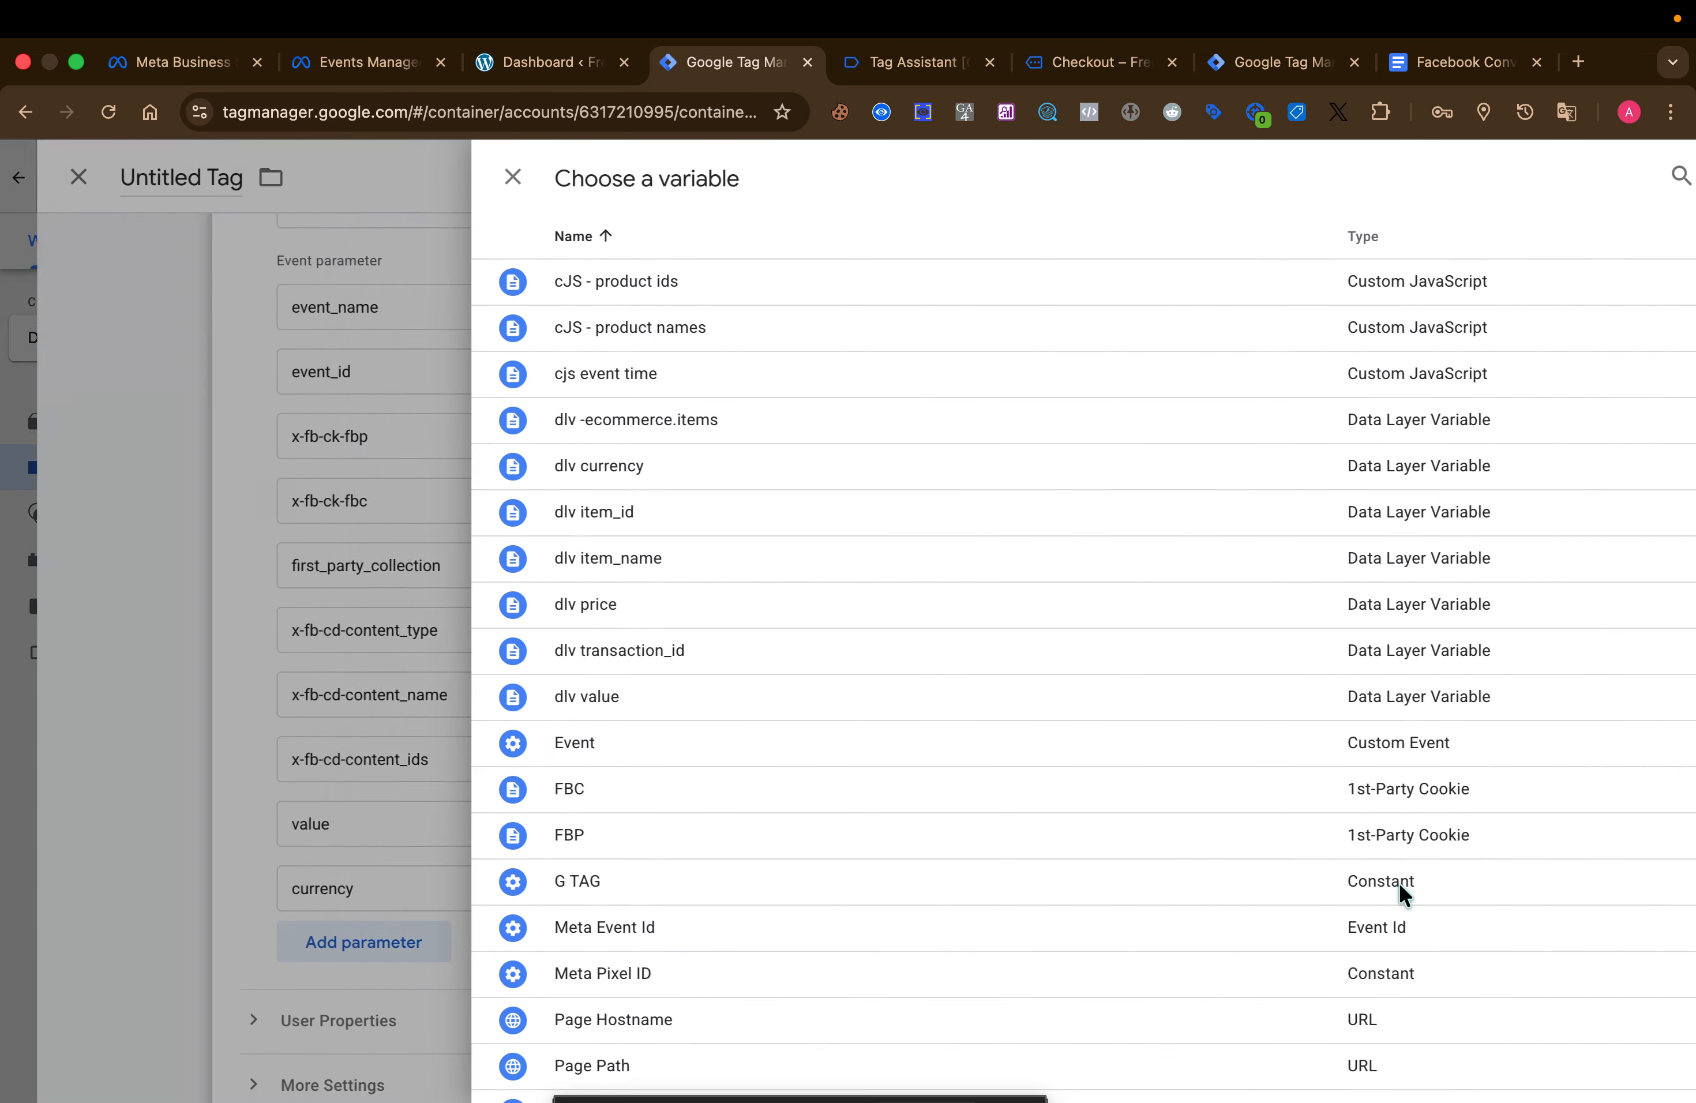
click(1403, 889)
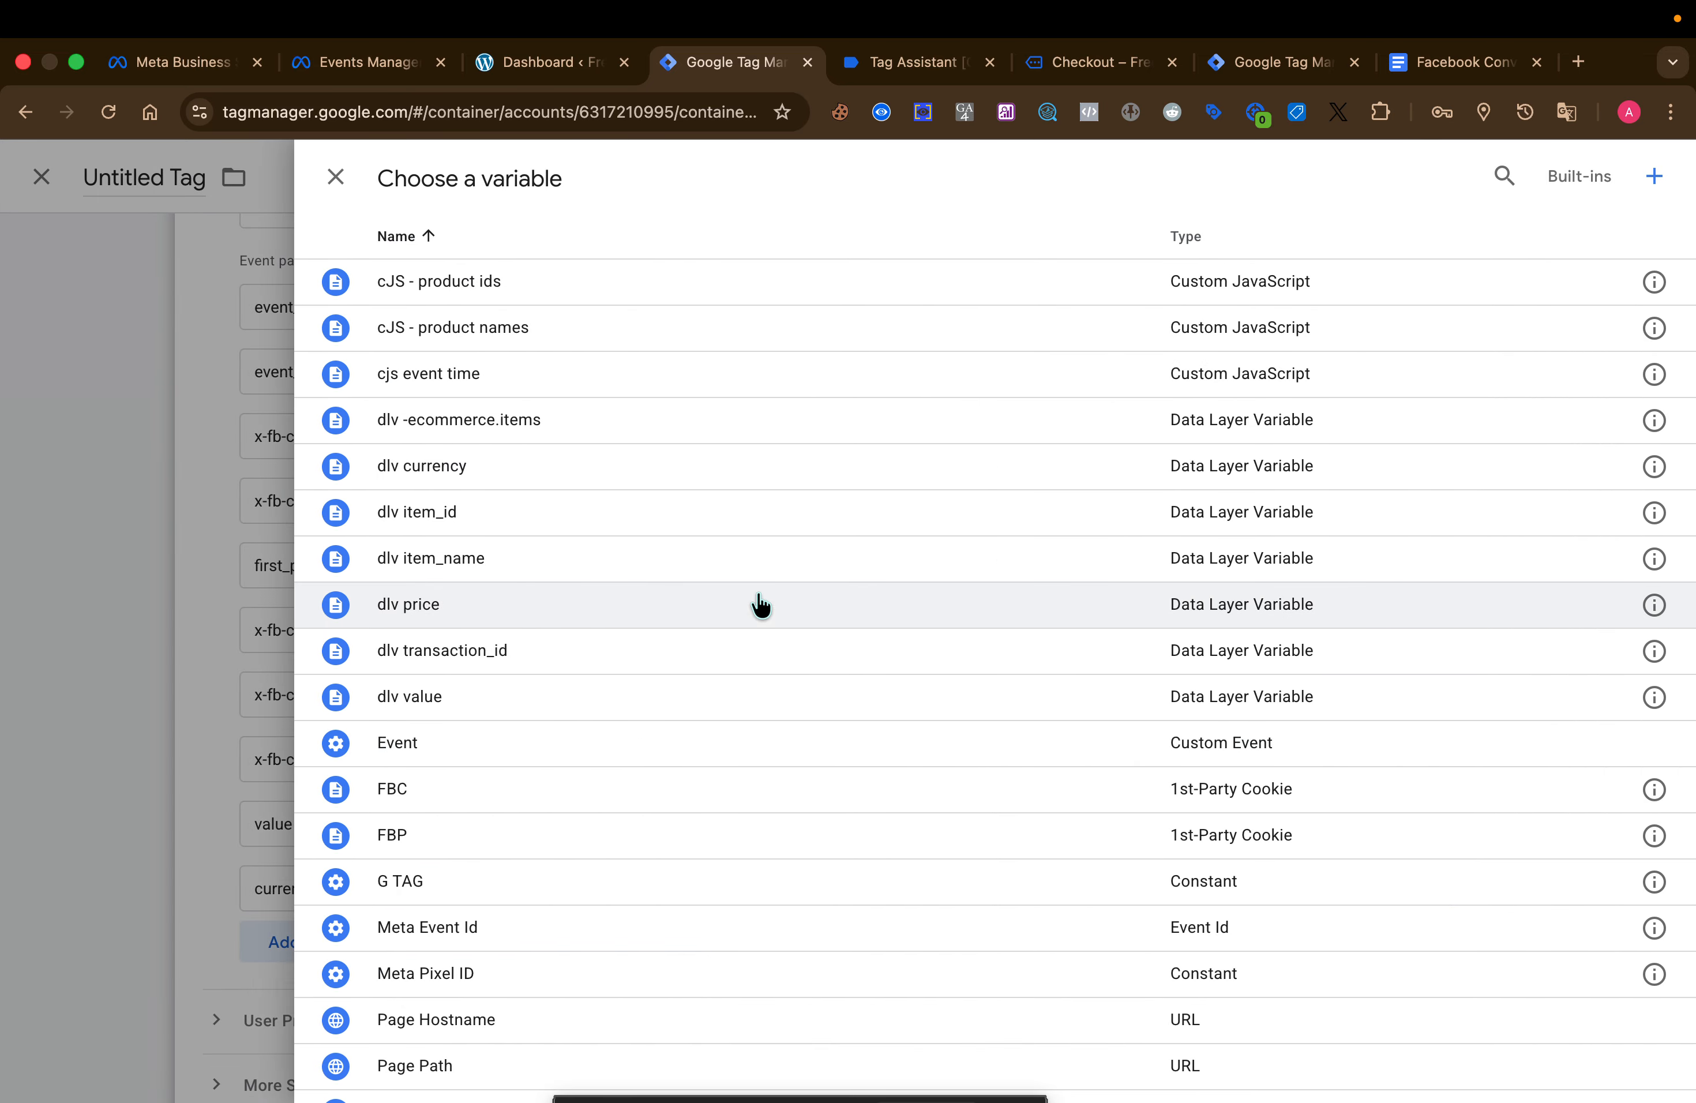
click(515, 469)
- Enable Send Ecommerce data for the tag in its More Settings
scroll(1022, 993, down, 5)
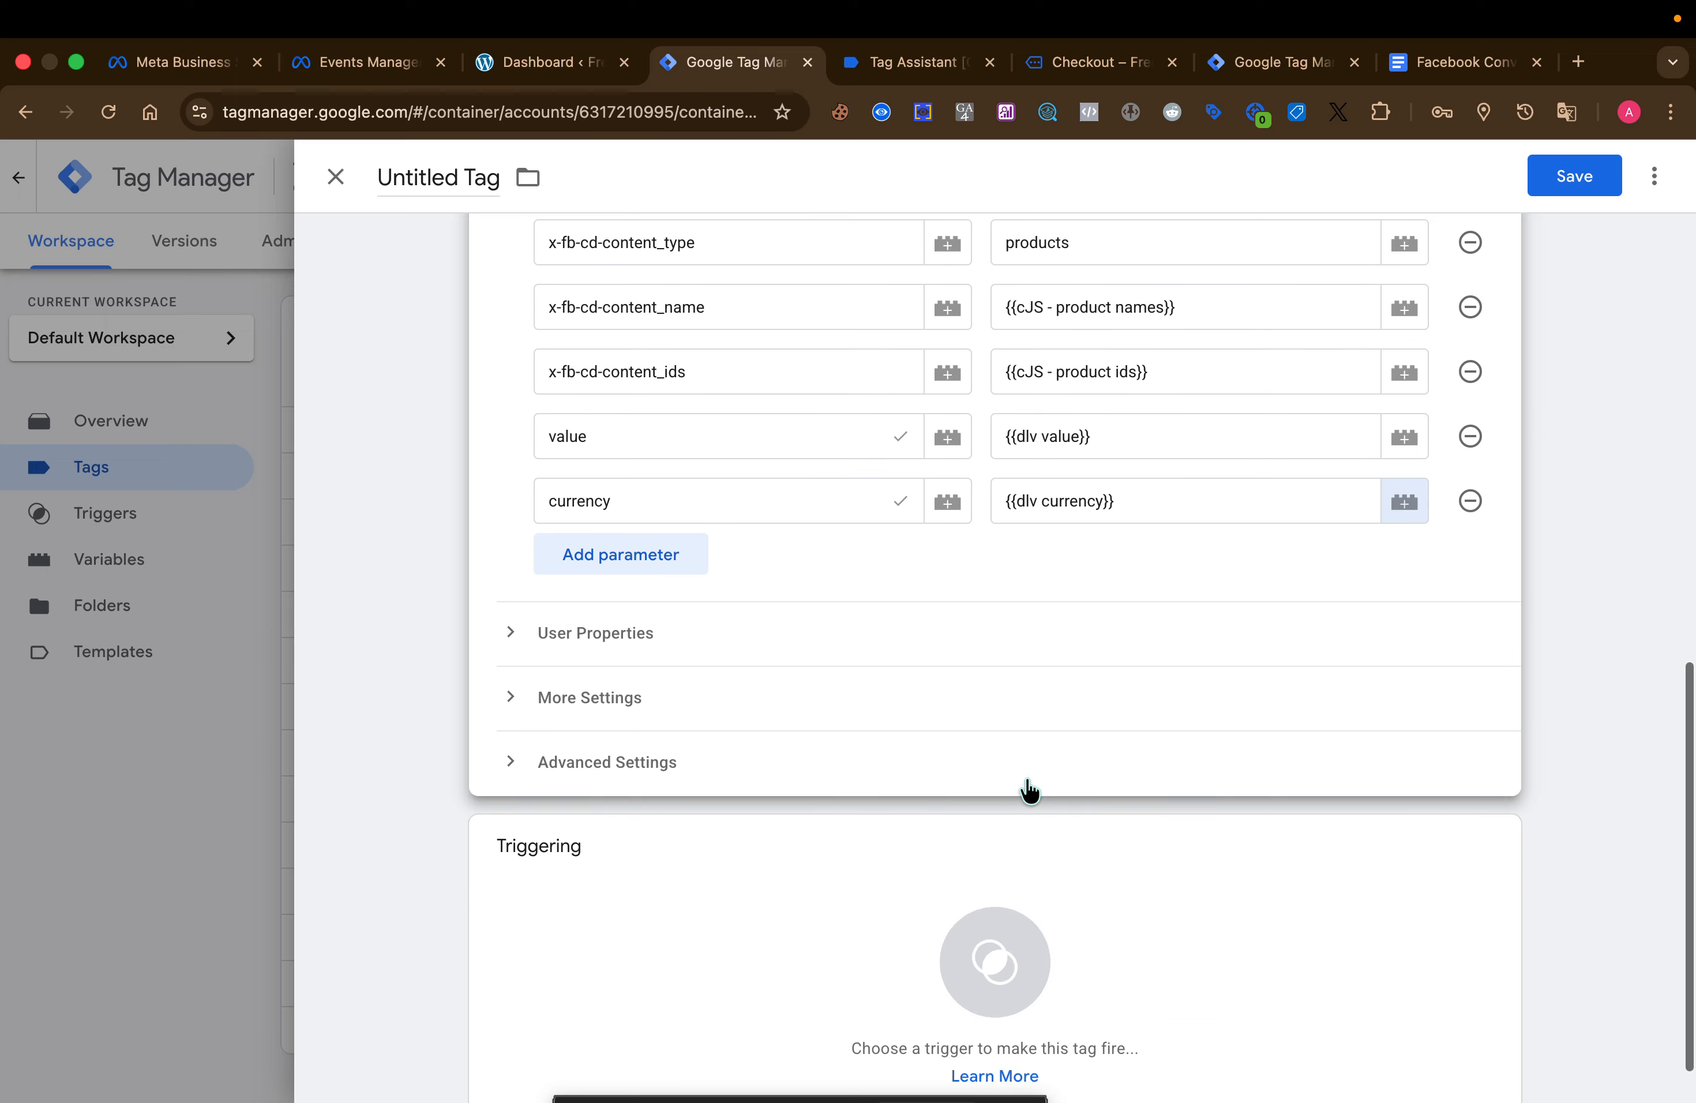
click(635, 673)
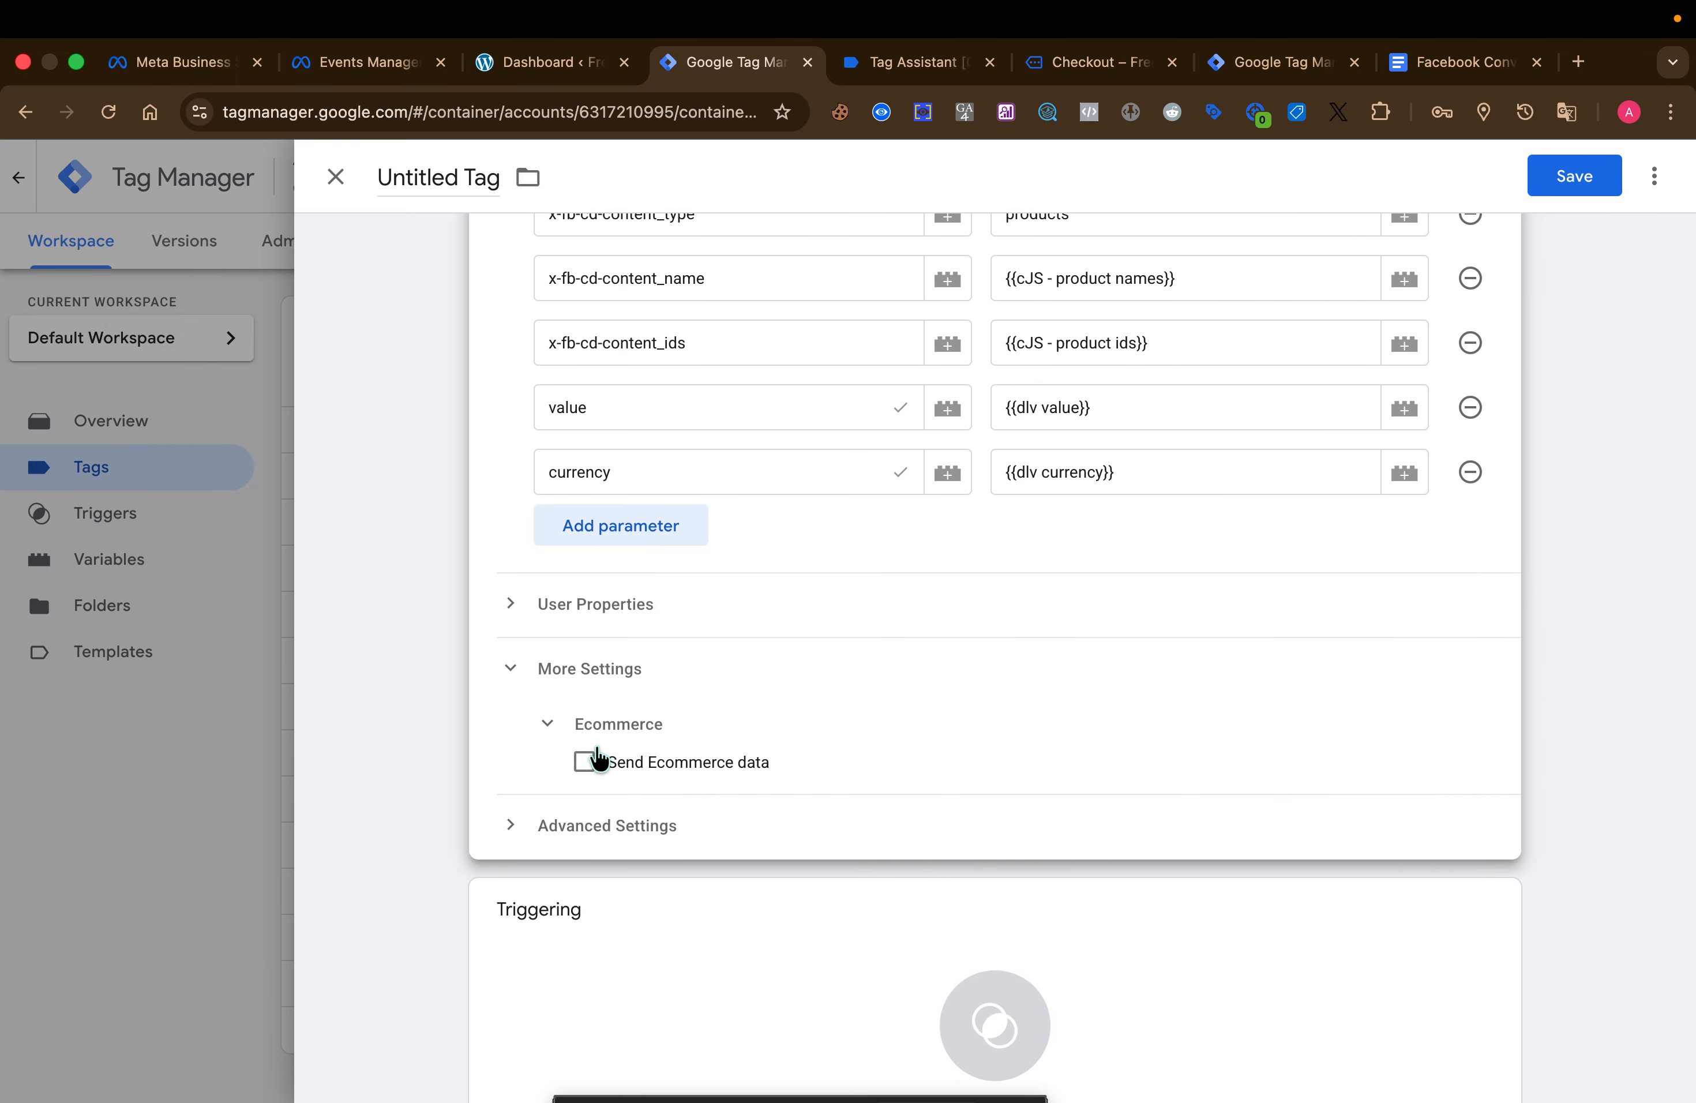
click(584, 762)
- Assign the begin_checkout custom event as the tag's firing trigger
scroll(844, 741, down, 3)
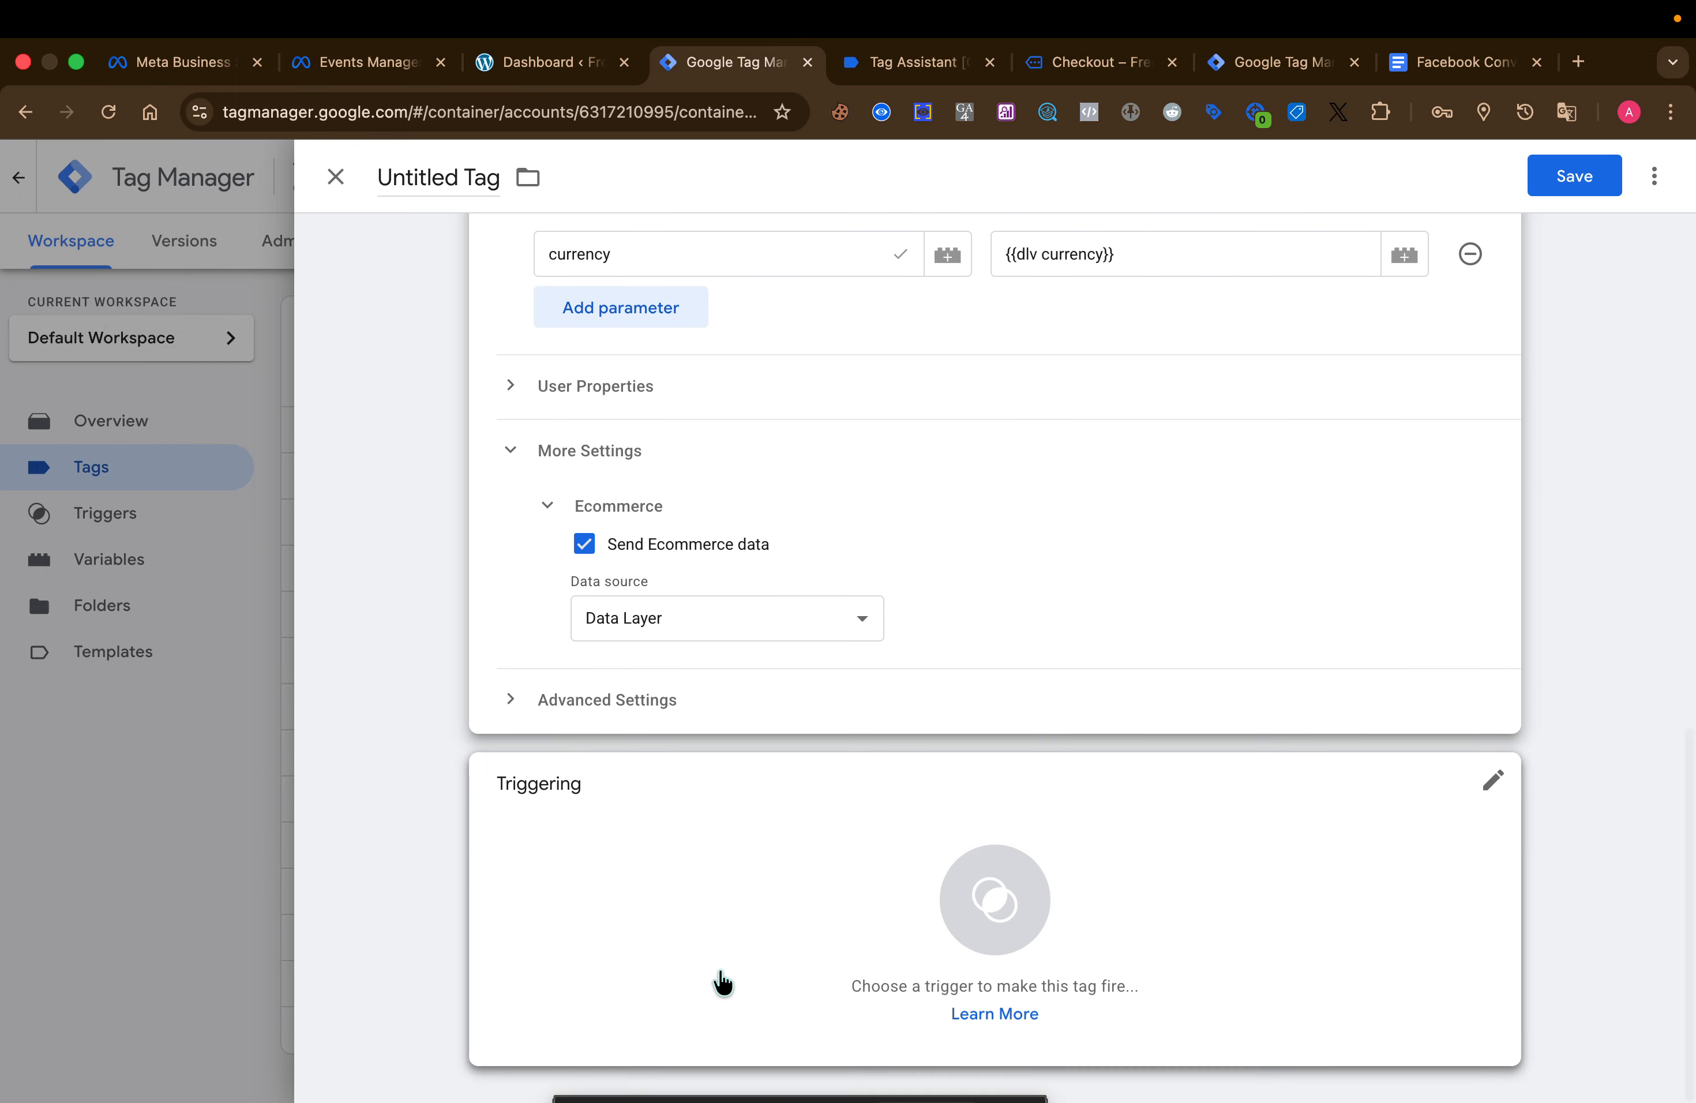
click(851, 929)
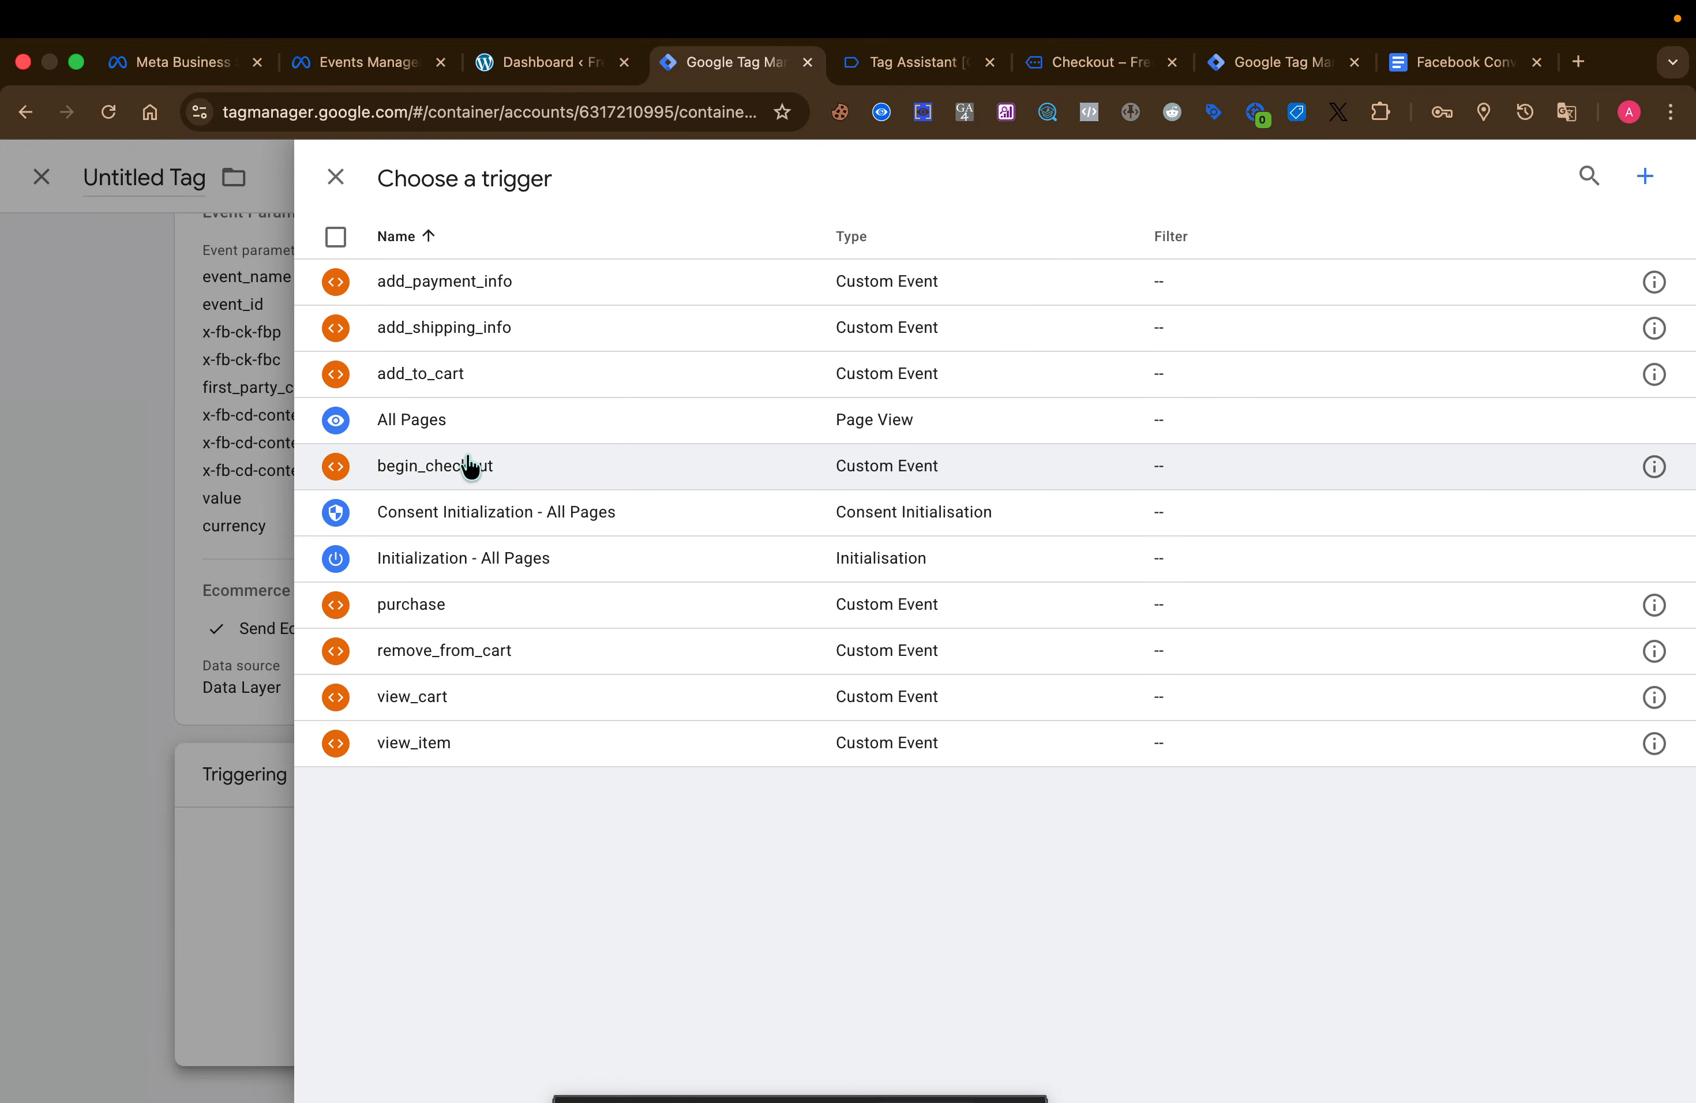
click(471, 462)
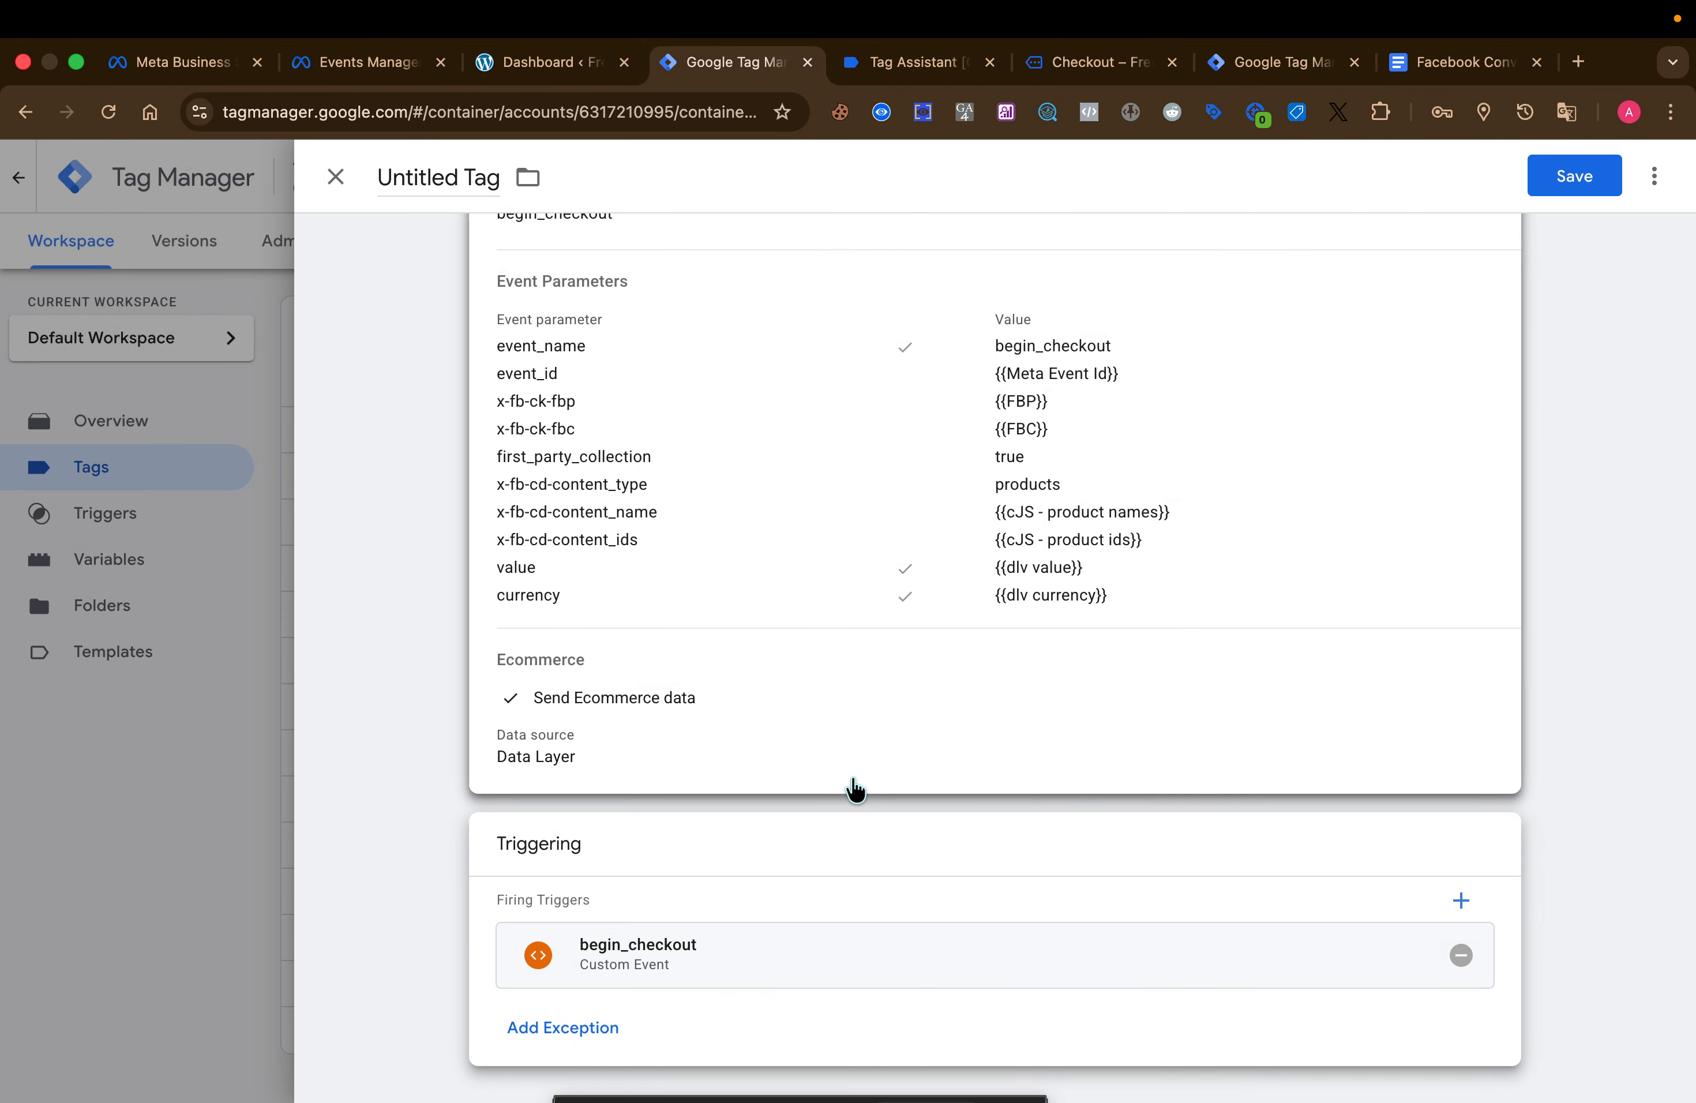
- Name the tag FB SS begin_checkout -Tag, reusing the copied event name, and save it
scroll(852, 788, up, 5)
click(709, 604)
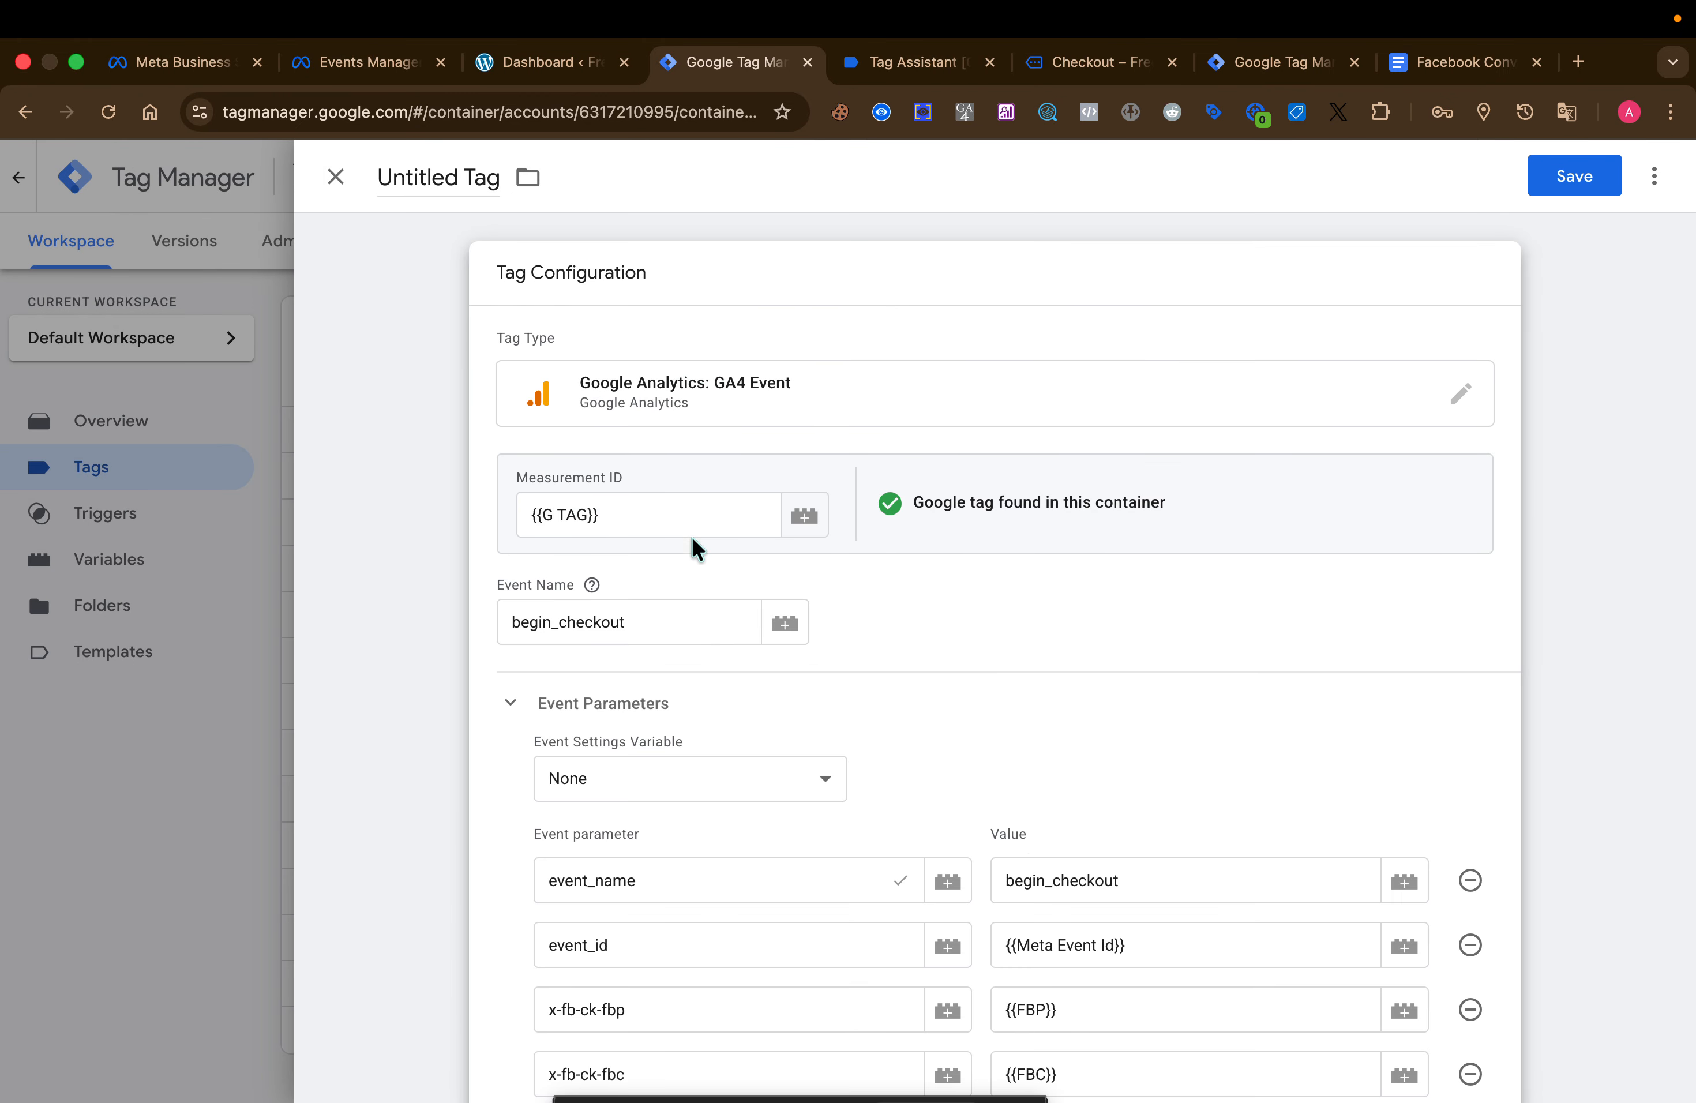
double_click(643, 613)
key(super+c)
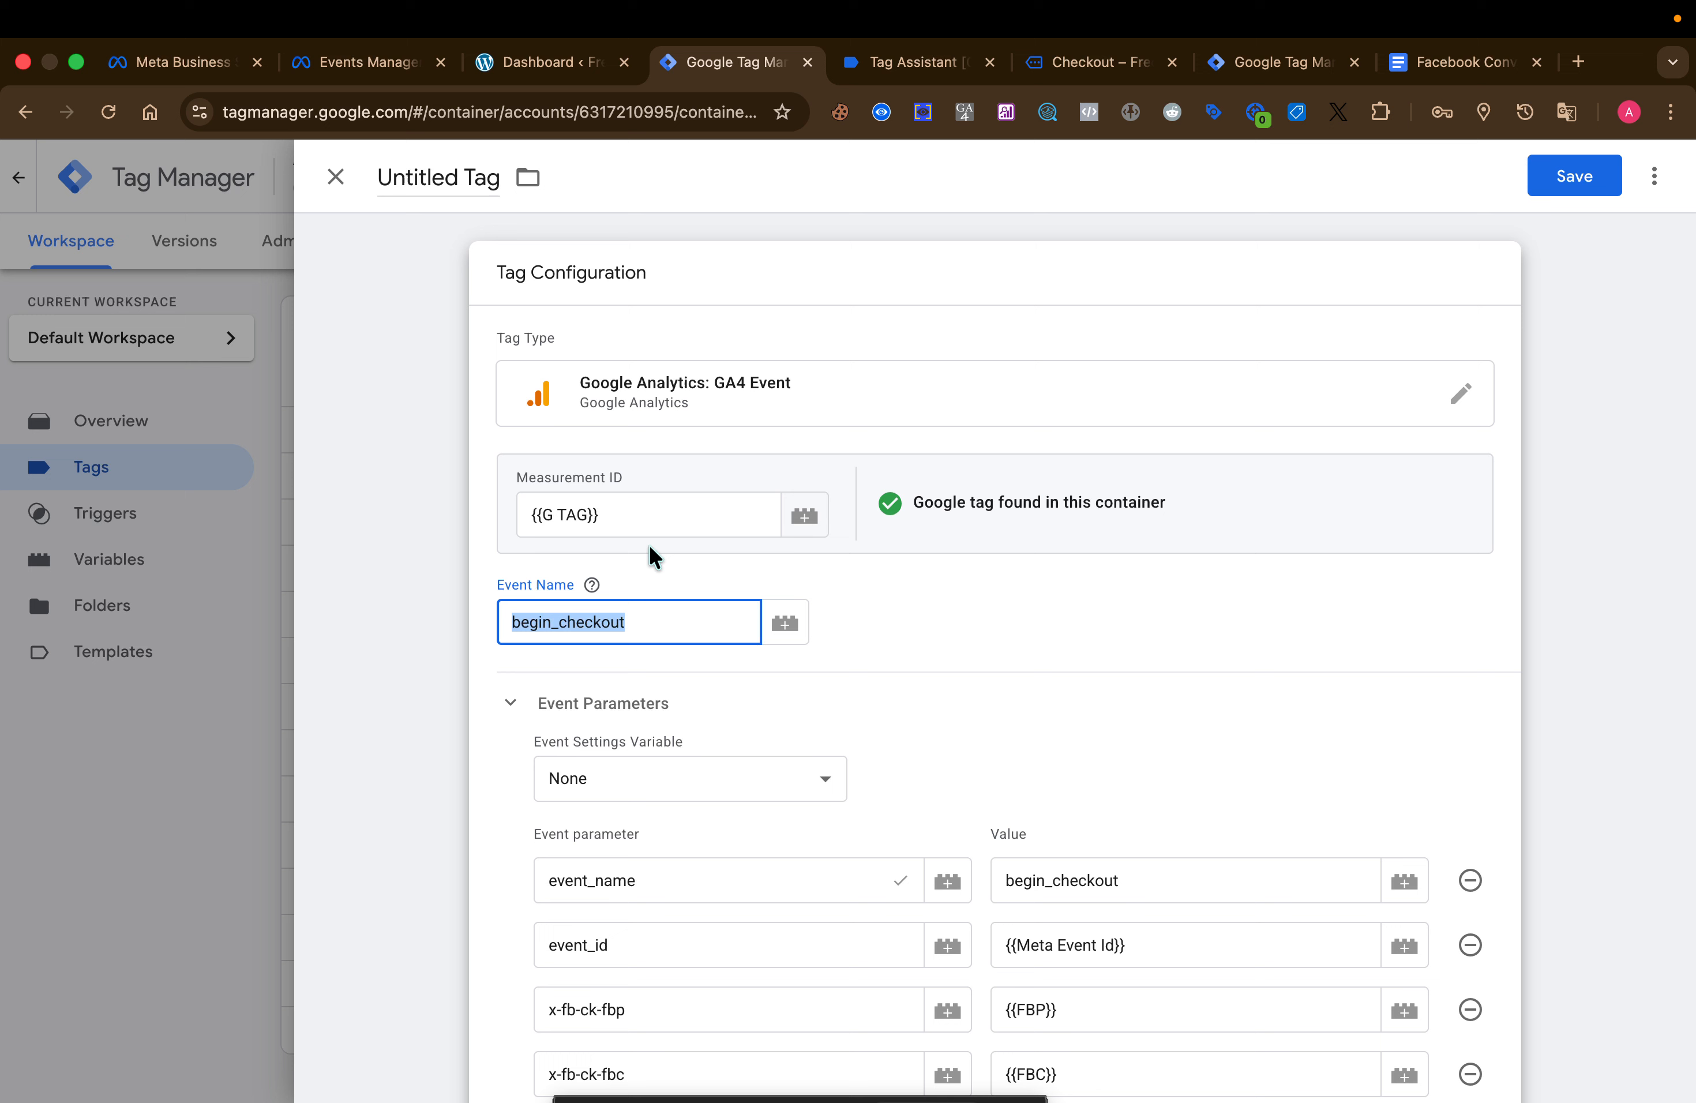
double_click(423, 179)
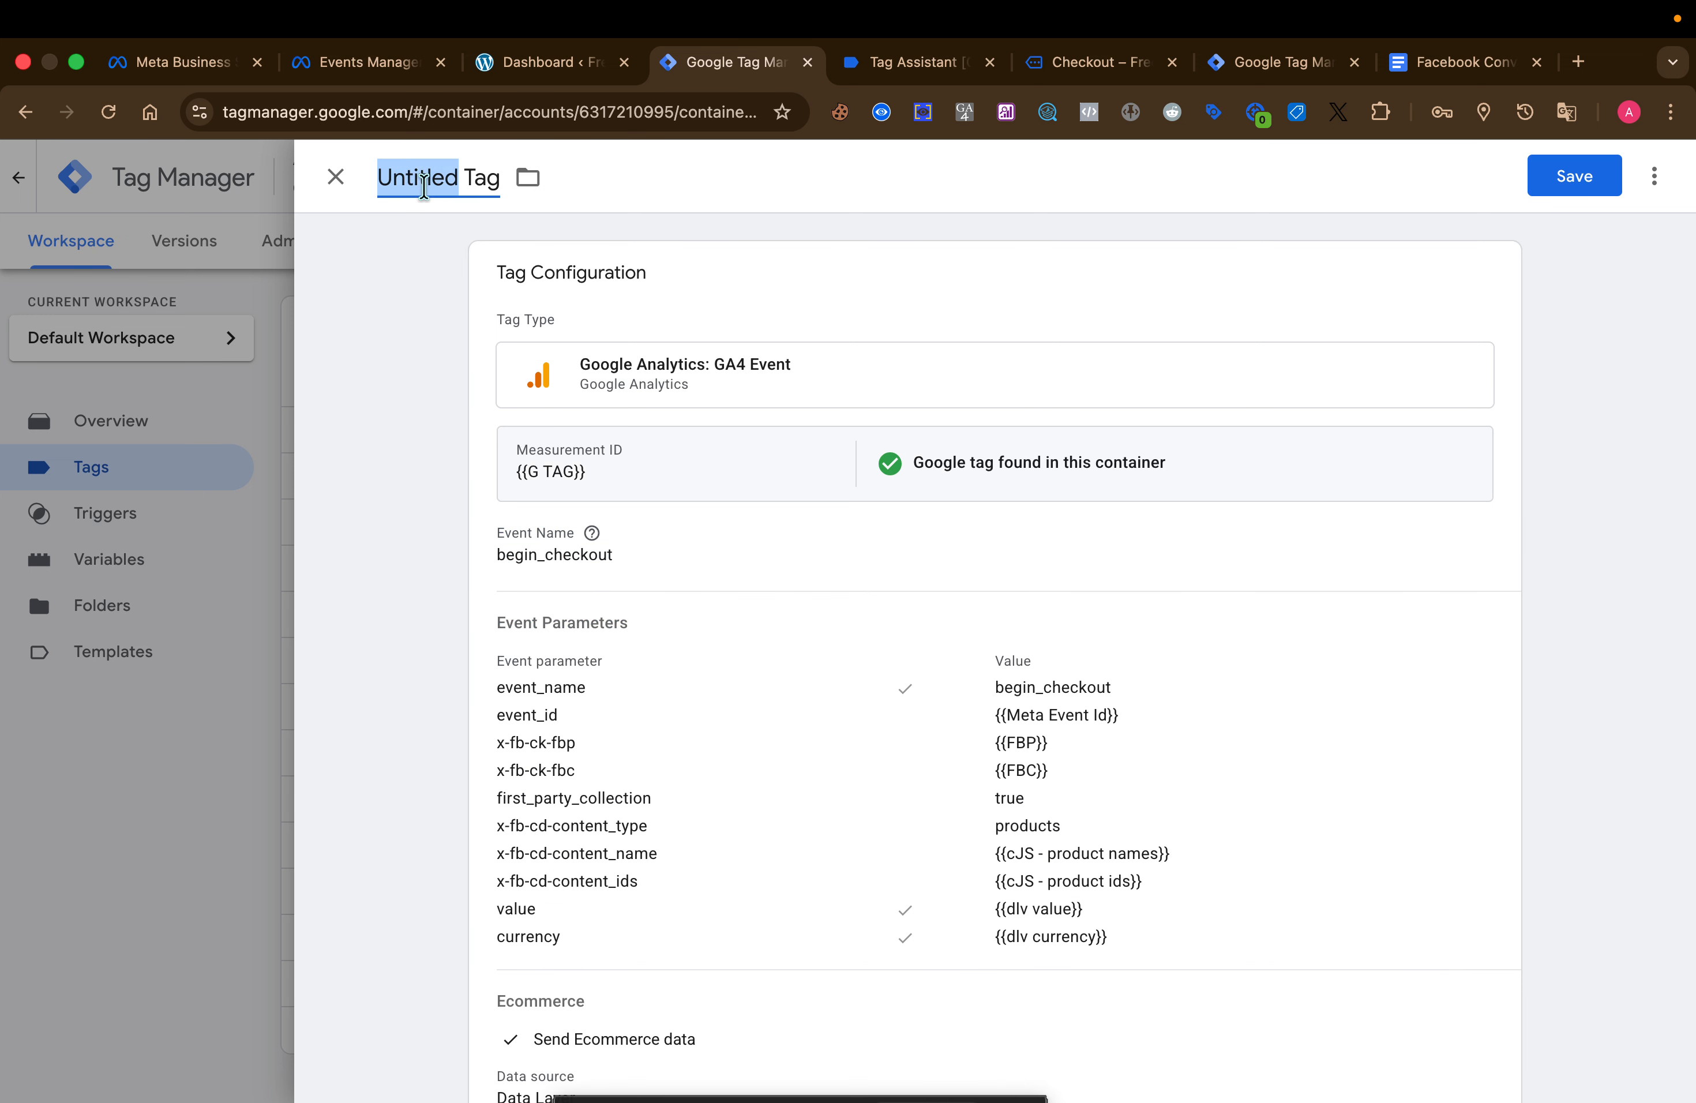
text(FB SS )
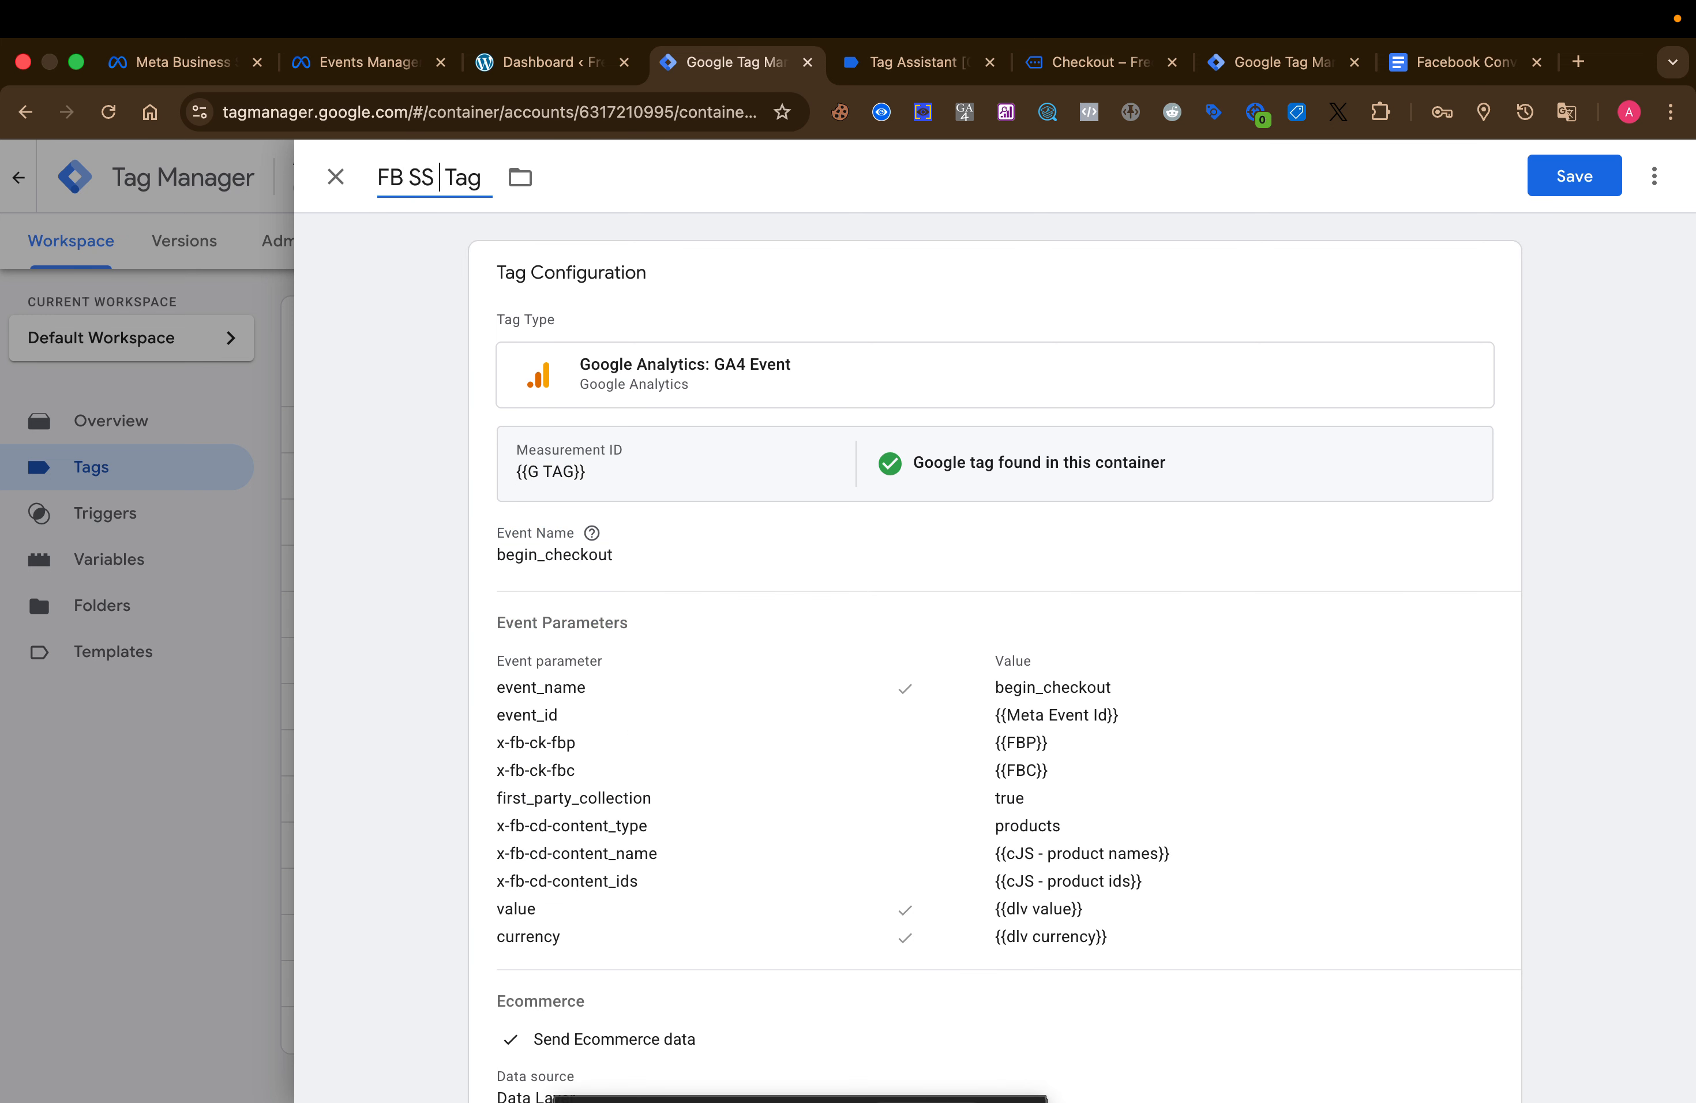
text(√)
key(BackSpace)
key(super+v)
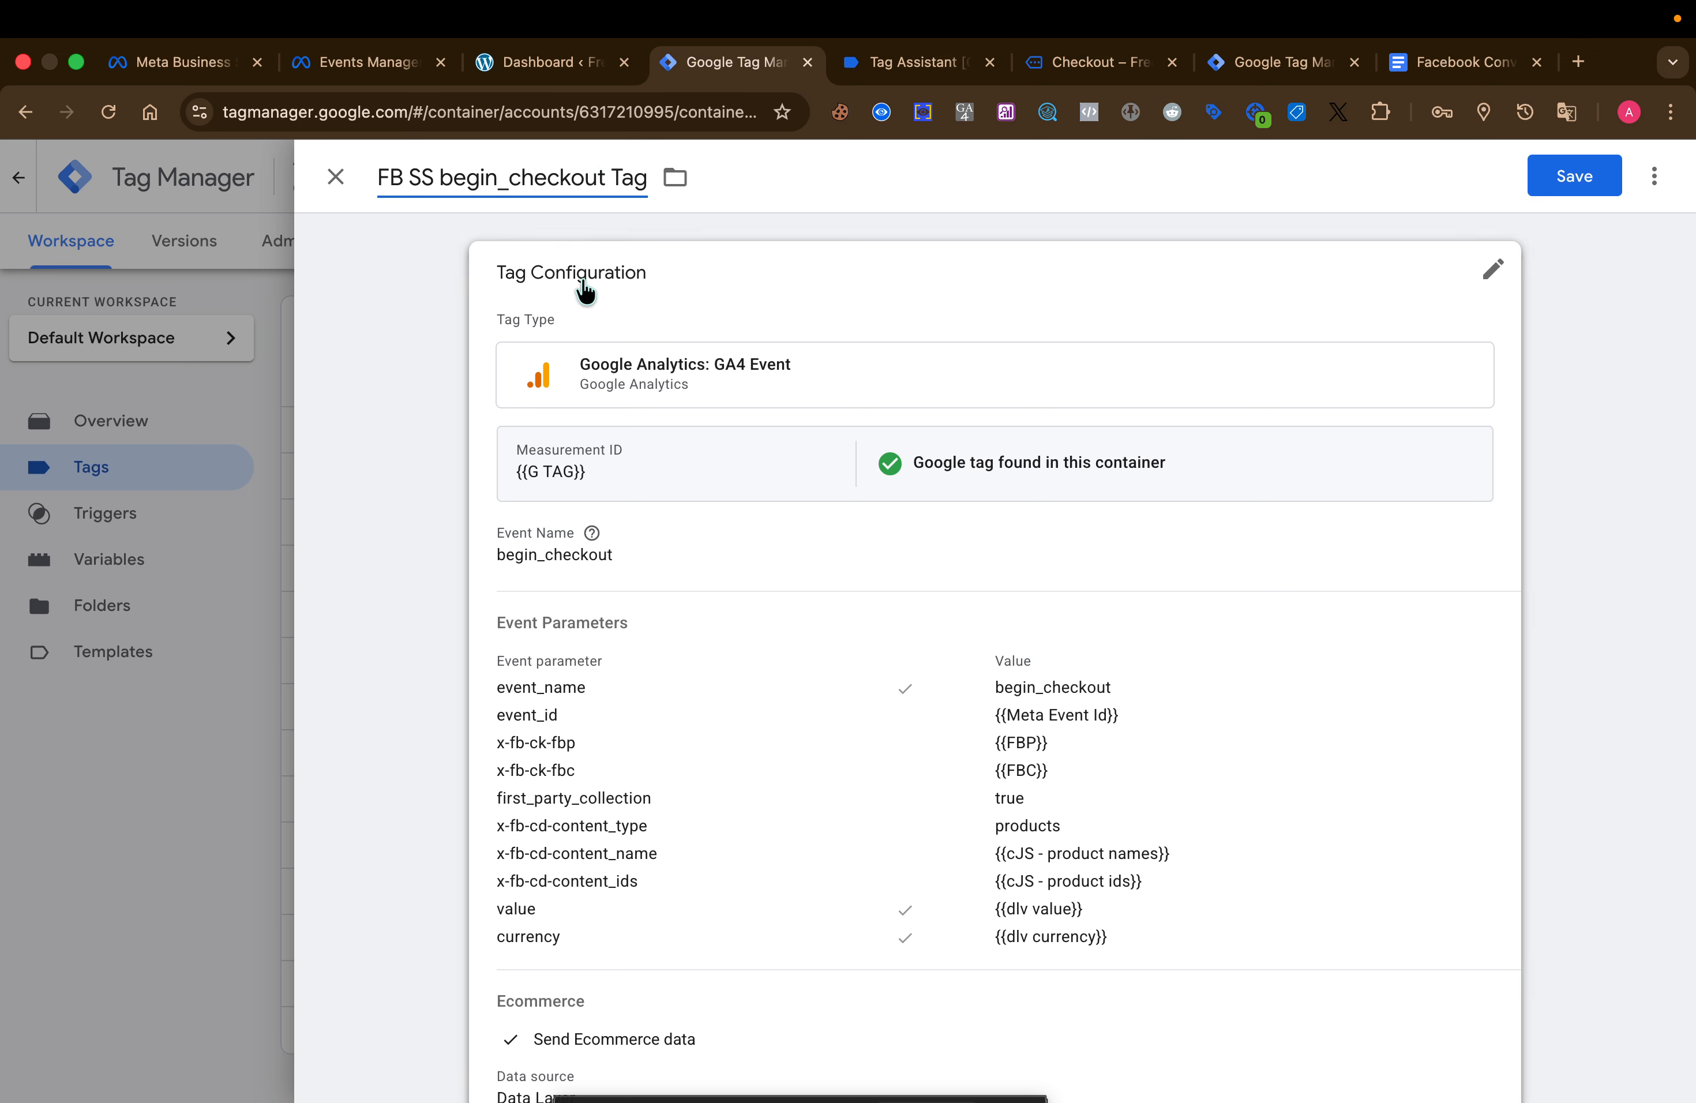
text(-)
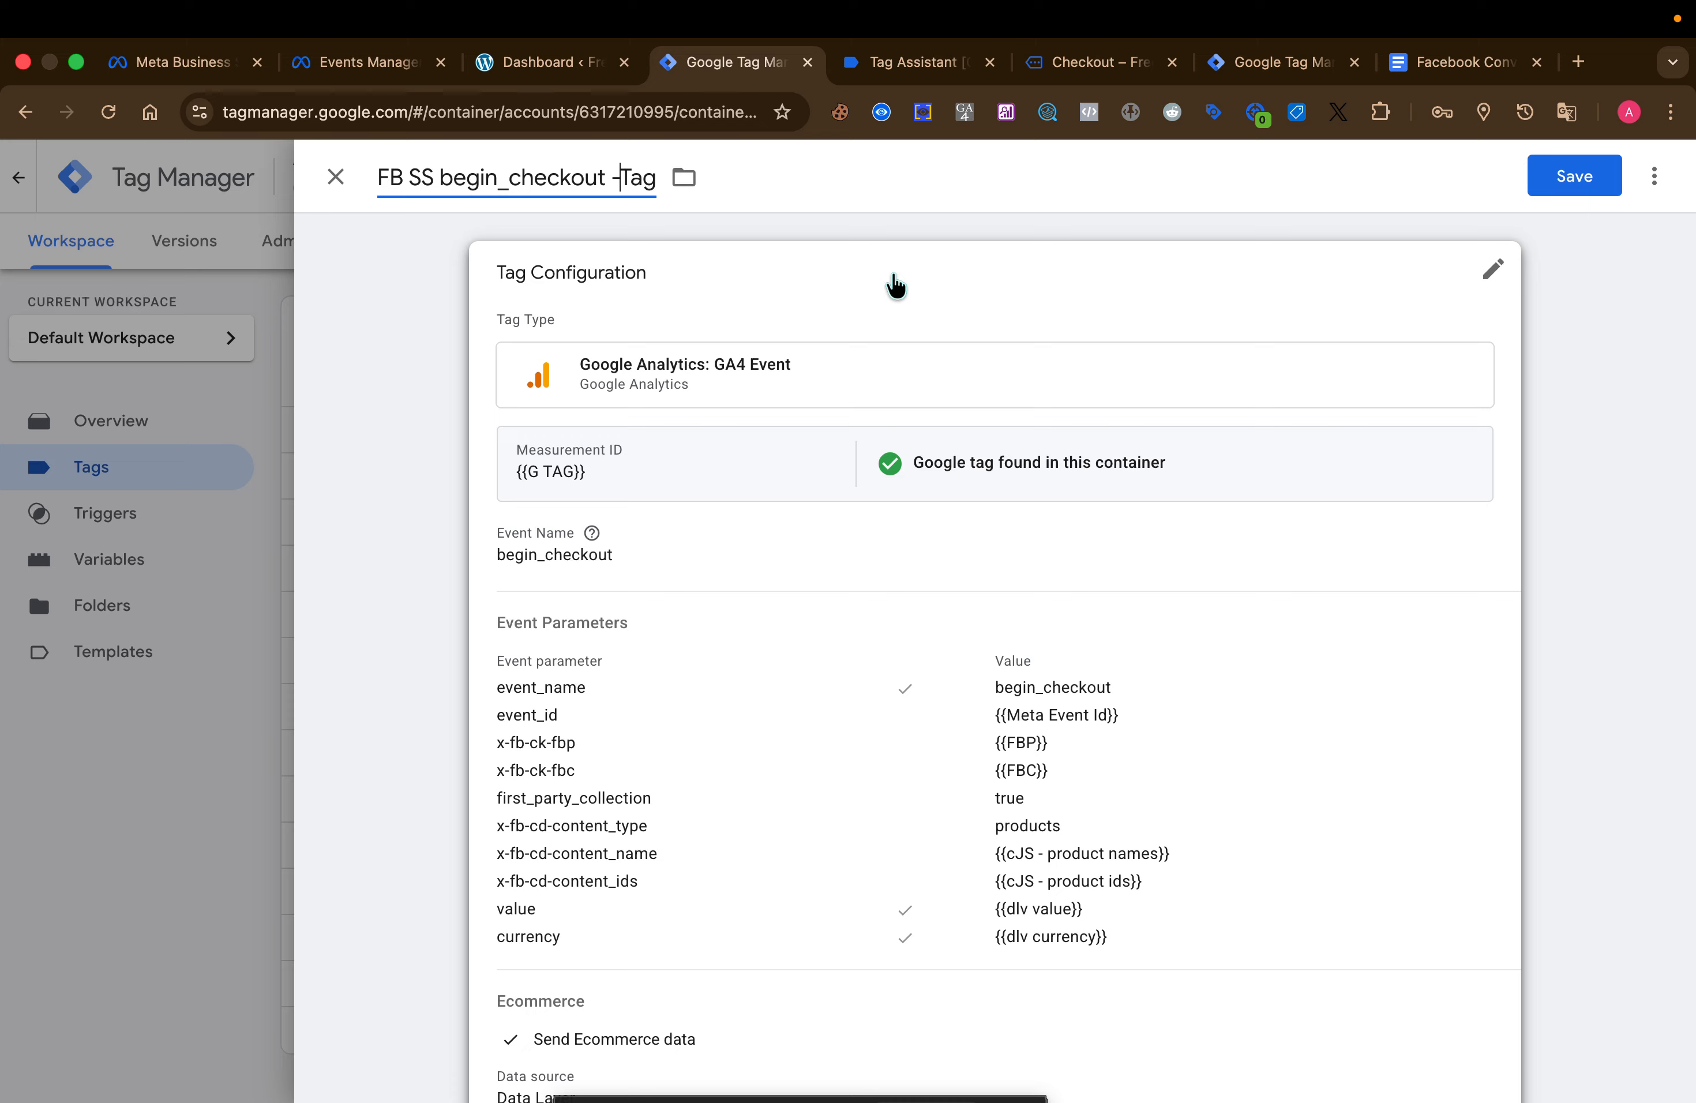
click(941, 192)
click(1570, 177)
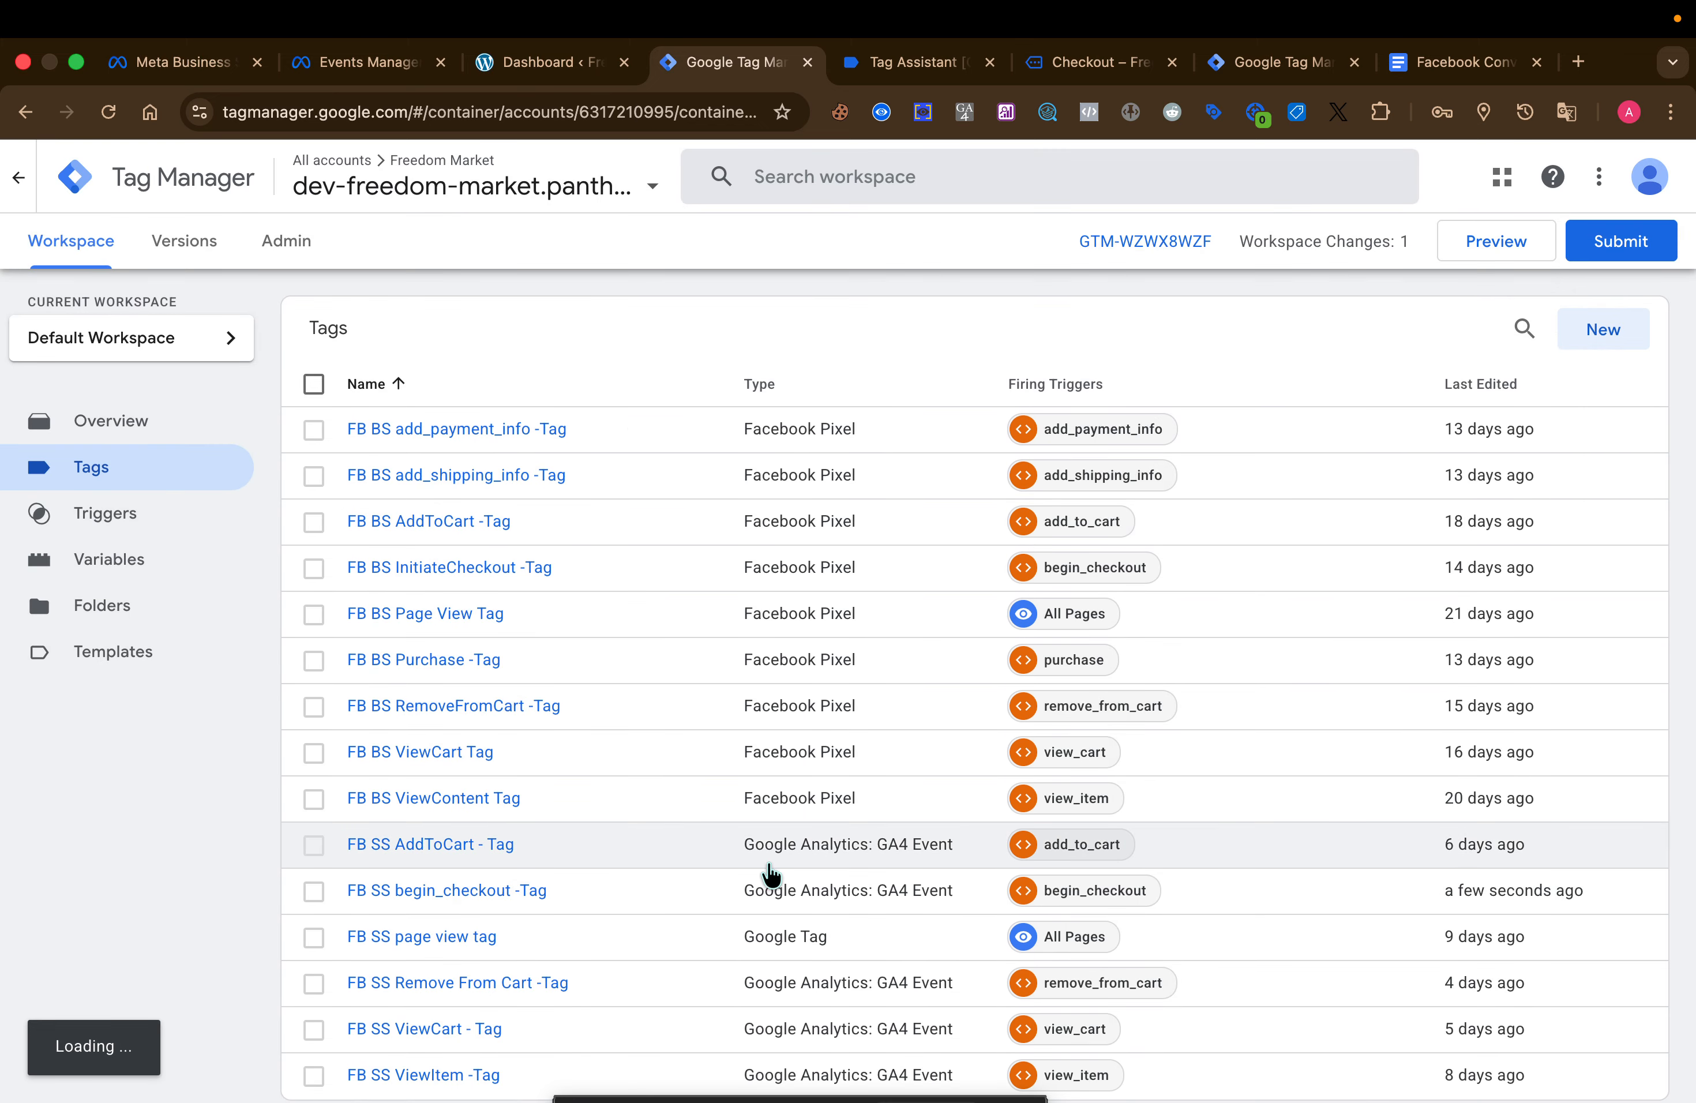
- Switch to the server container GTM-K757BBCL and open the CAPI trigger of the FB Conversion API Tag
scroll(768, 868, down, 2)
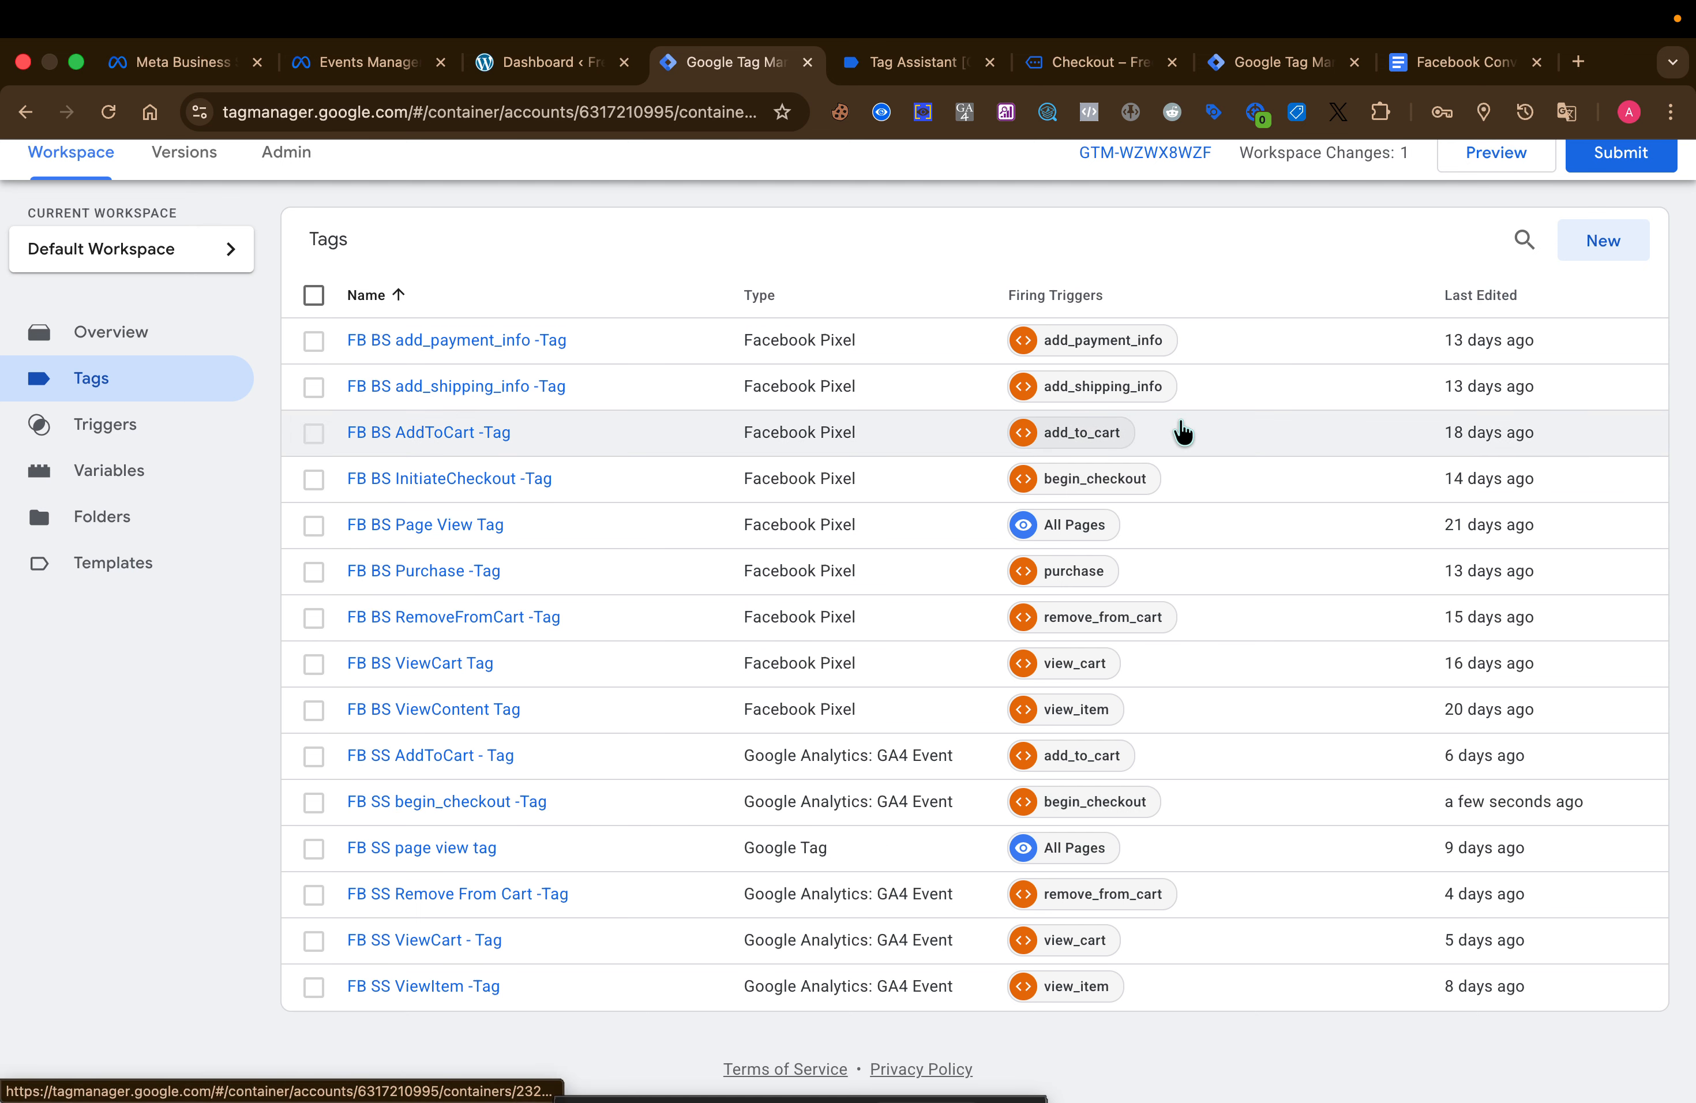
scroll(1181, 428, up, 2)
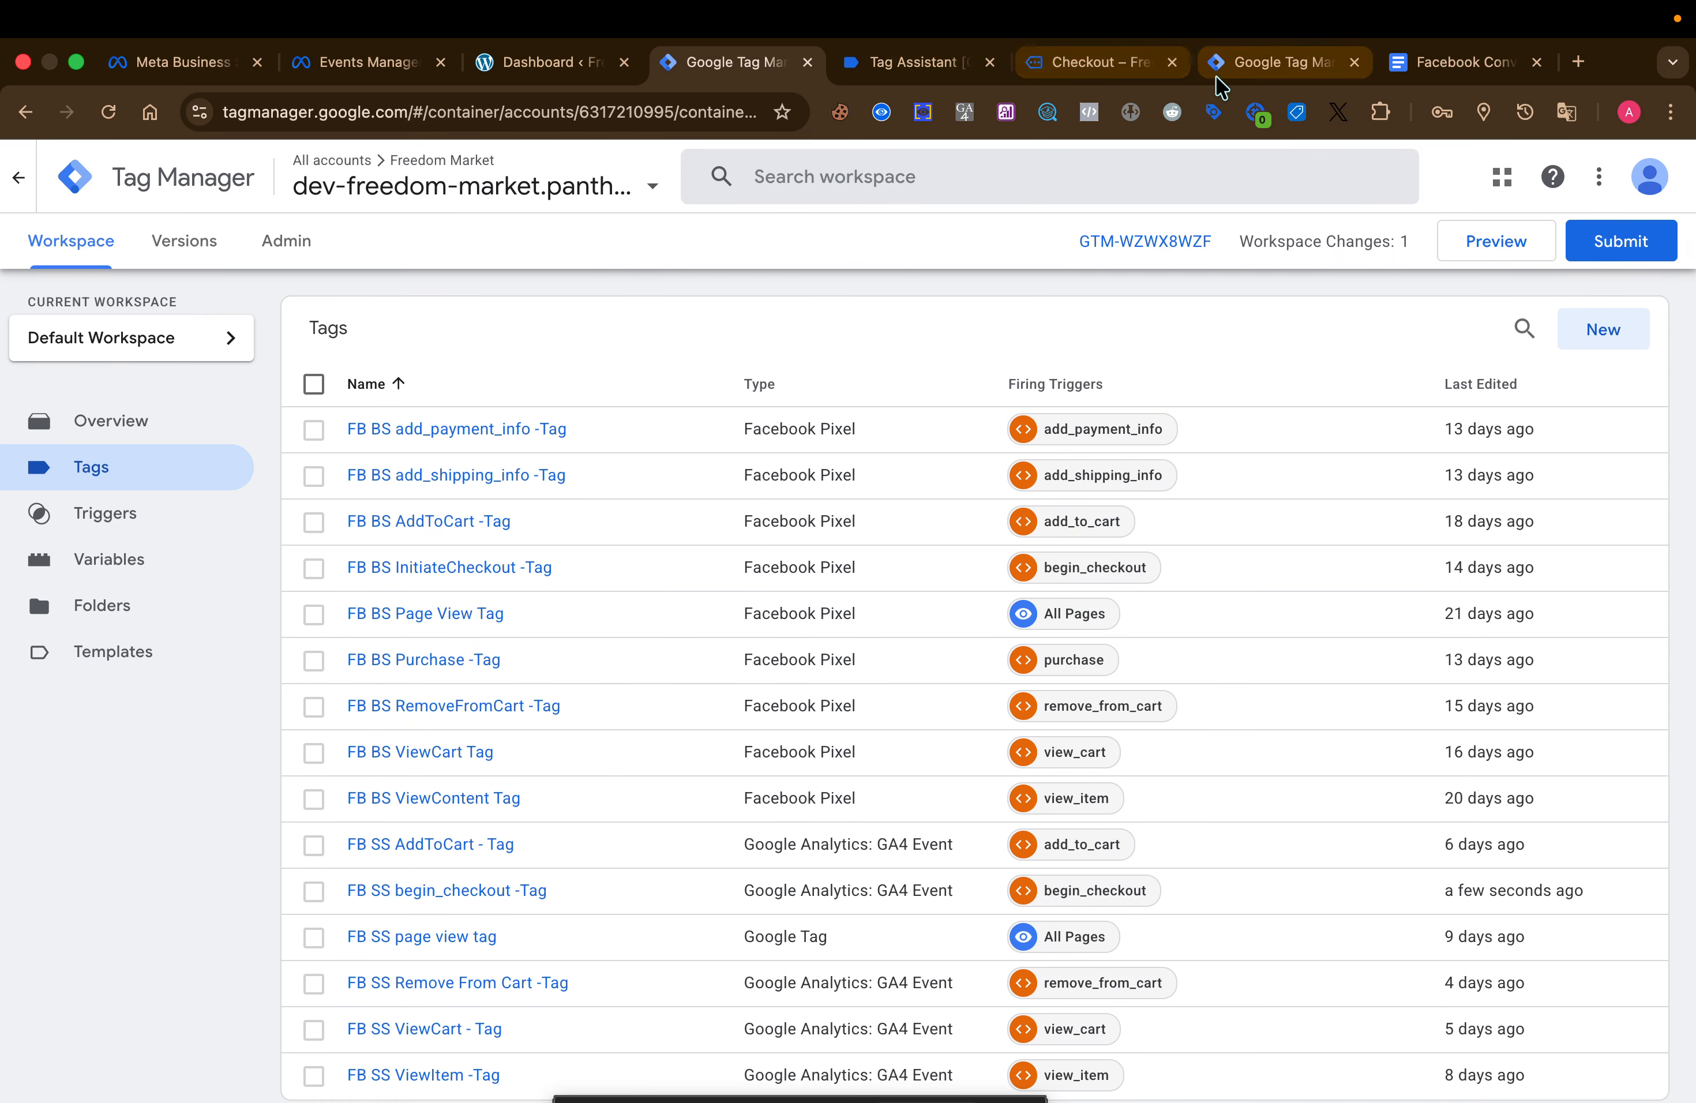
click(1264, 63)
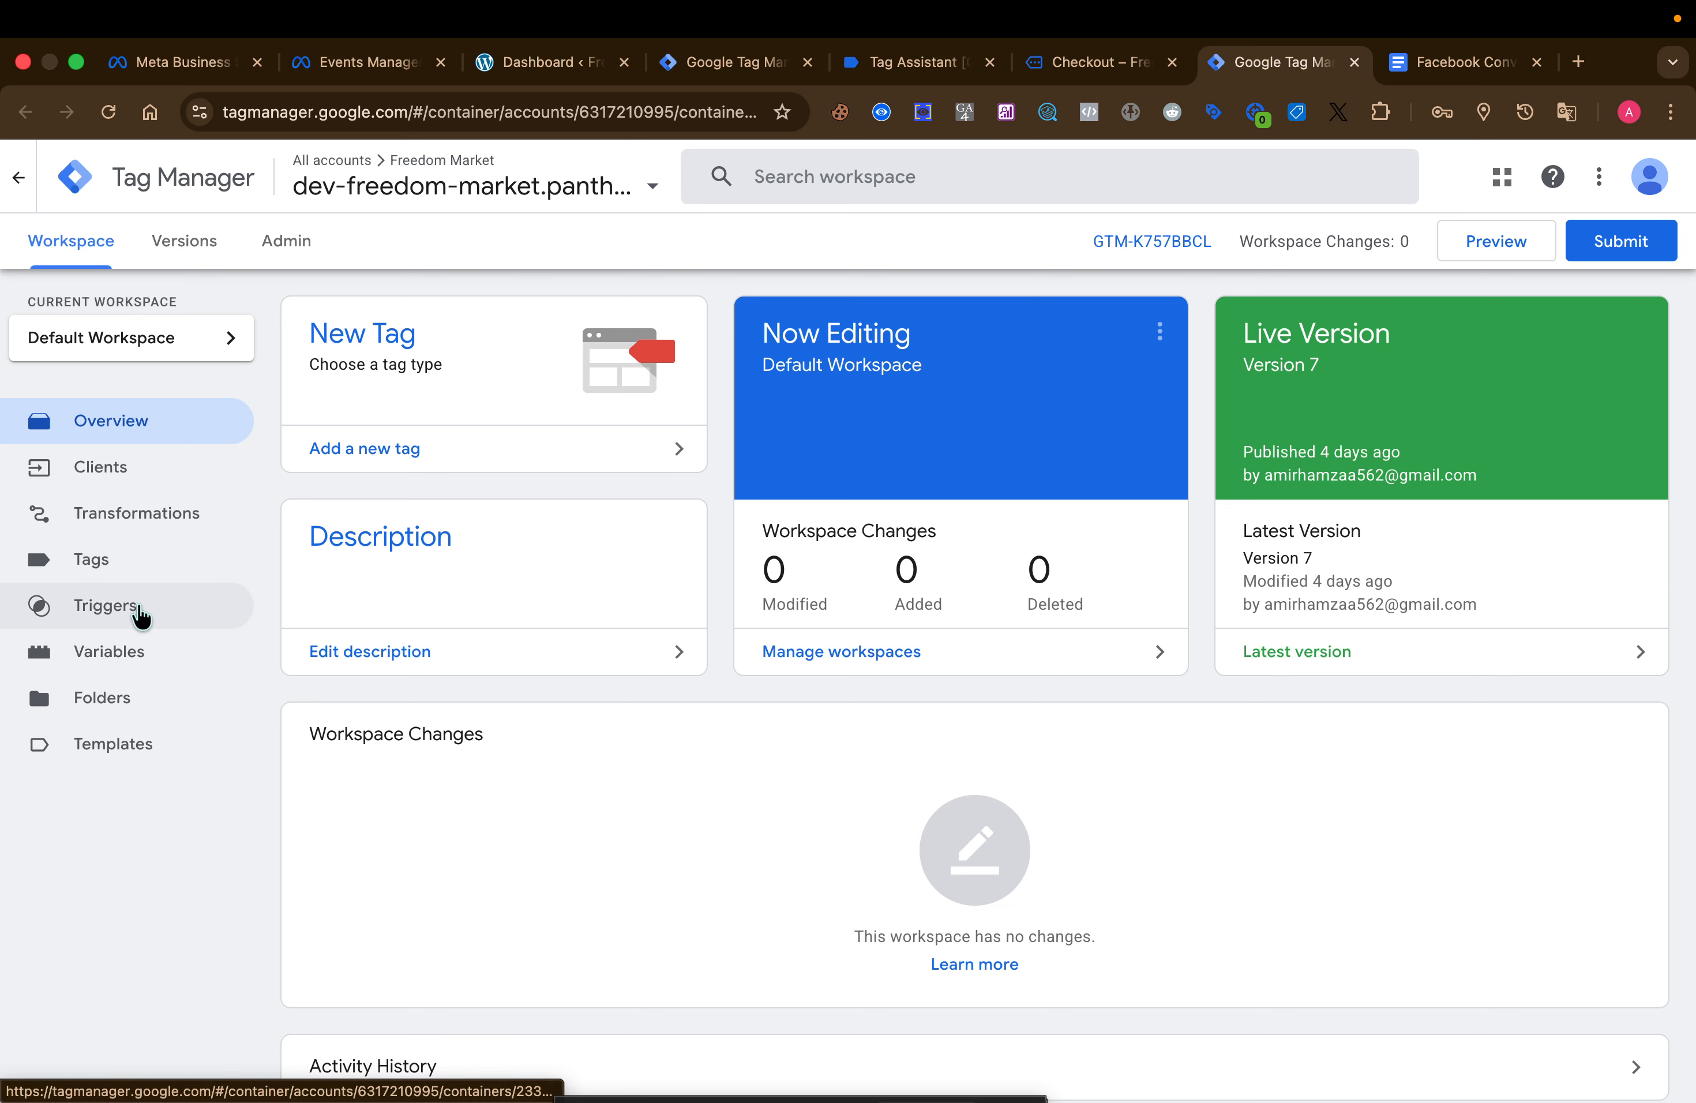
click(140, 606)
click(155, 576)
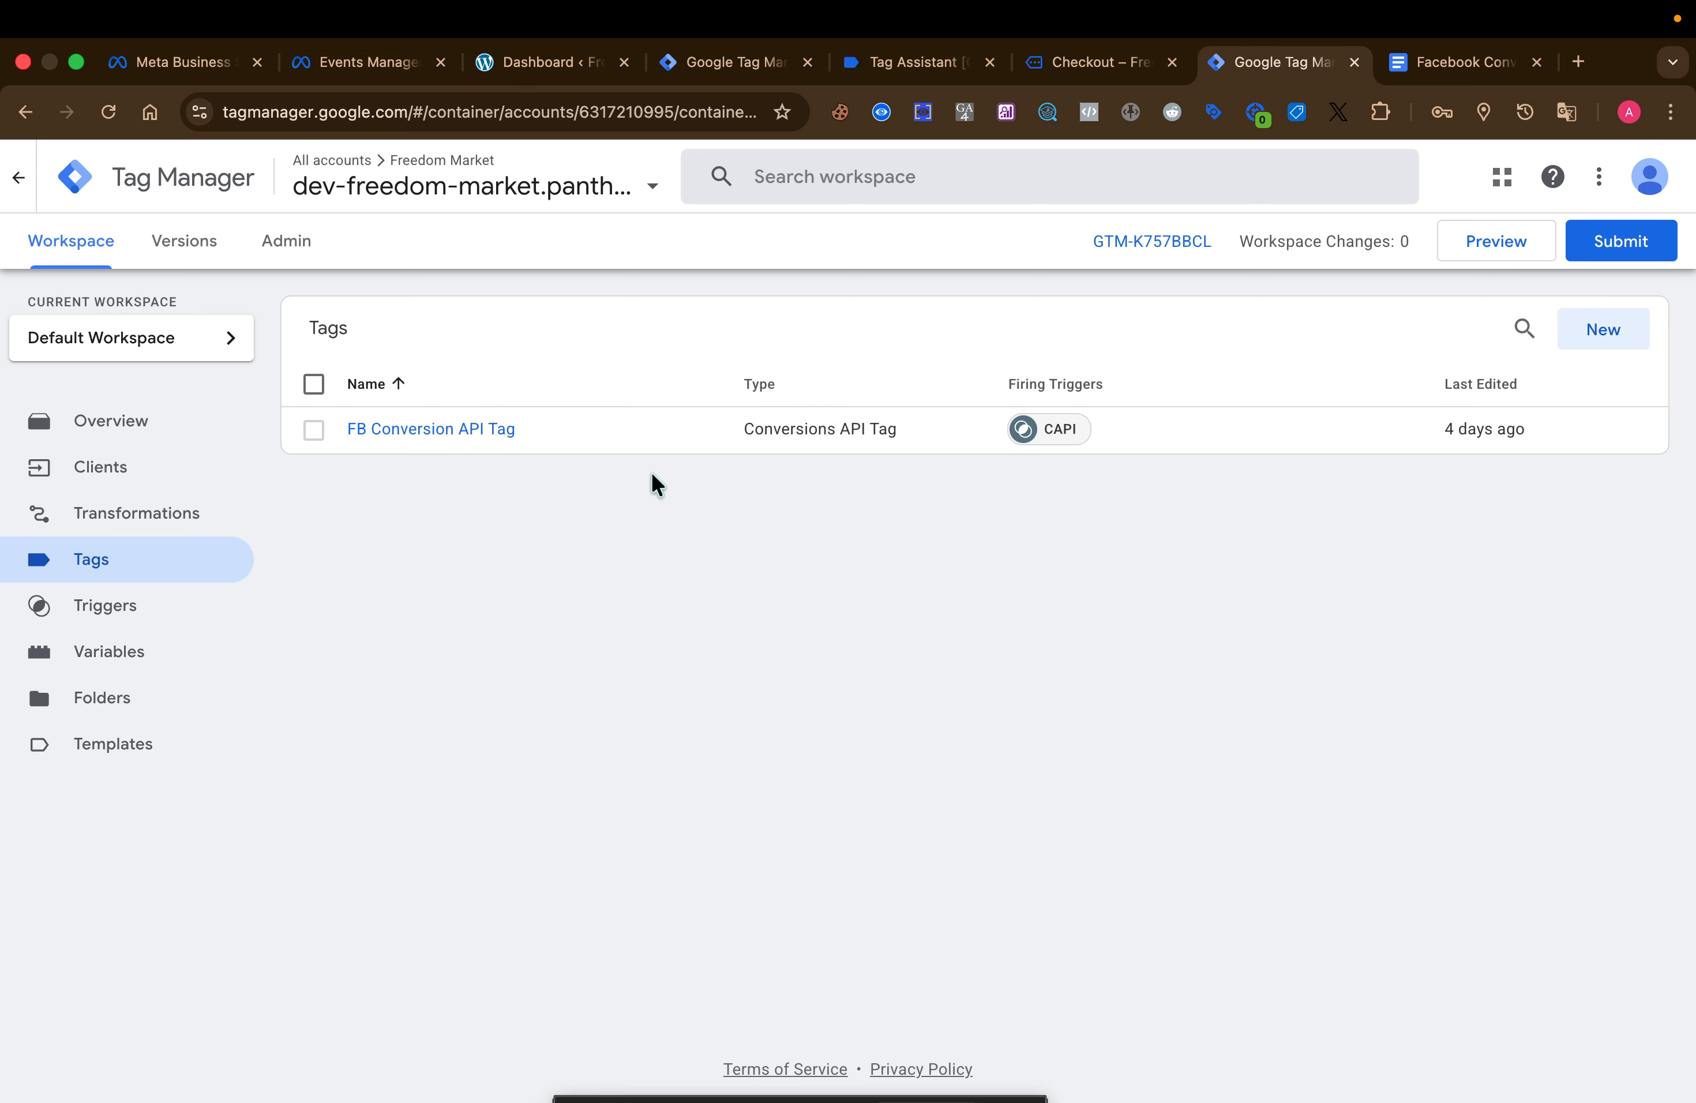
click(647, 434)
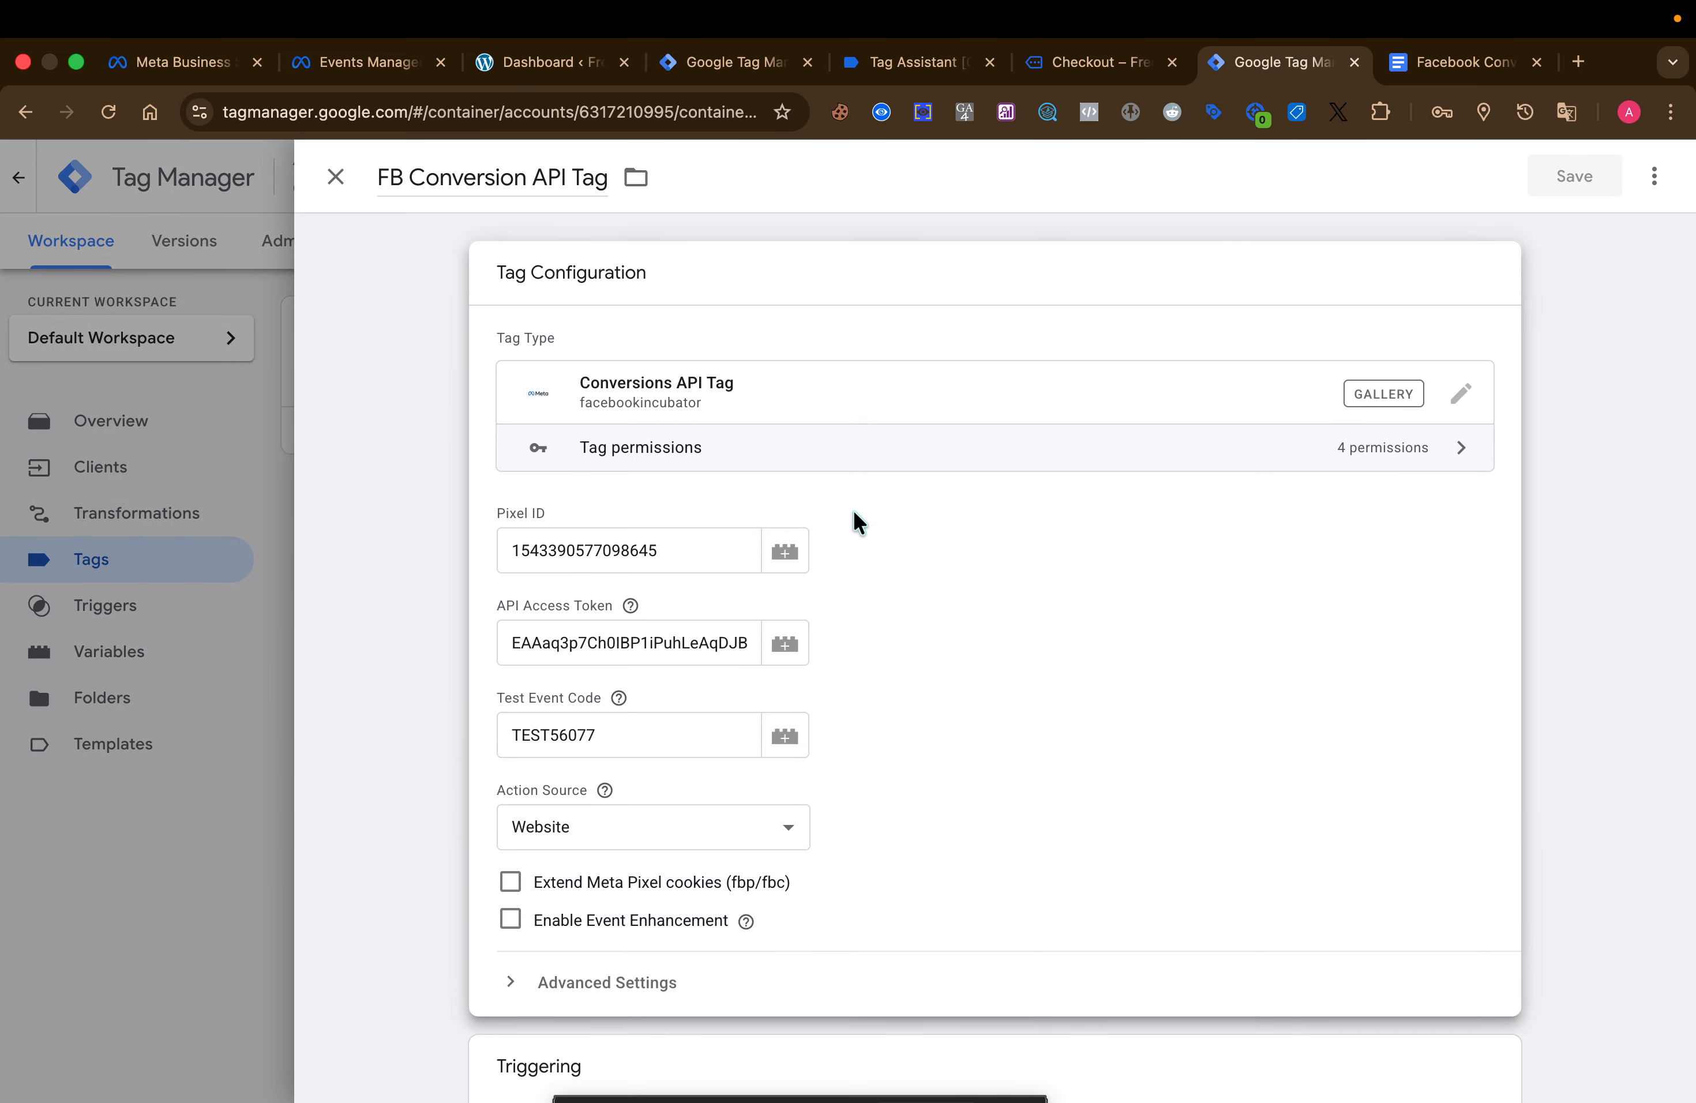
scroll(919, 776, down, 7)
click(856, 688)
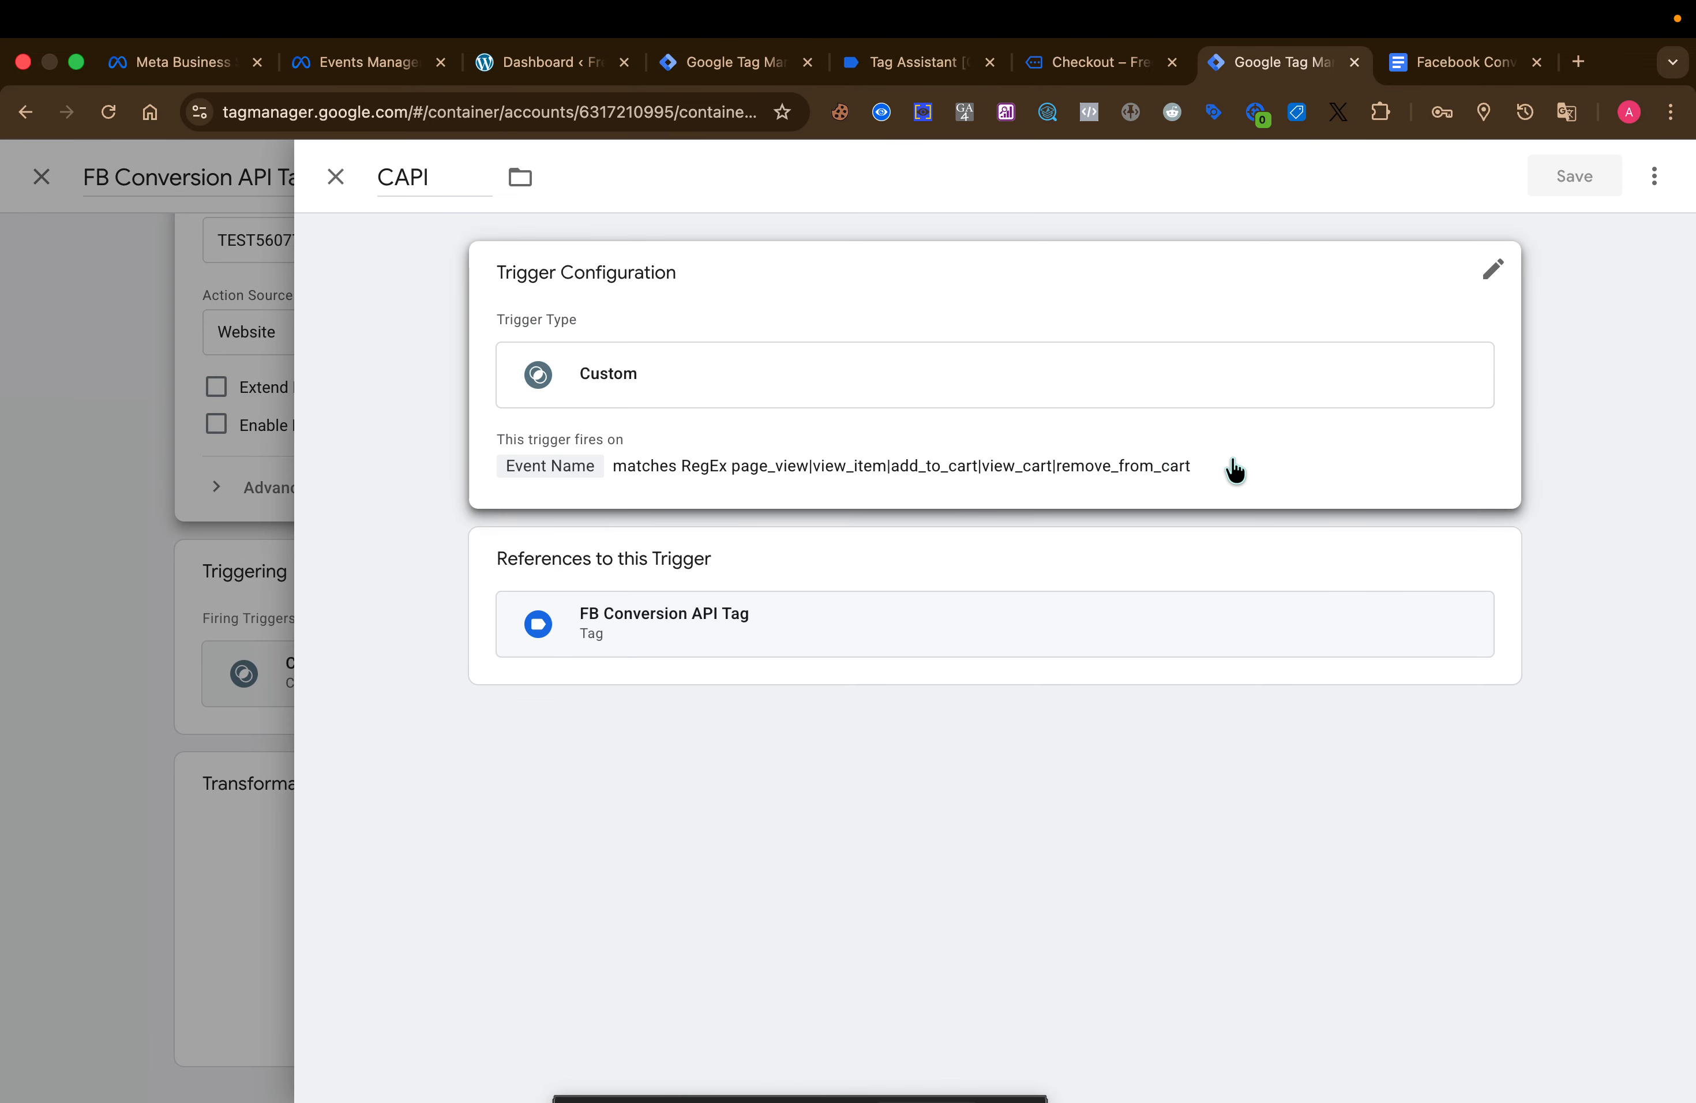
- Append |begin_checkout to the CAPI trigger's Event Name RegEx condition and save the trigger
click(1234, 470)
click(1307, 589)
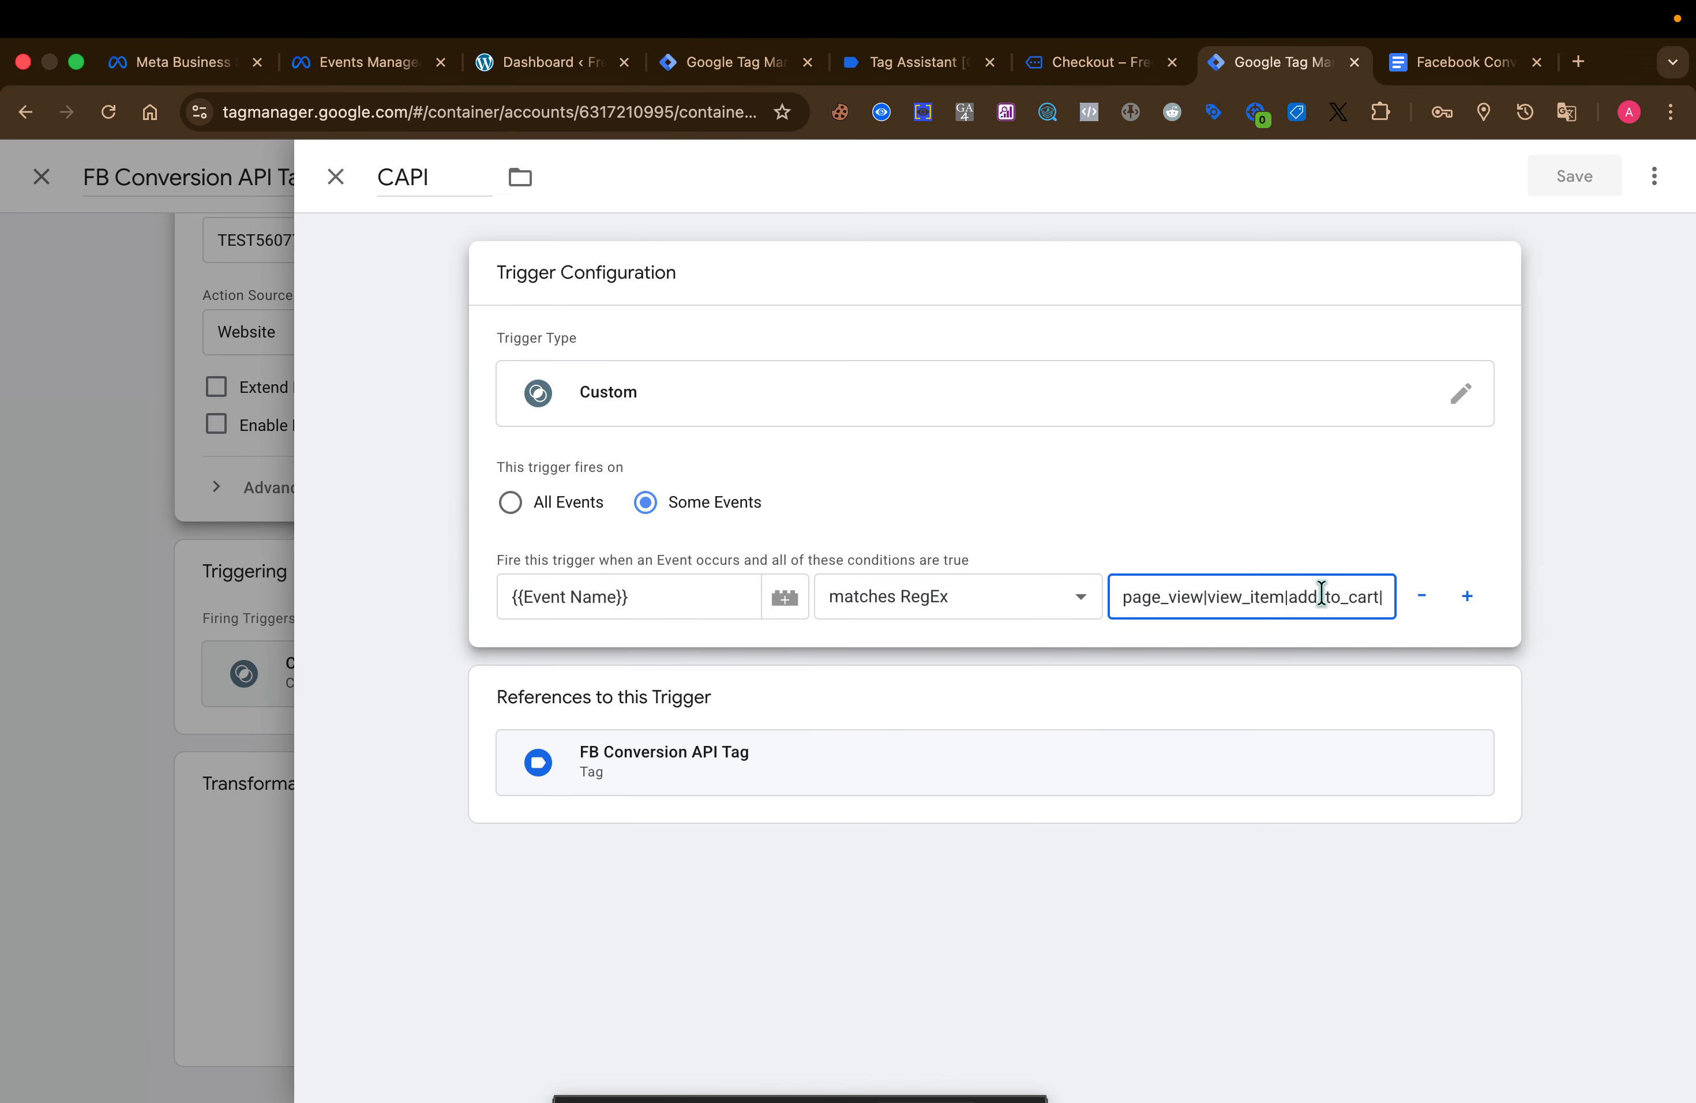
text(view_cart|remove_from_cart)
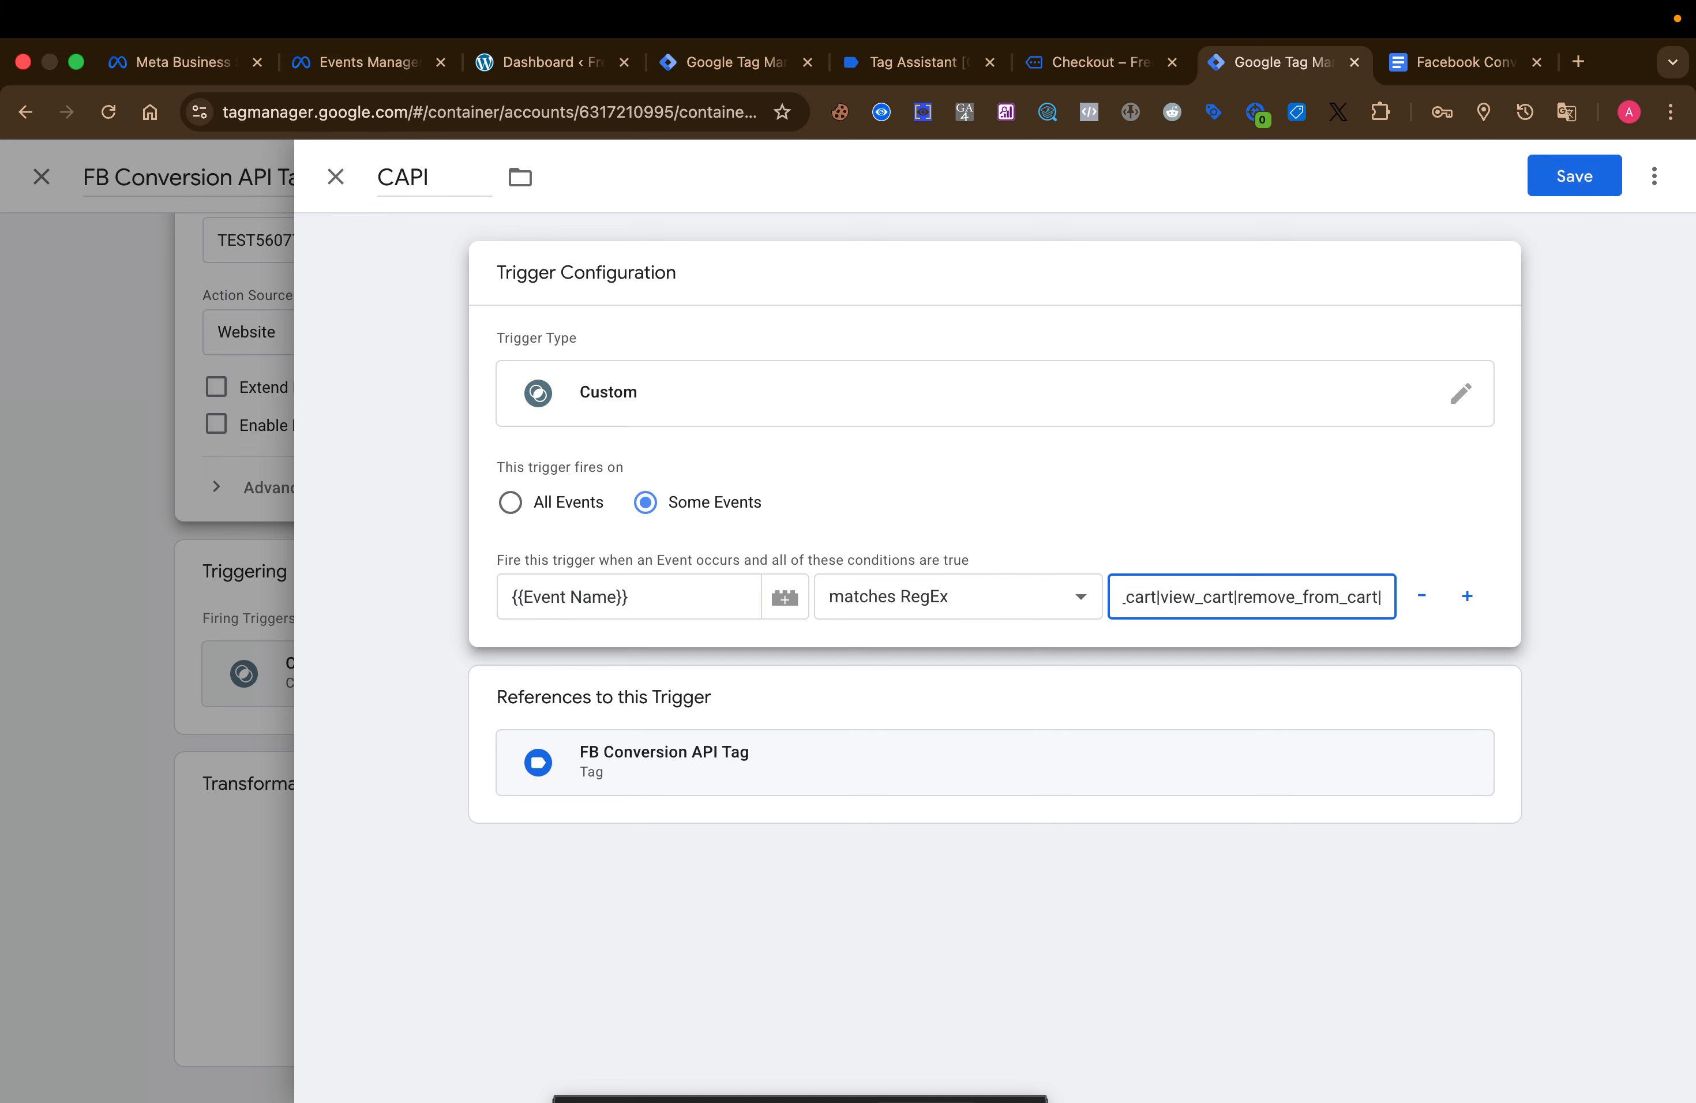
text(|begin_checkout)
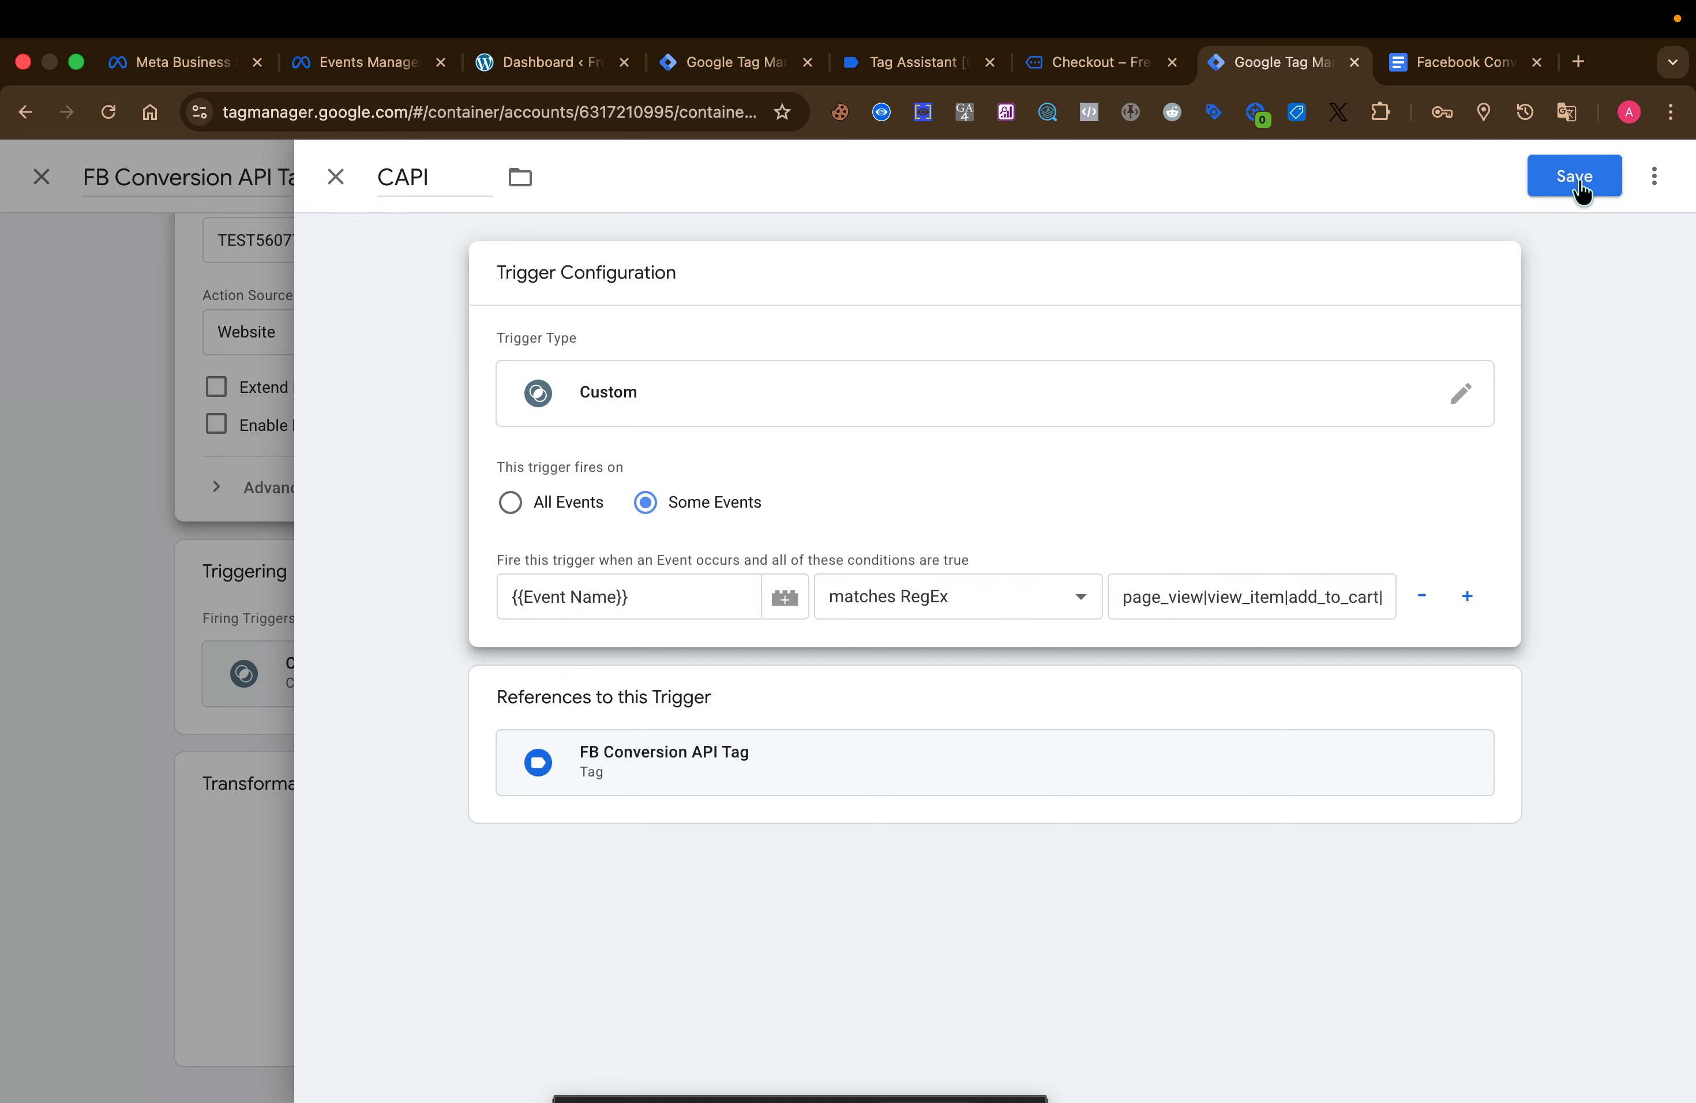
click(1581, 187)
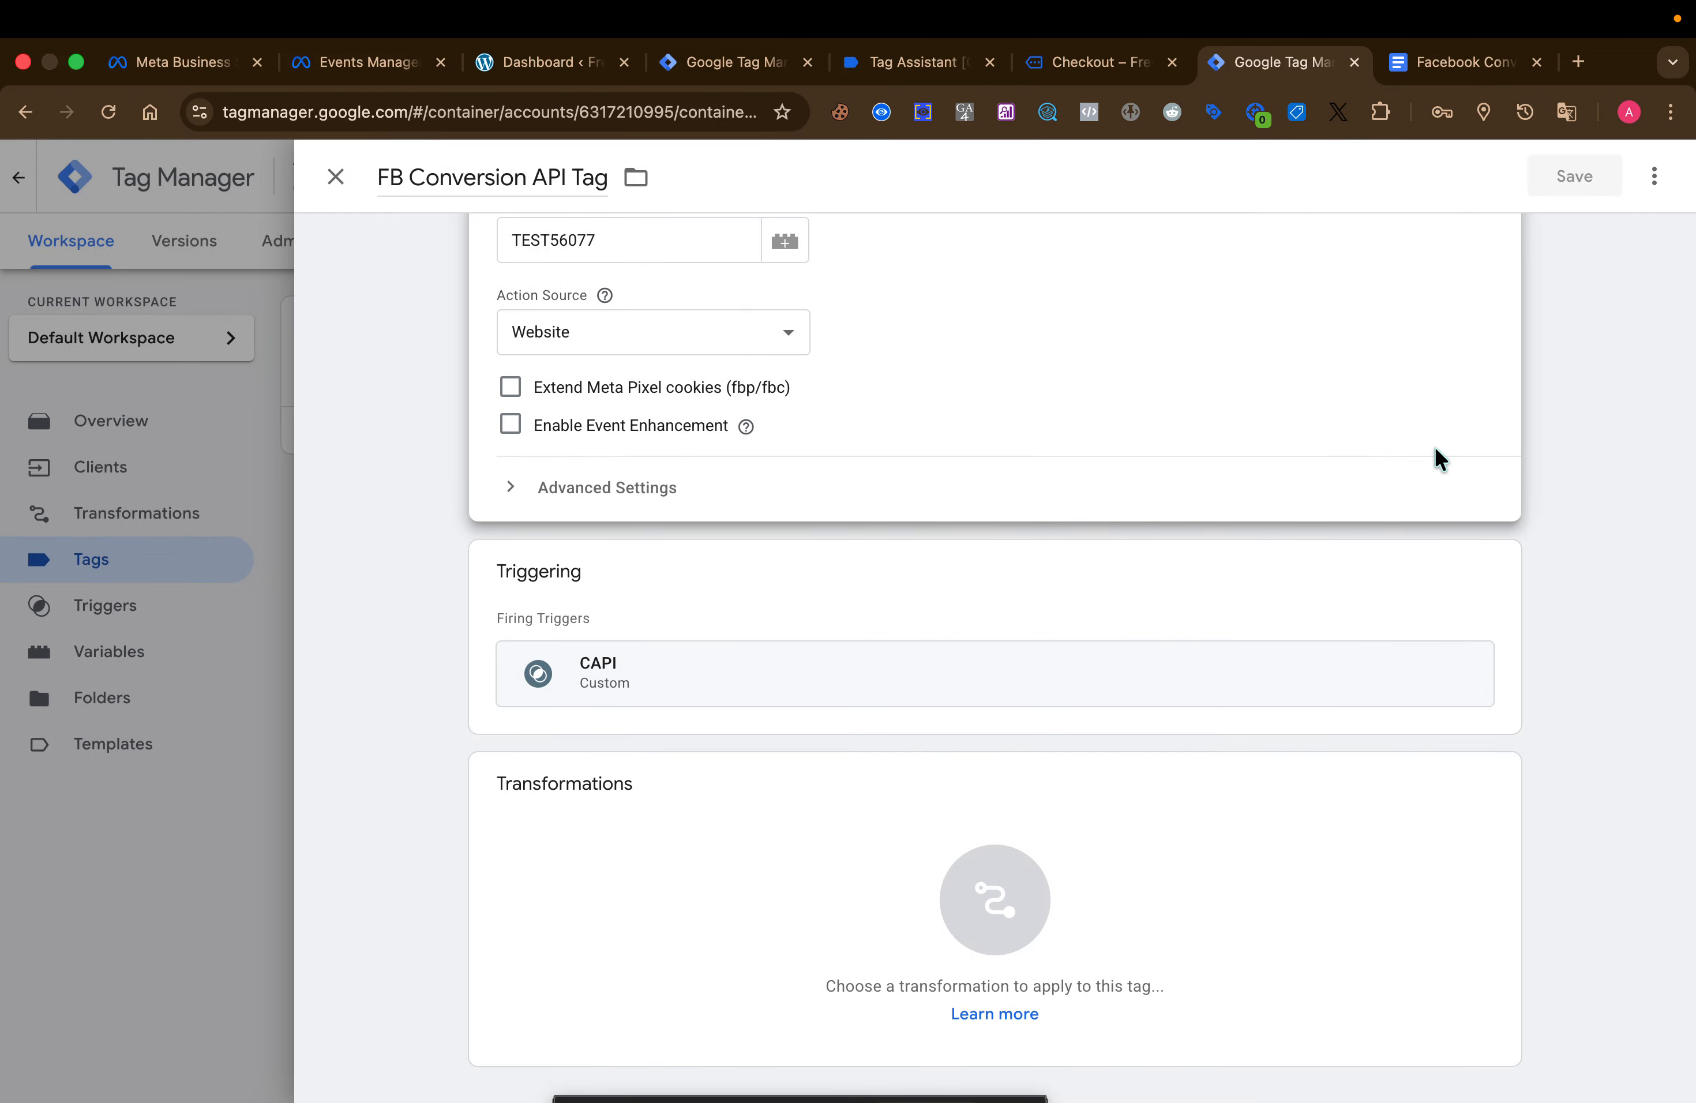
- Review the API Access Token field of the FB Conversion API Tag and locate access token generation in the Events Manager dataset settings
scroll(884, 469, up, 3)
scroll(884, 469, up, 3)
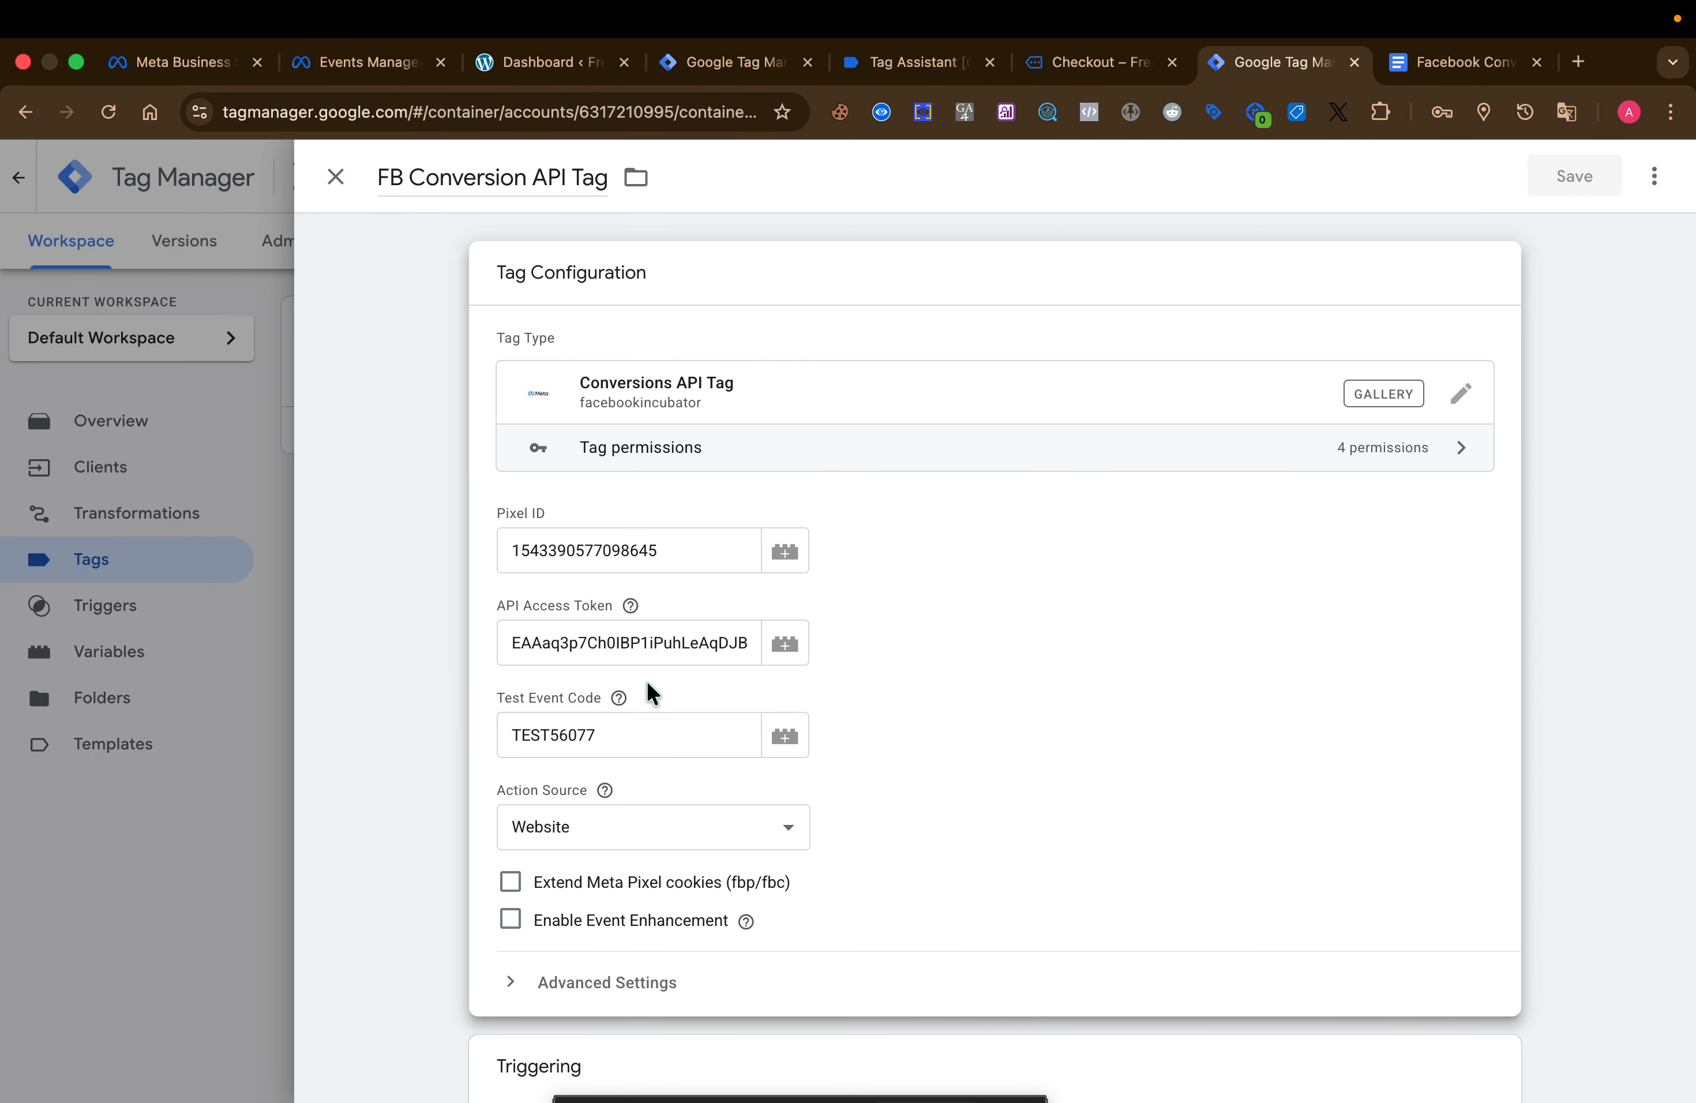
double_click(638, 643)
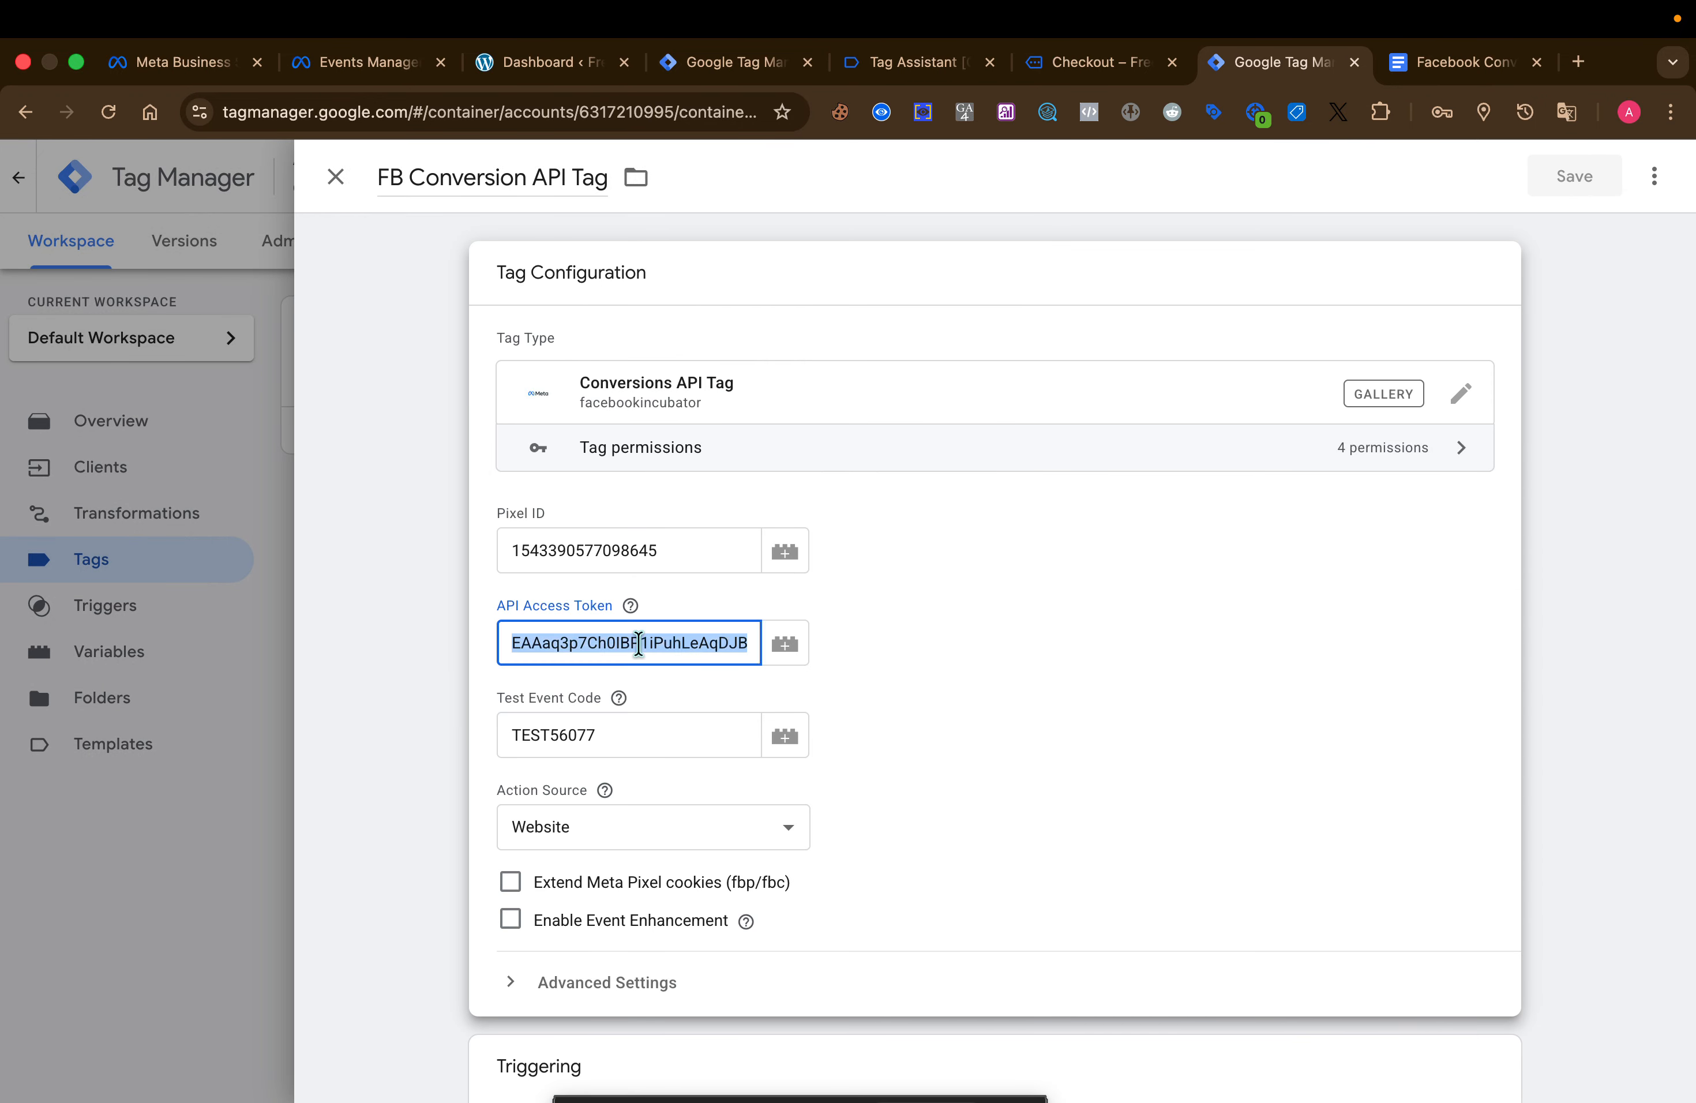
click(367, 62)
click(1171, 288)
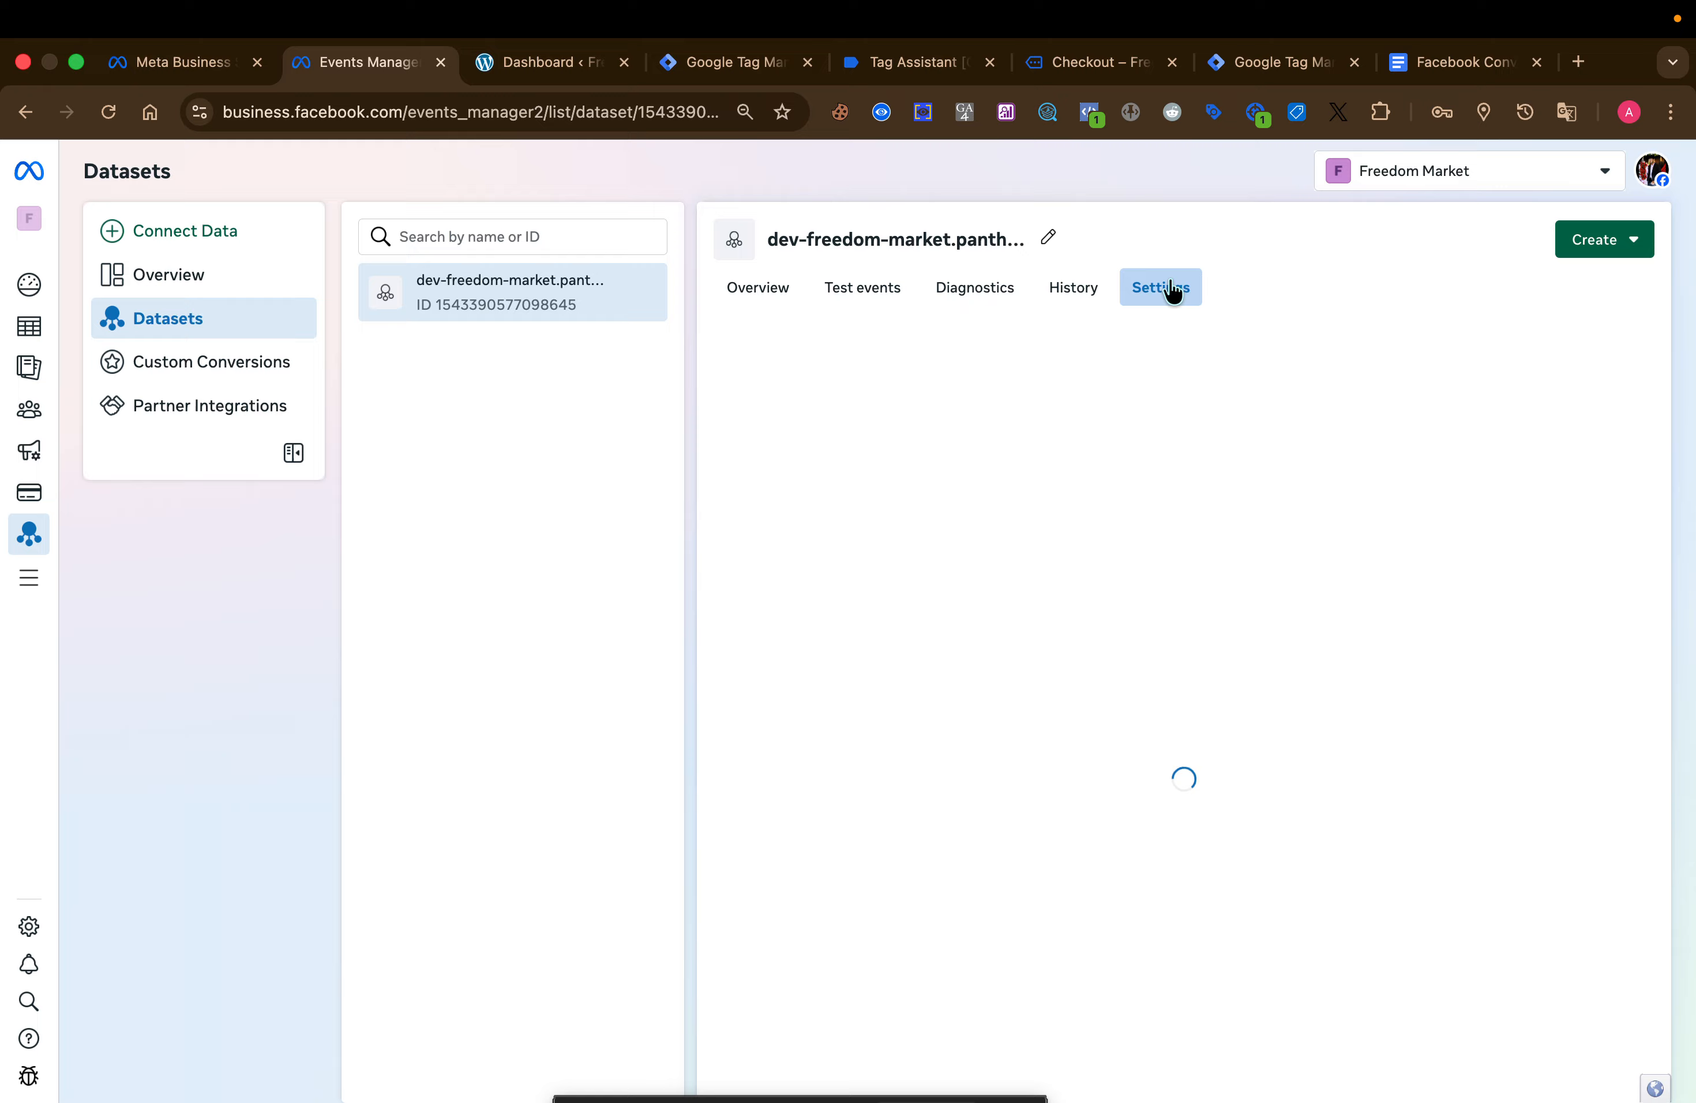
scroll(803, 752, down, 20)
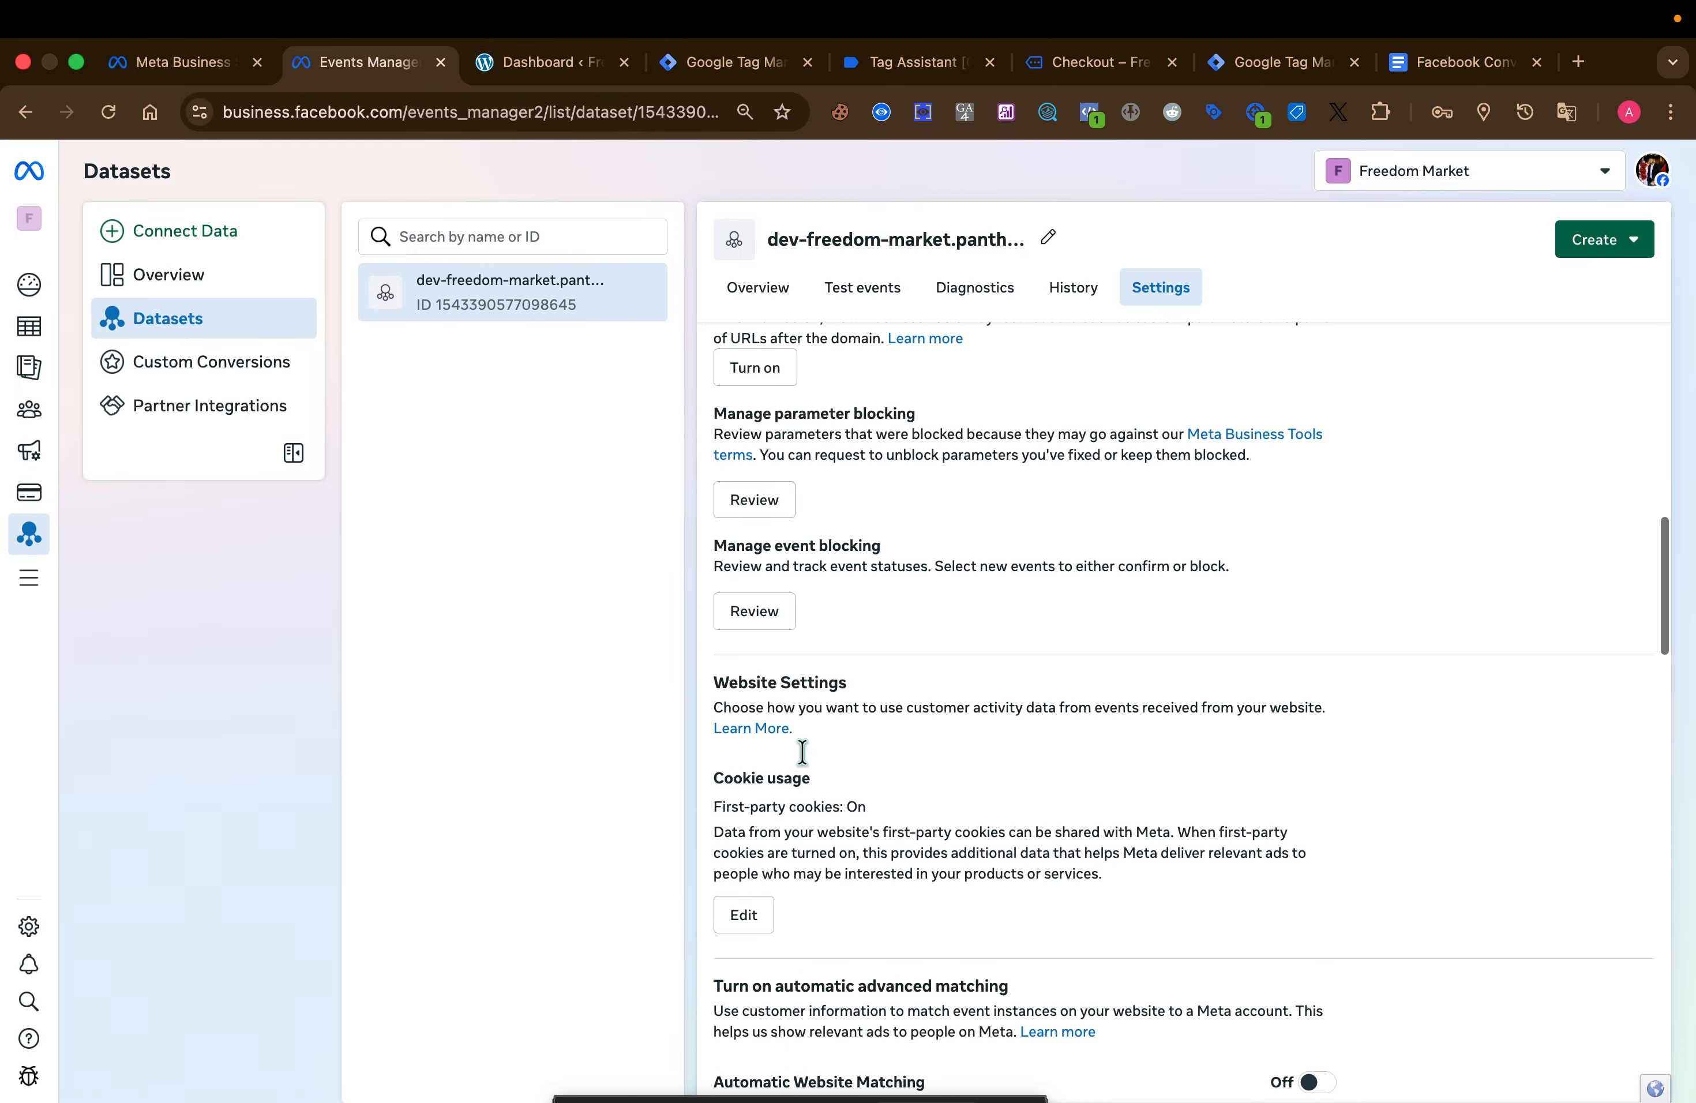
scroll(807, 762, down, 5)
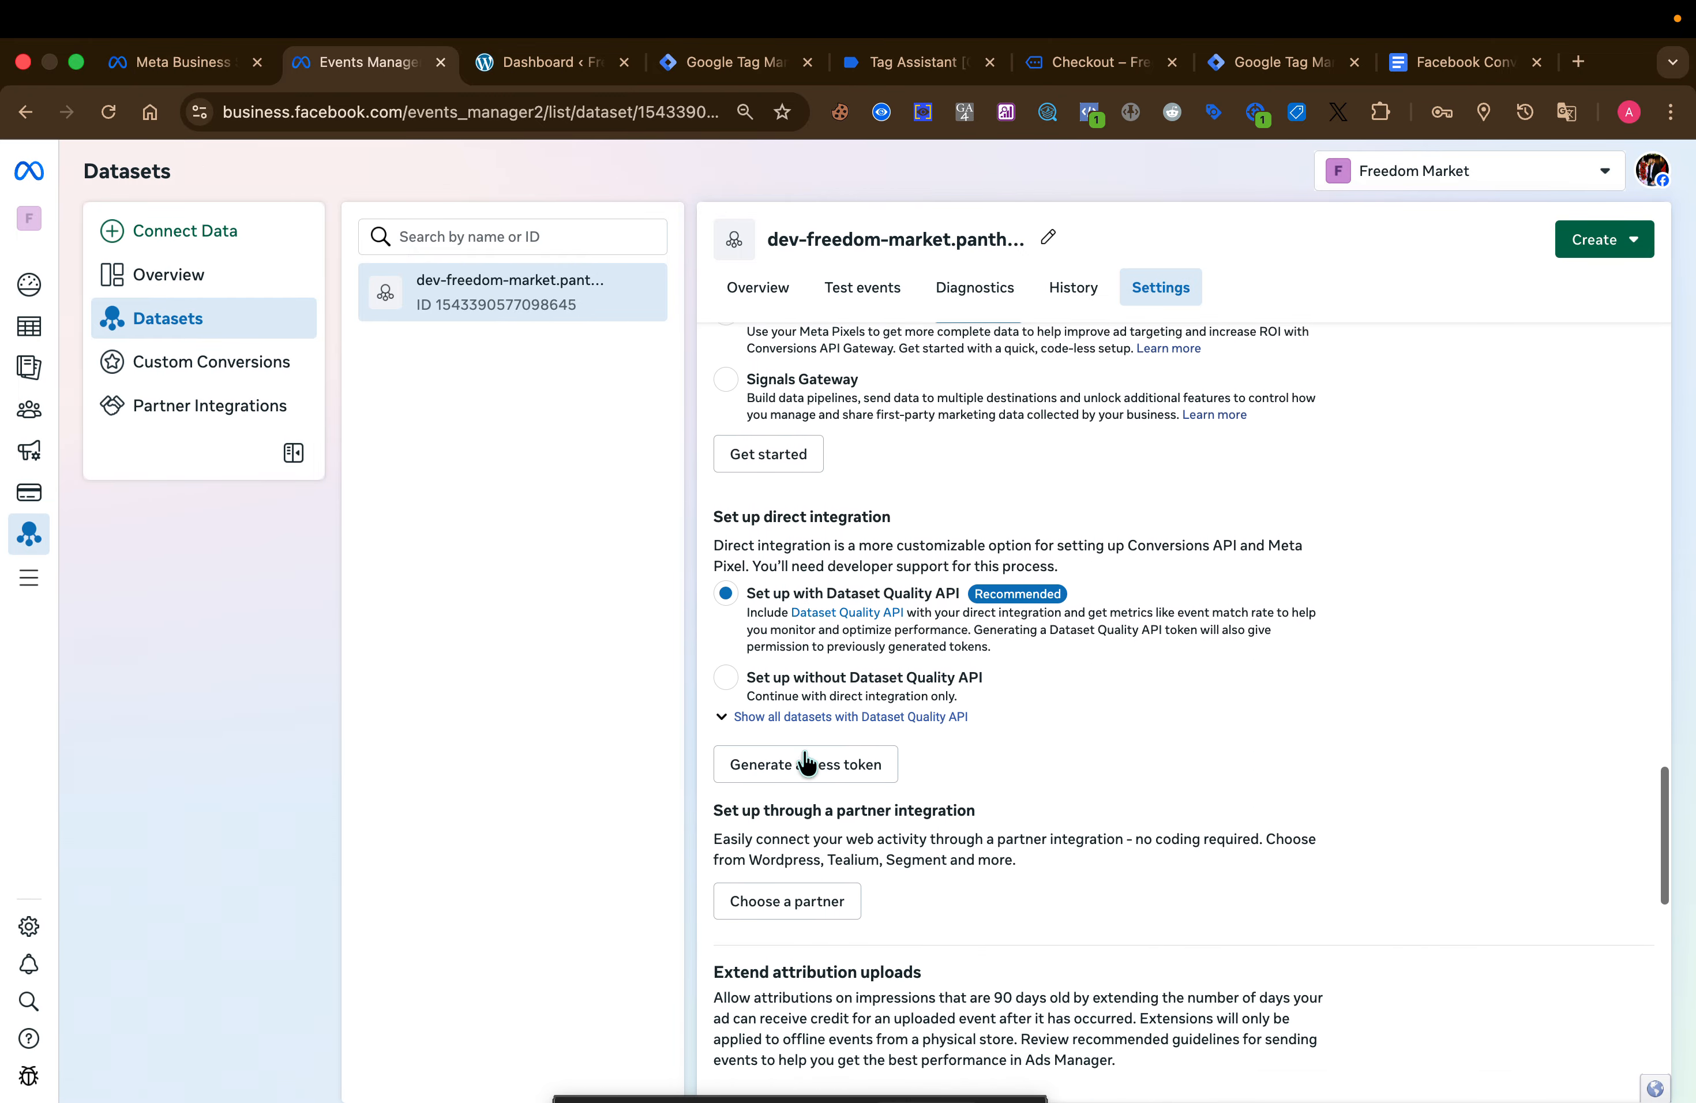
- Generate a Conversions API access token in the dataset settings and paste it into the API Access Token field of the FB Conversion API Tag
click(806, 750)
click(1003, 647)
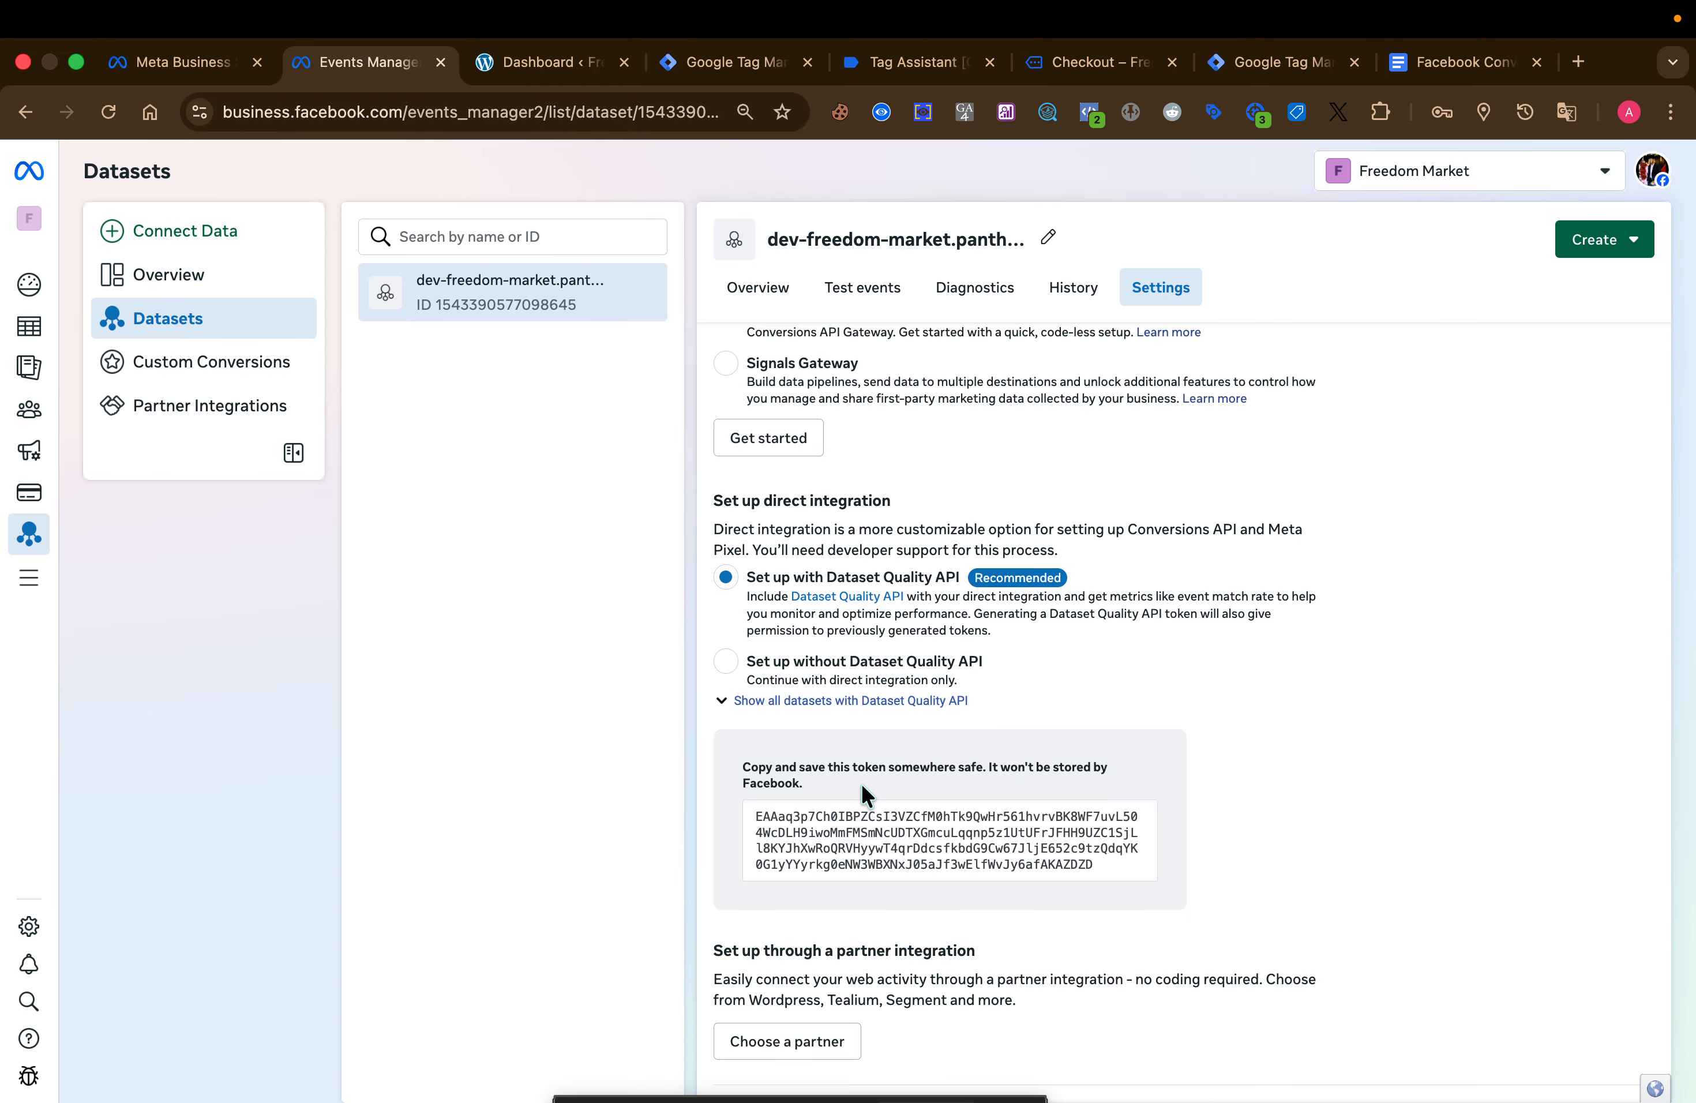
click(907, 830)
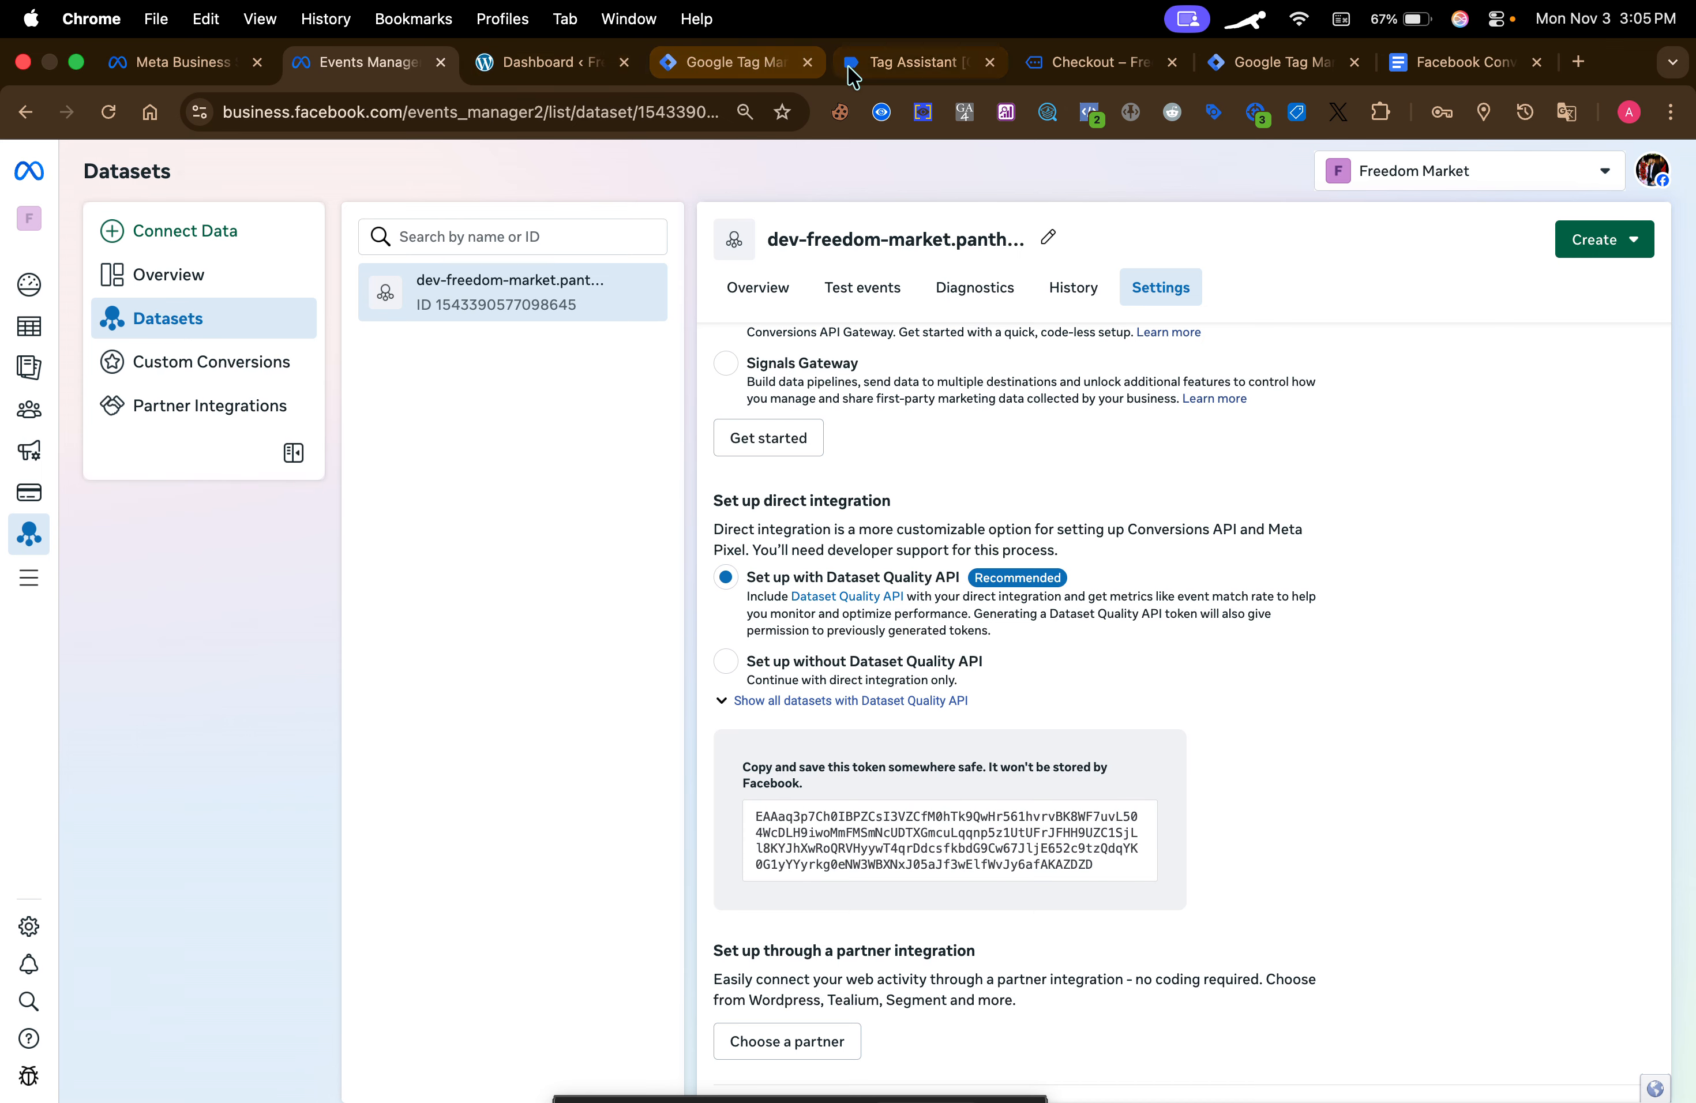
click(1275, 63)
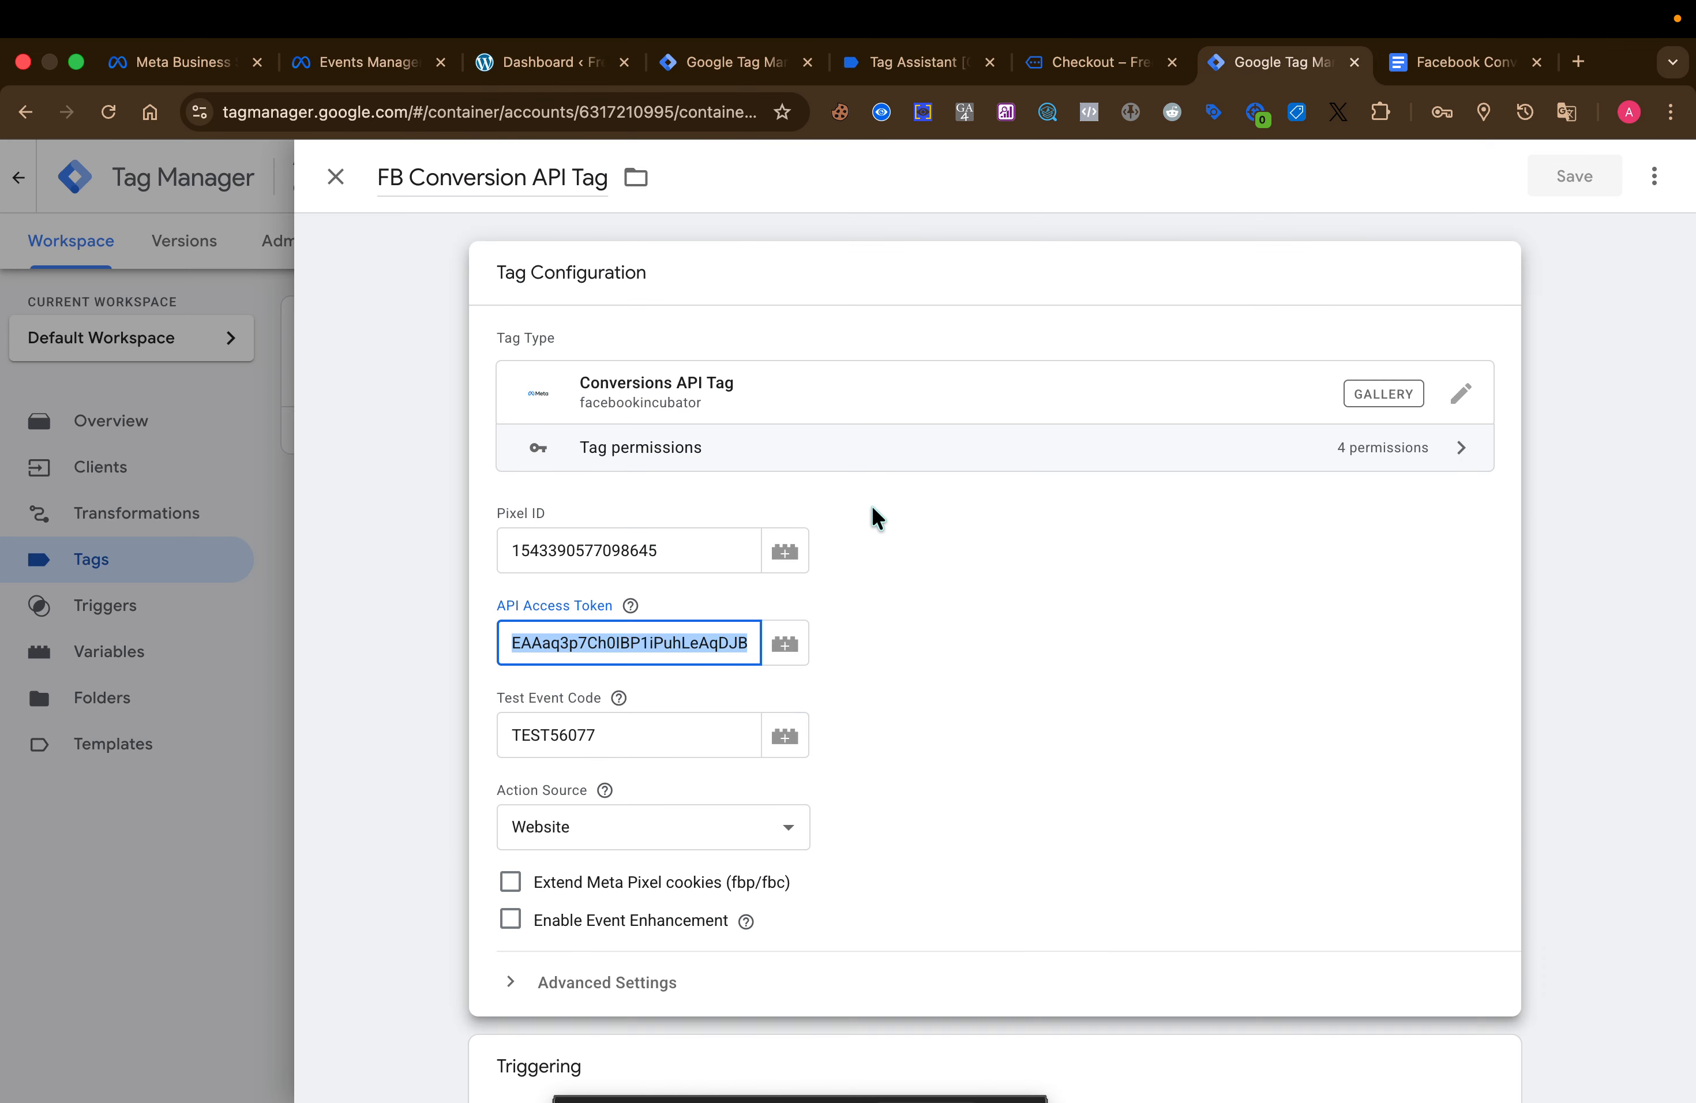
key(super+v)
- Set the tag's Test Event Code to TEST19654, copied from the server events test in Events Manager, and save the tag
click(685, 739)
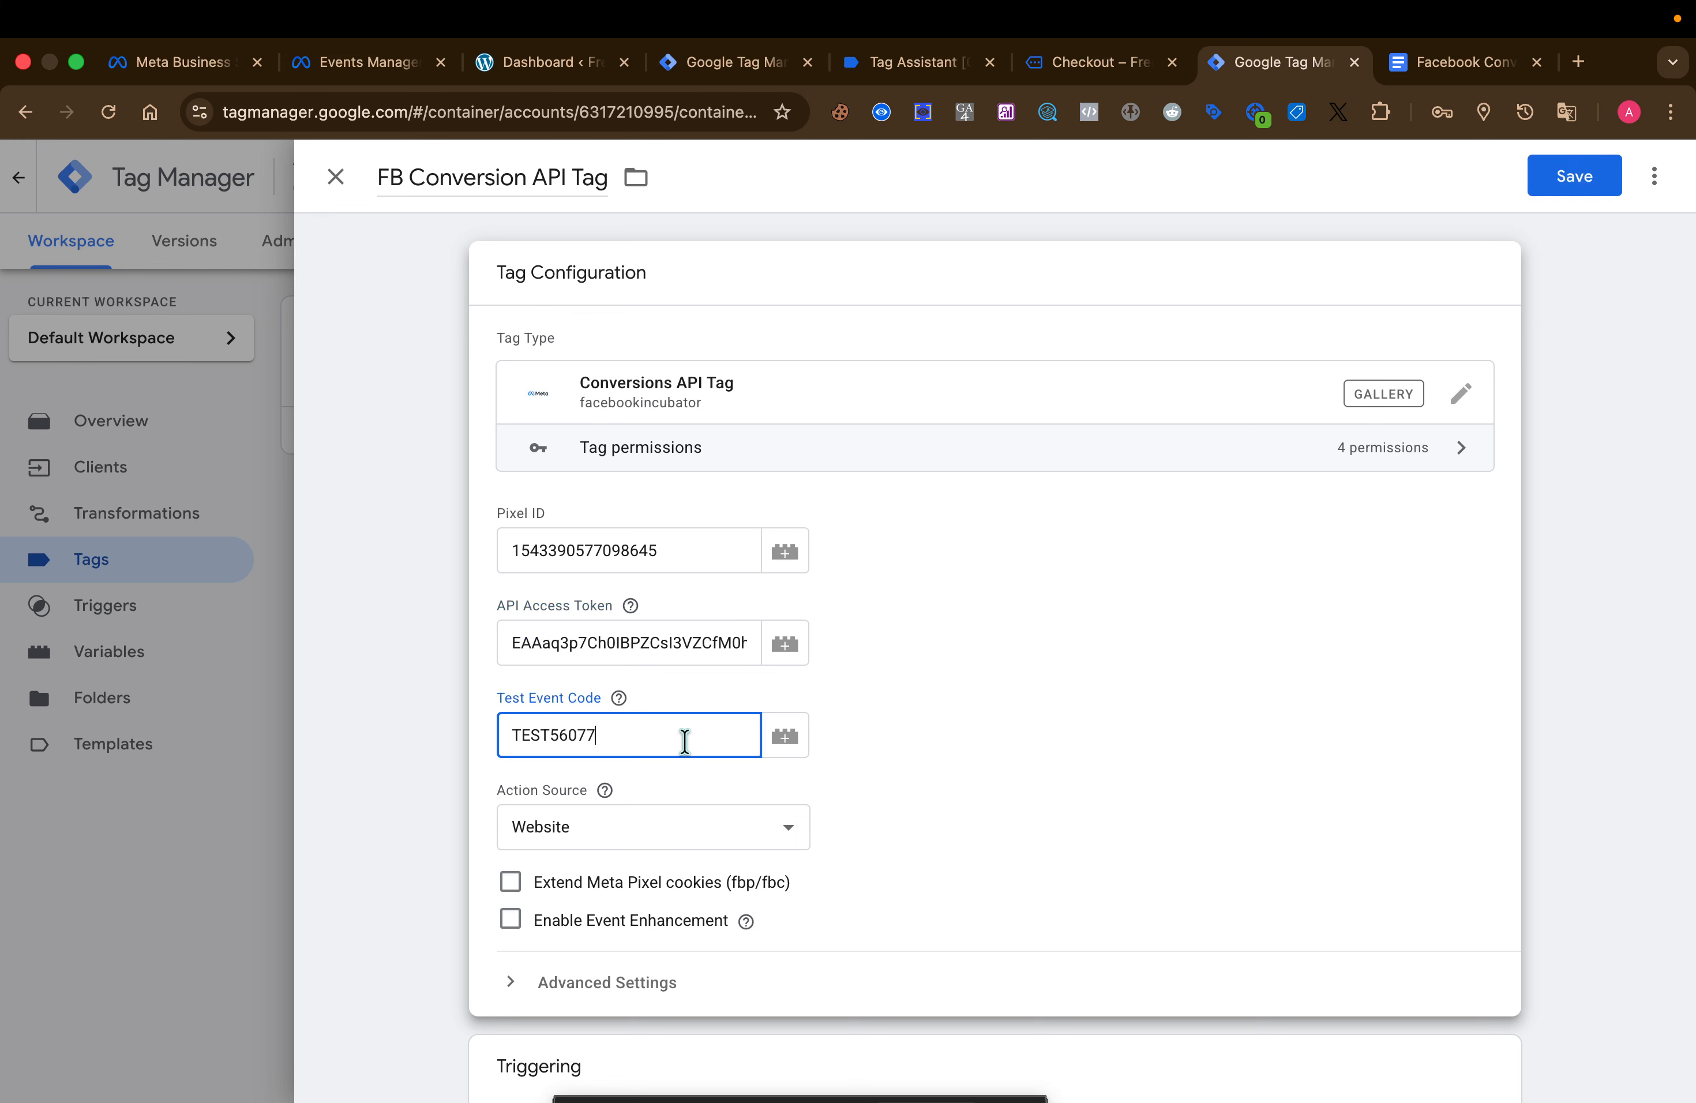
key(super+a)
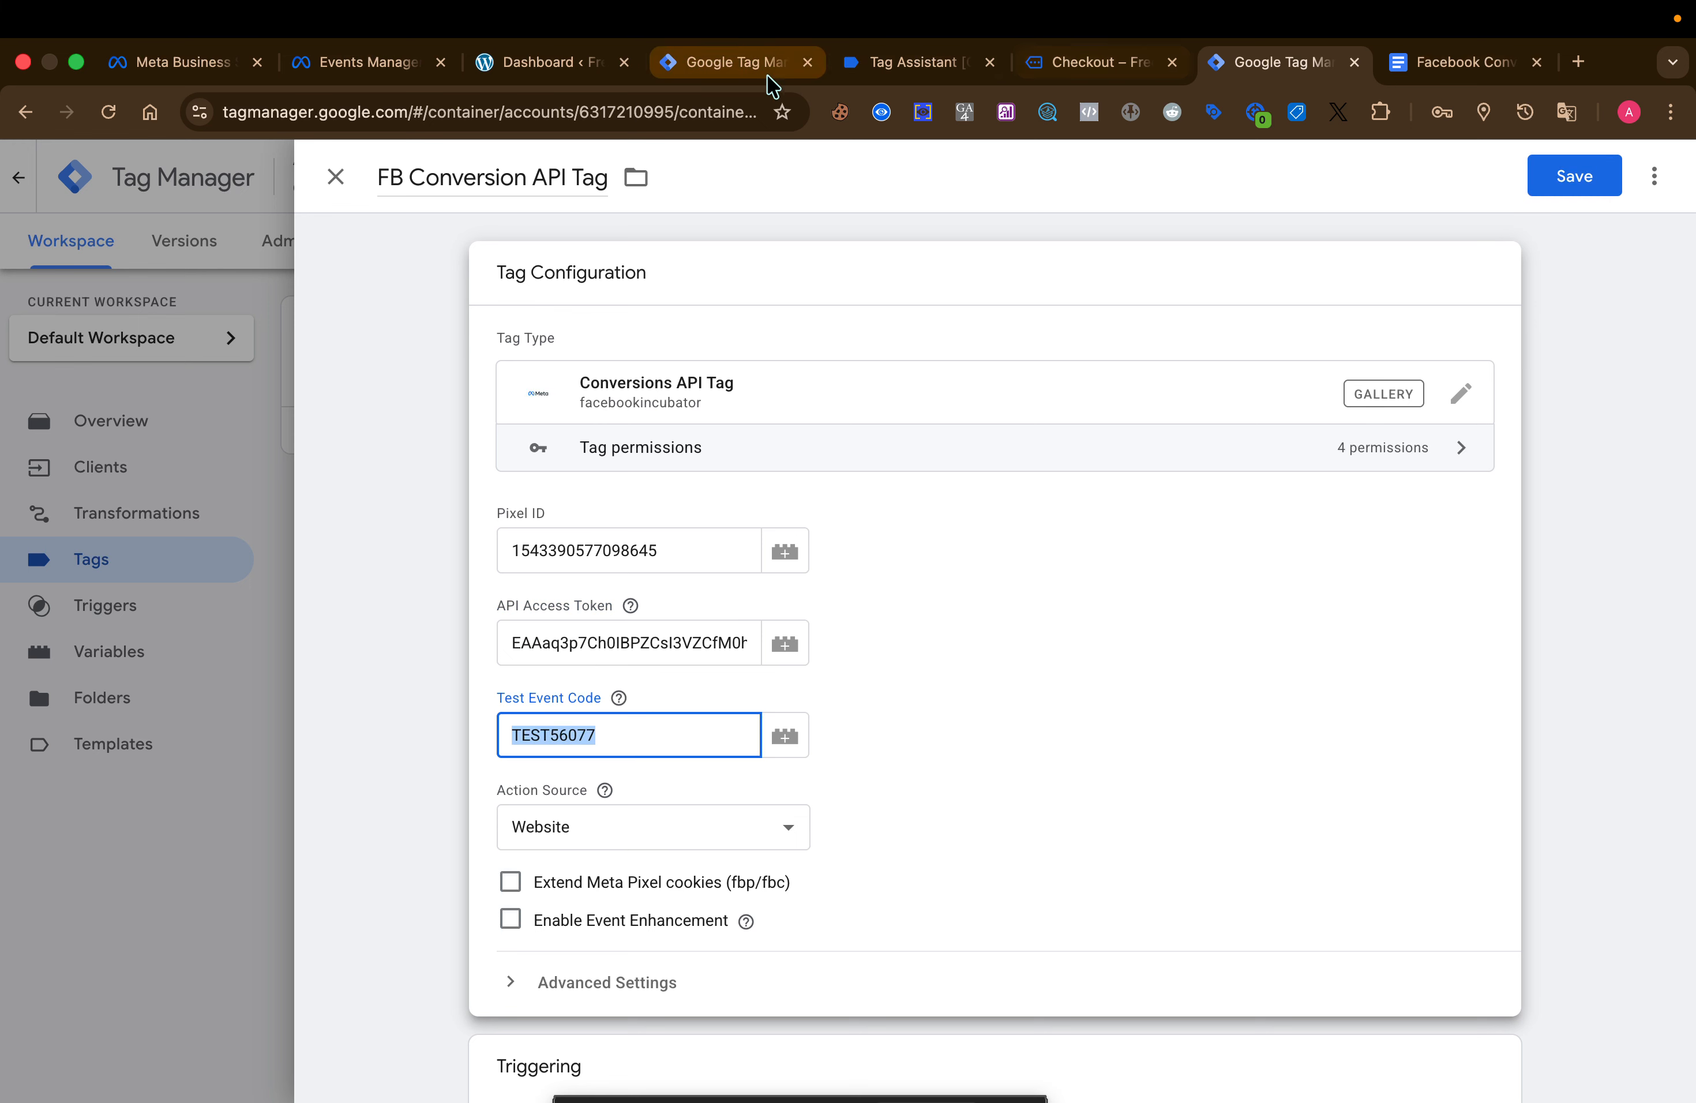
click(337, 65)
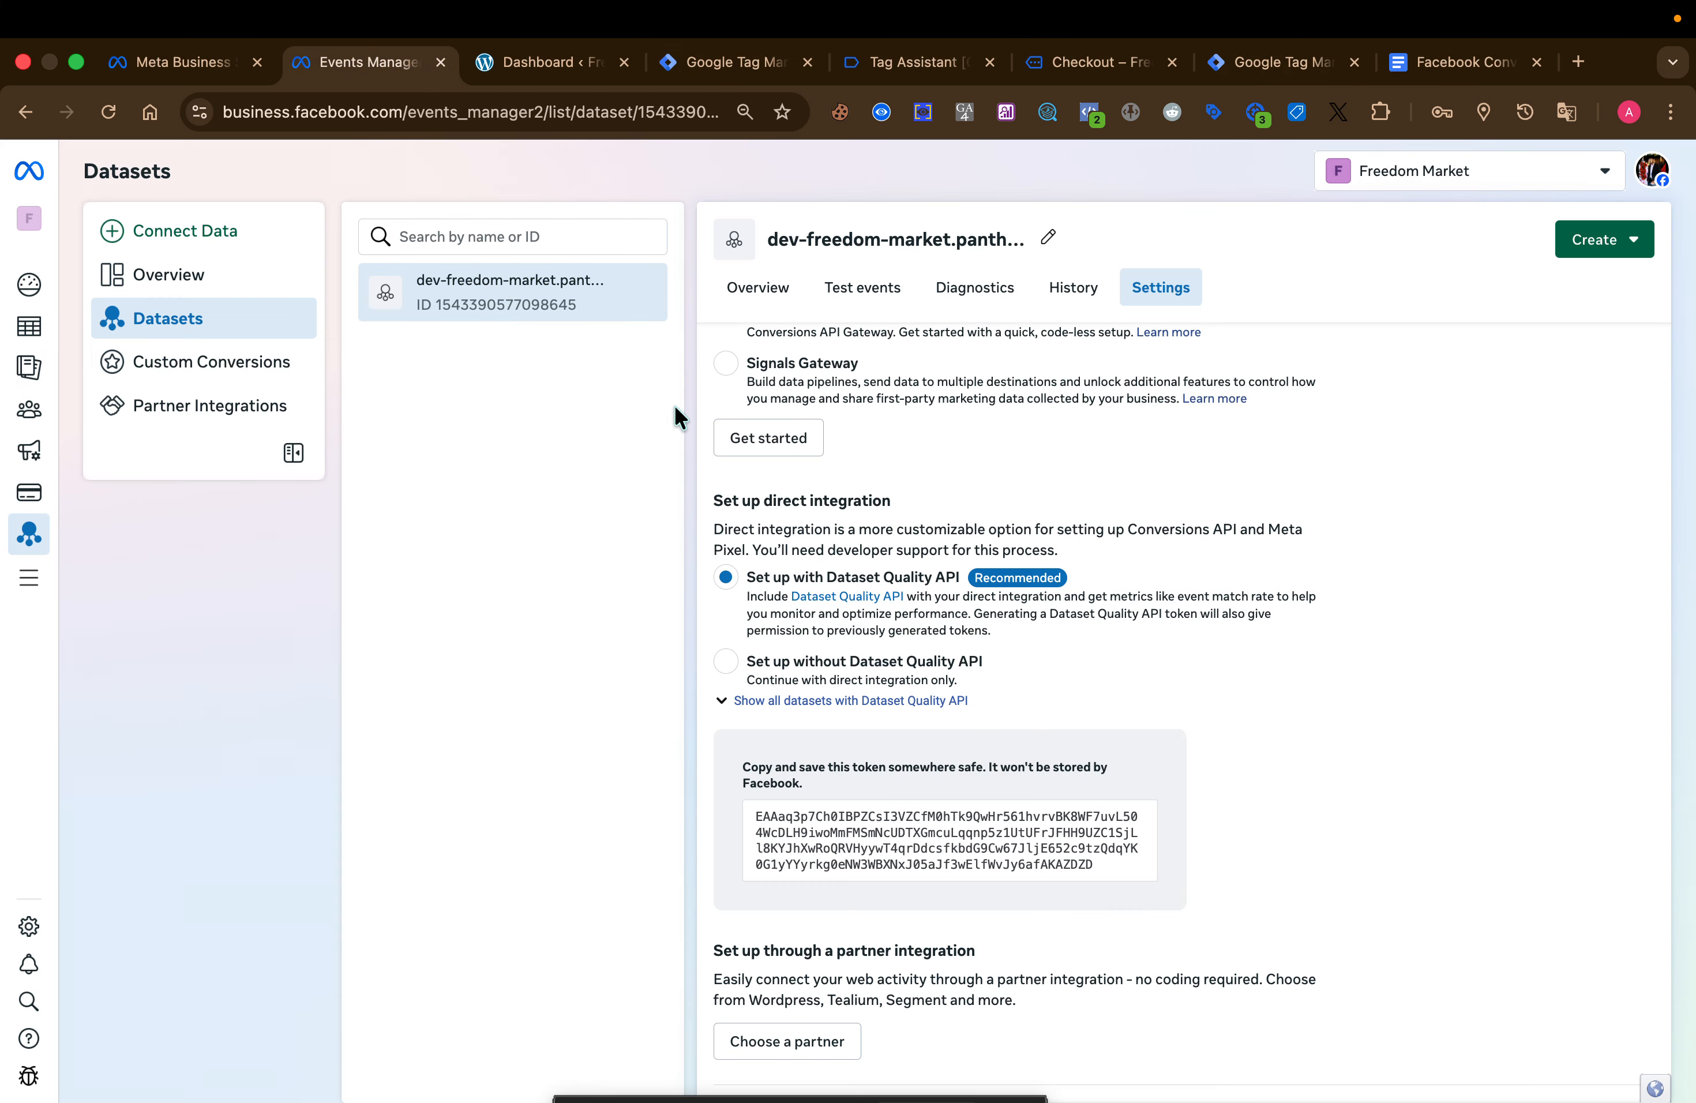
click(862, 290)
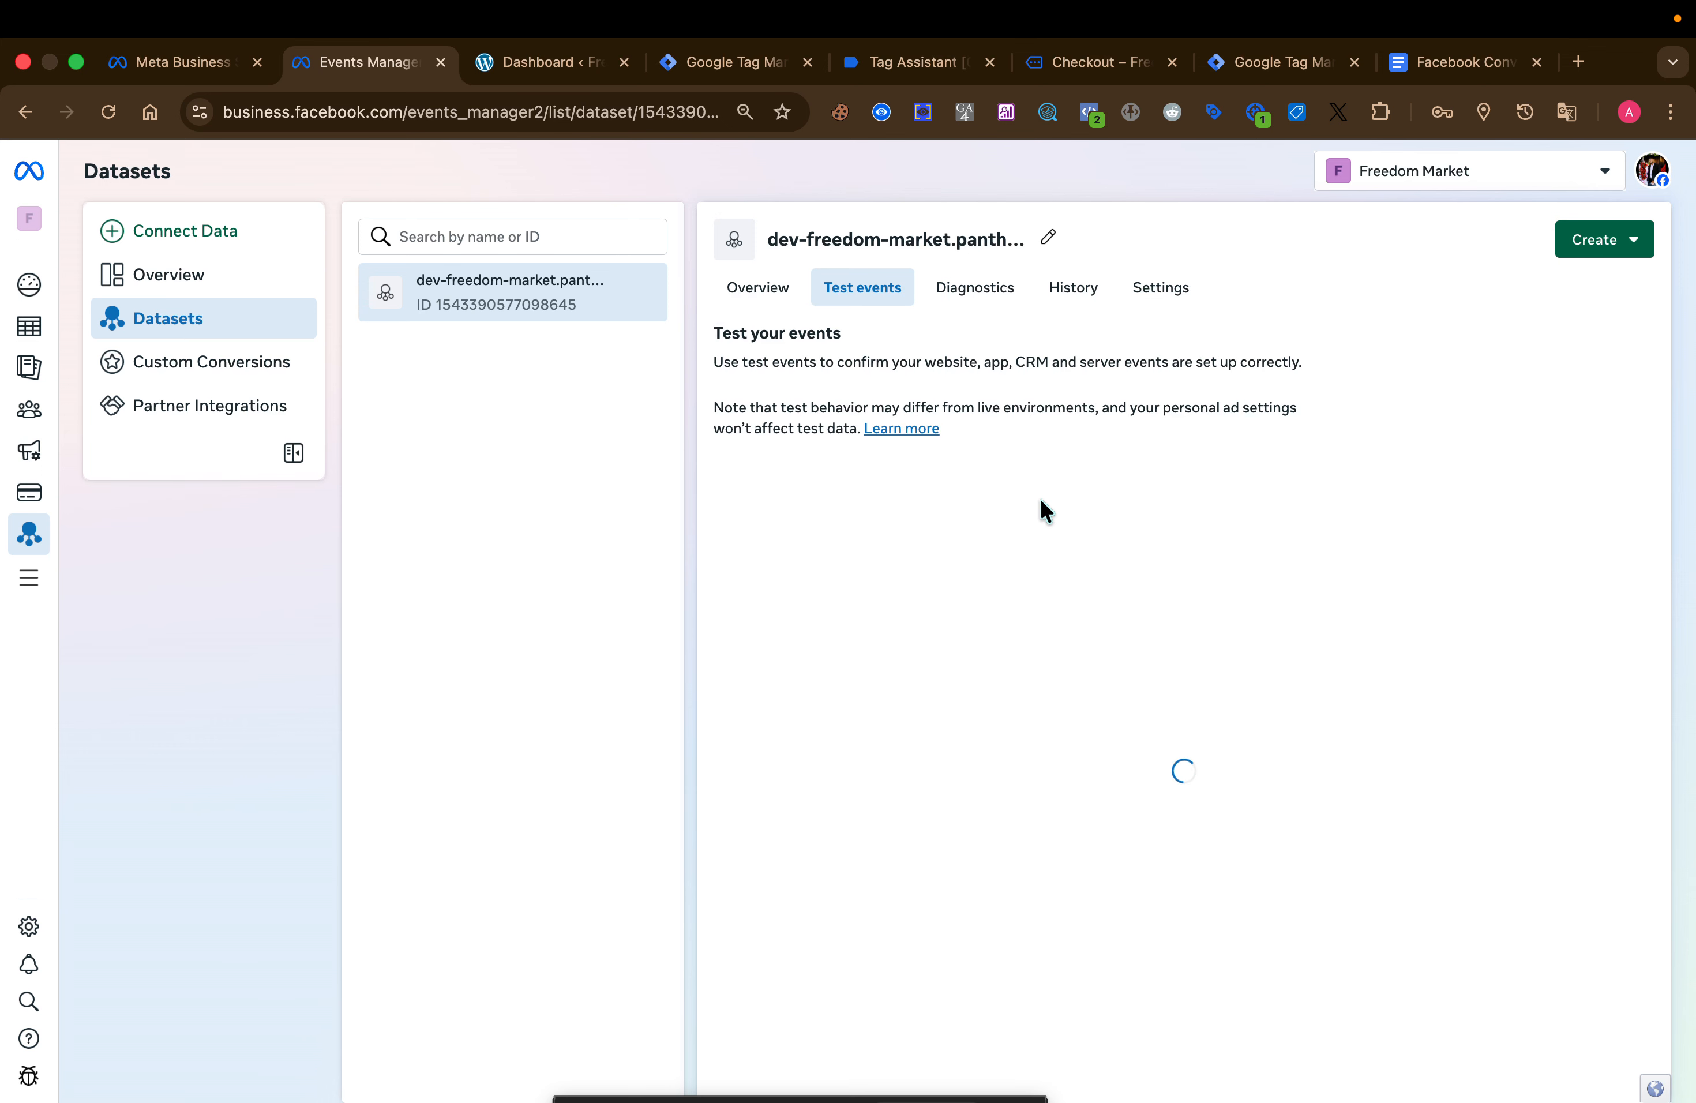
click(1062, 501)
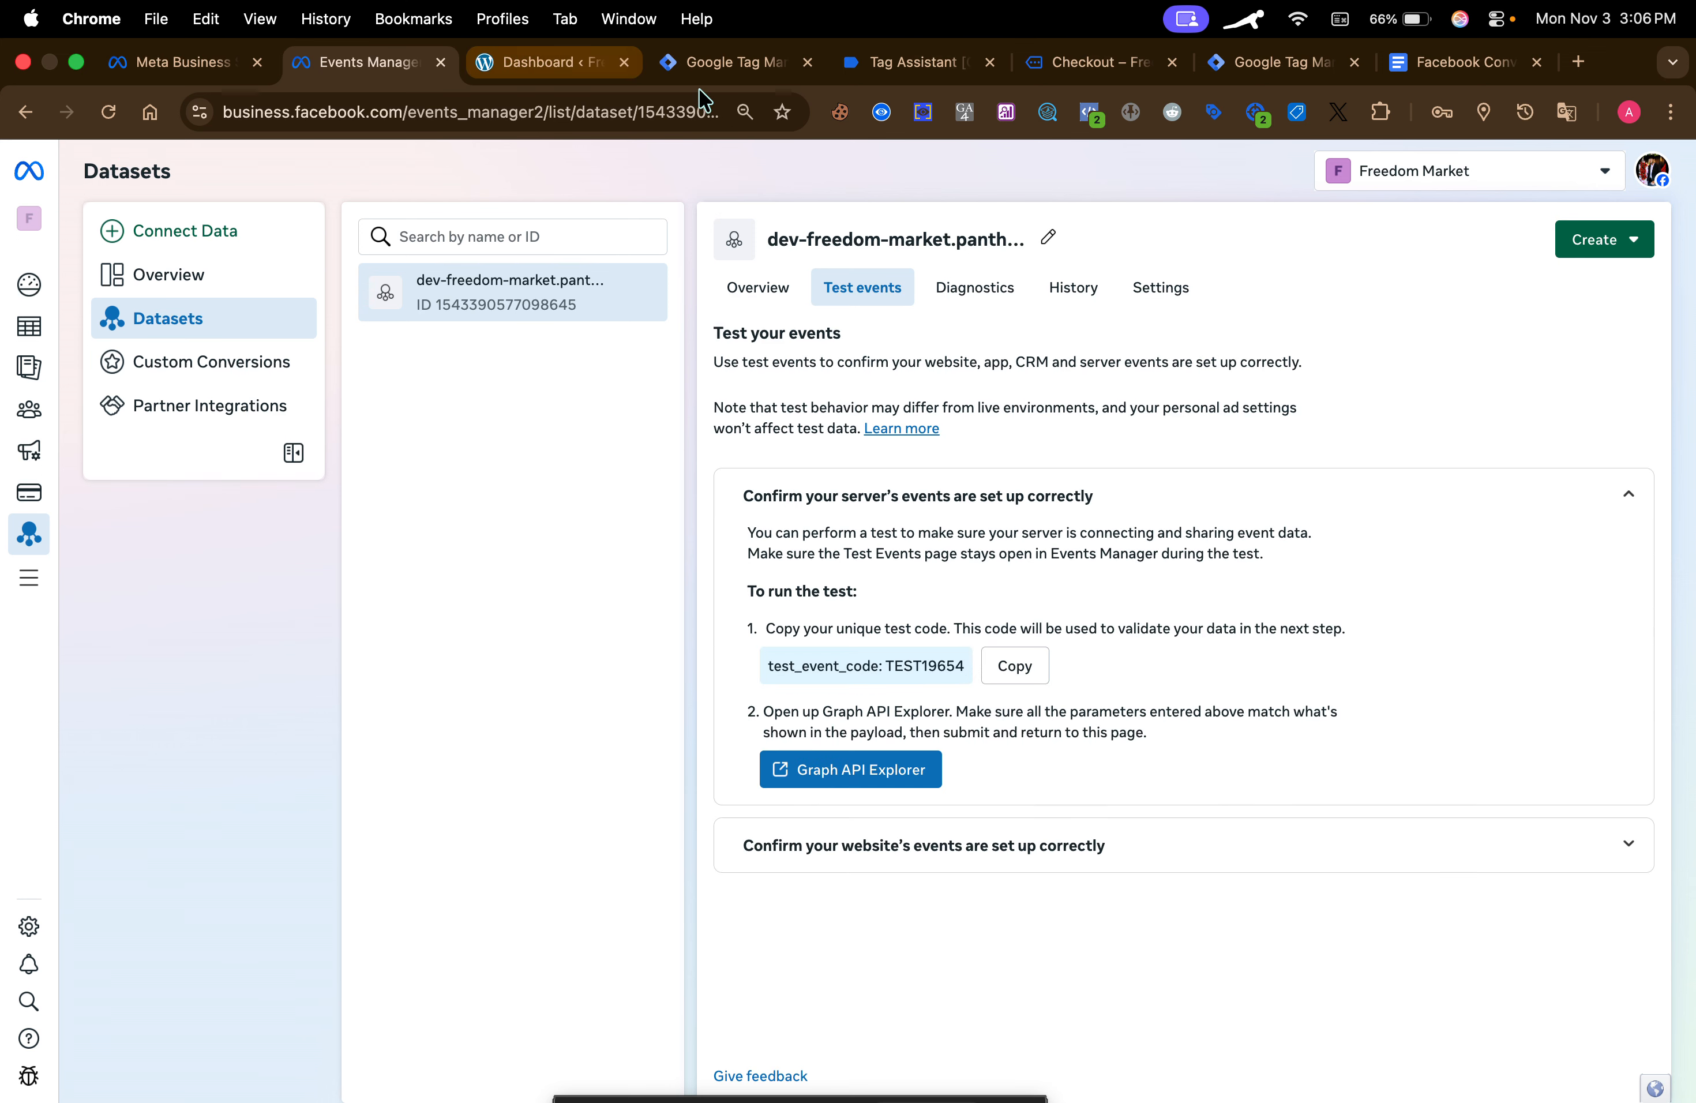
click(1221, 62)
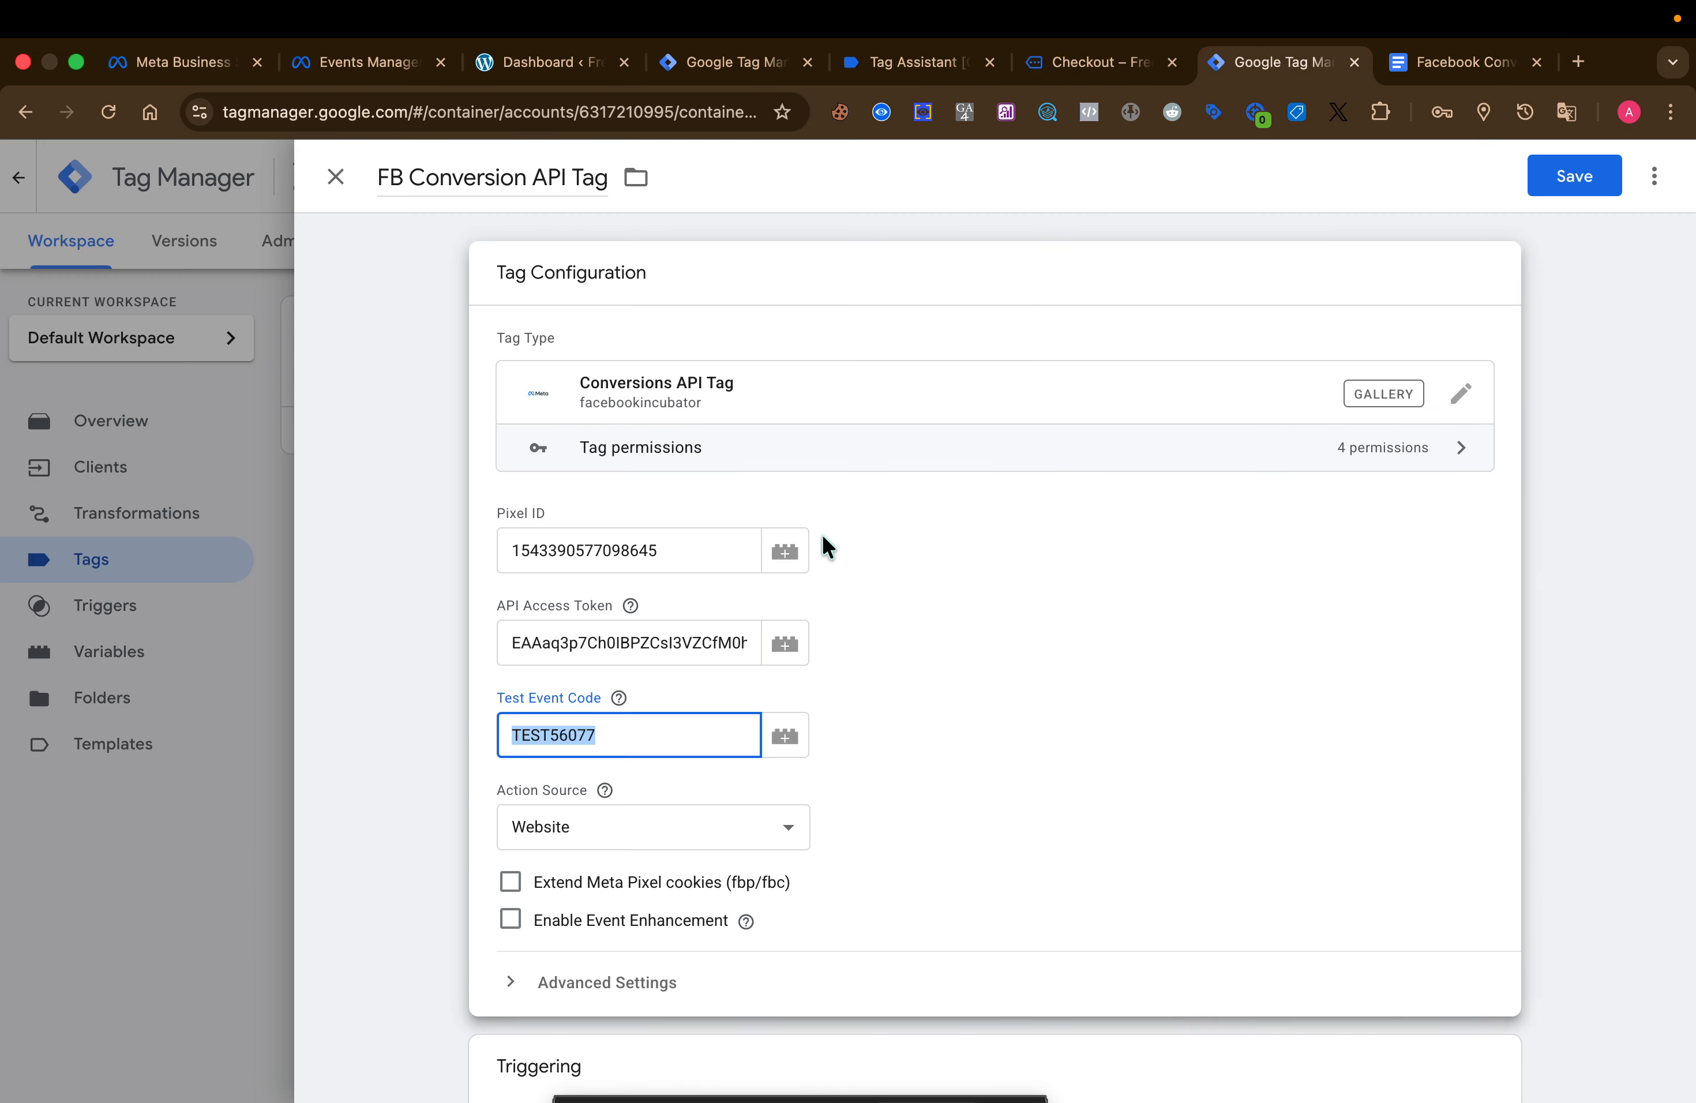
key(super+v)
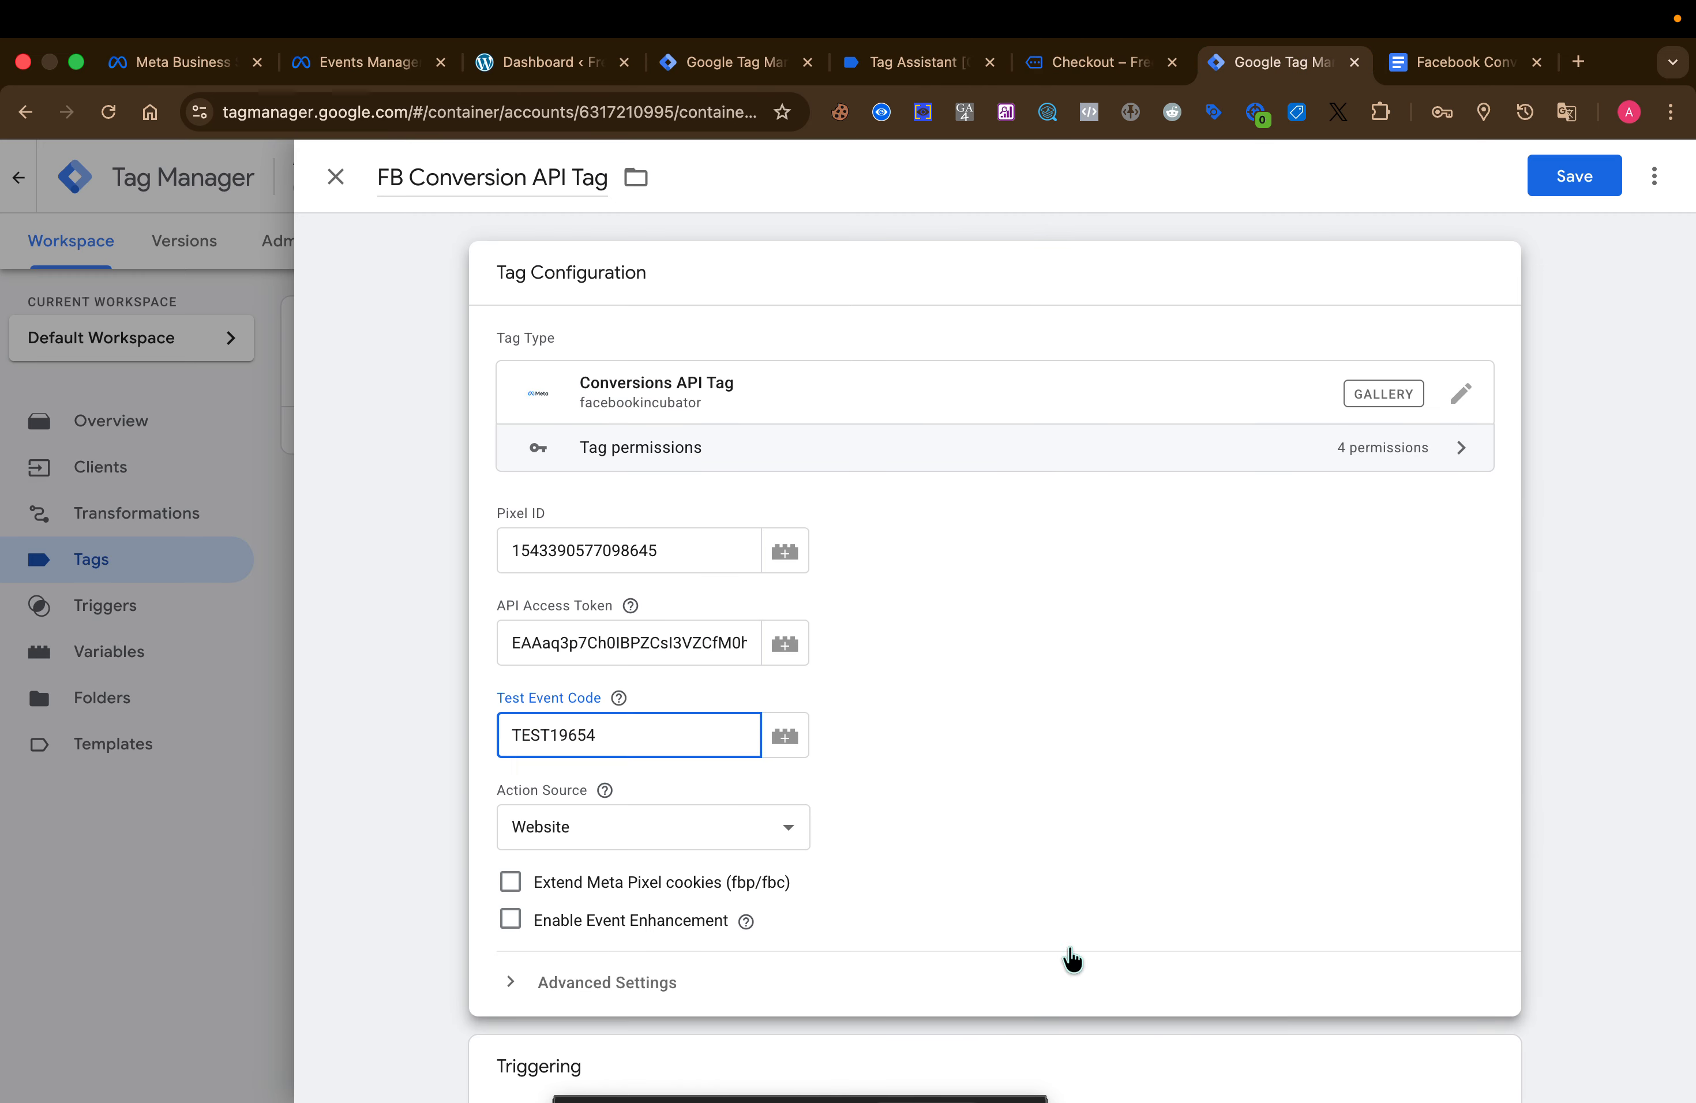
click(1562, 179)
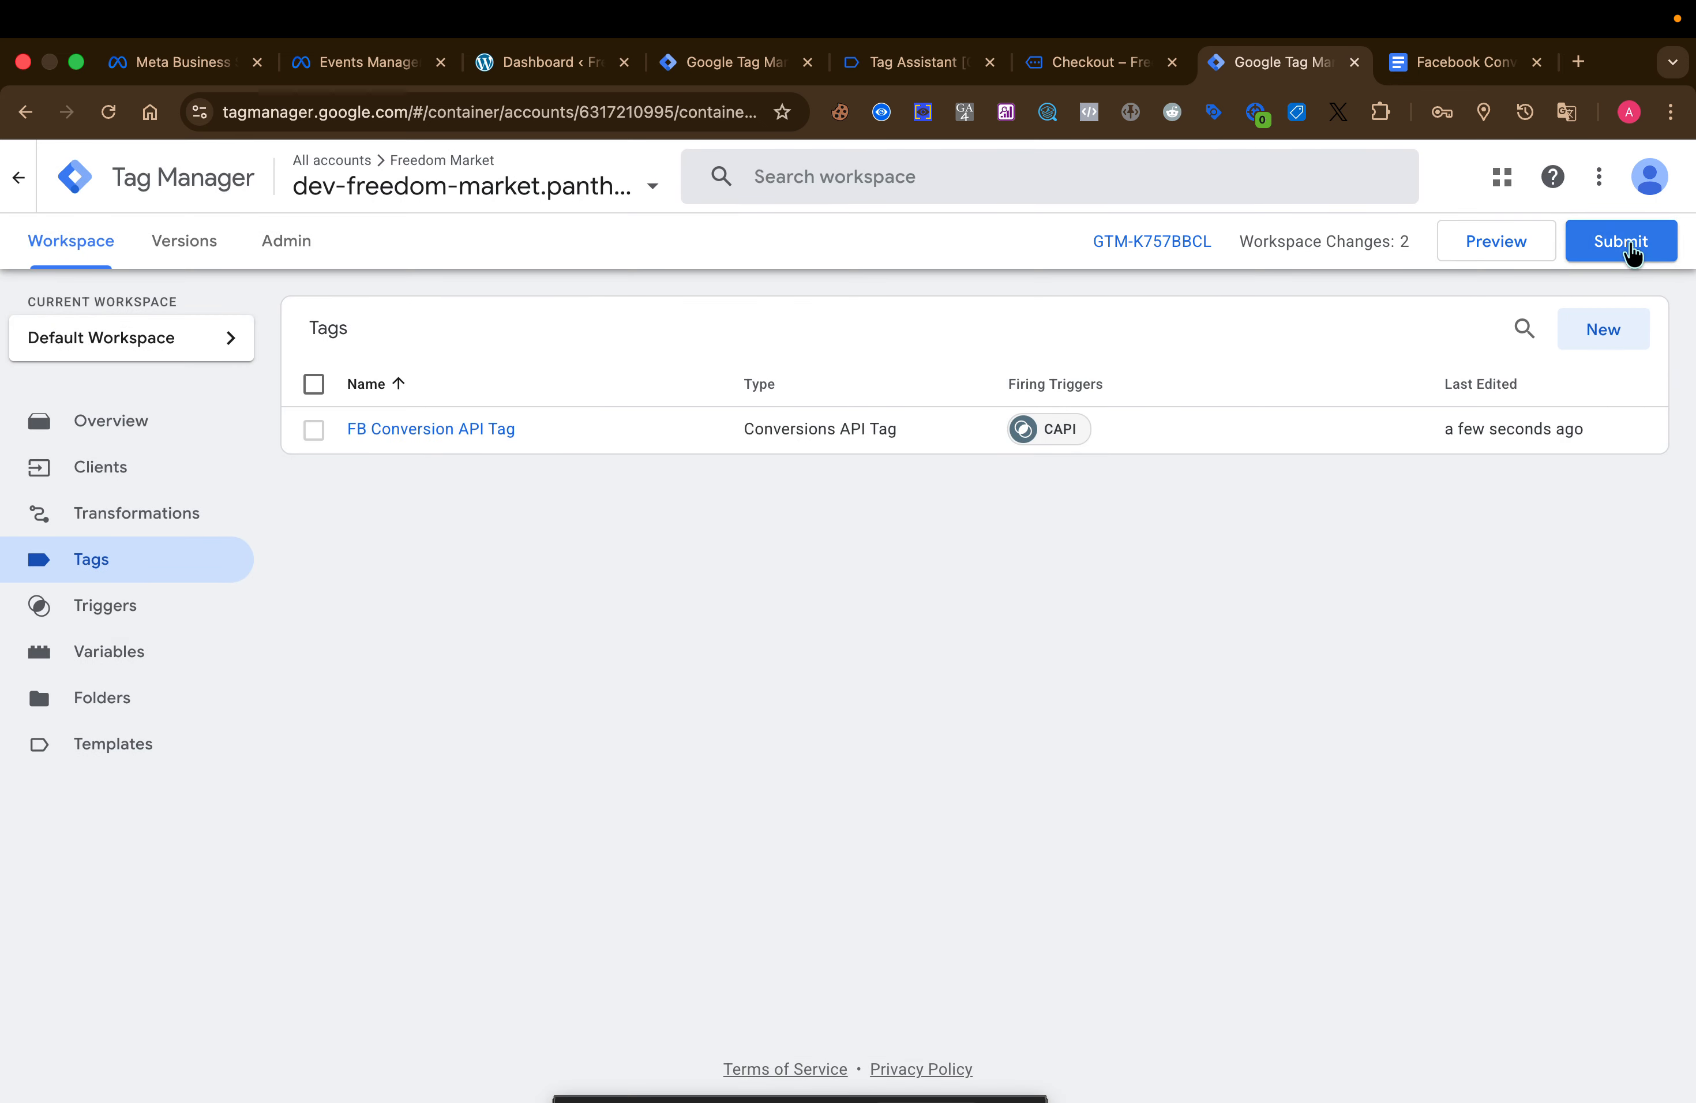
- Publish the server container changes without a version name or description and return to its workspace overview
click(1633, 252)
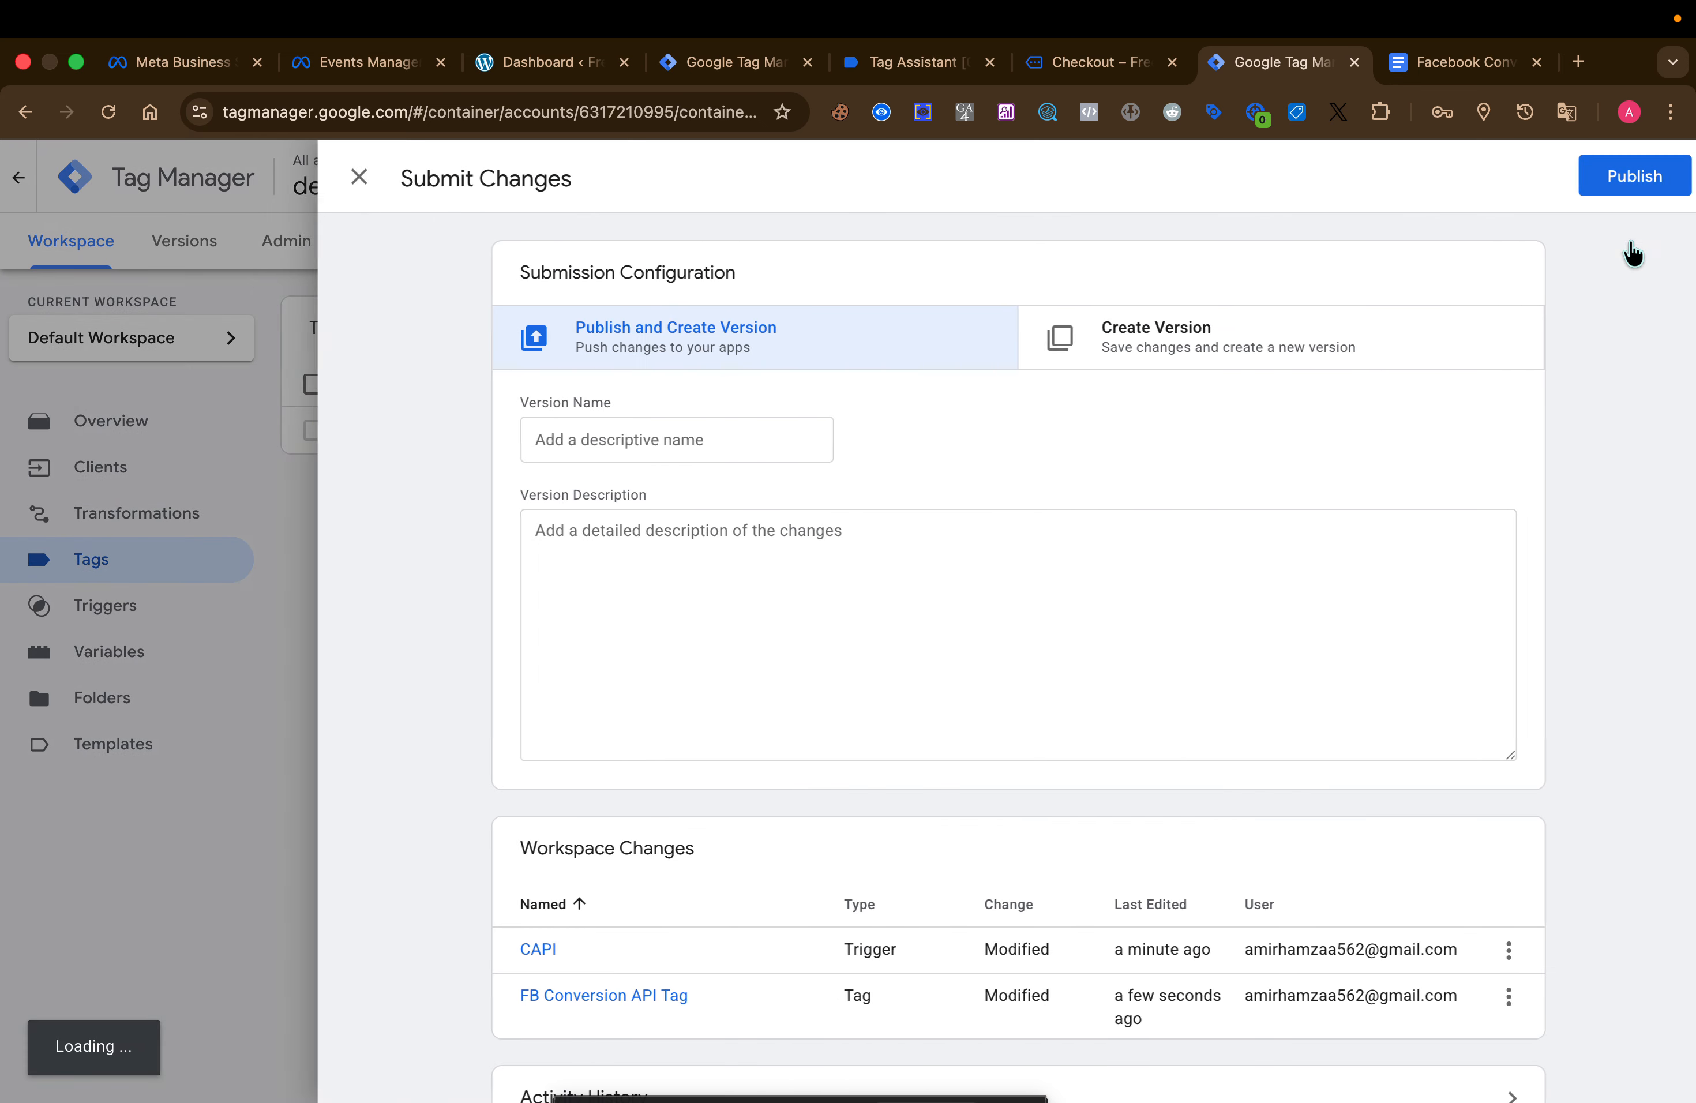
click(1606, 172)
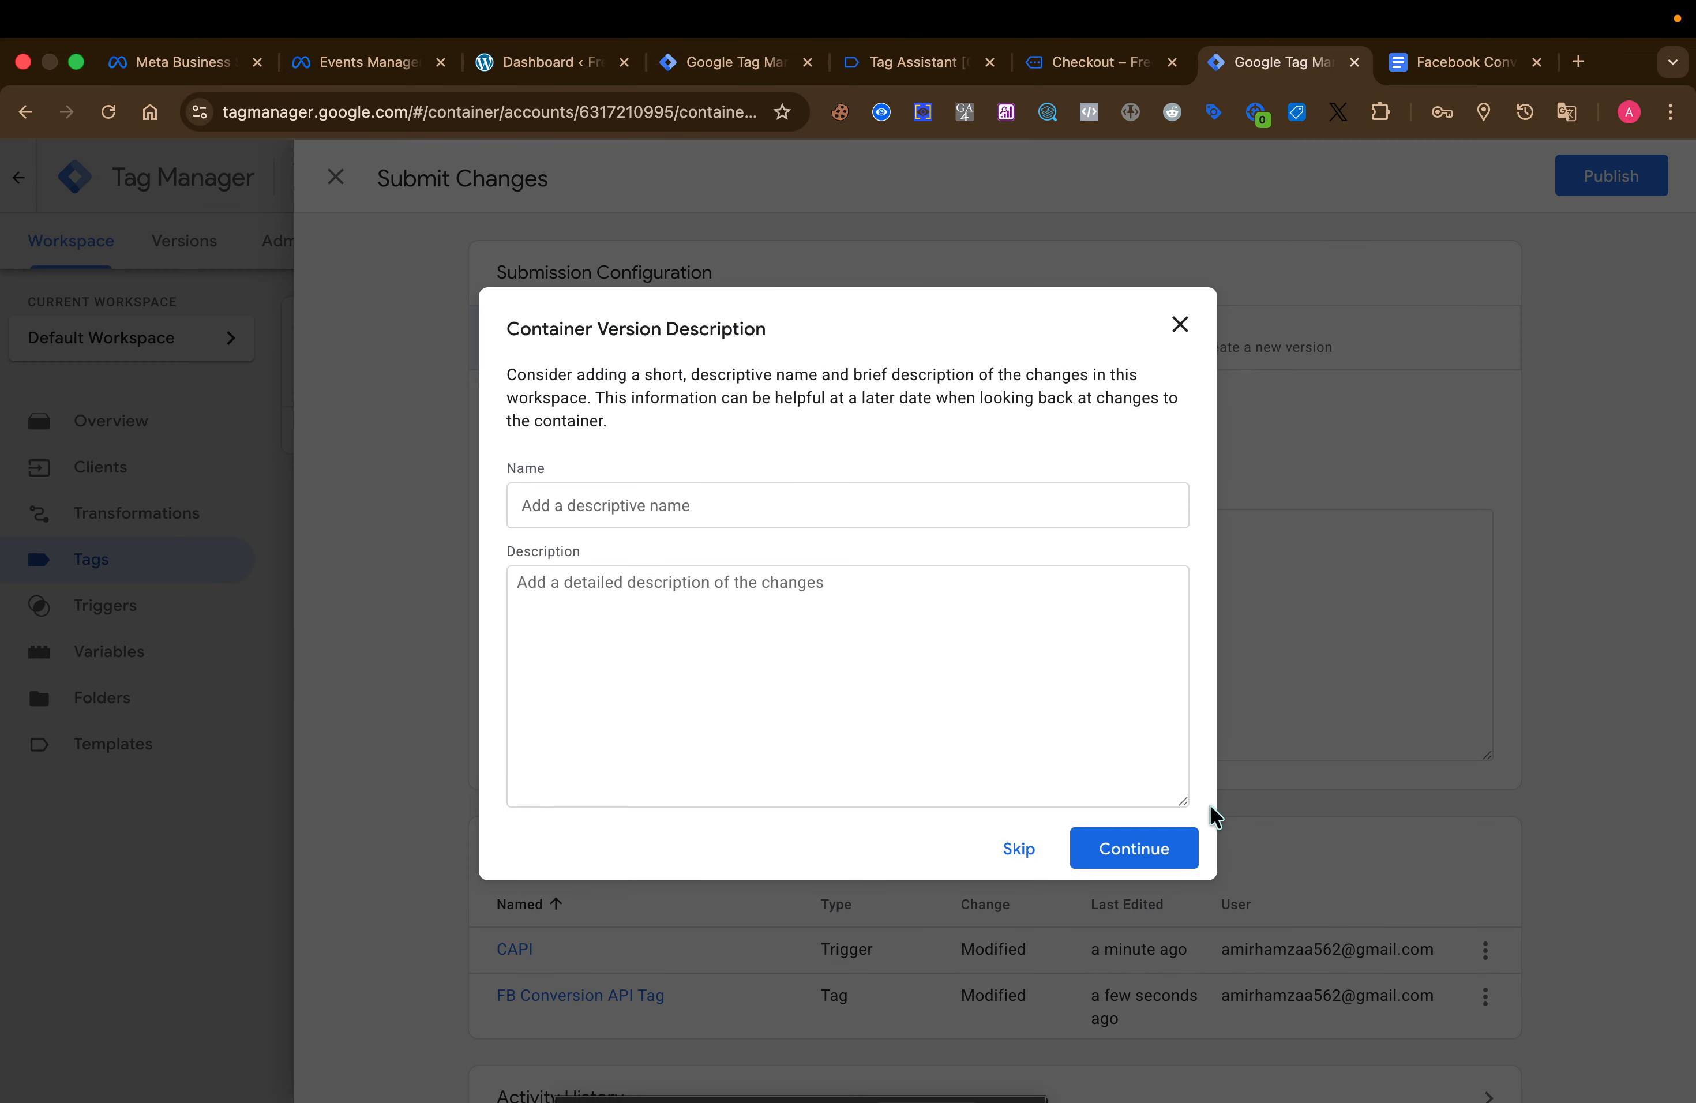
click(1135, 862)
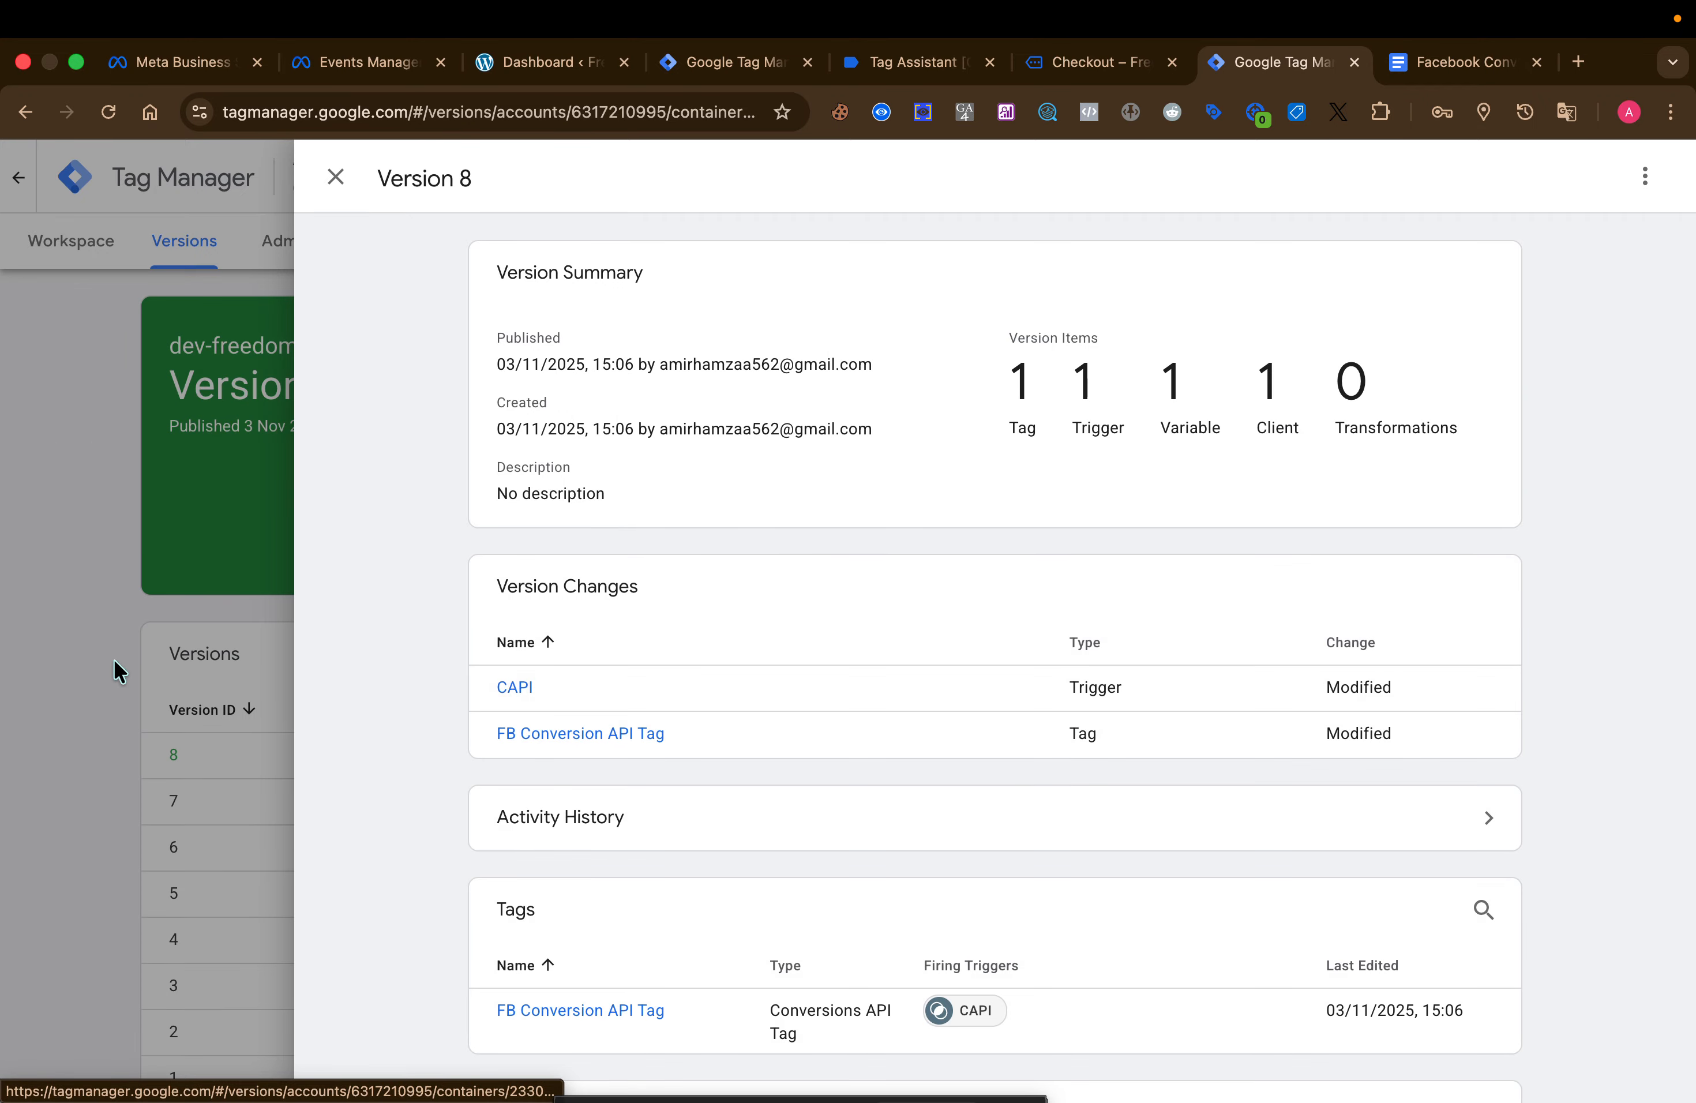
click(119, 671)
click(65, 243)
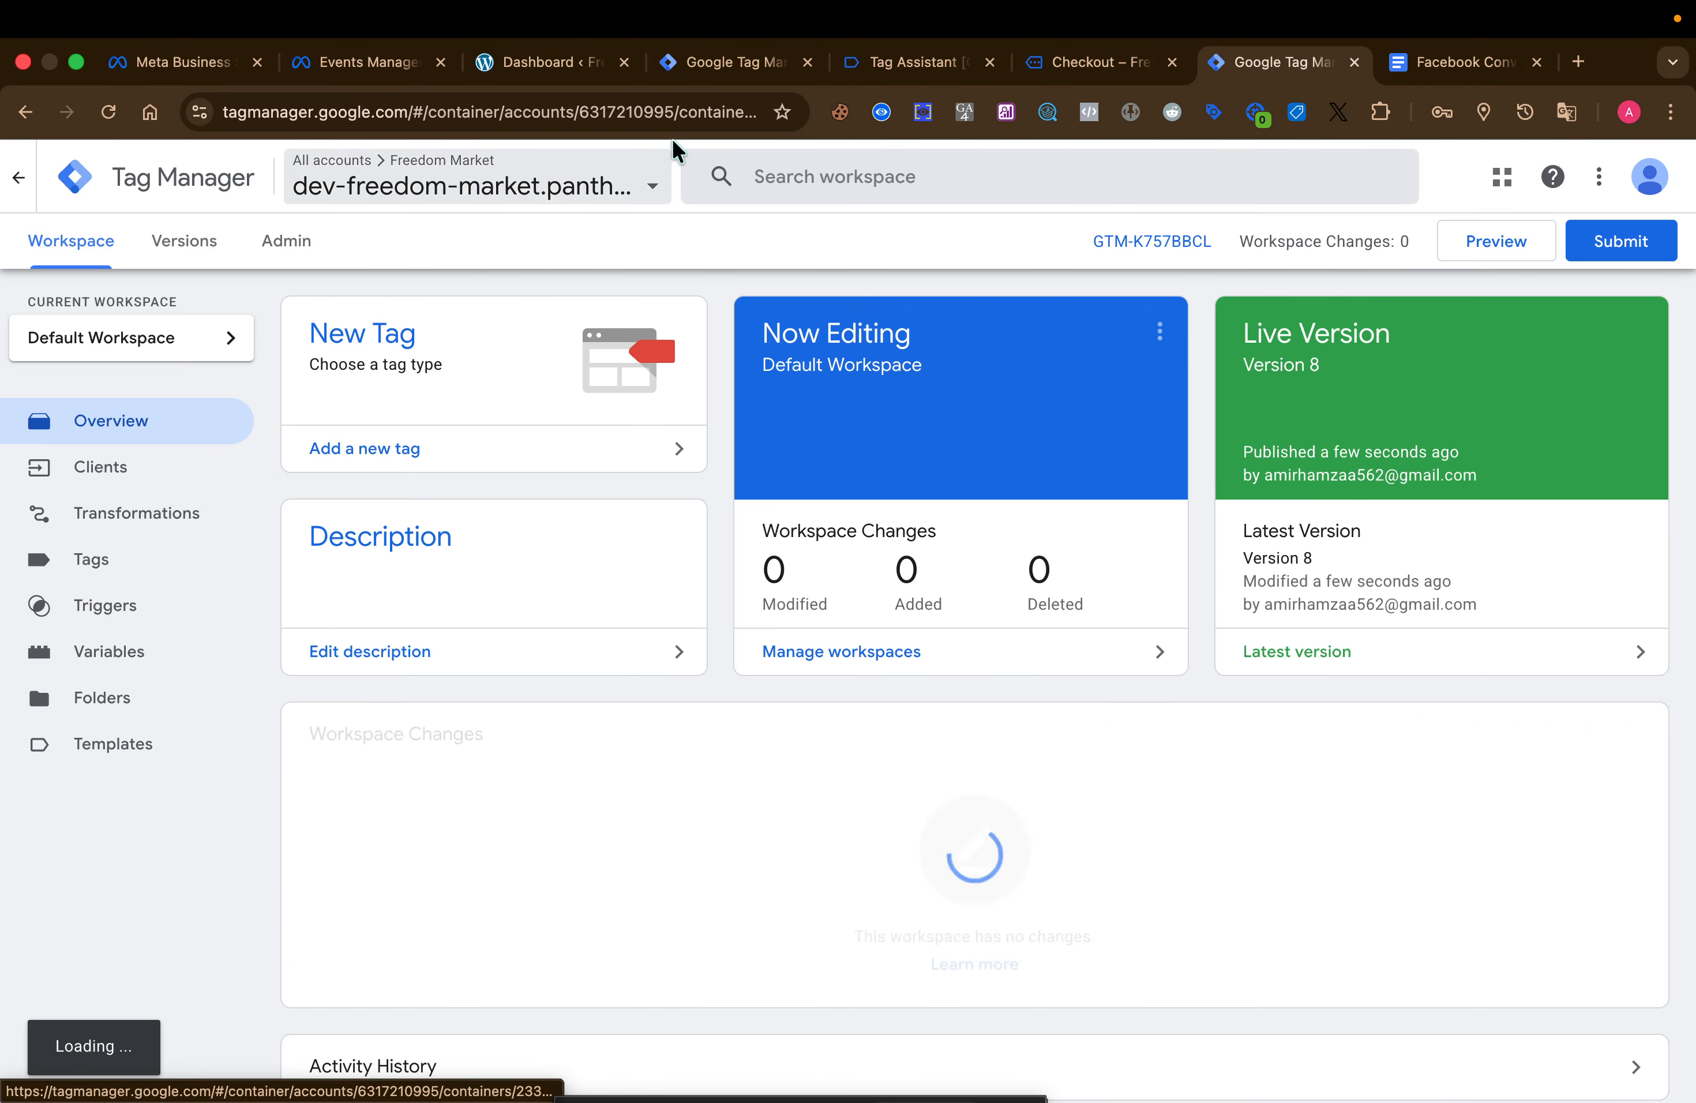
- Publish the web container GTM-WZWX8WZF without a version name or description and return to its workspace overview
click(679, 66)
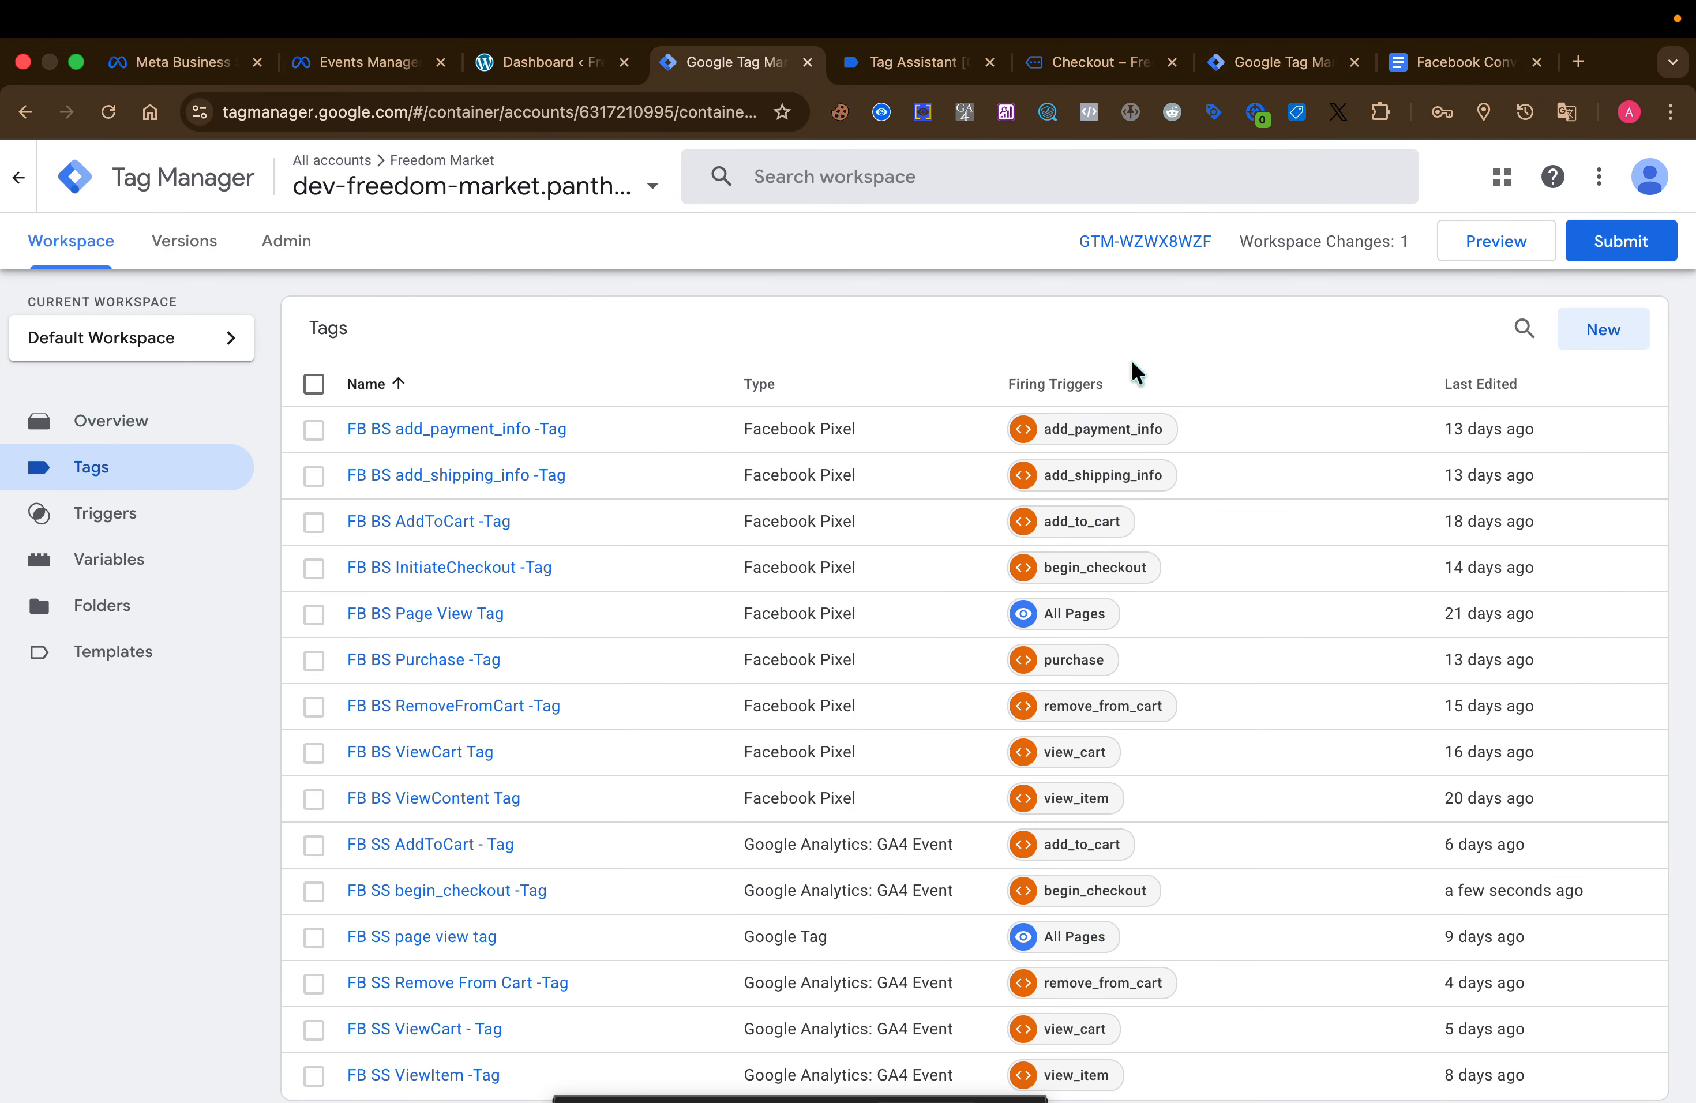
click(1624, 242)
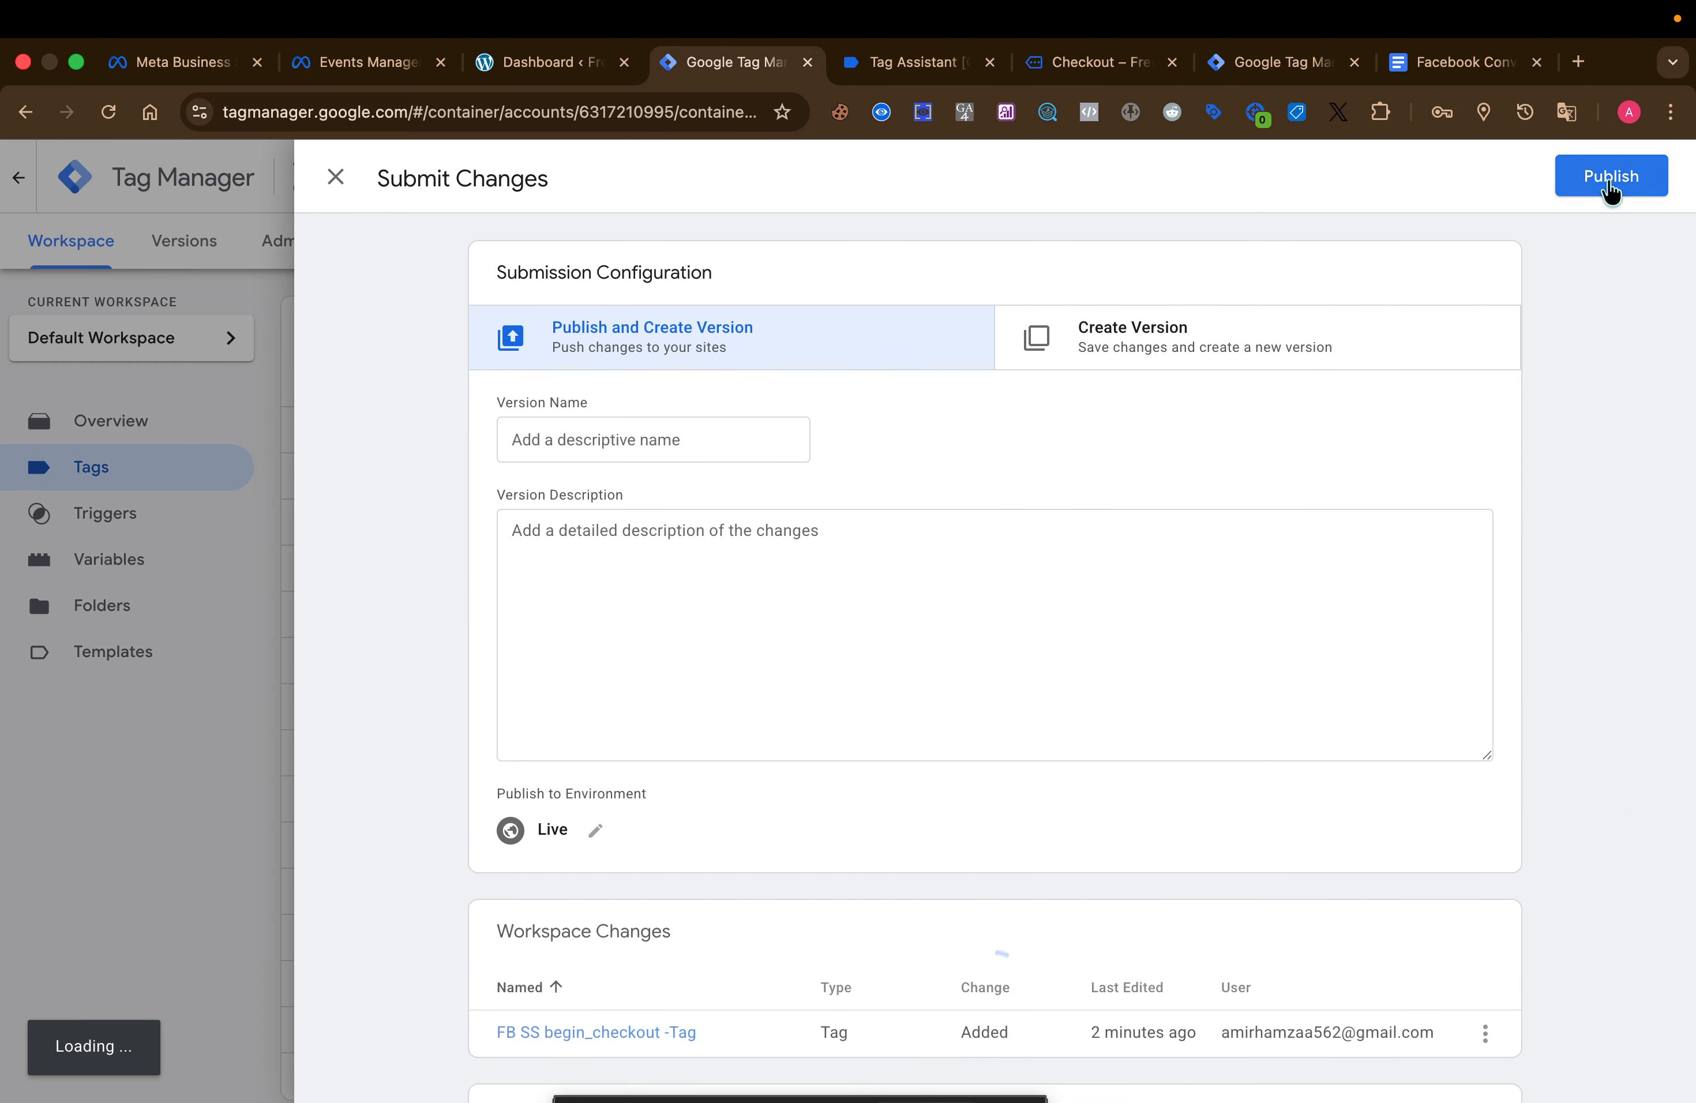
click(1609, 184)
click(1139, 843)
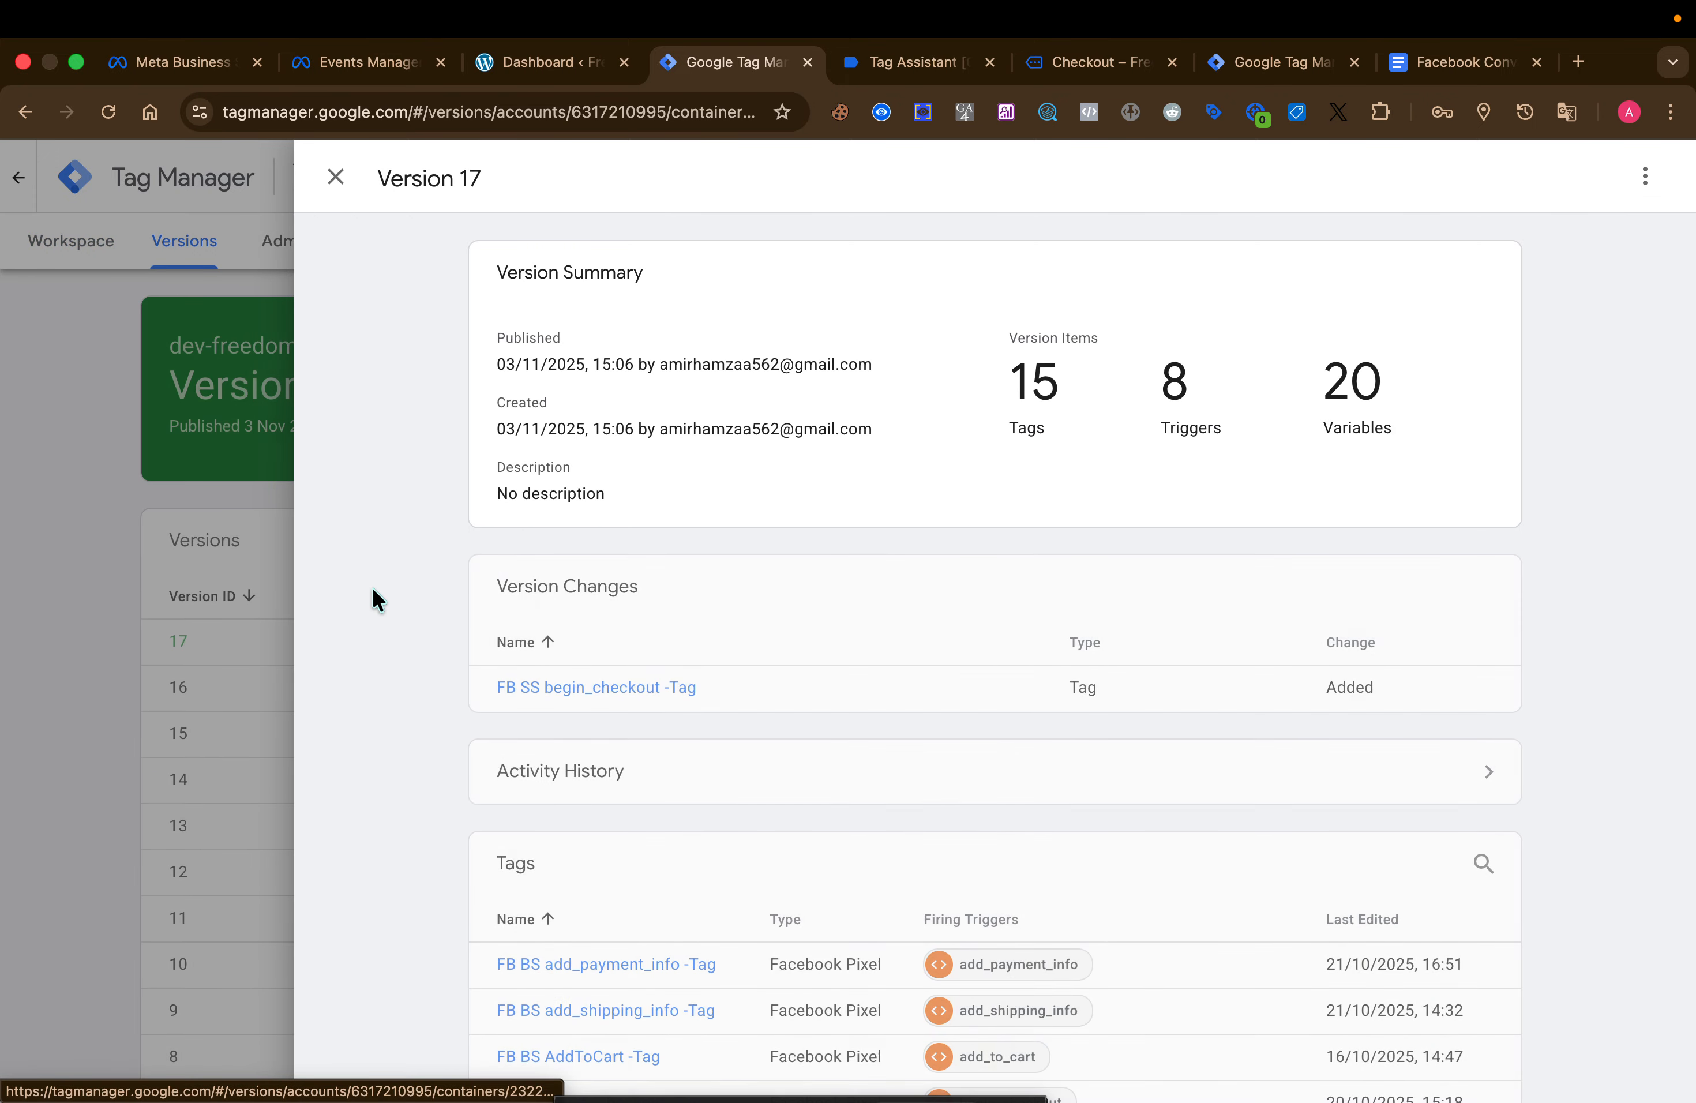
click(83, 530)
click(75, 242)
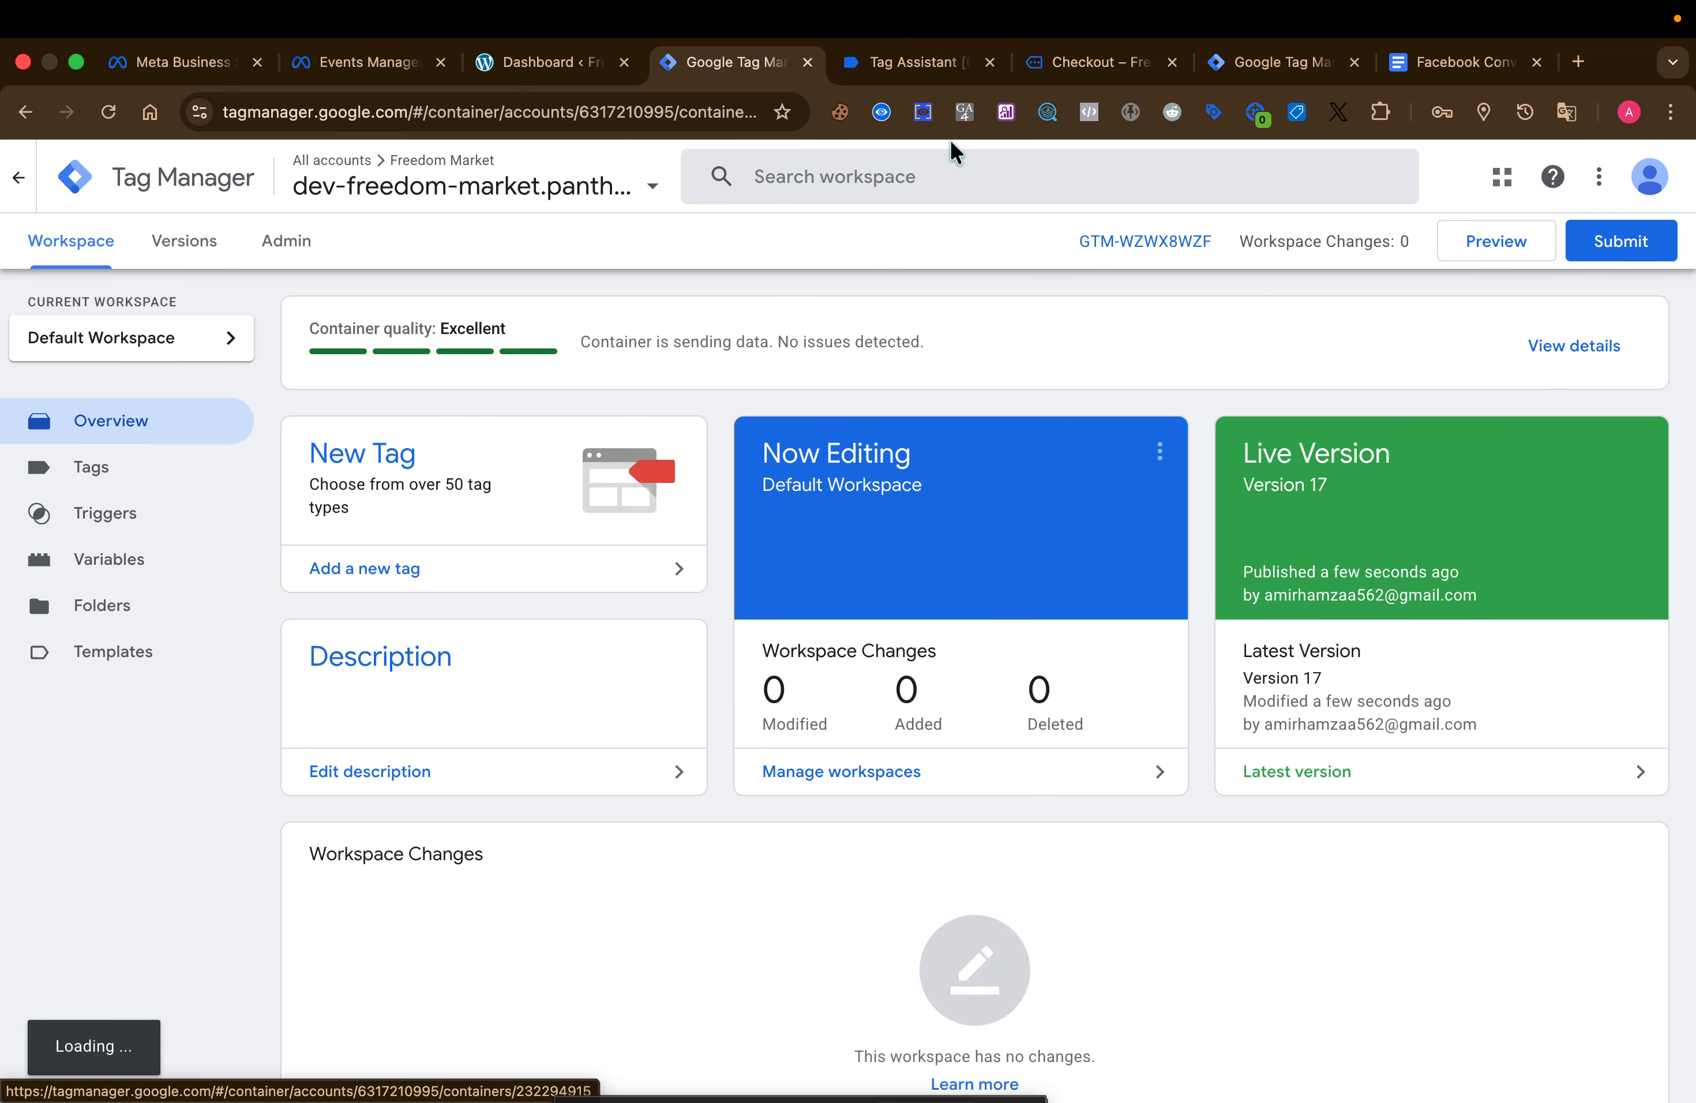
click(1266, 66)
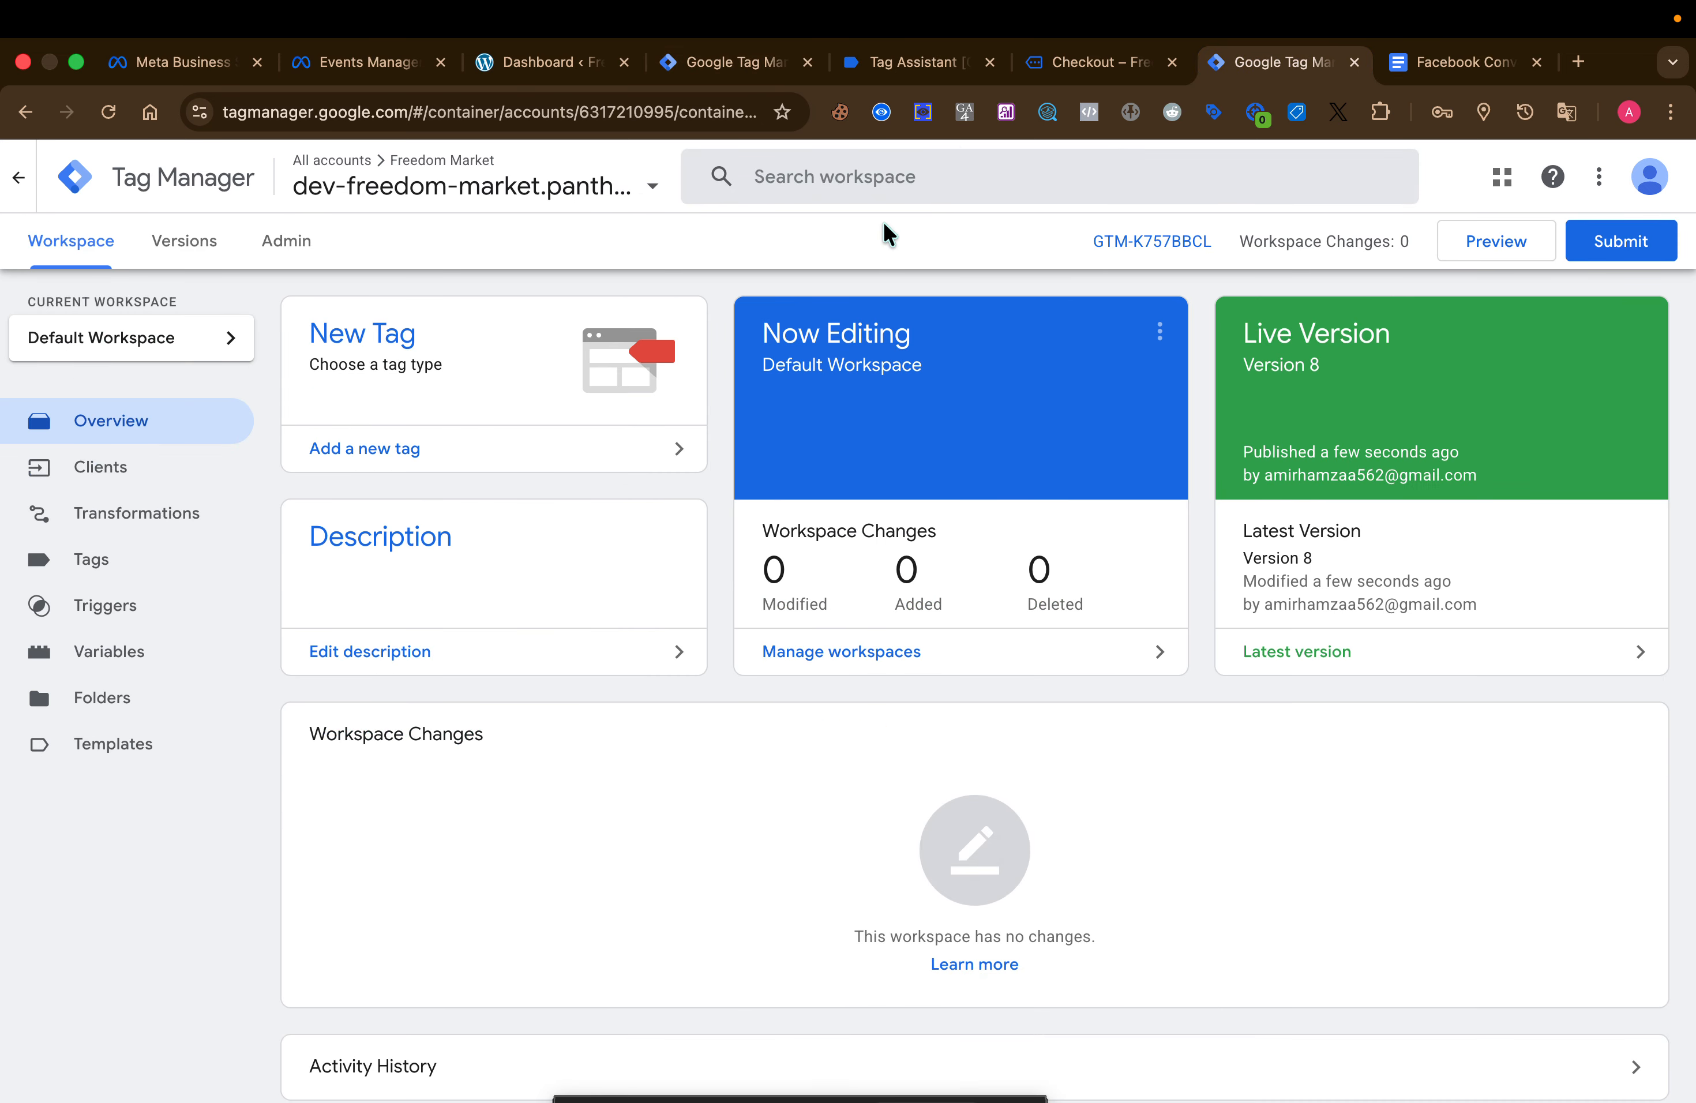
click(323, 77)
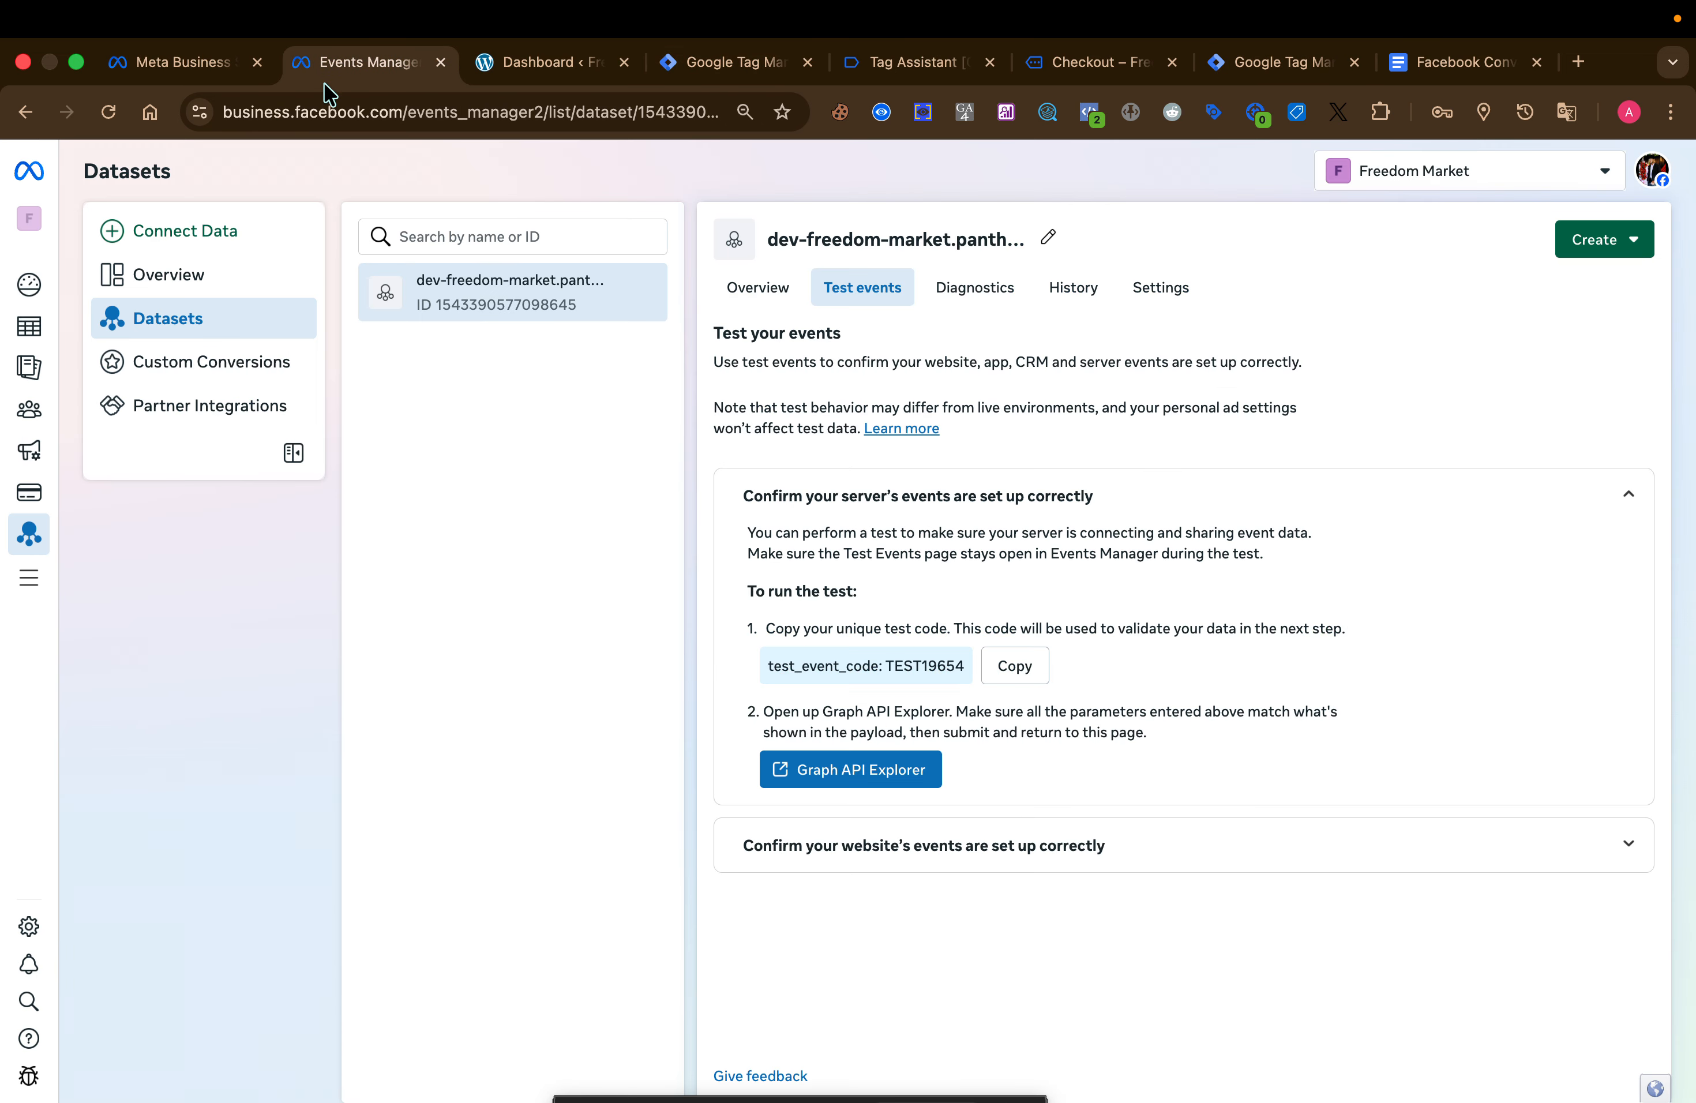
click(942, 838)
click(1296, 510)
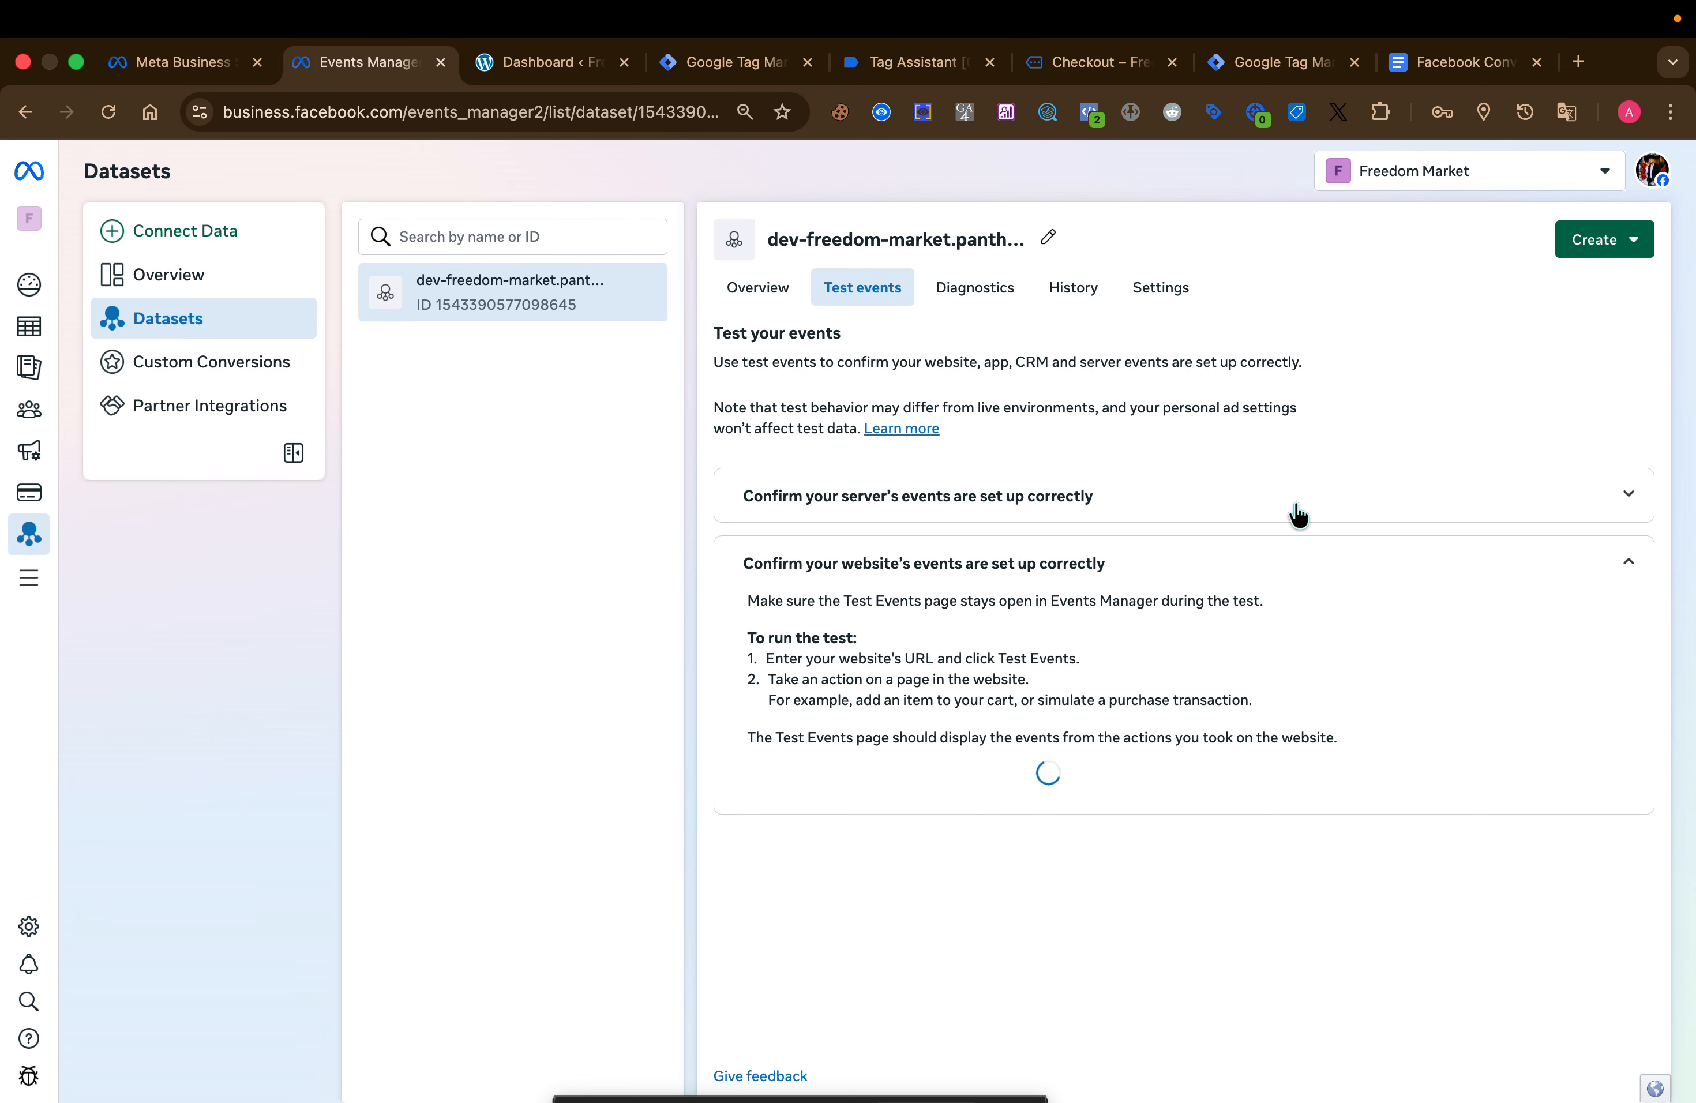
click(999, 785)
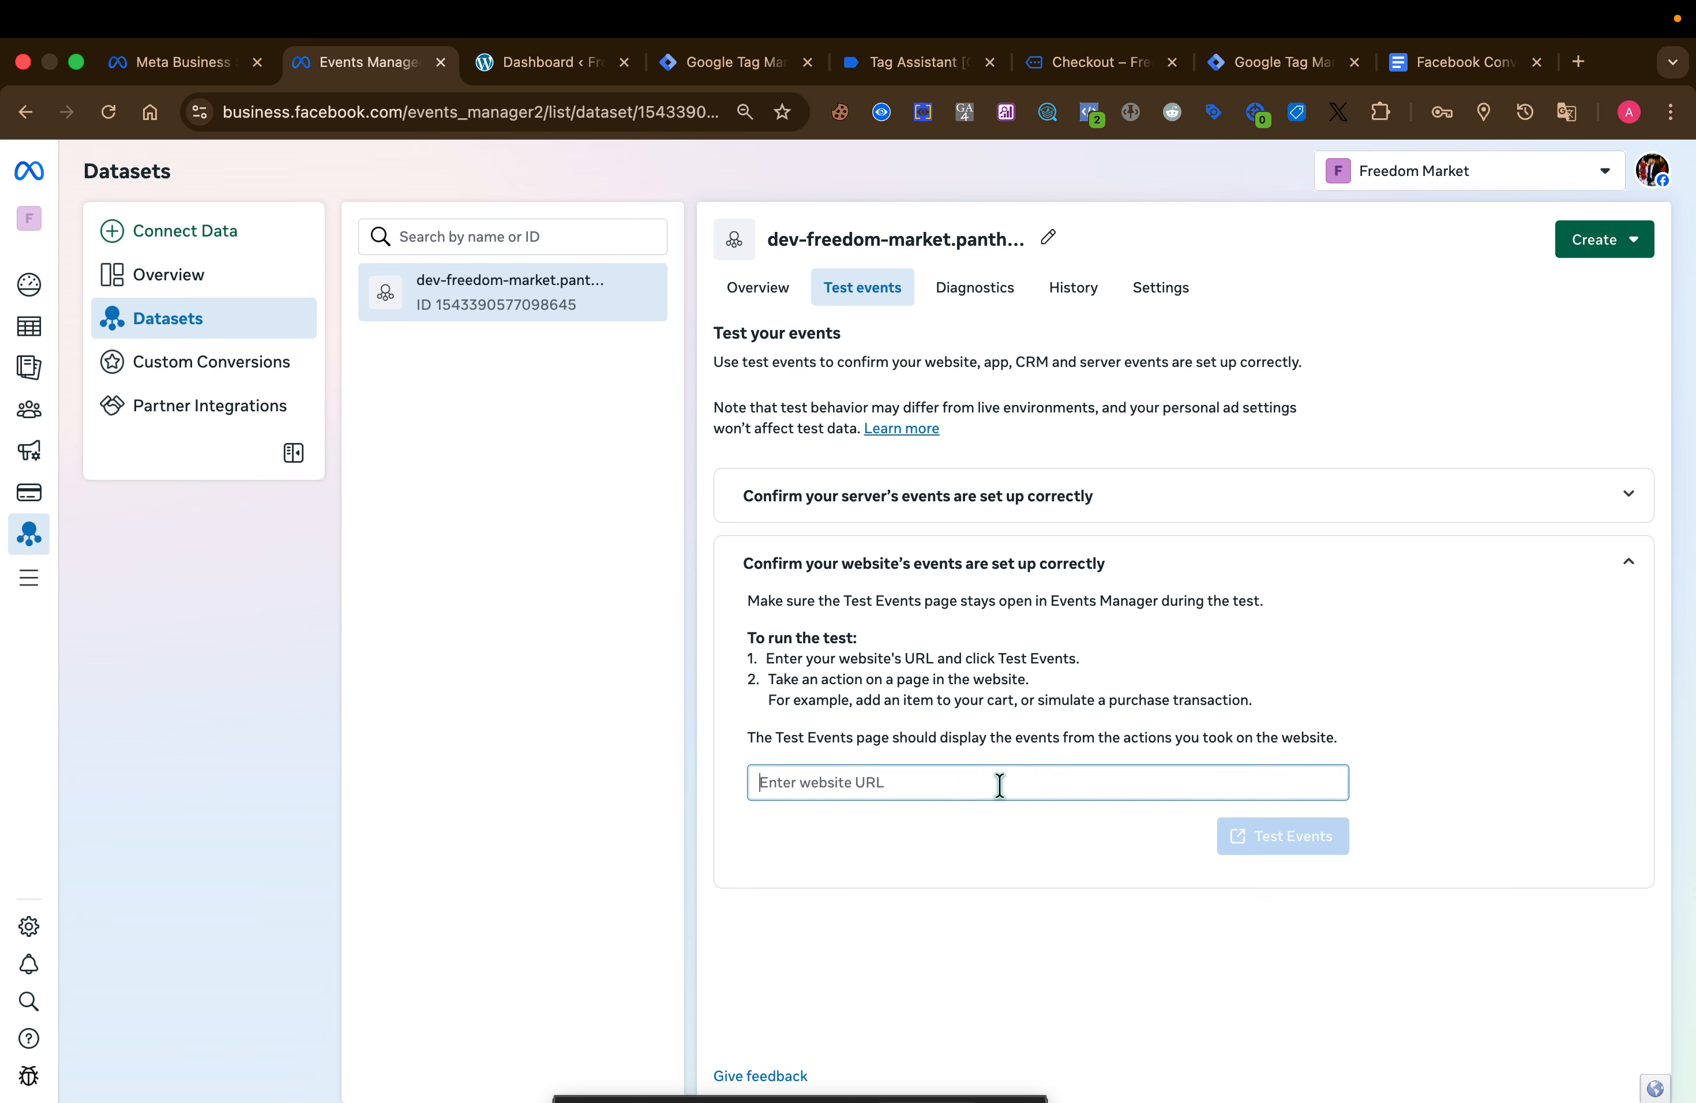
click(1081, 64)
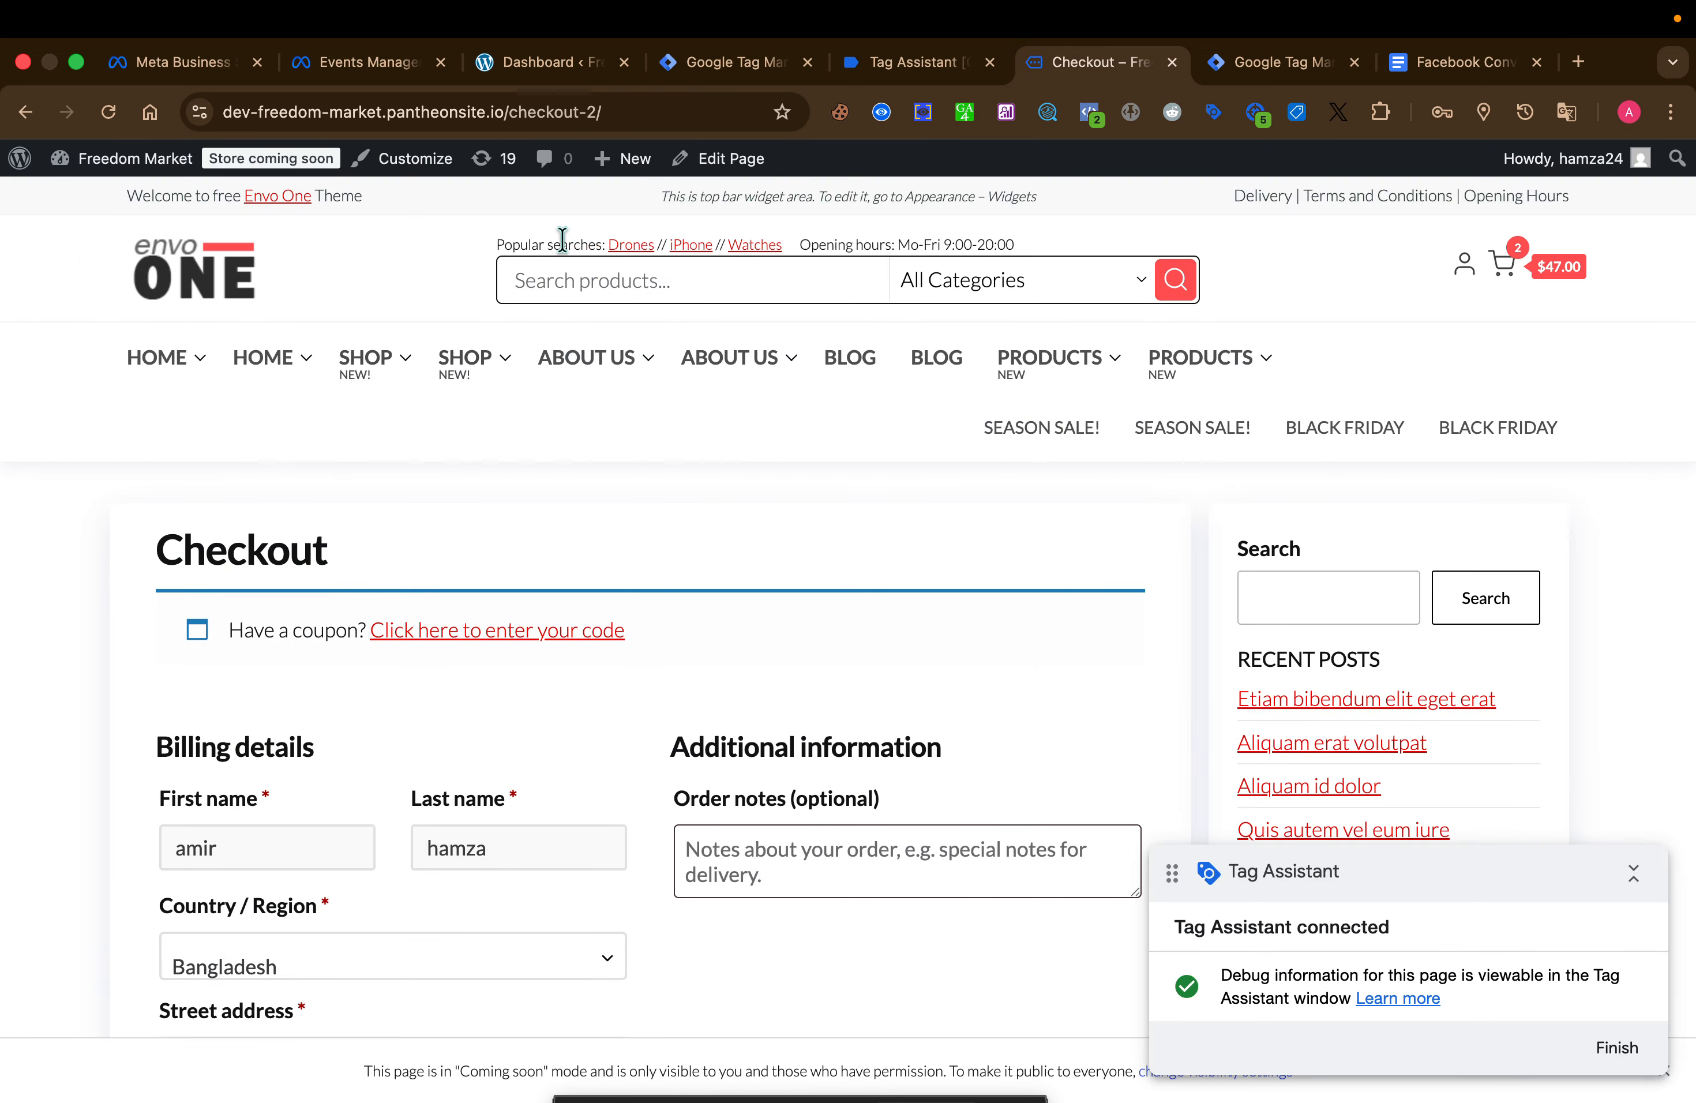
drag(223, 113, 499, 119)
key(cmd+c)
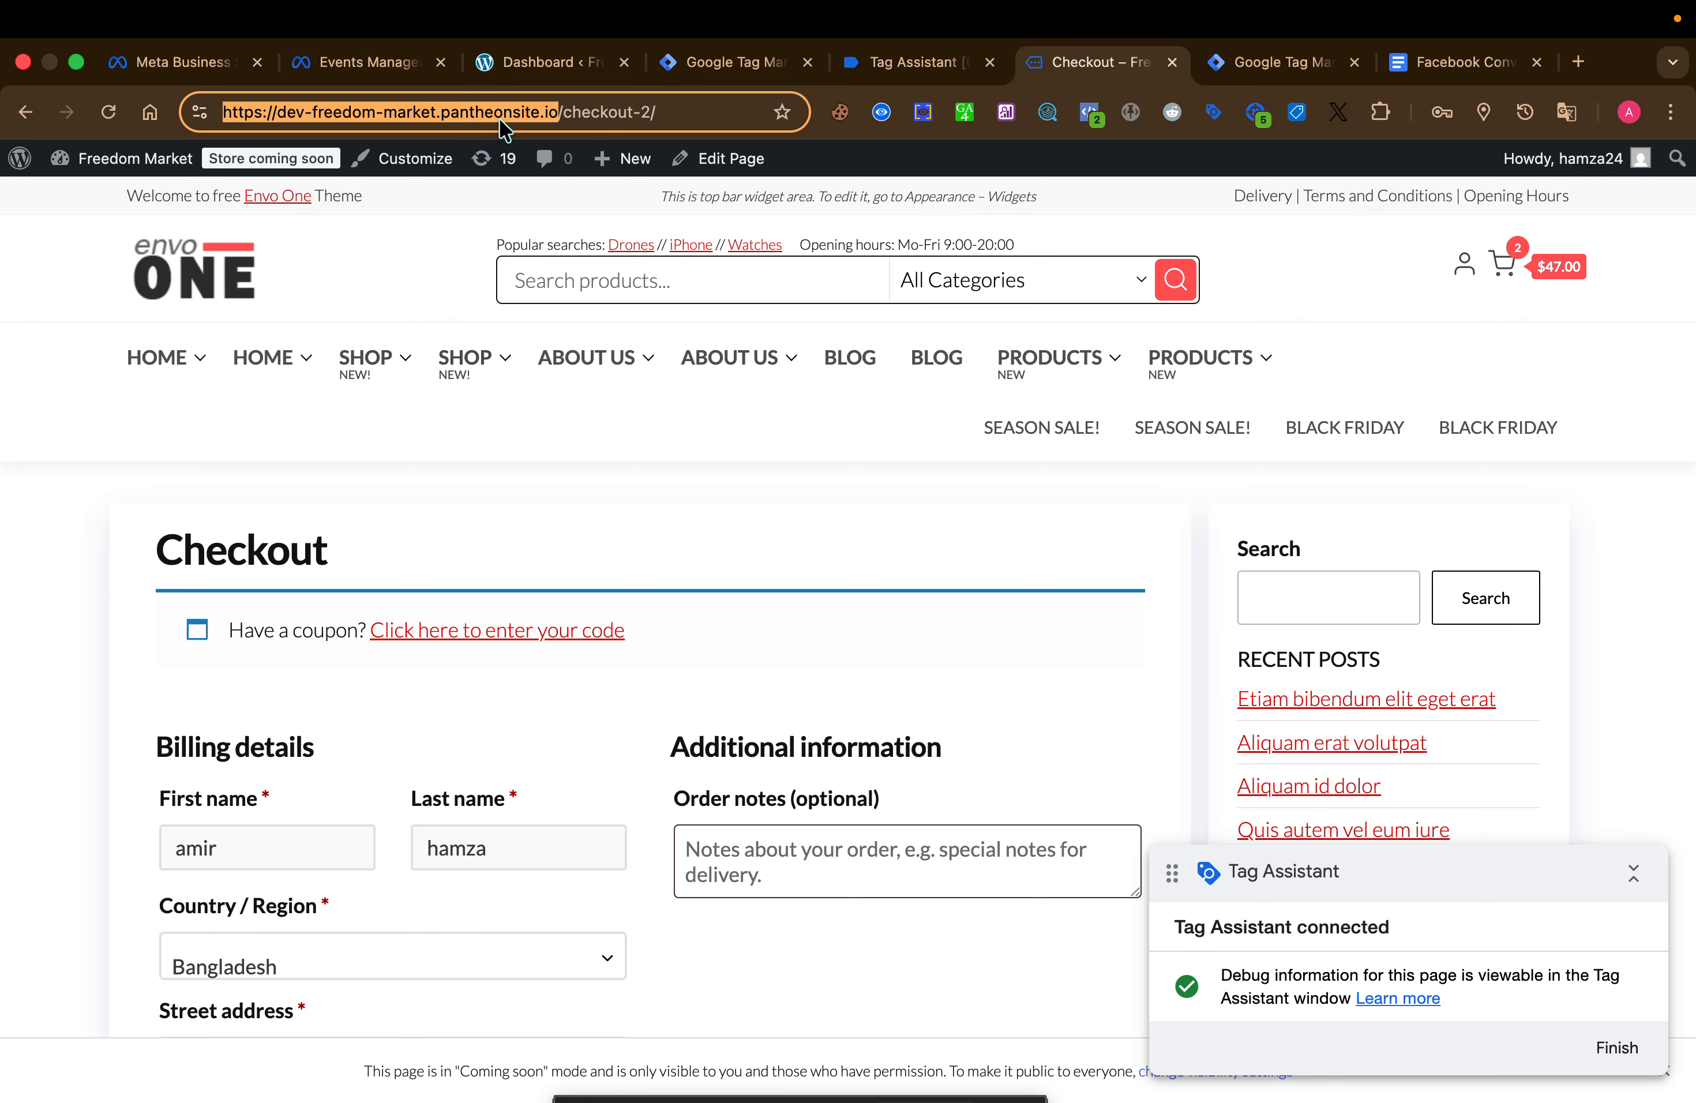
click(308, 80)
click(934, 789)
key(cmd+v)
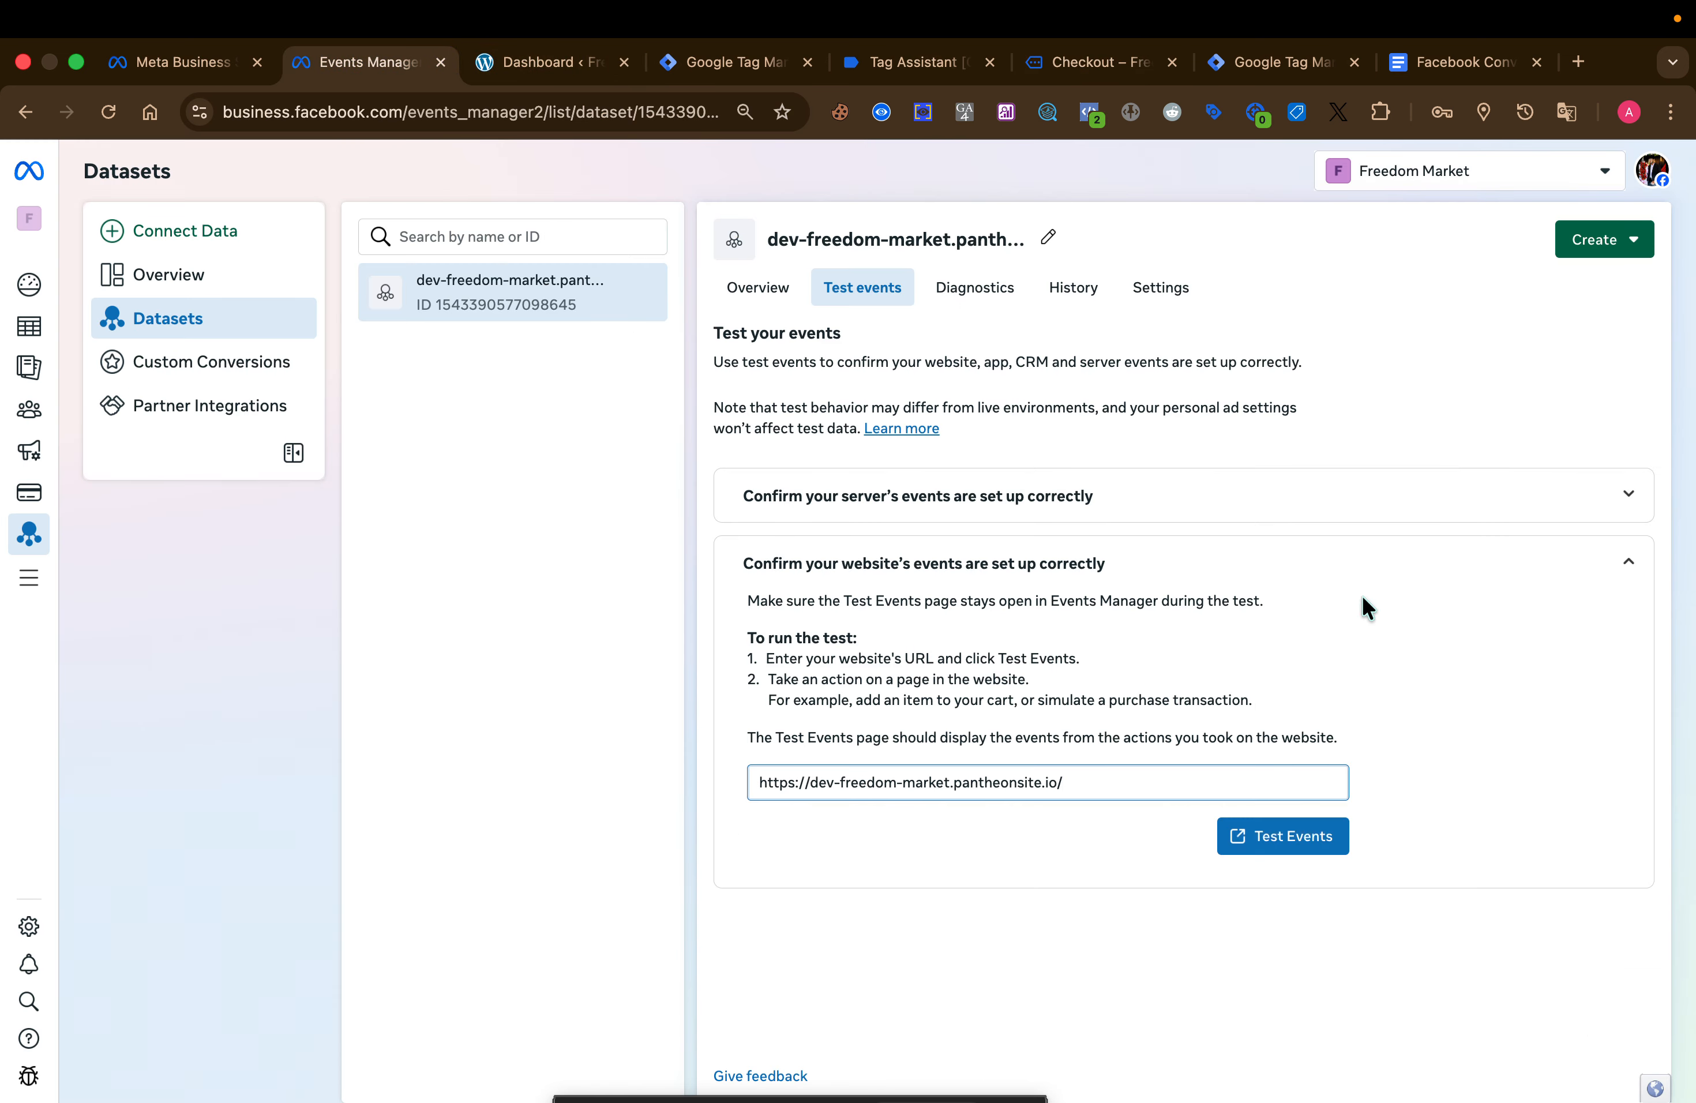
- Start preview mode for server container GTM-K757BBCL and web container GTM-WZWX8WZF, continuing into the connected Tag Assistant session
click(1248, 75)
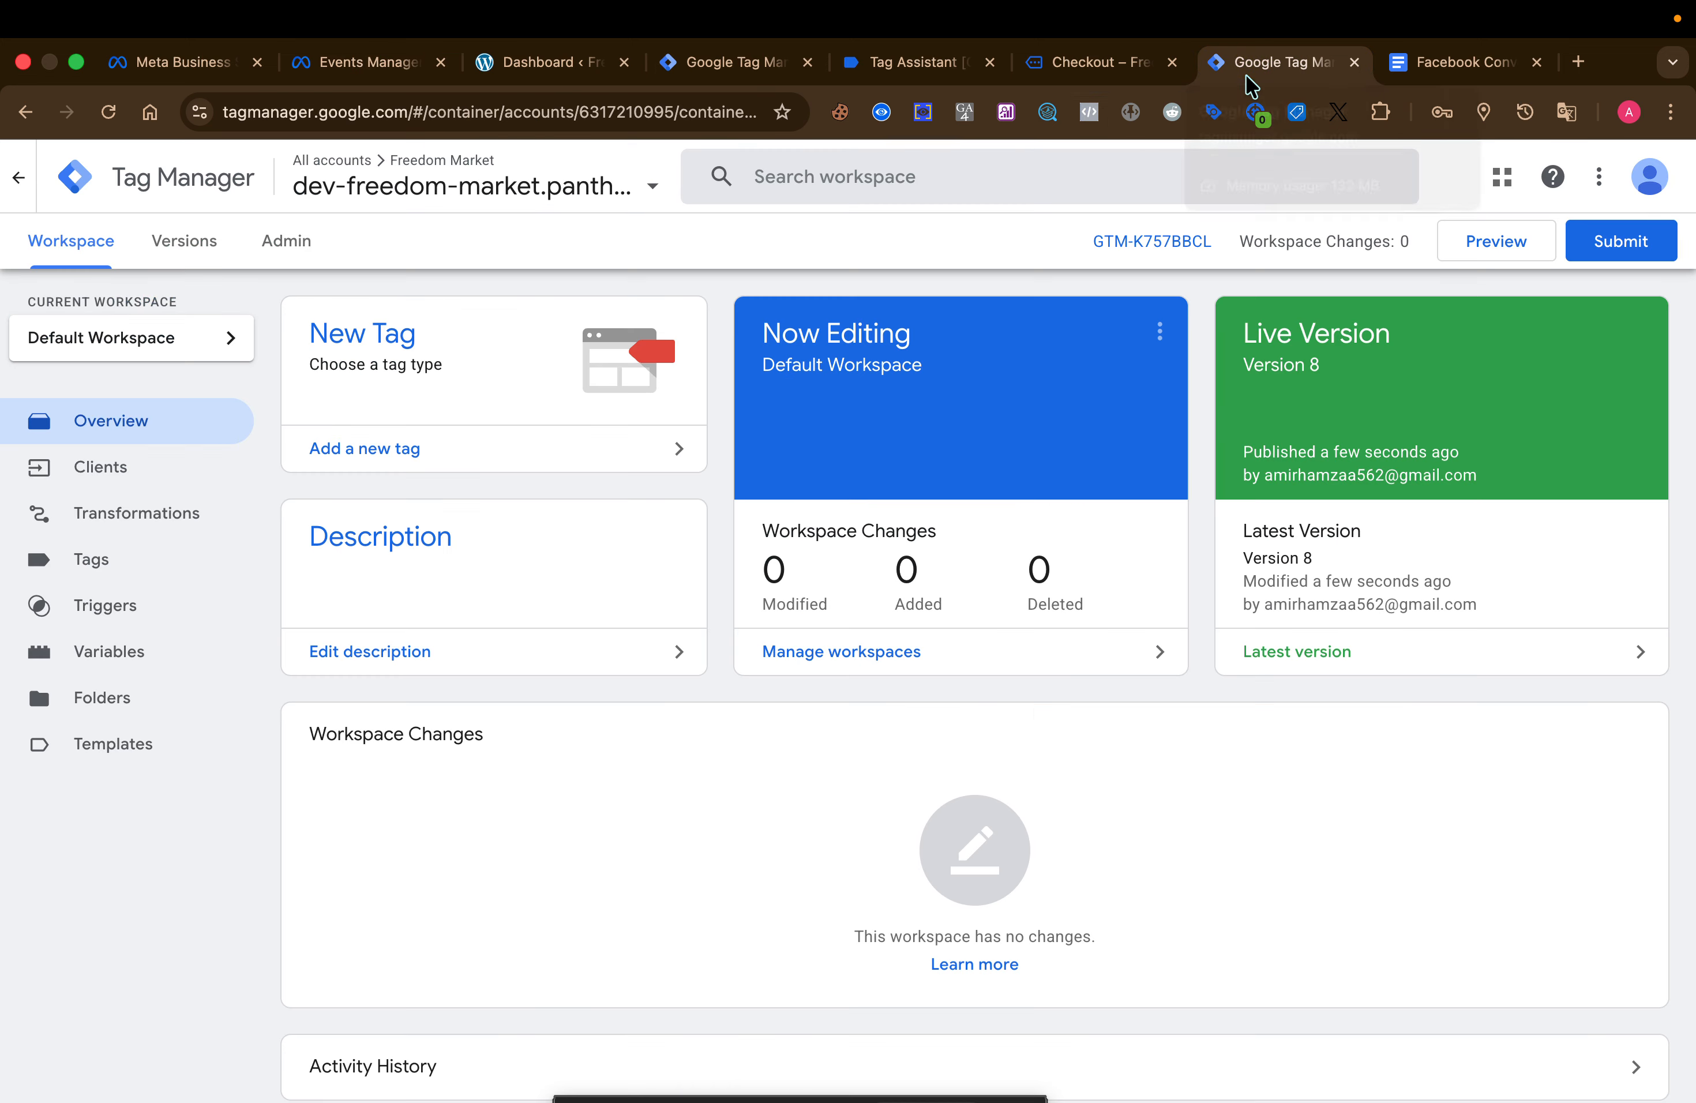
click(1477, 257)
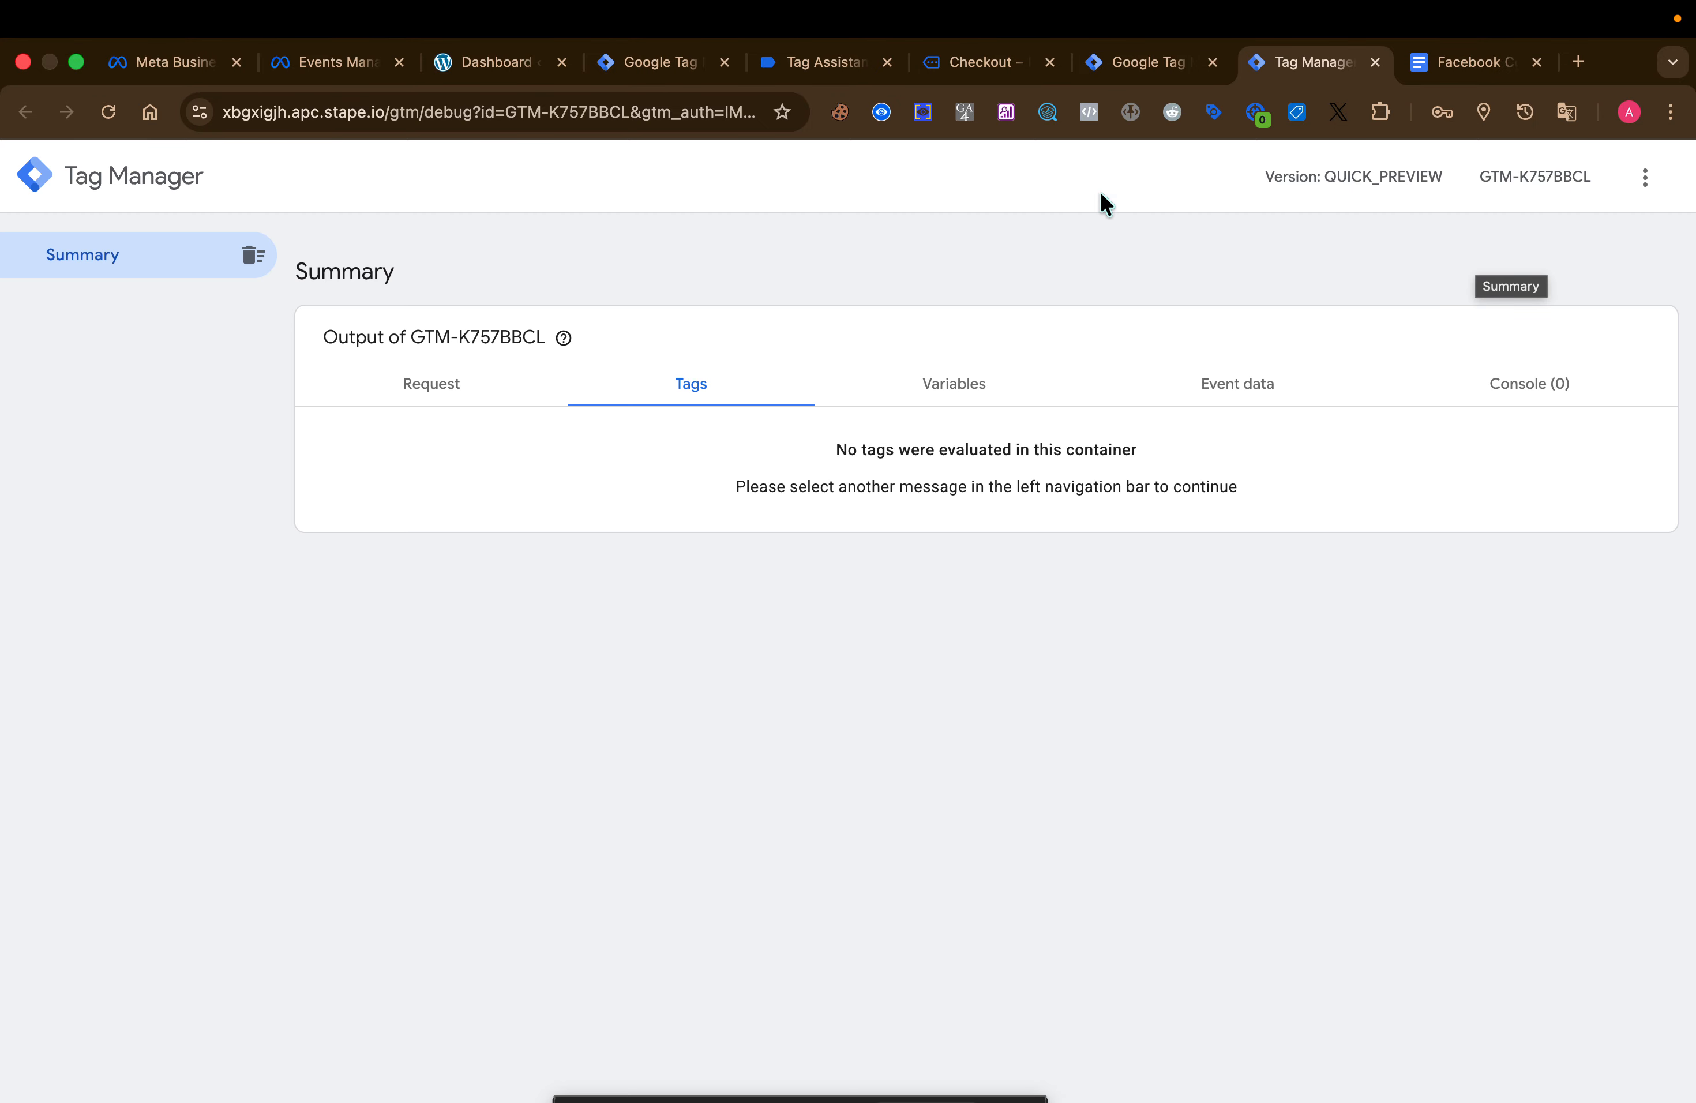
click(640, 66)
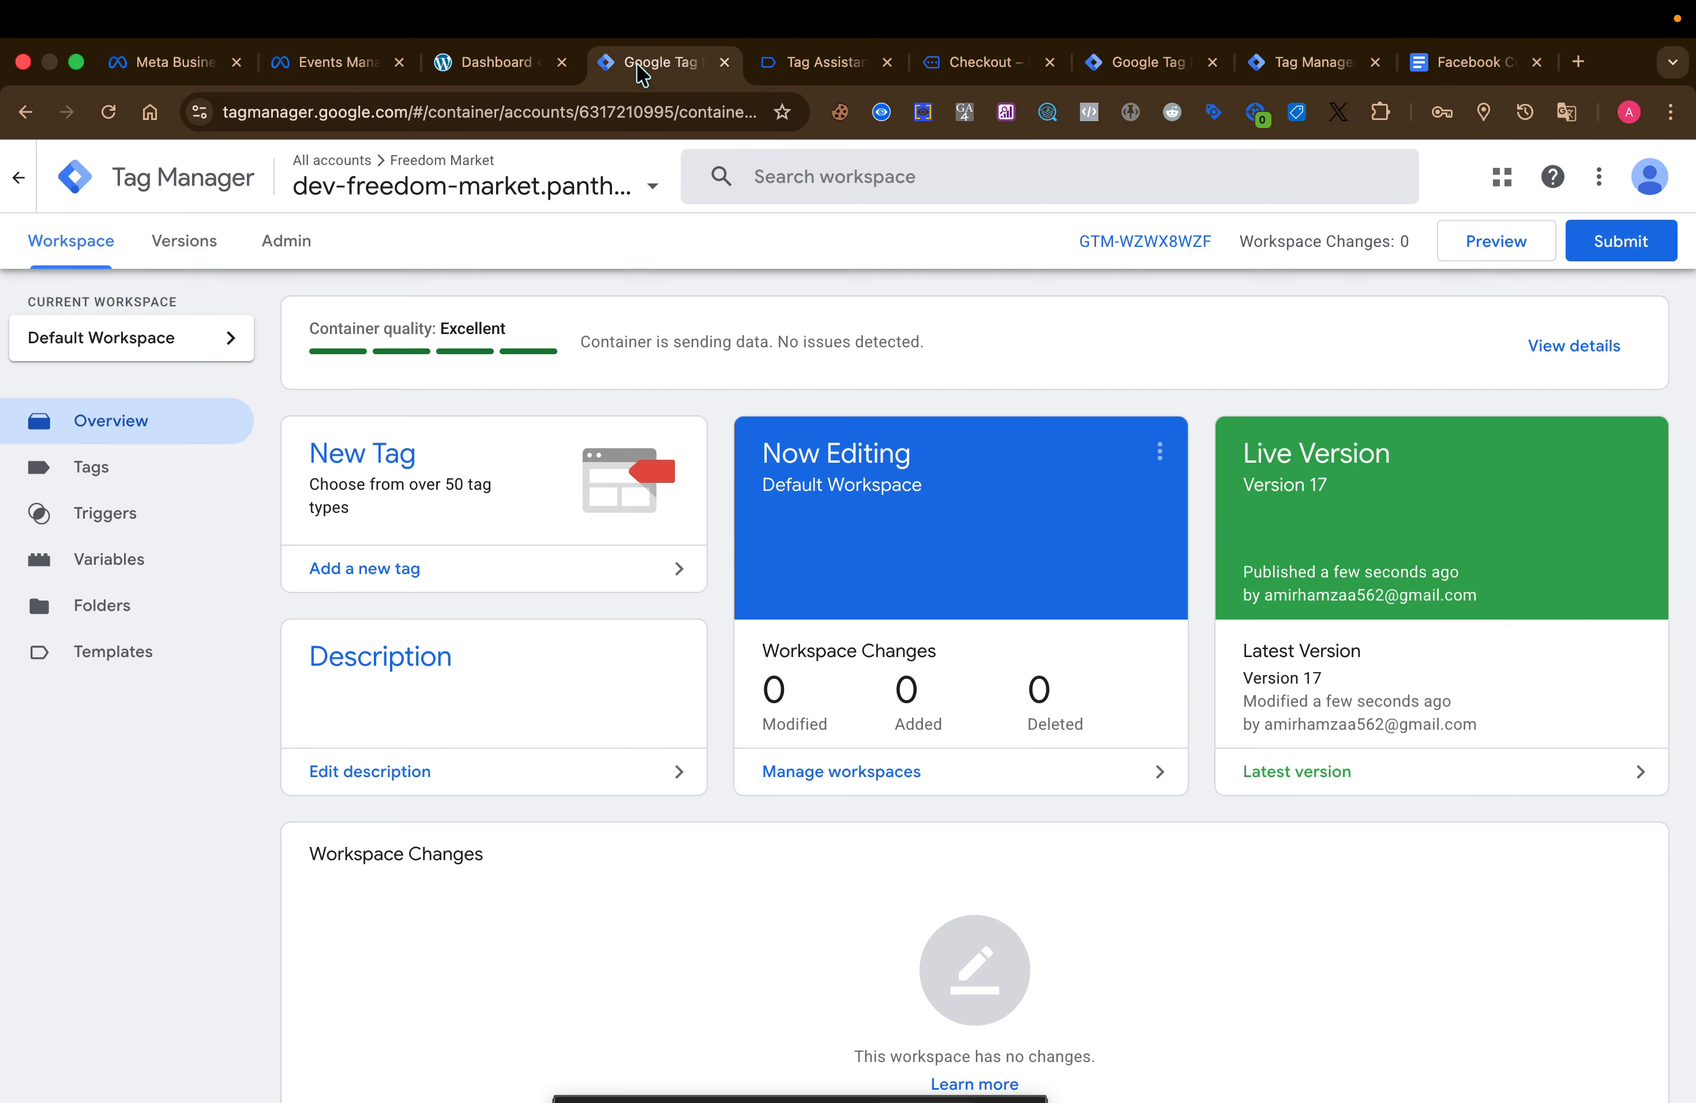
click(1511, 247)
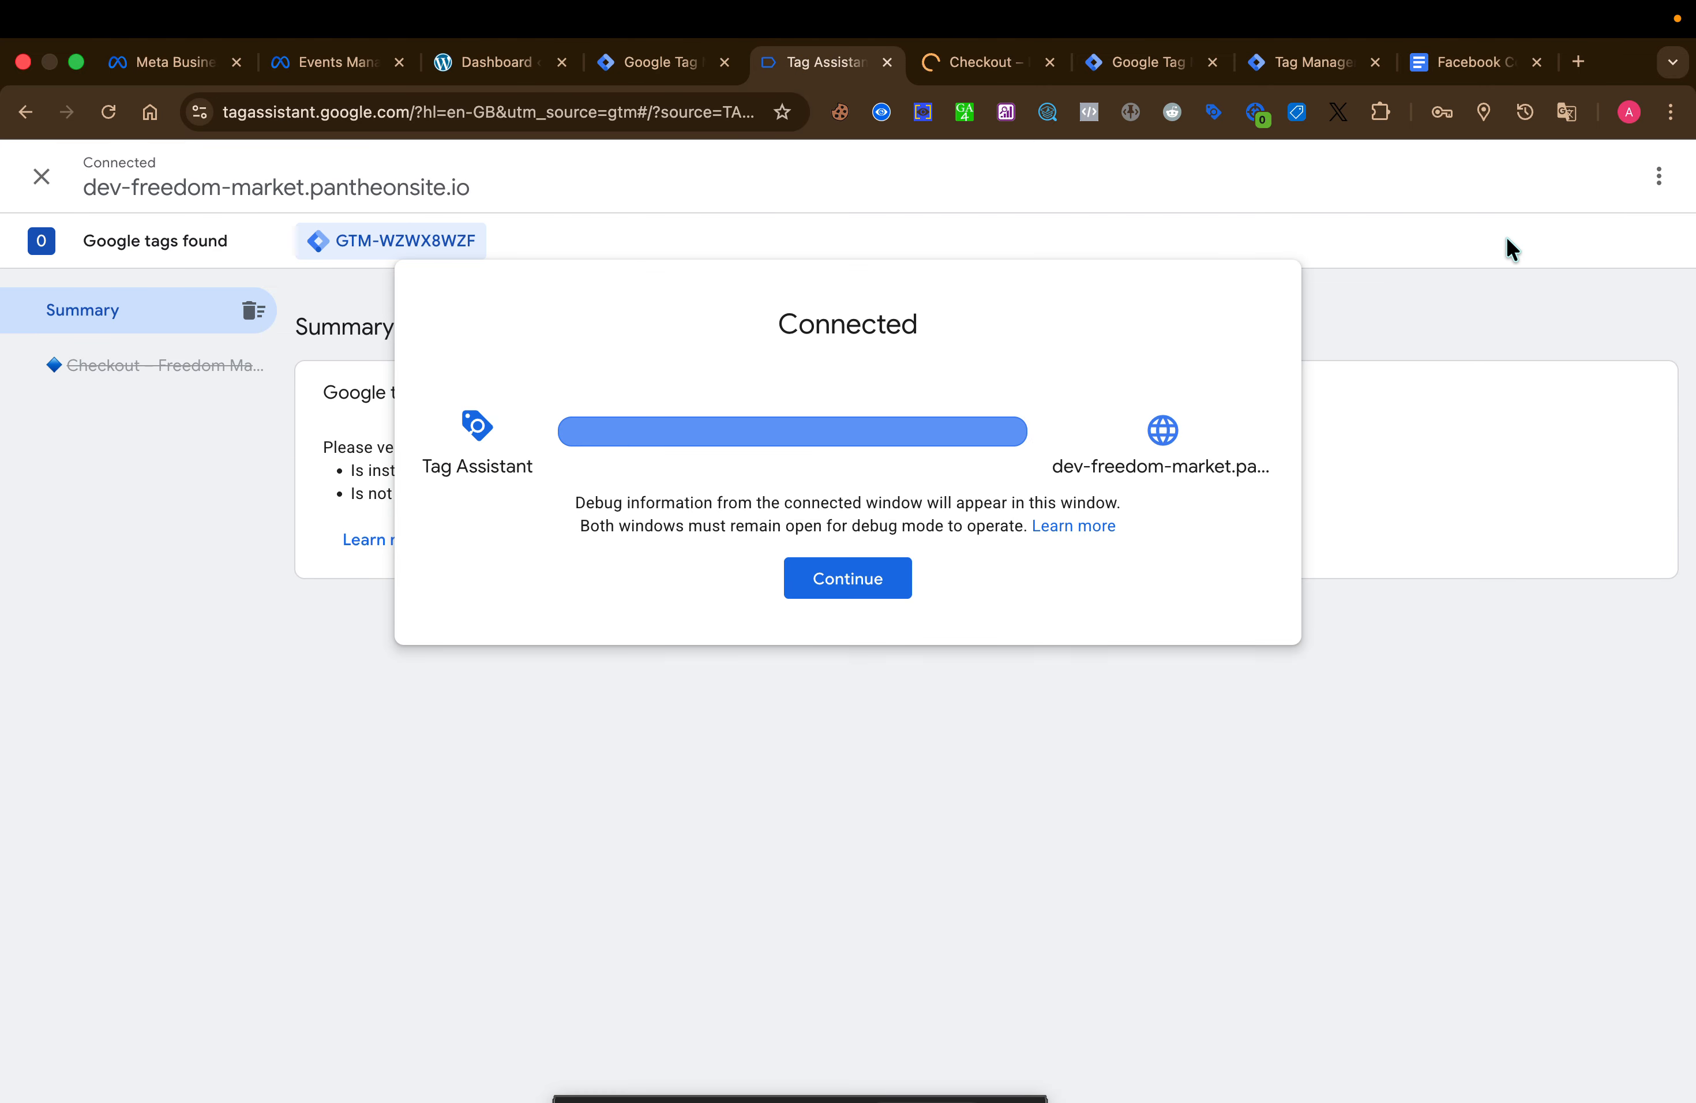
click(884, 574)
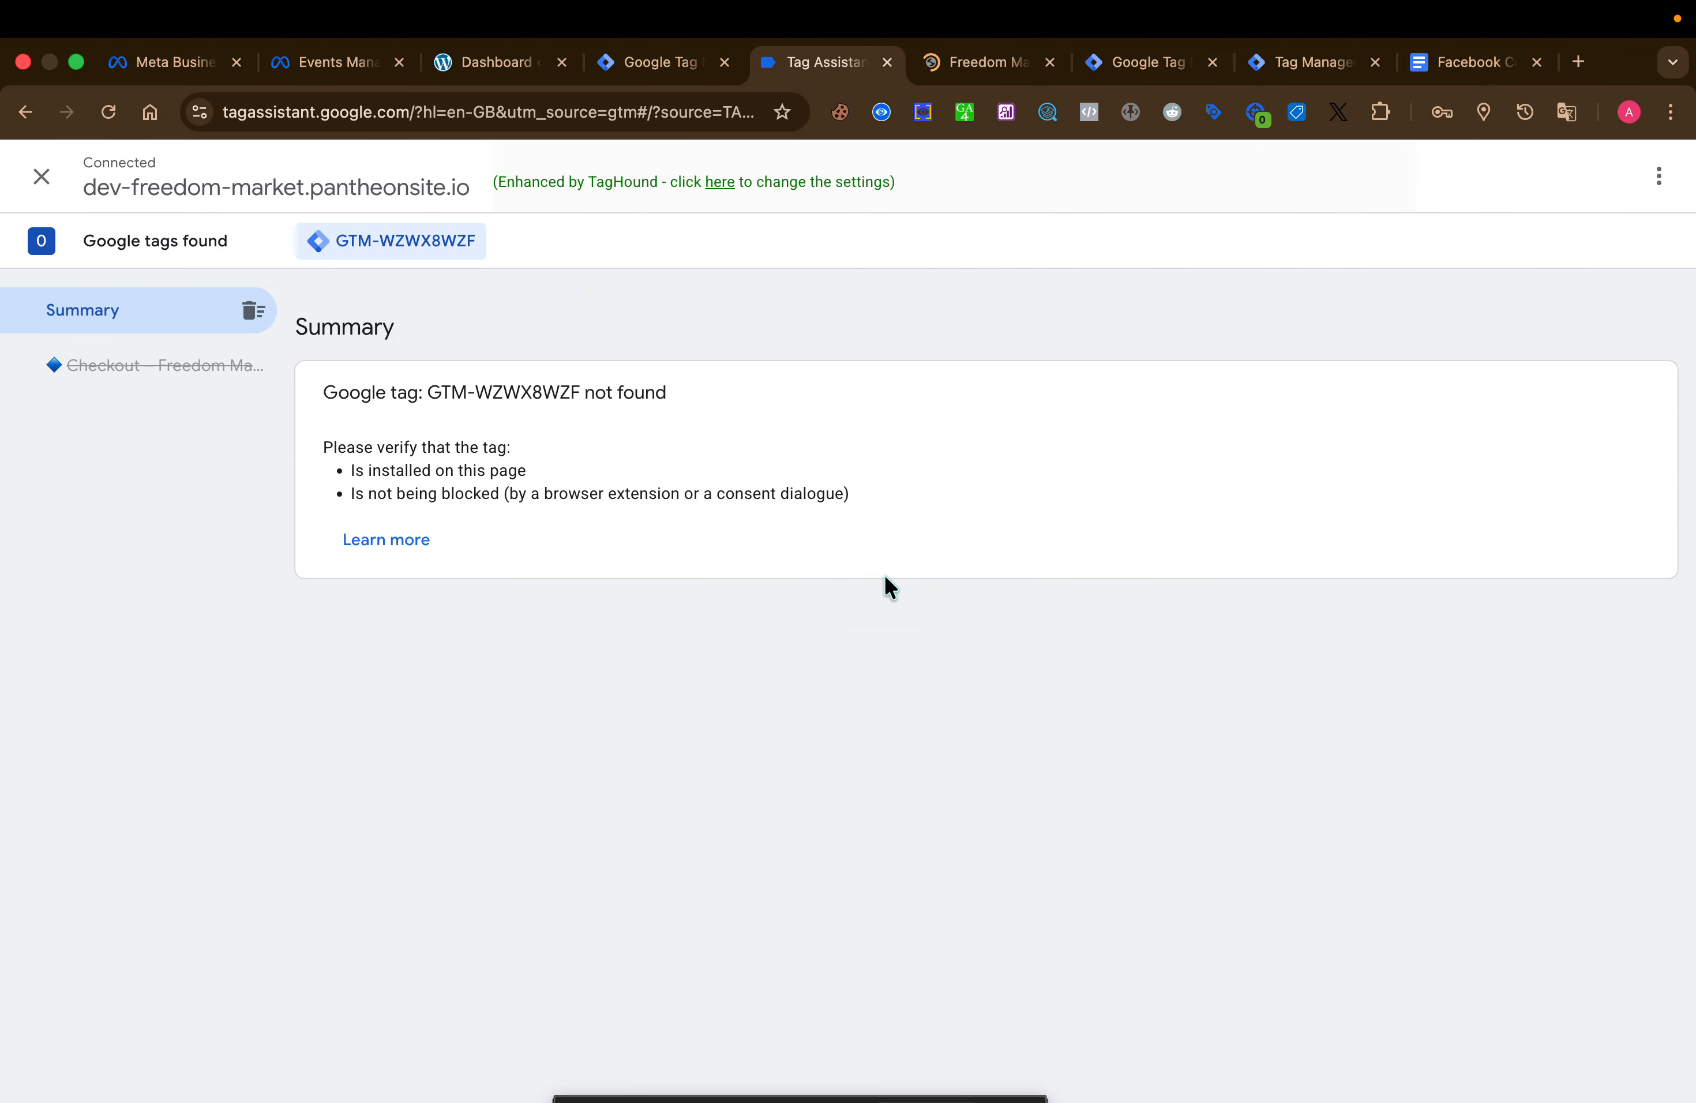
- Open the ePhone 5 product page from the recent products on the store's debug-connected homepage
click(960, 68)
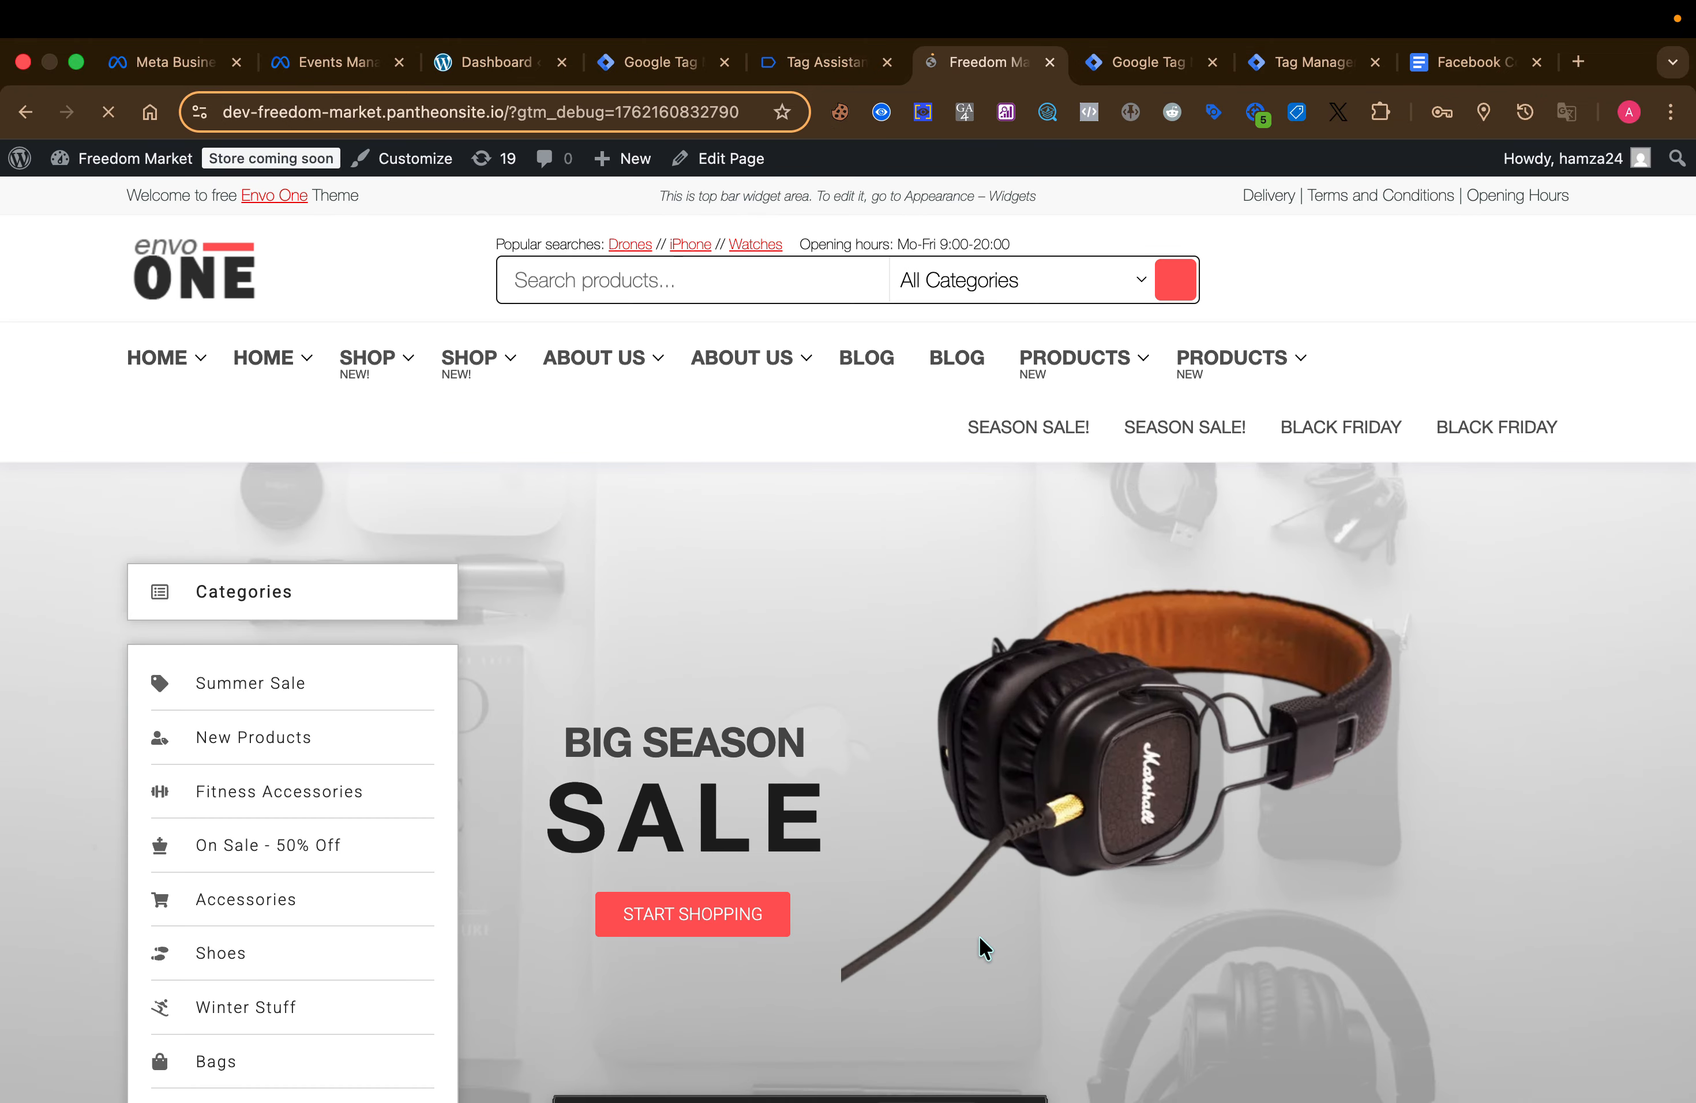
scroll(977, 934, down, 15)
scroll(978, 934, up, 13)
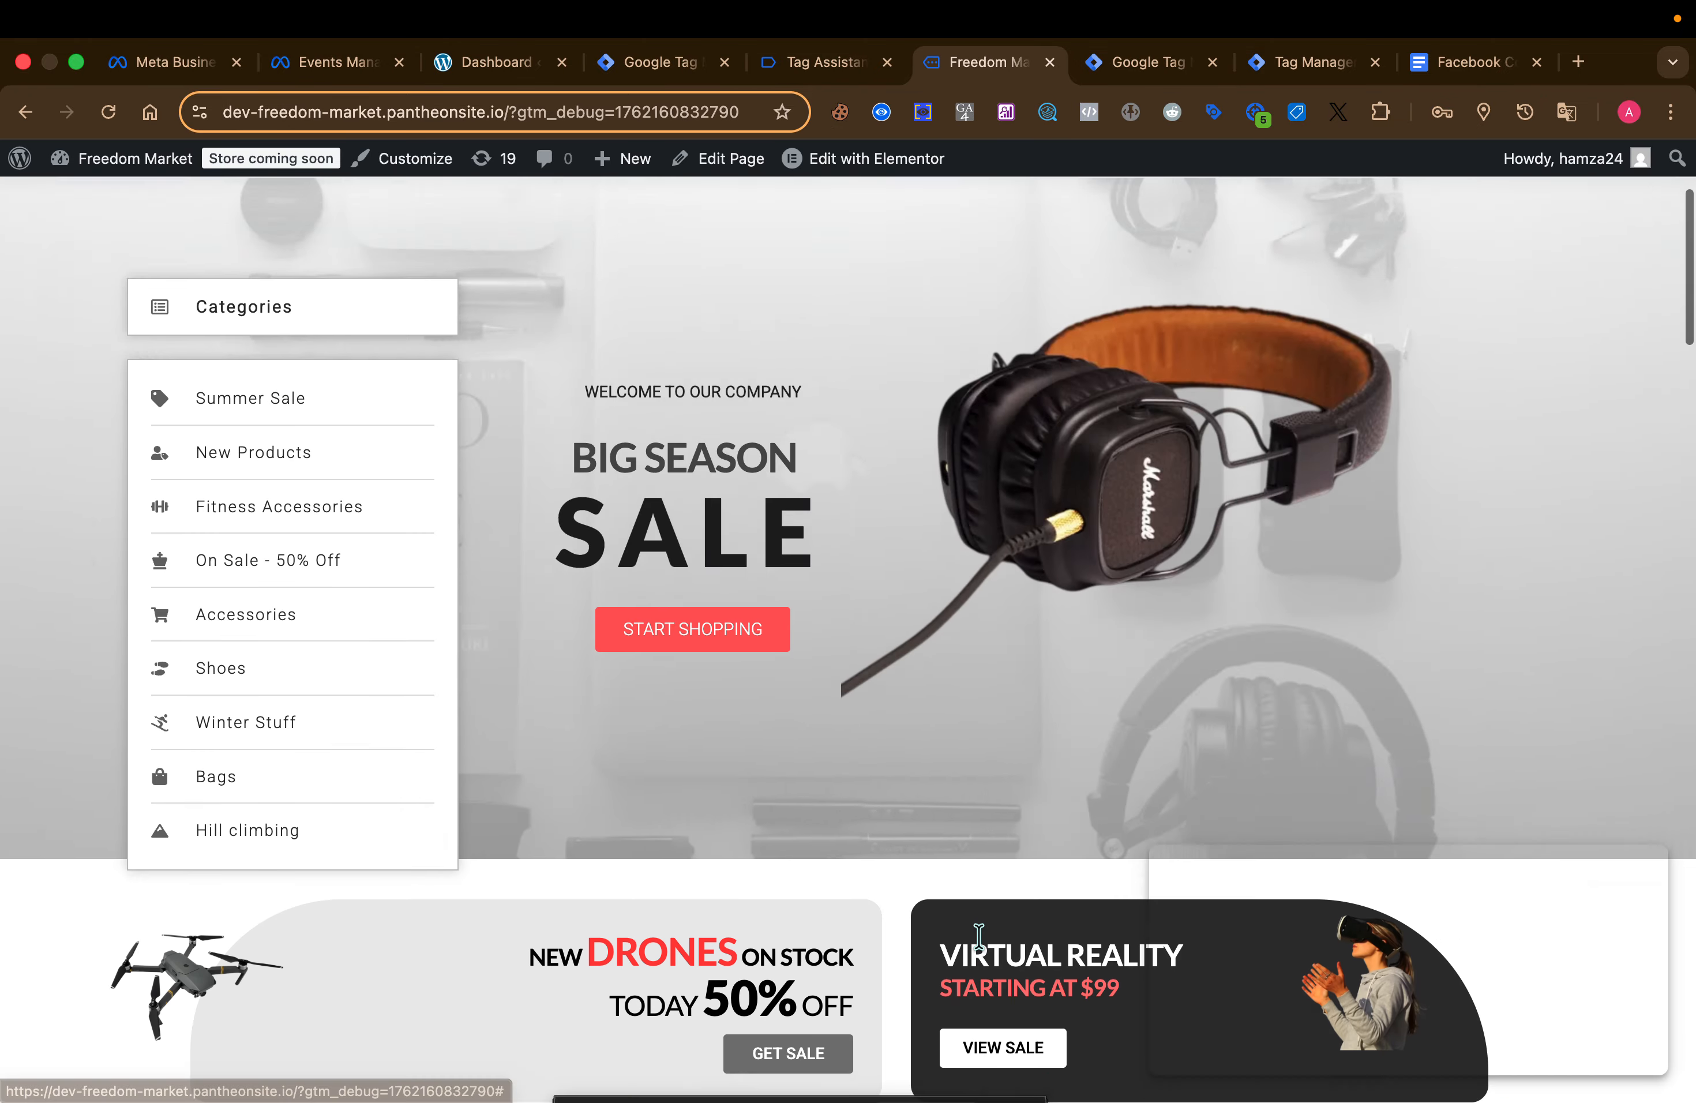
scroll(978, 934, down, 11)
scroll(978, 934, down, 3)
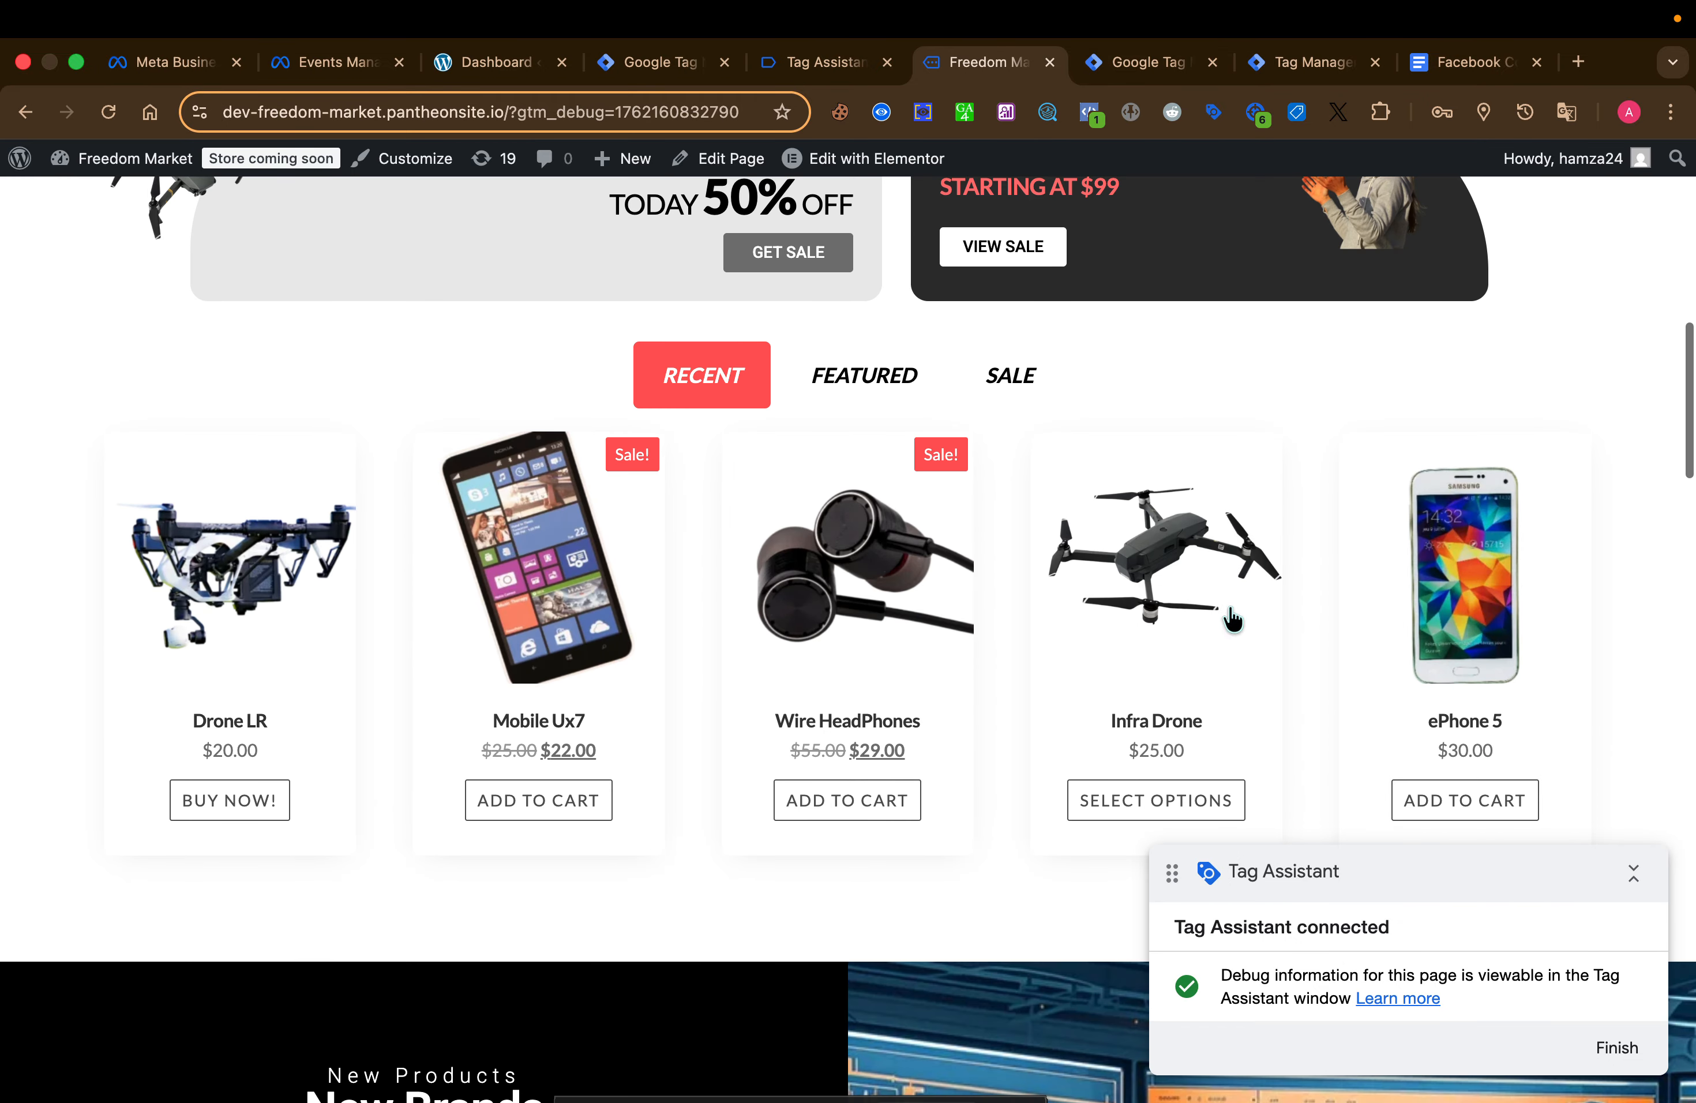
click(1447, 590)
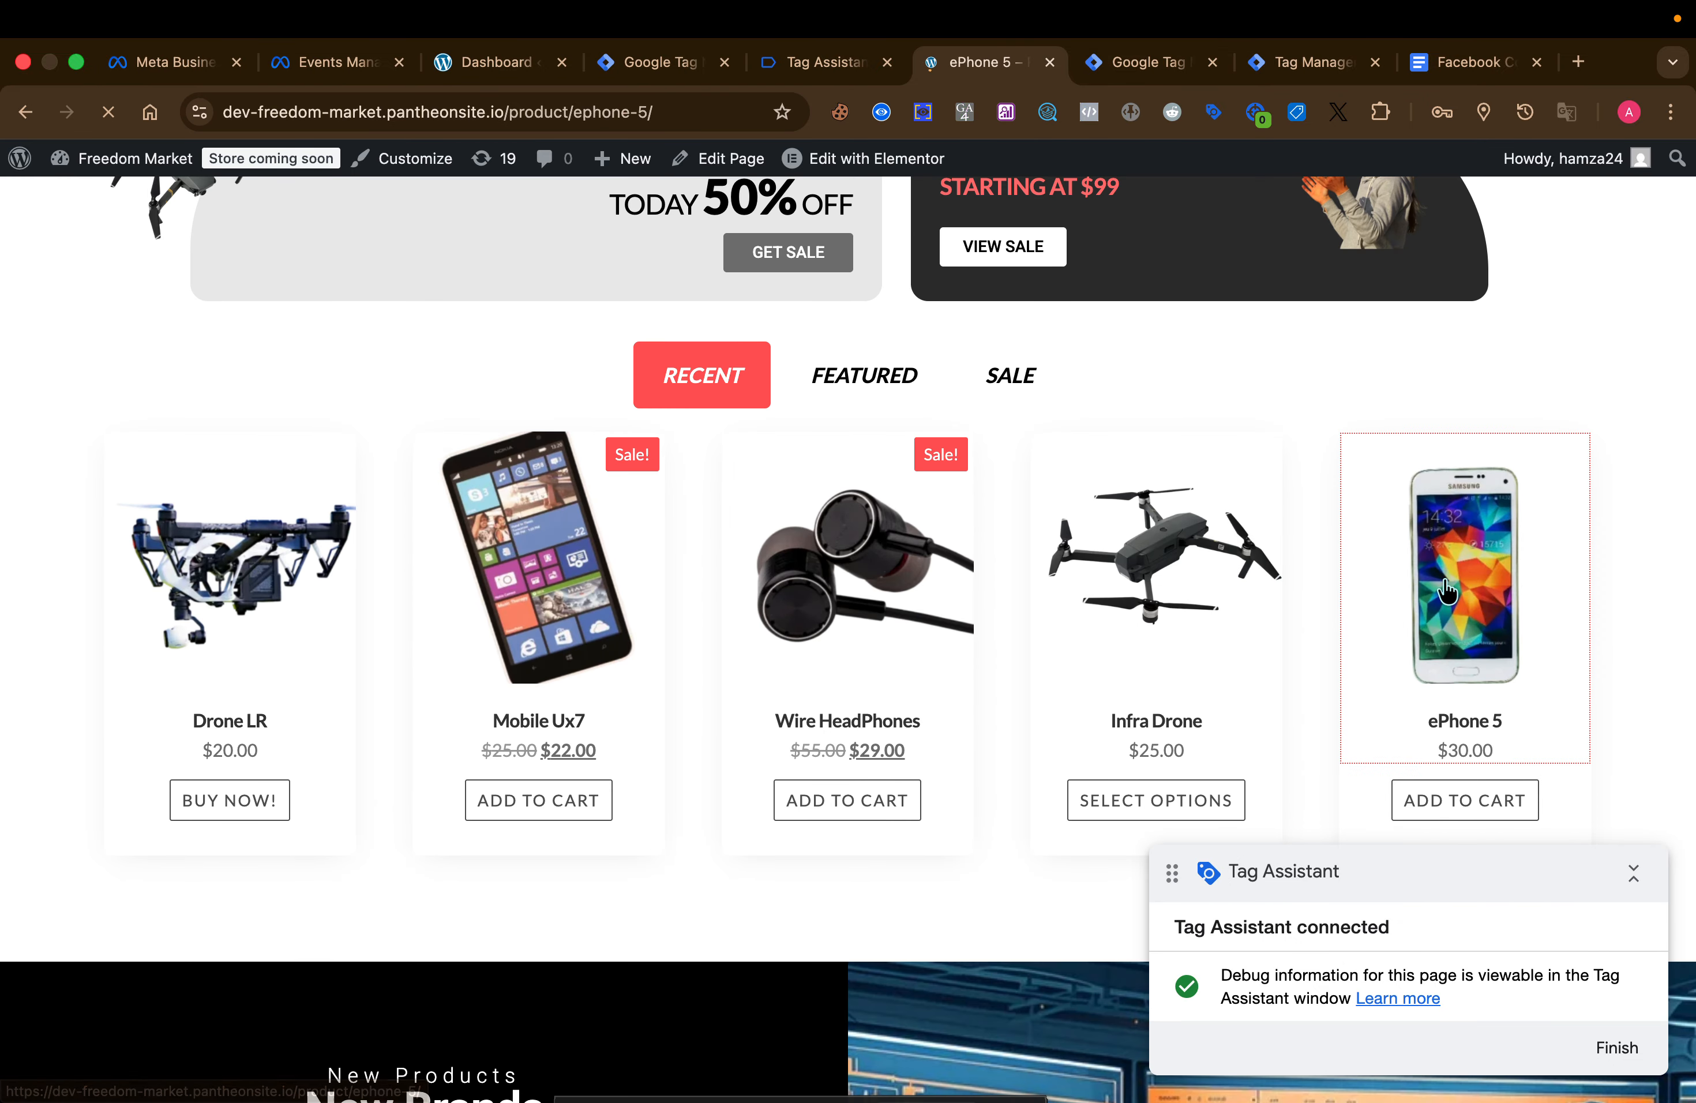
- Add one ePhone 5 to the cart from its product page and view the cart
scroll(973, 870, down, 2)
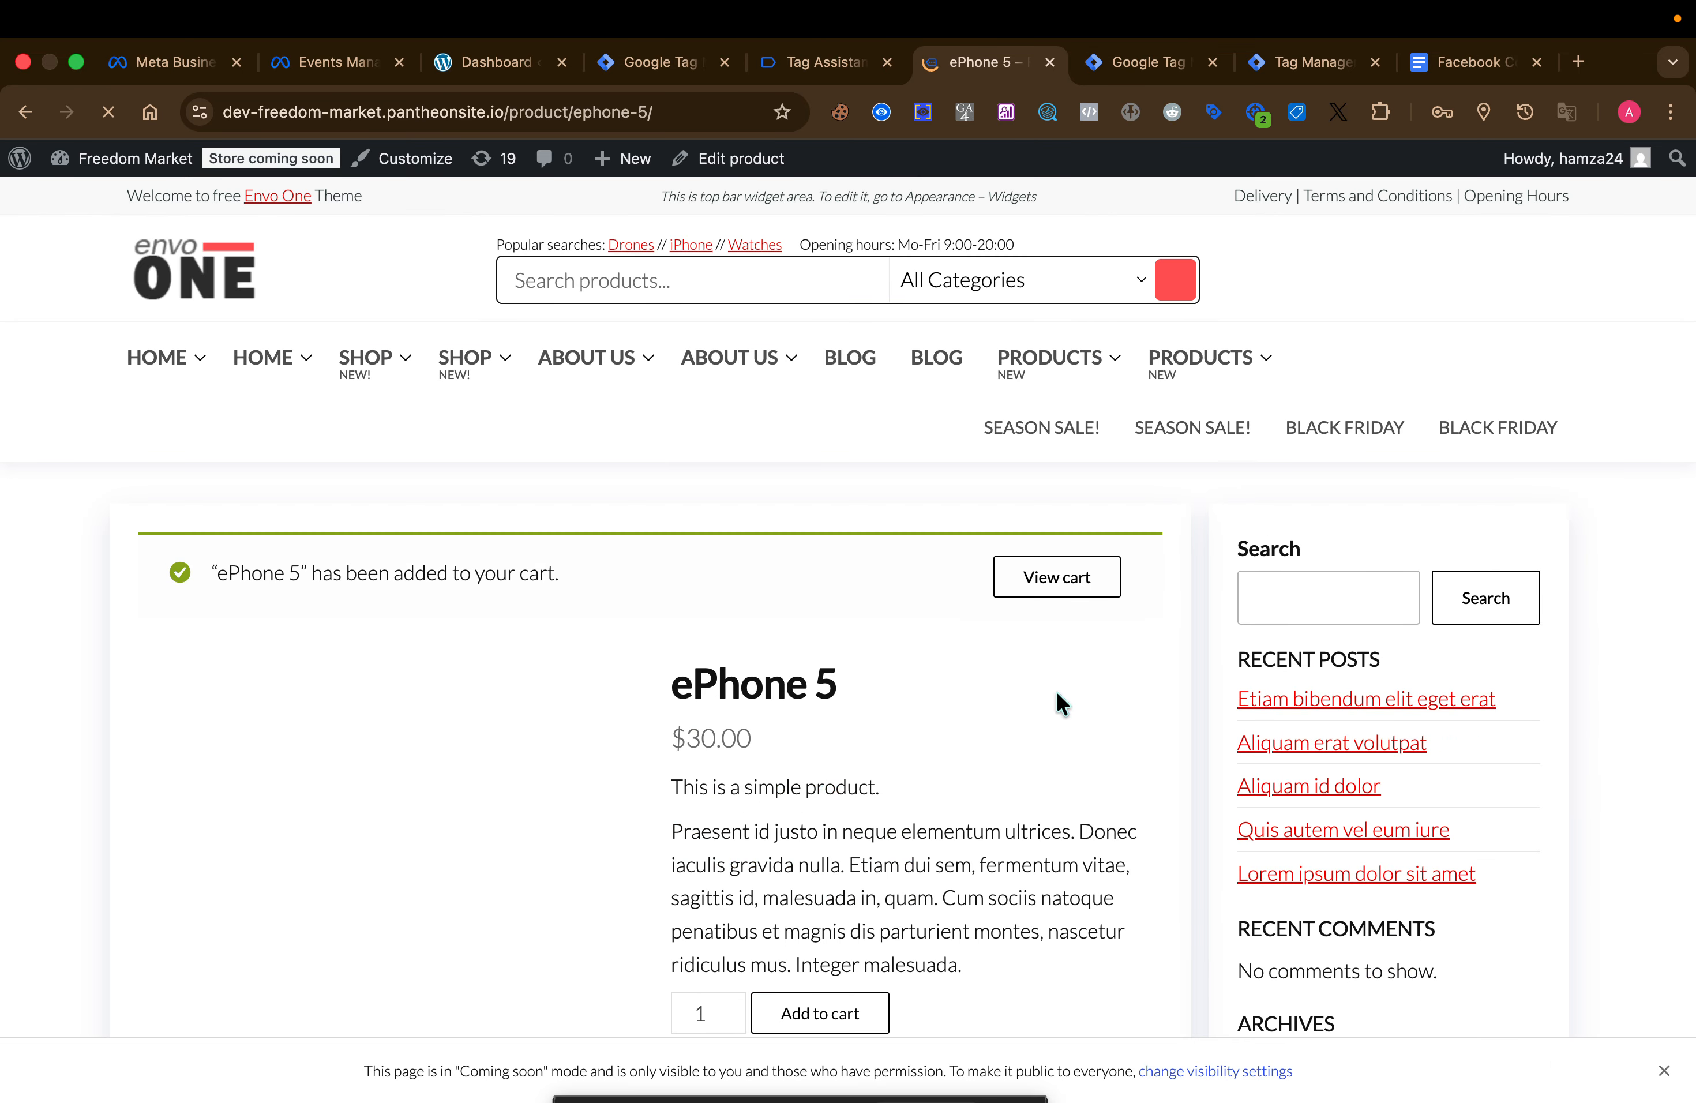
click(1055, 584)
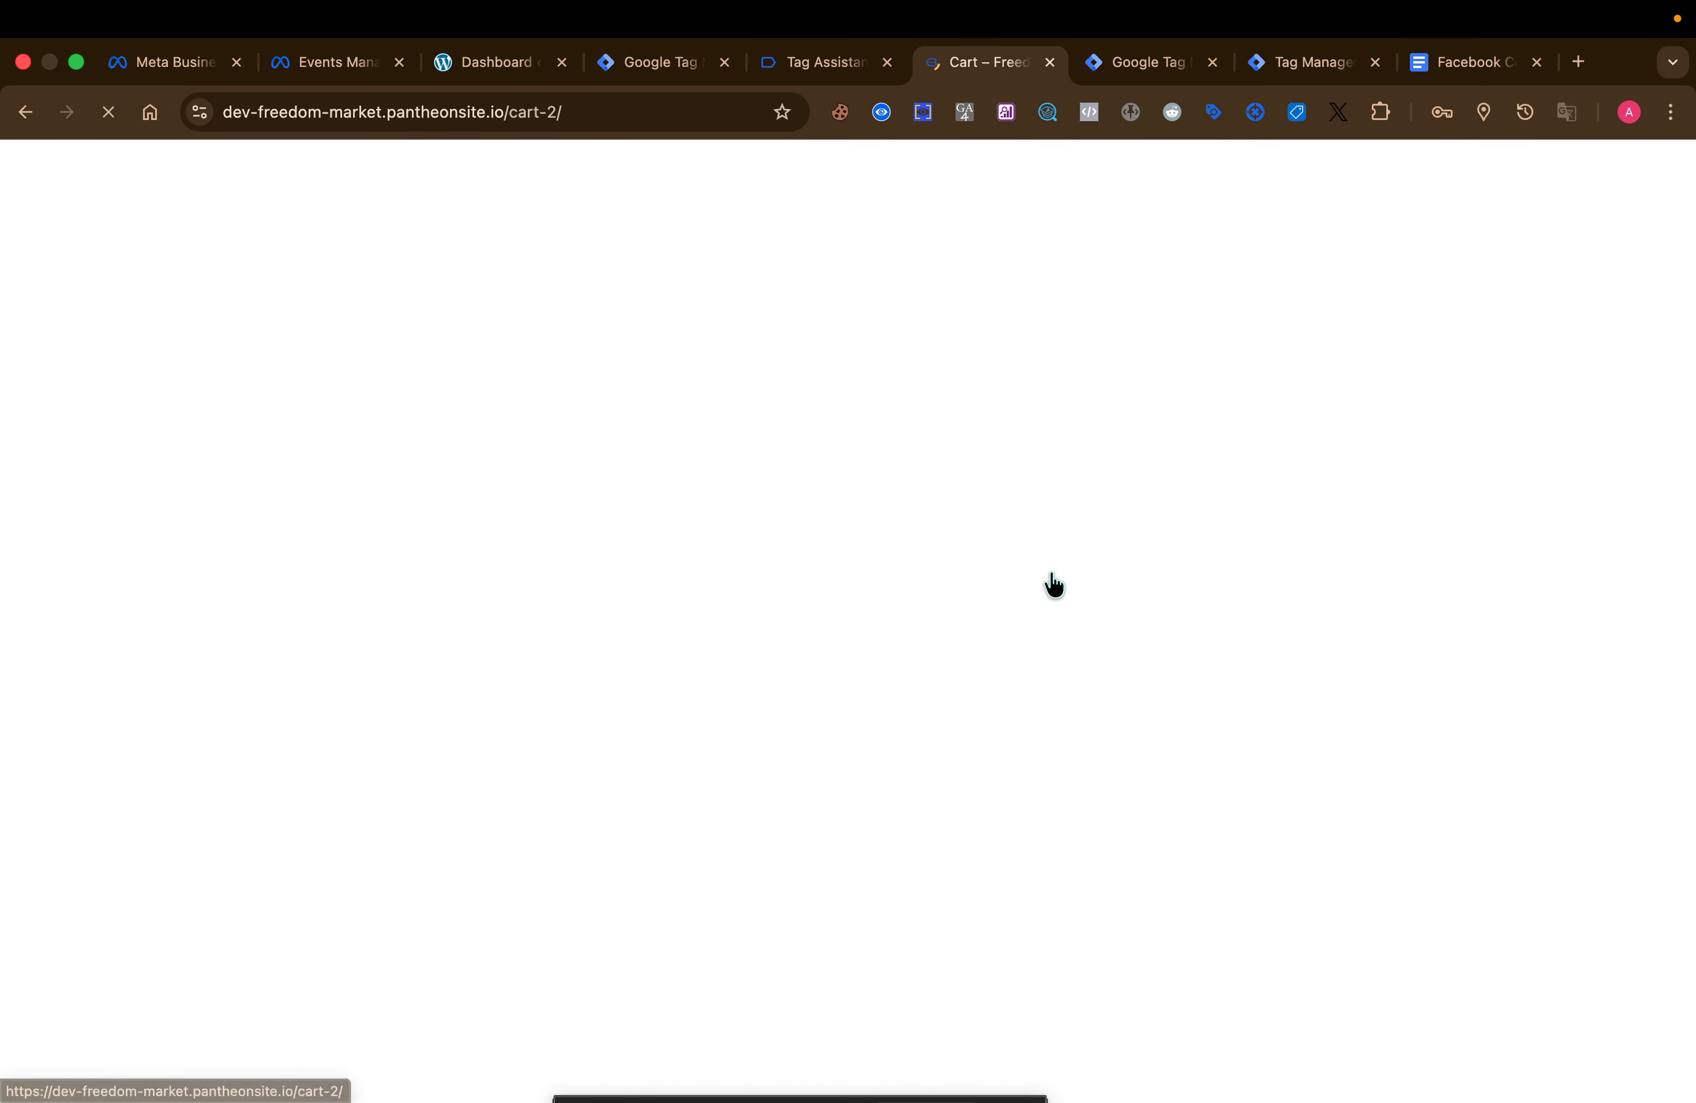
- Remove Mobile Ux7 from the cart and proceed to checkout with the remaining products
scroll(1072, 675, down, 1)
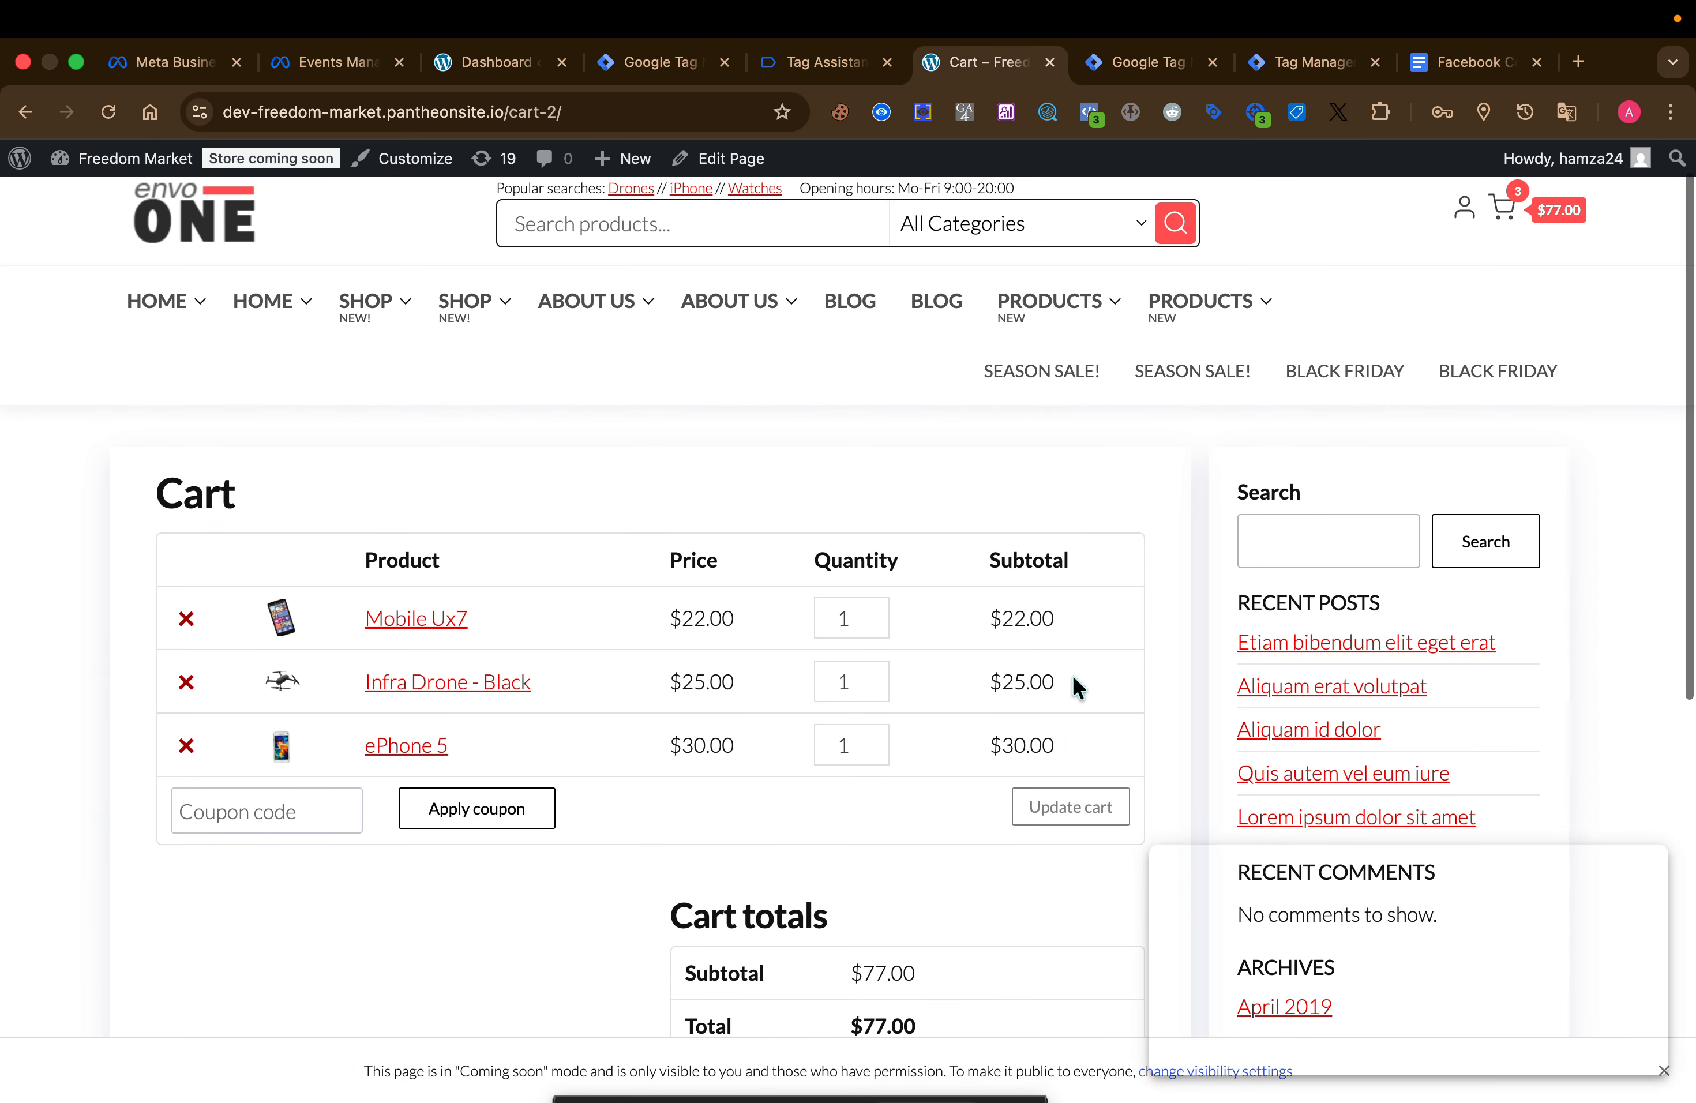
click(187, 621)
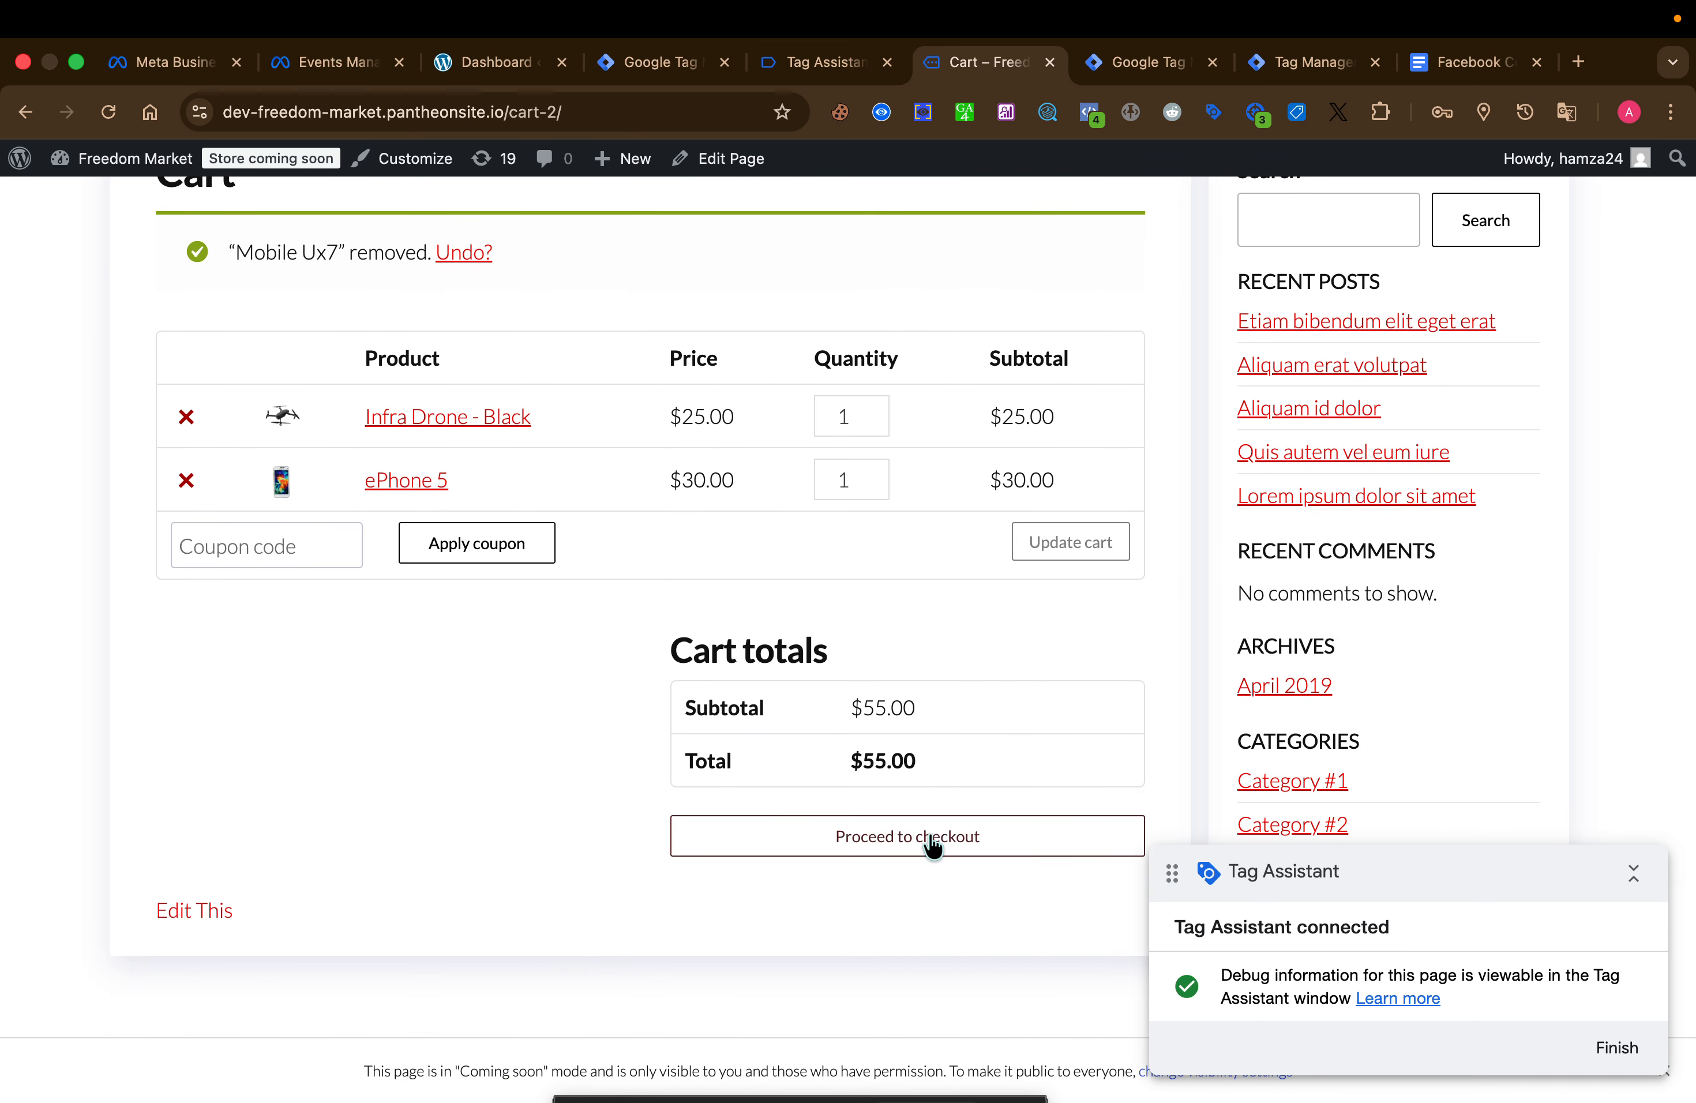
click(913, 838)
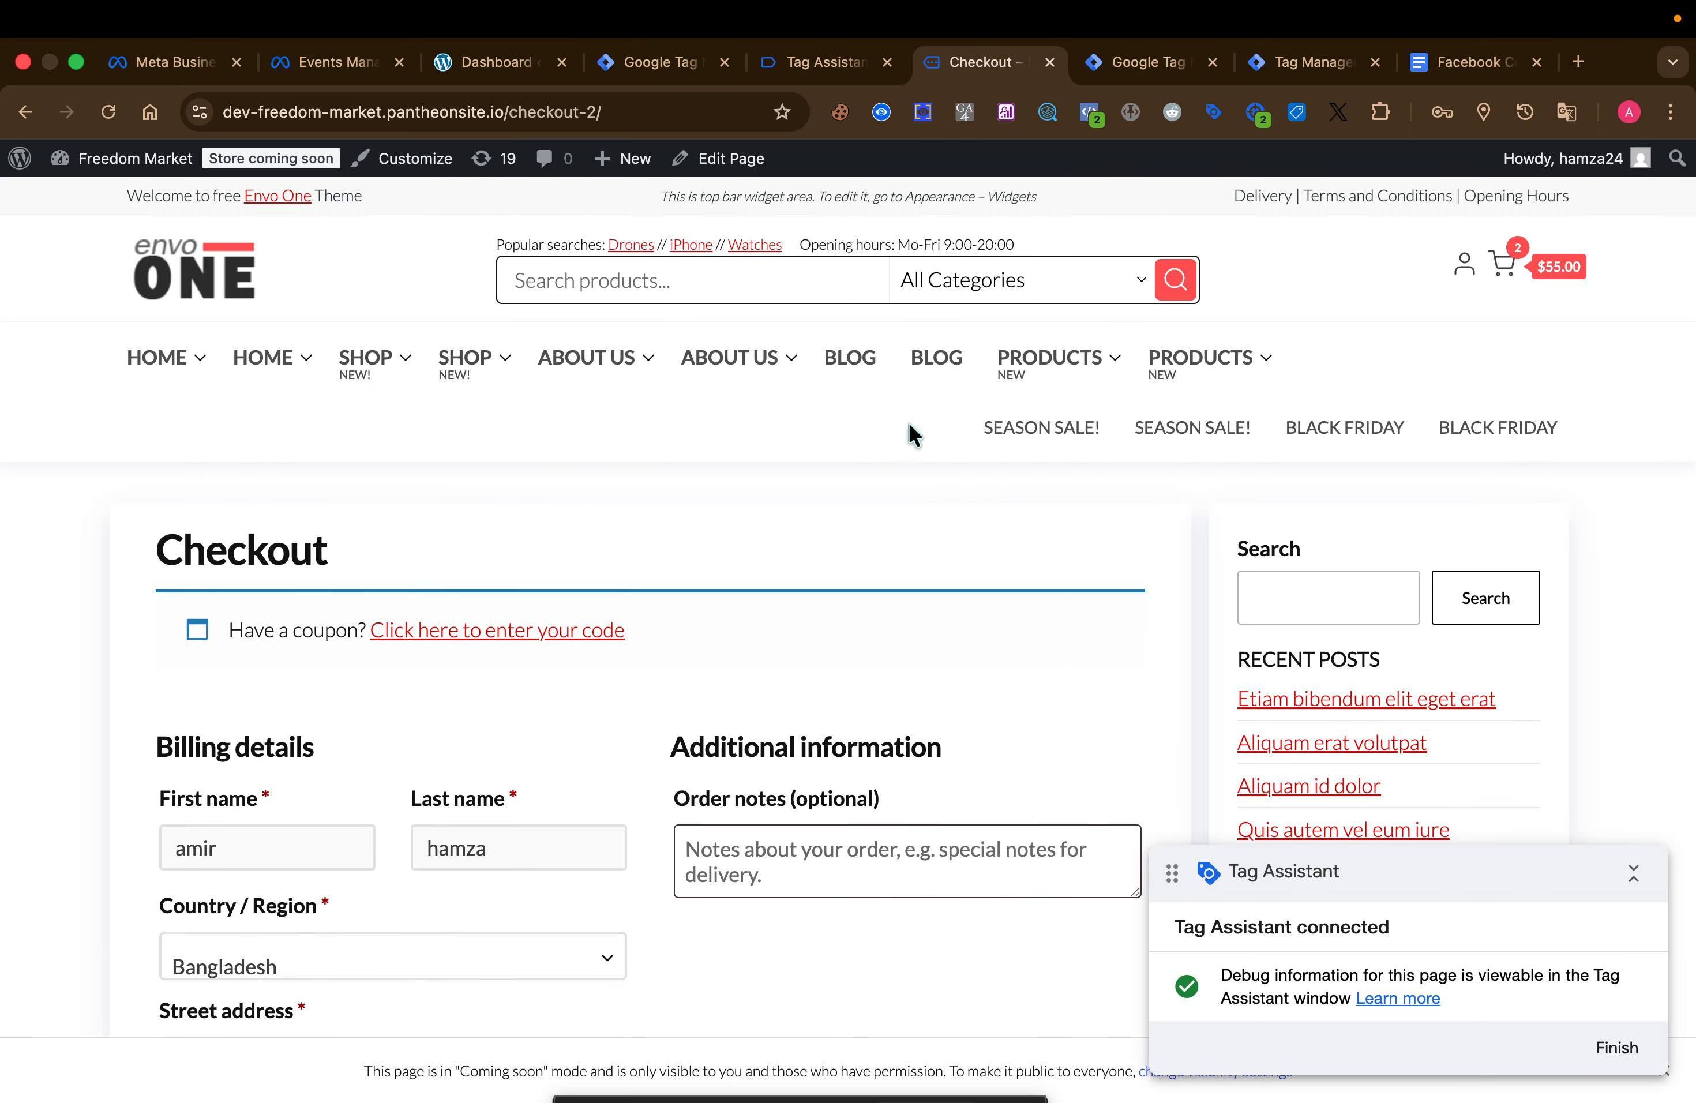
- Check the checkout event in Tag Assistant's fired tags, the GTM-K757BBCL server preview and the Test events page in Events Manager
click(812, 47)
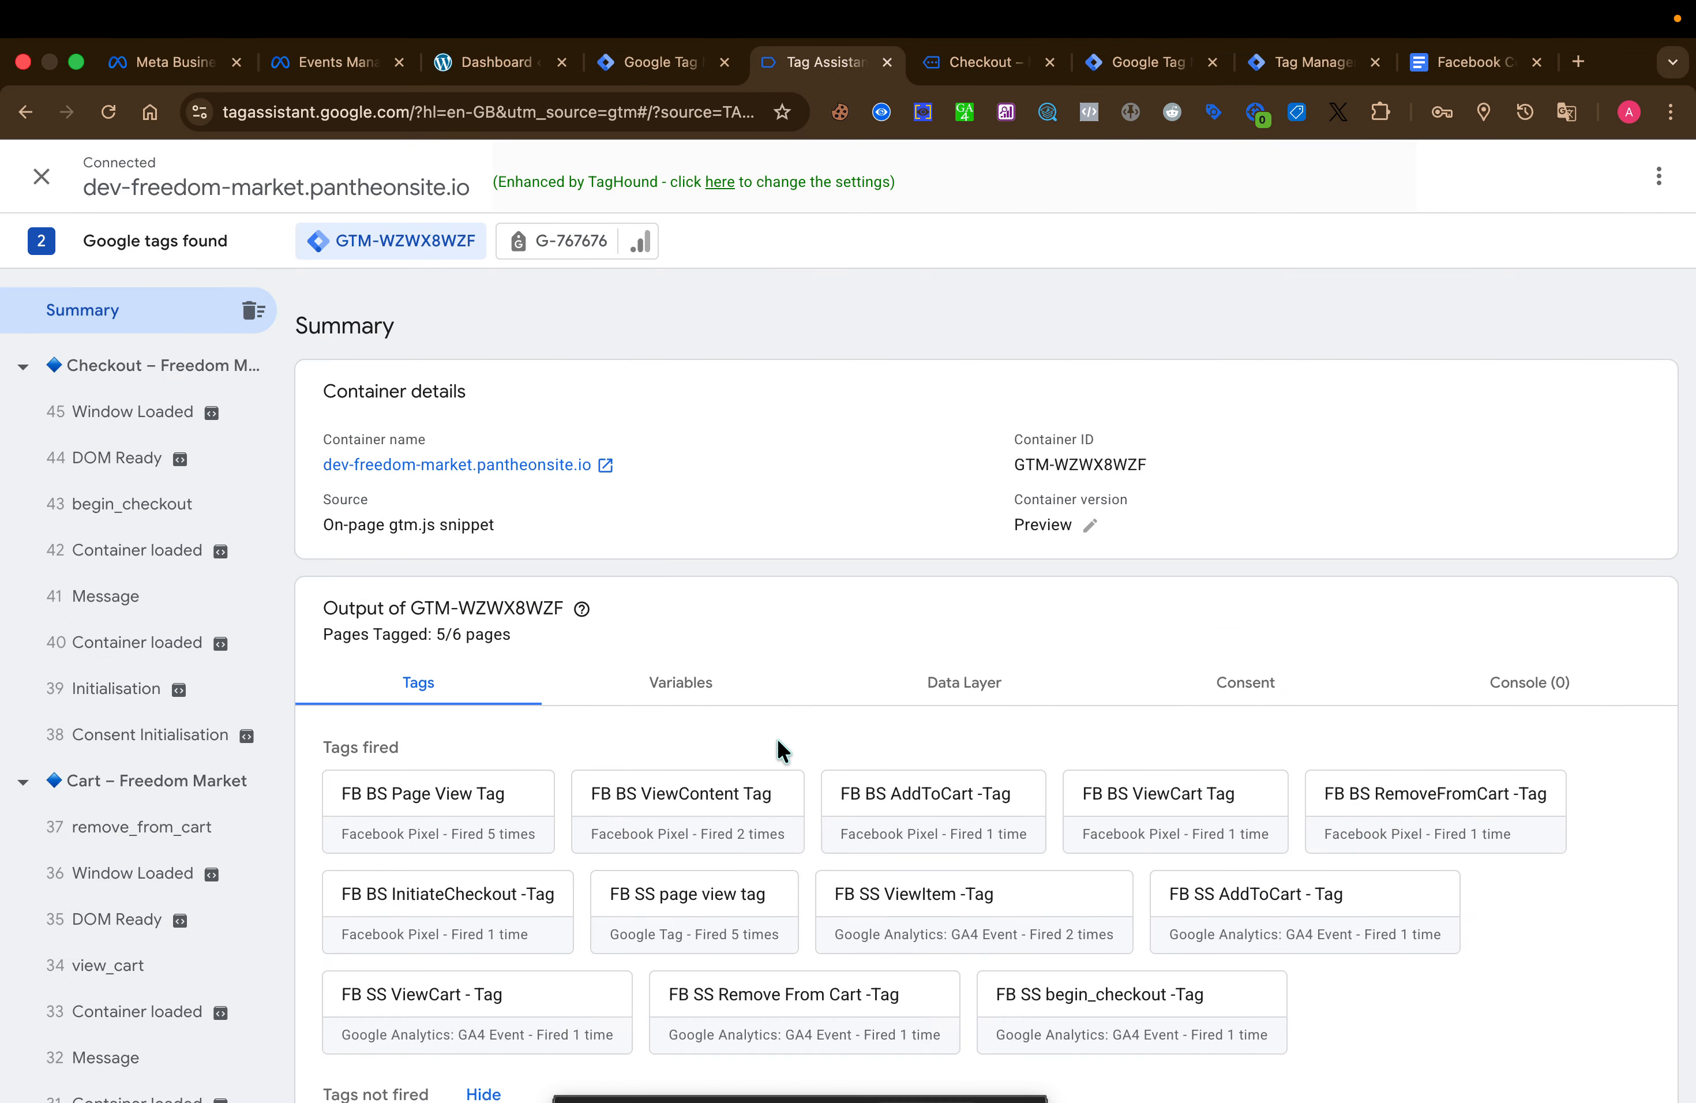
scroll(777, 744, down, 3)
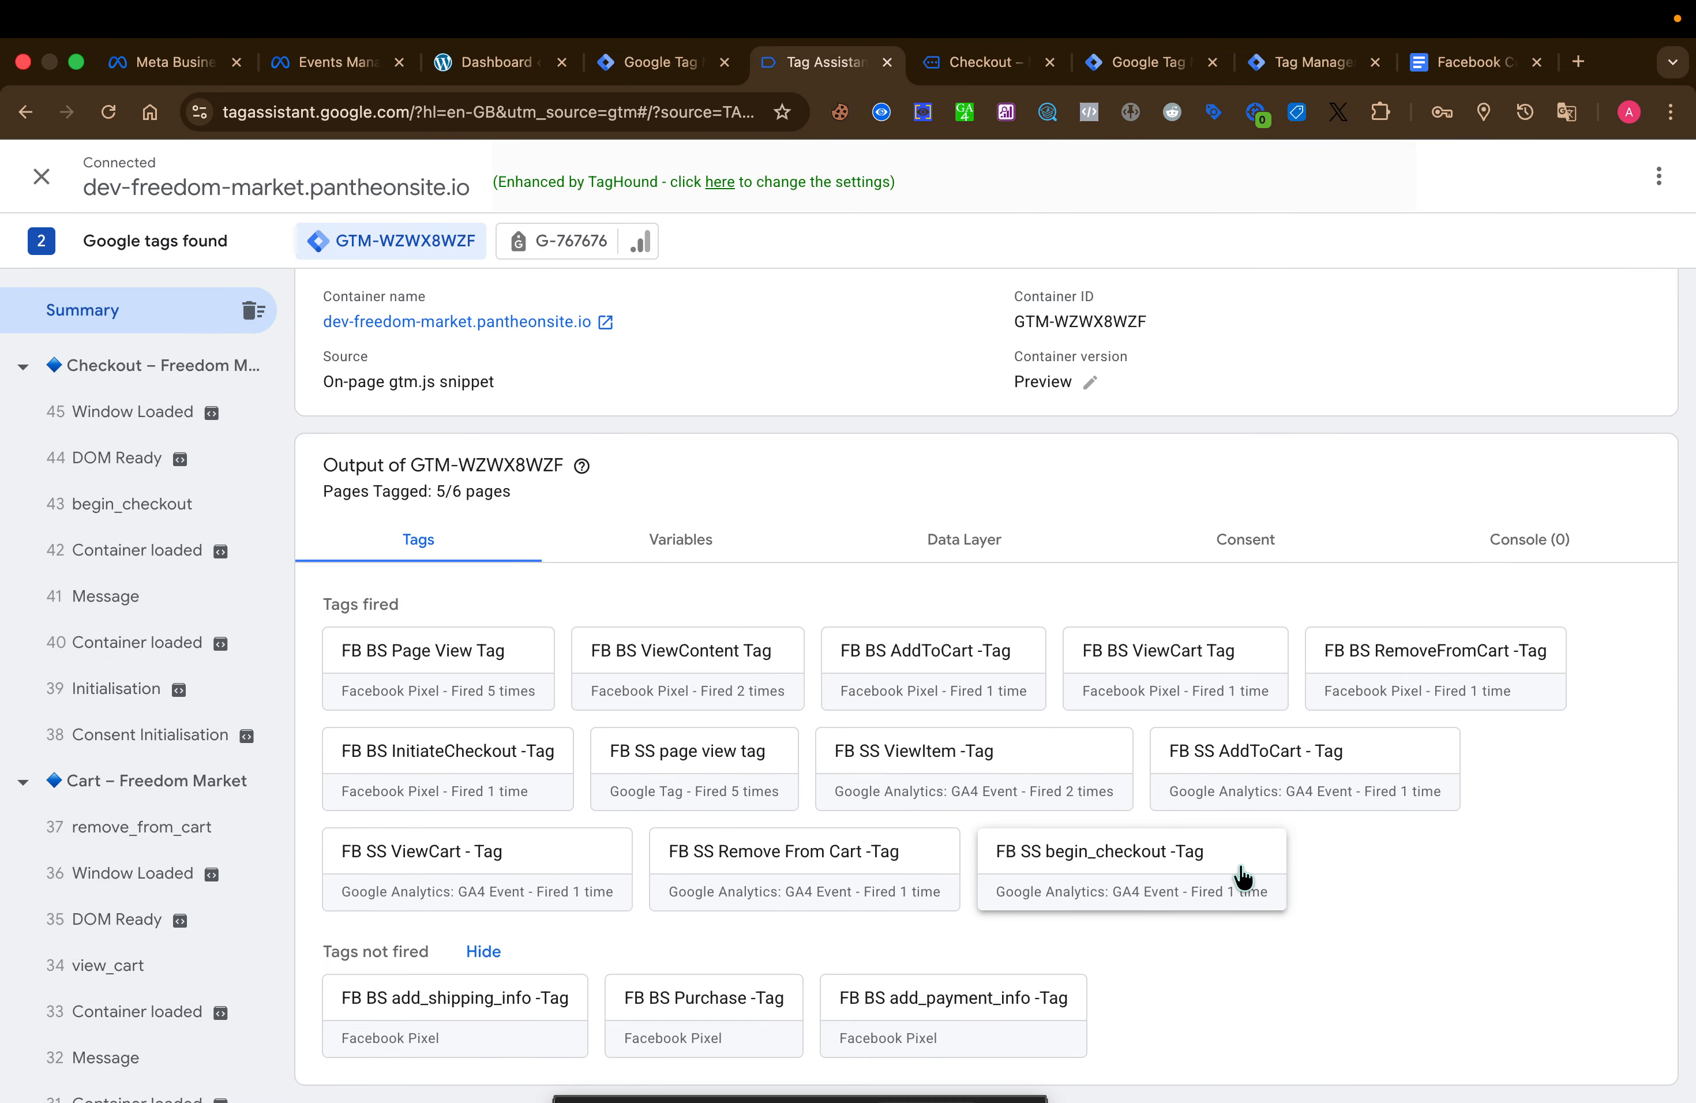
click(1279, 70)
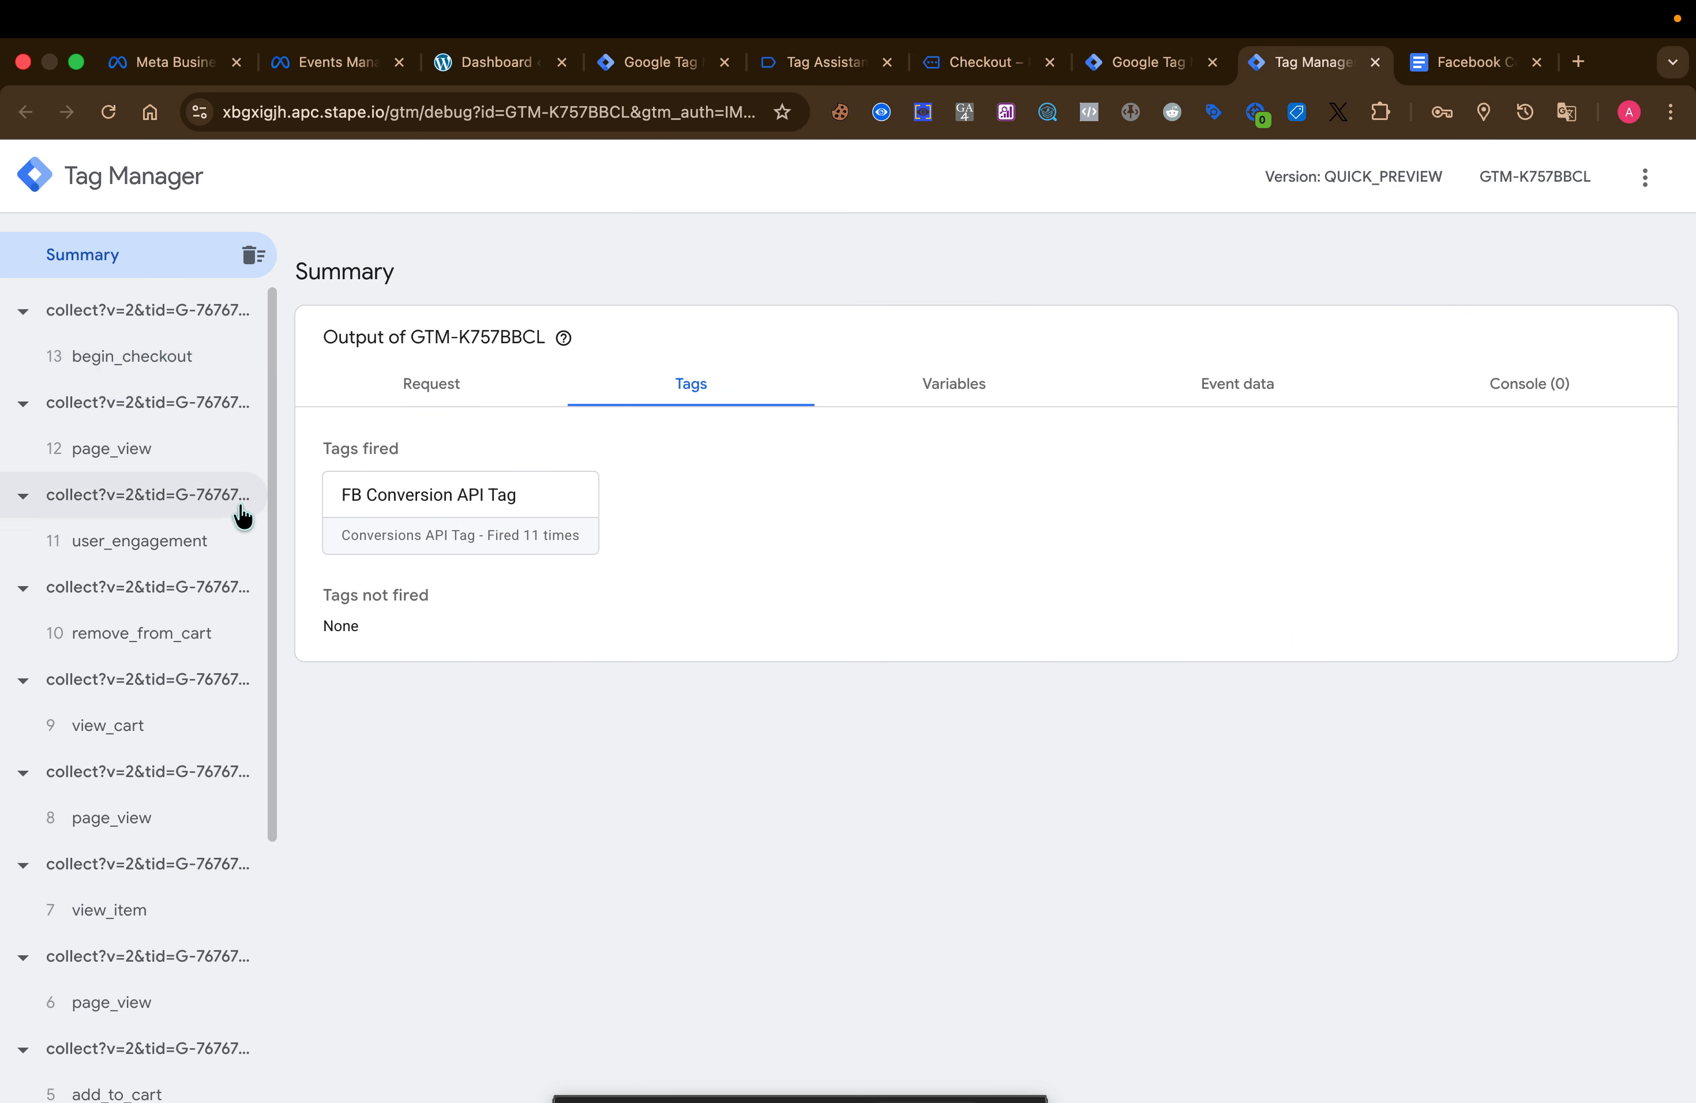
click(329, 68)
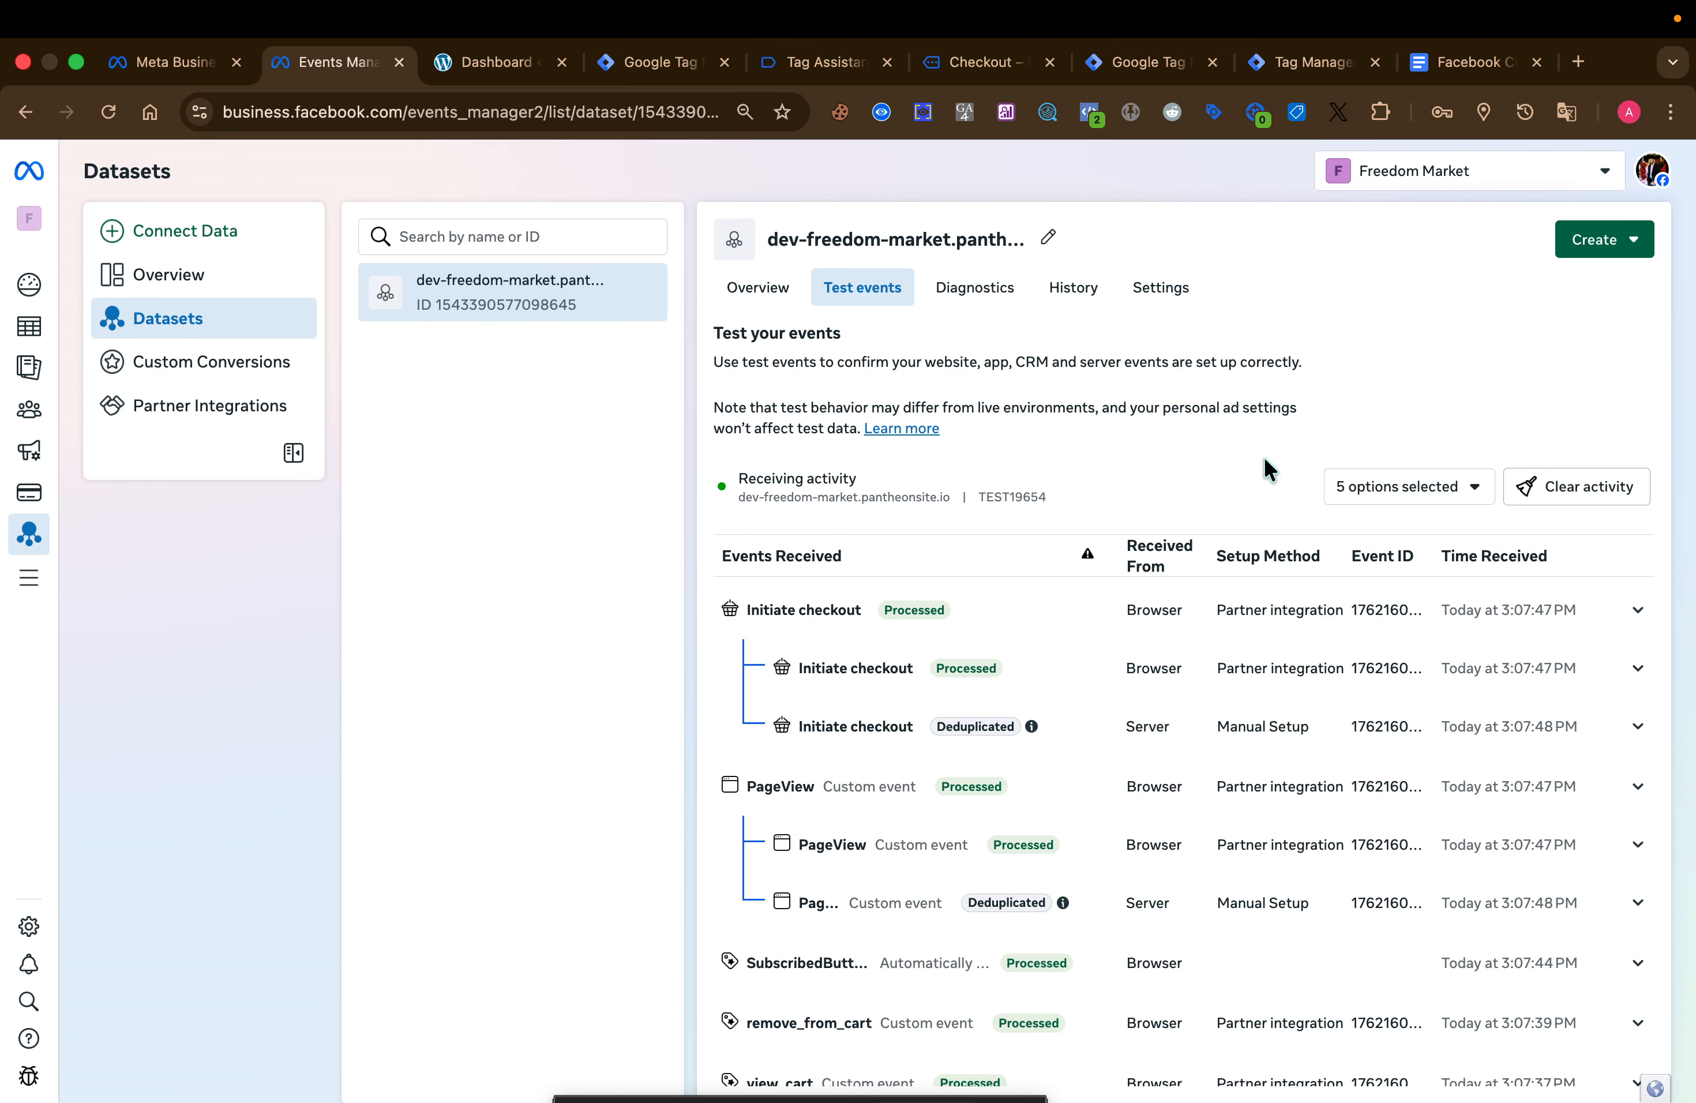
click(666, 63)
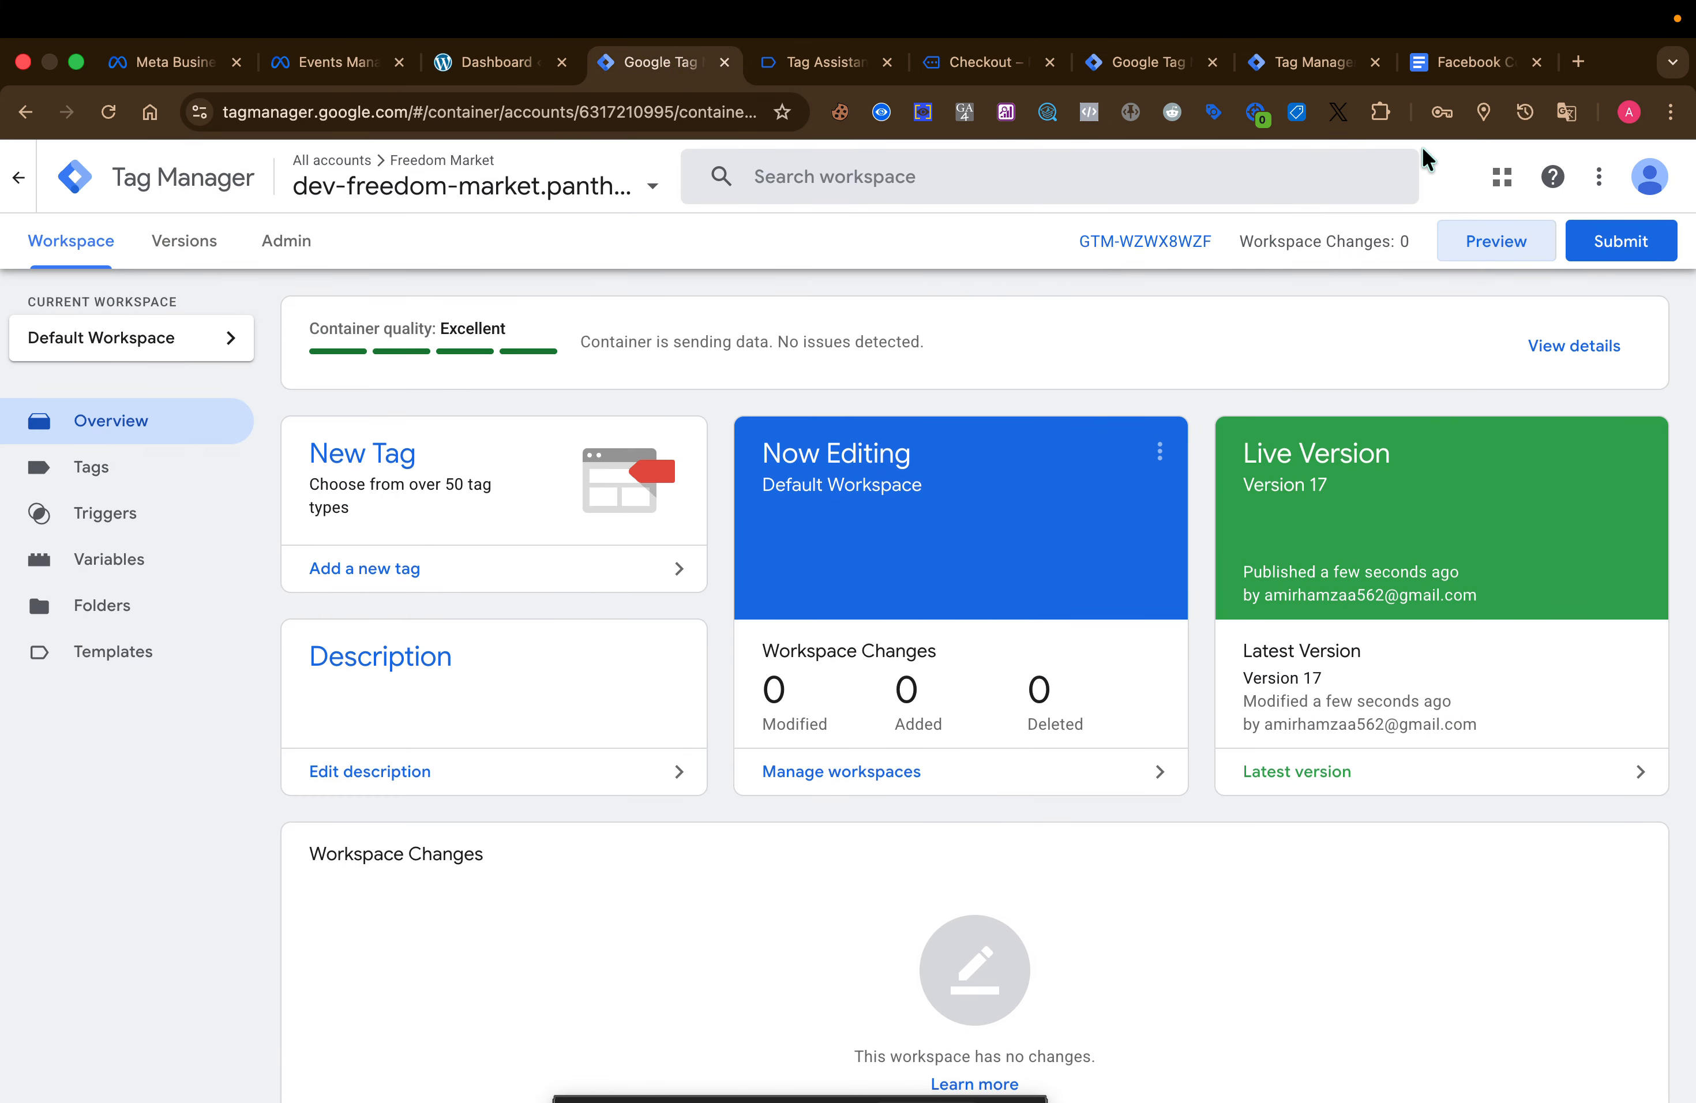
click(1498, 19)
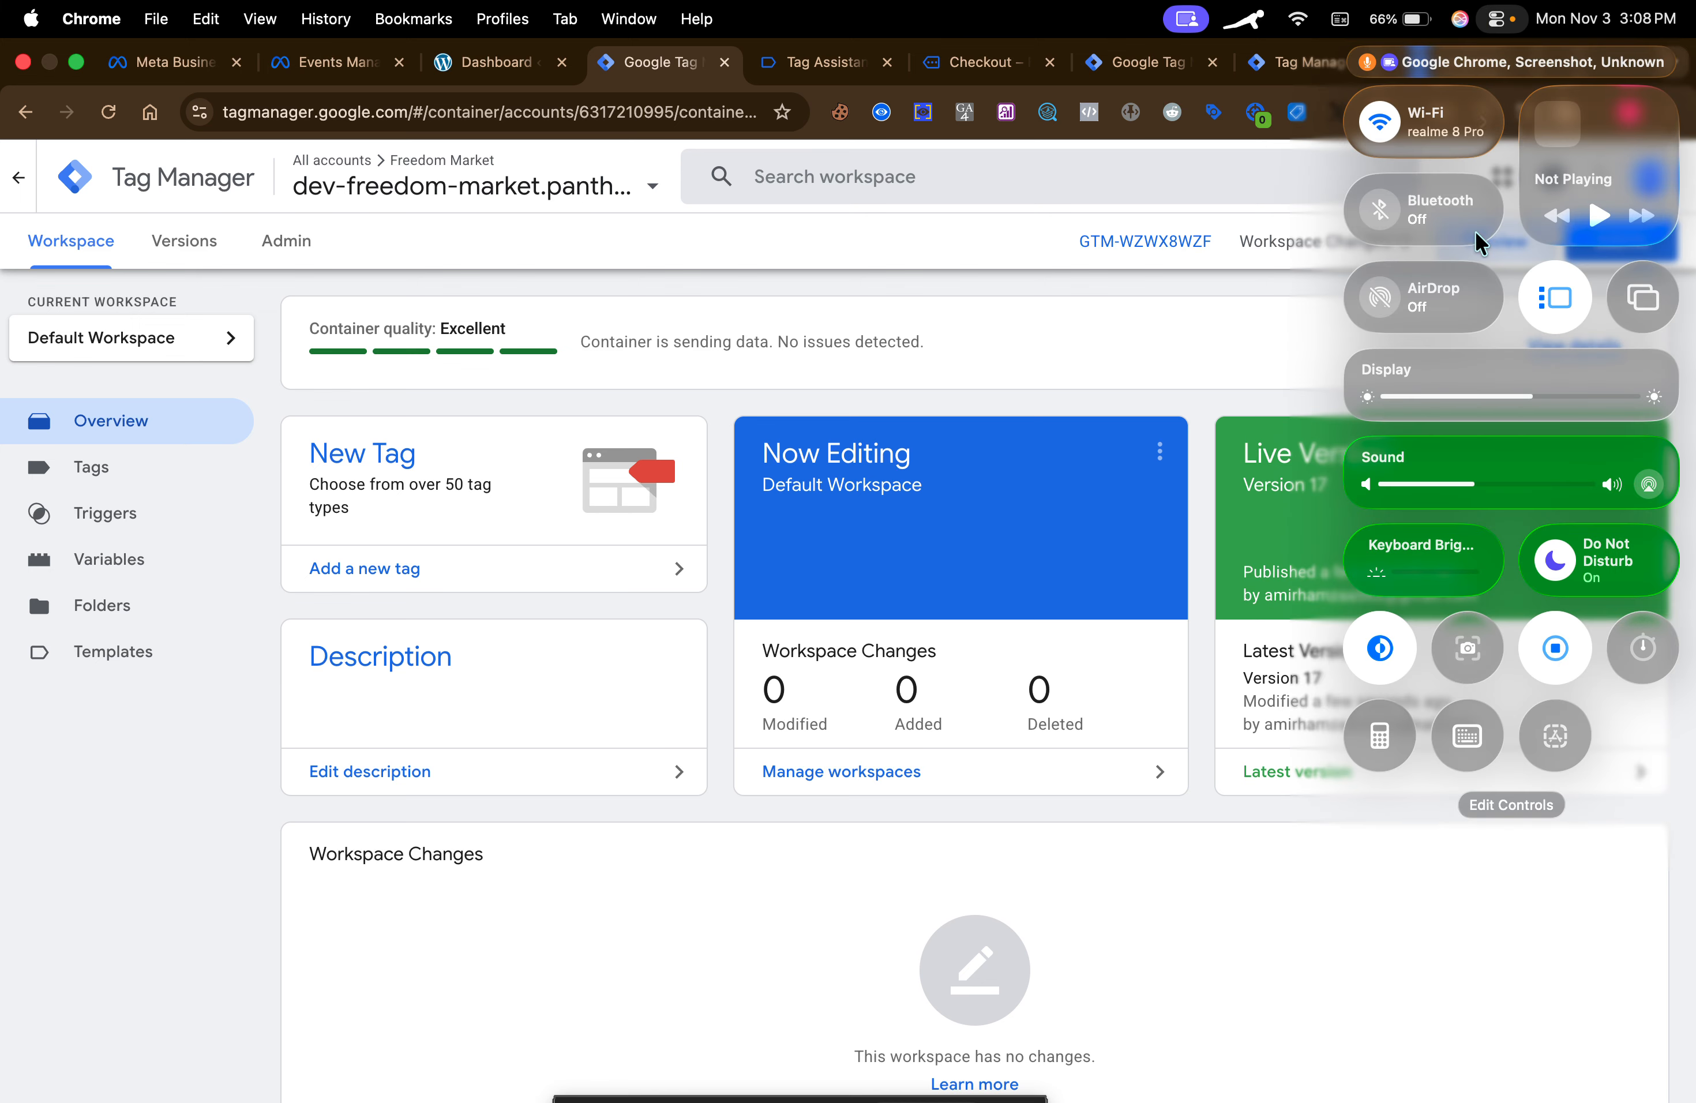